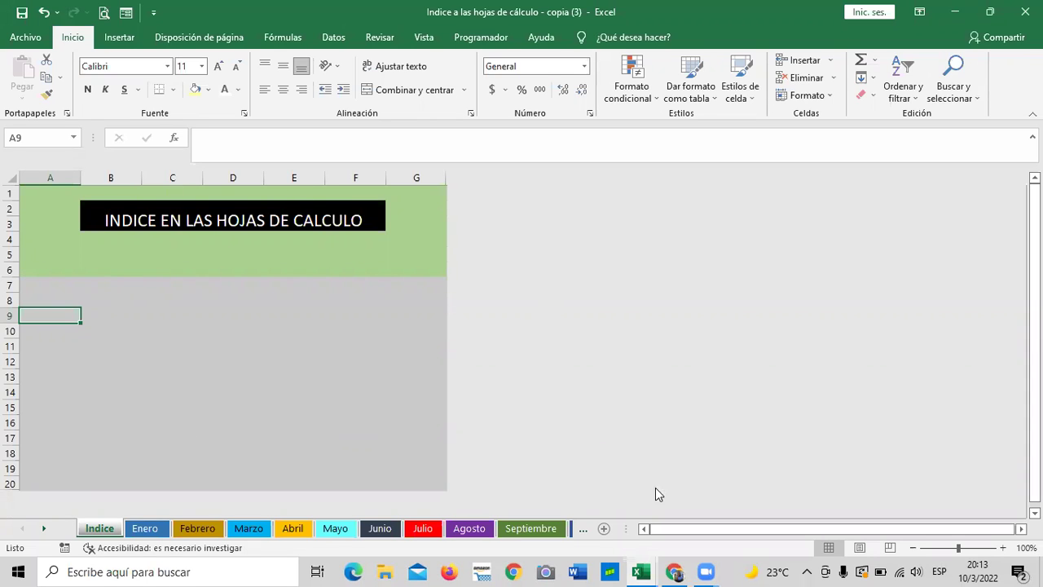
Step: Switch to the workbook "Indice a las hojas de cálculo - copia" and look through its unnamed sheets from Hoja4 towards the last one
mouse_move(640, 571)
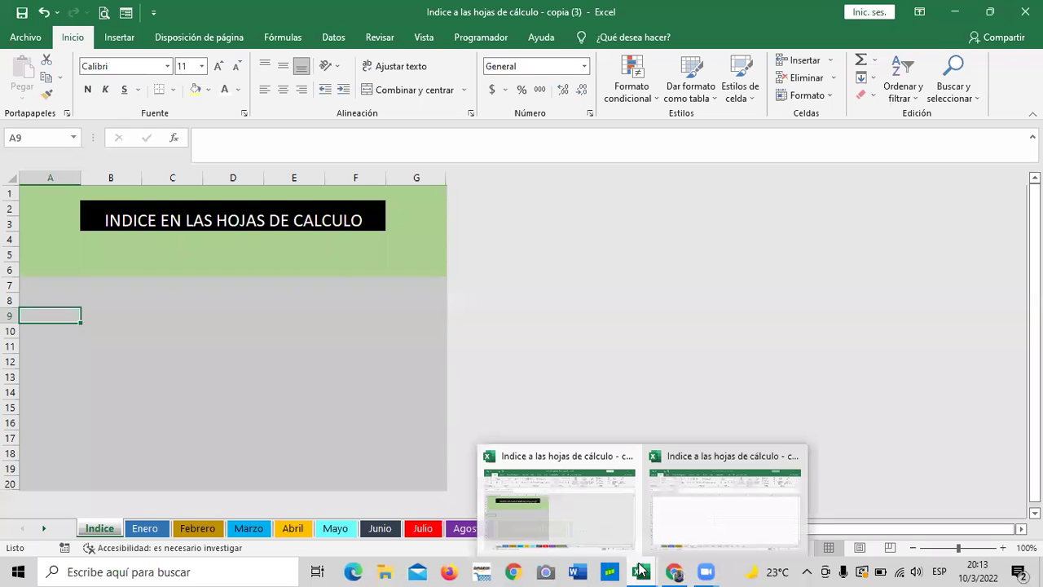
click(731, 507)
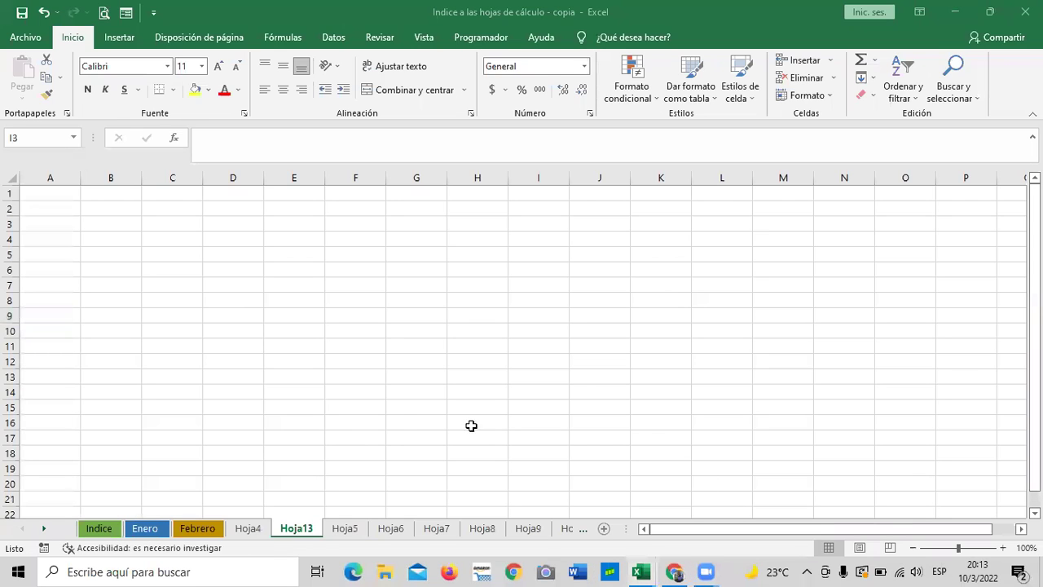
click(390, 406)
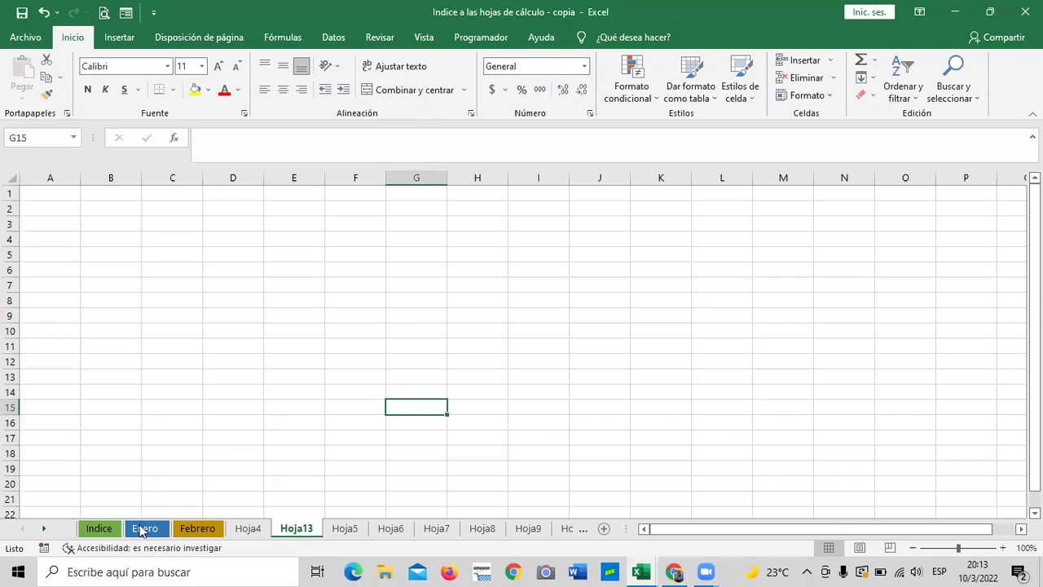
click(250, 531)
key(ctrl+Page_Down)
click(359, 530)
click(399, 530)
click(445, 529)
click(489, 529)
click(553, 530)
click(564, 529)
click(562, 529)
click(563, 531)
Step: Look back through the unnamed sheets down to Hoja4 and bring the first sheets of the workbook back into view
click(479, 530)
click(414, 532)
click(378, 532)
click(334, 532)
click(288, 532)
click(242, 531)
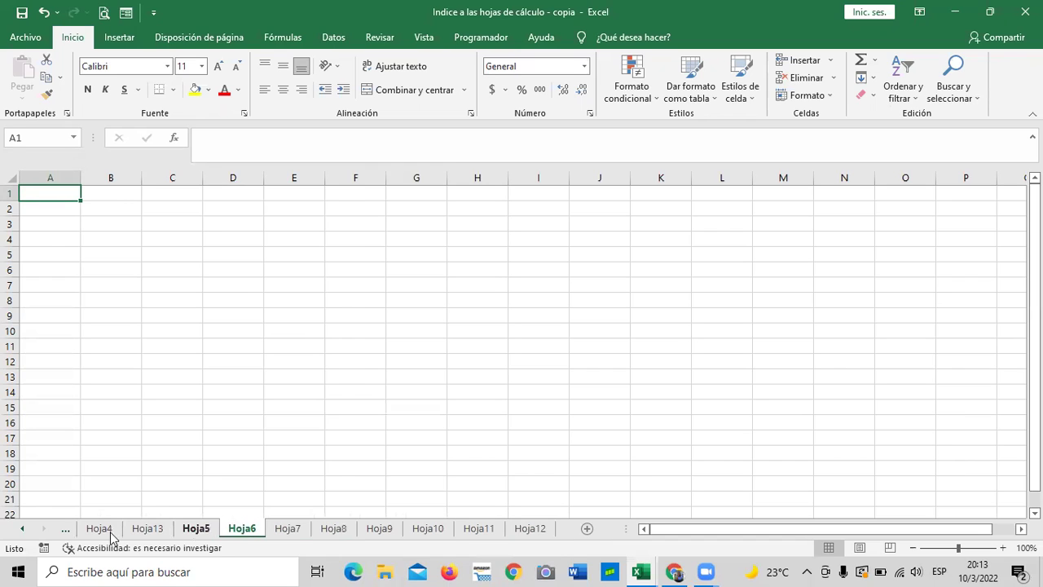
click(196, 530)
click(150, 534)
click(102, 531)
click(24, 528)
click(24, 529)
click(24, 528)
click(24, 529)
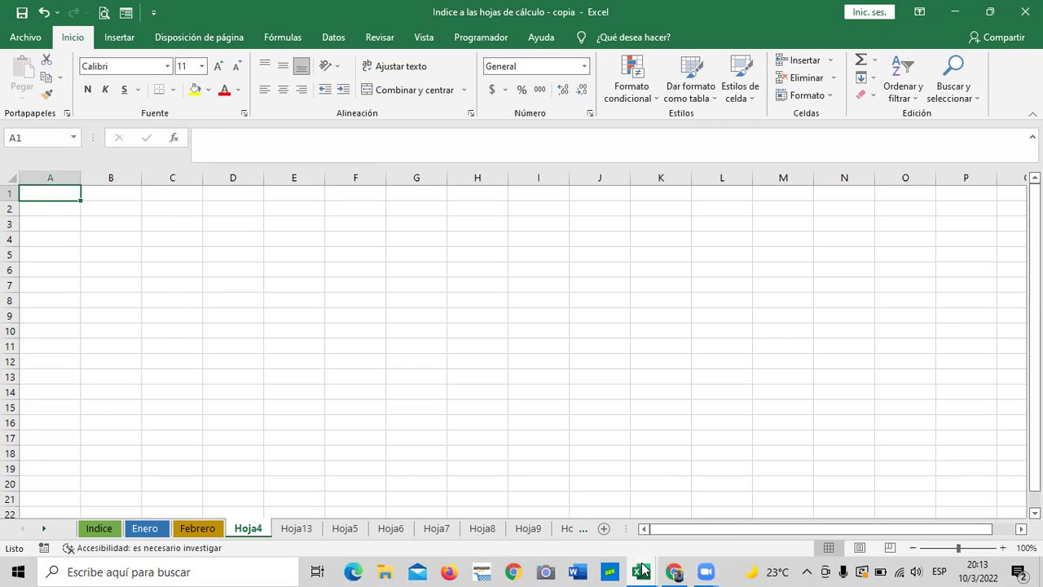
Step: Return to the workbook "Indice a las hojas de cálculo - copia (3)" and examine its coloured month sheets through Diciembre
mouse_move(644, 570)
click(603, 514)
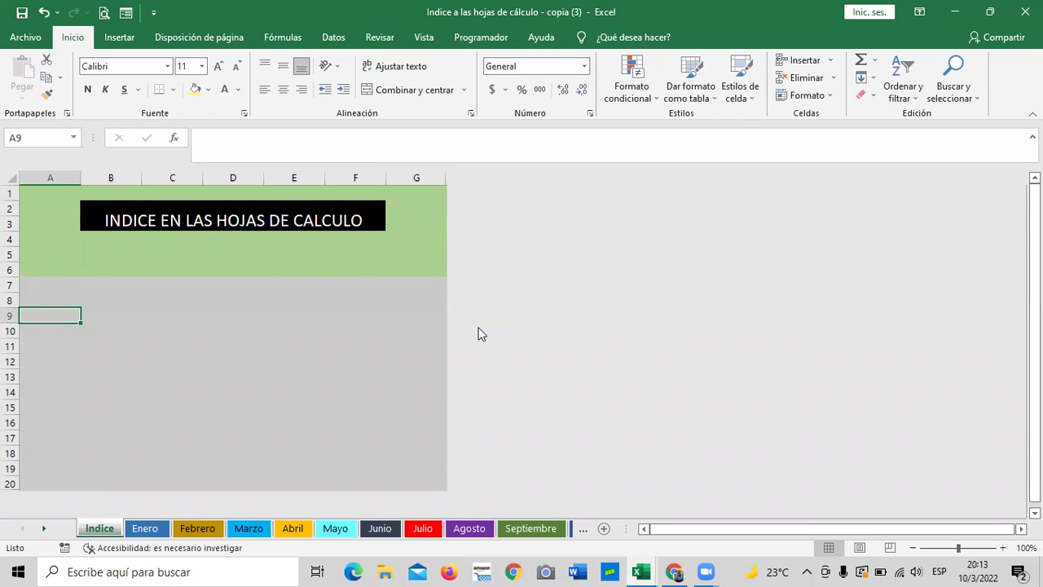
click(235, 346)
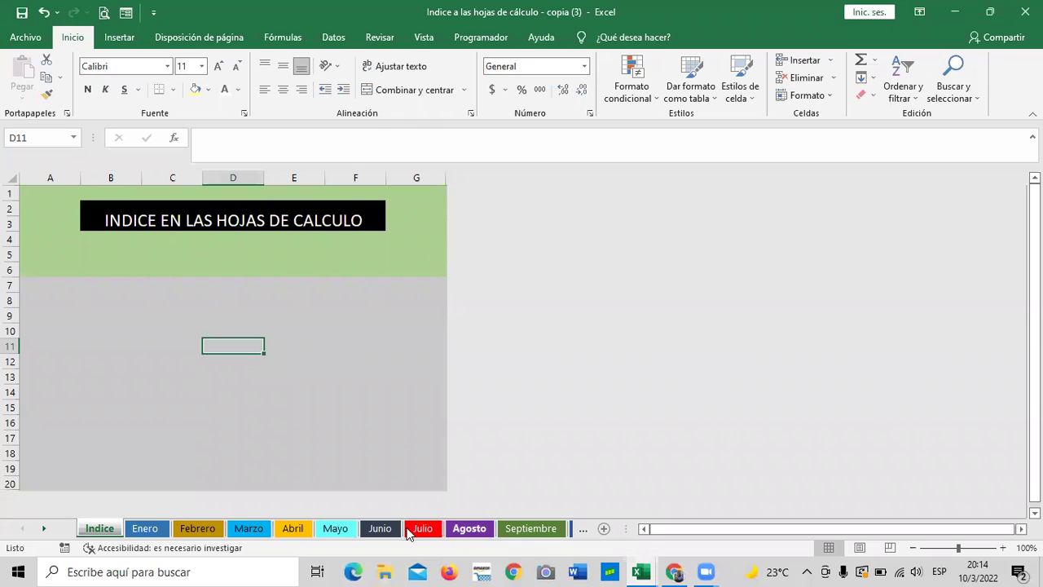
click(45, 529)
click(45, 529)
click(45, 529)
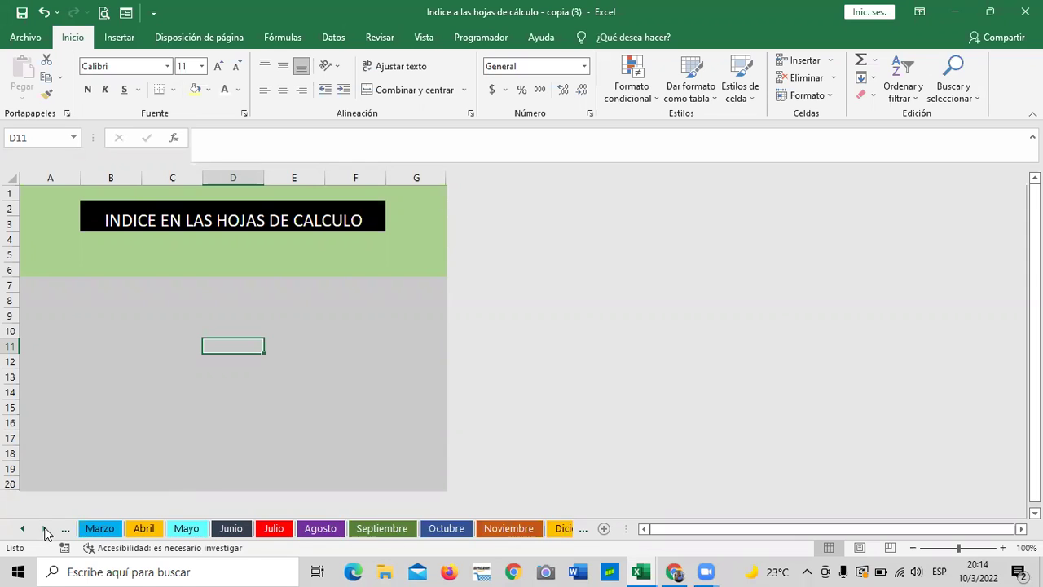
click(45, 529)
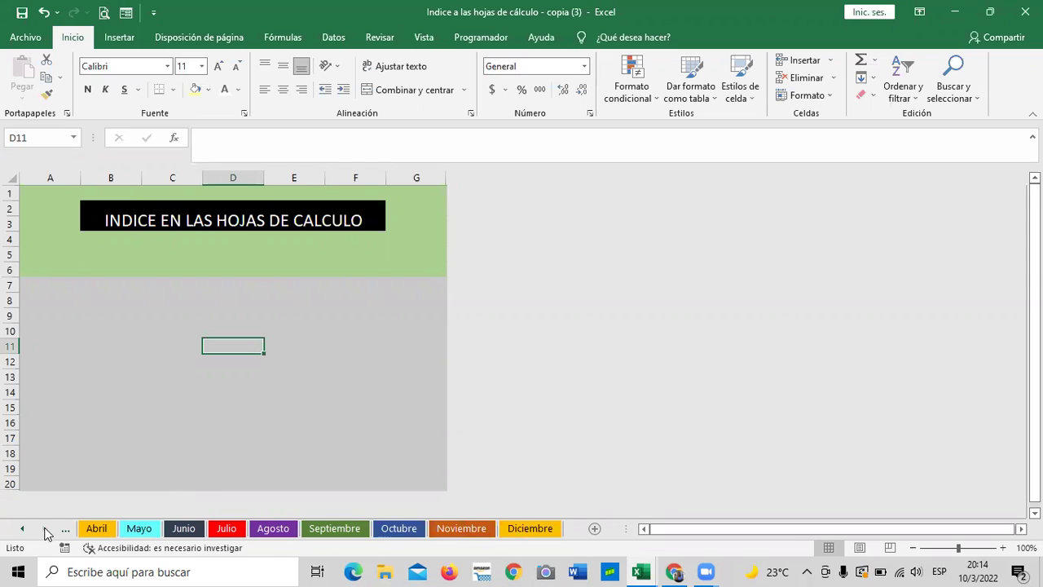
click(22, 528)
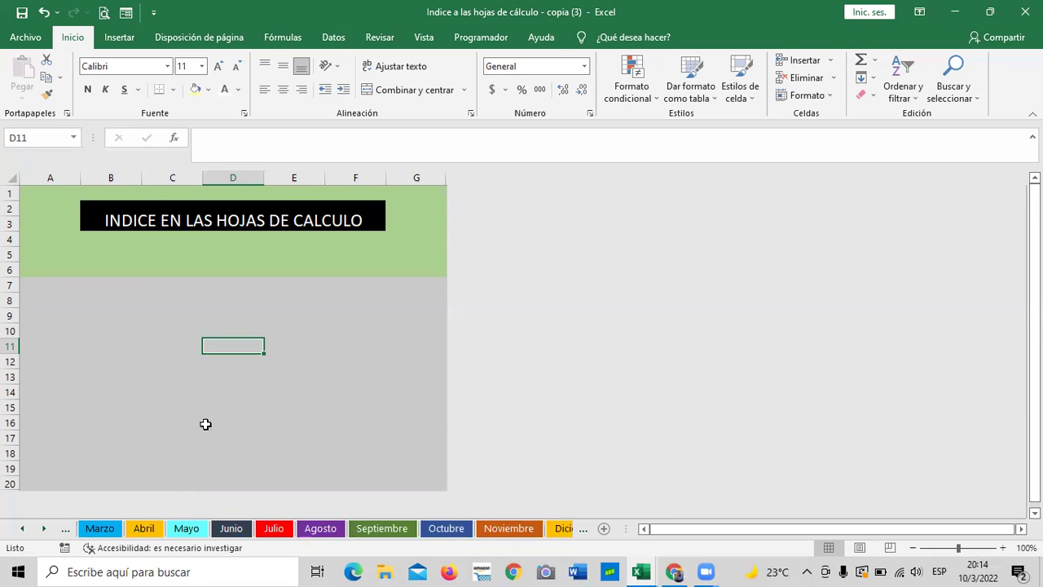
click(360, 424)
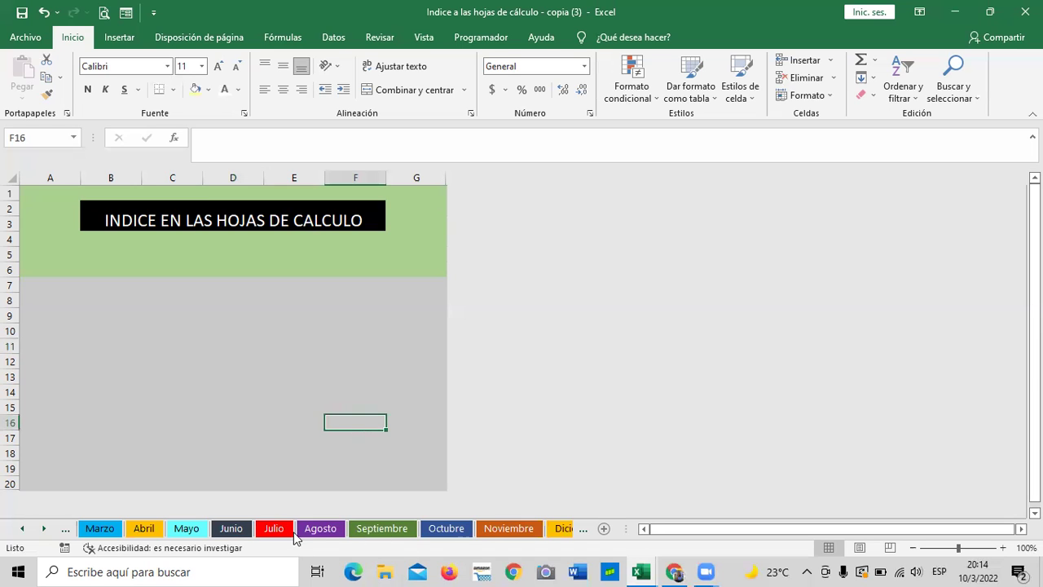
Step: Inspect the tab colour and other sheet options for the Agosto and Julio sheets without changing them
click(320, 528)
right_click(324, 528)
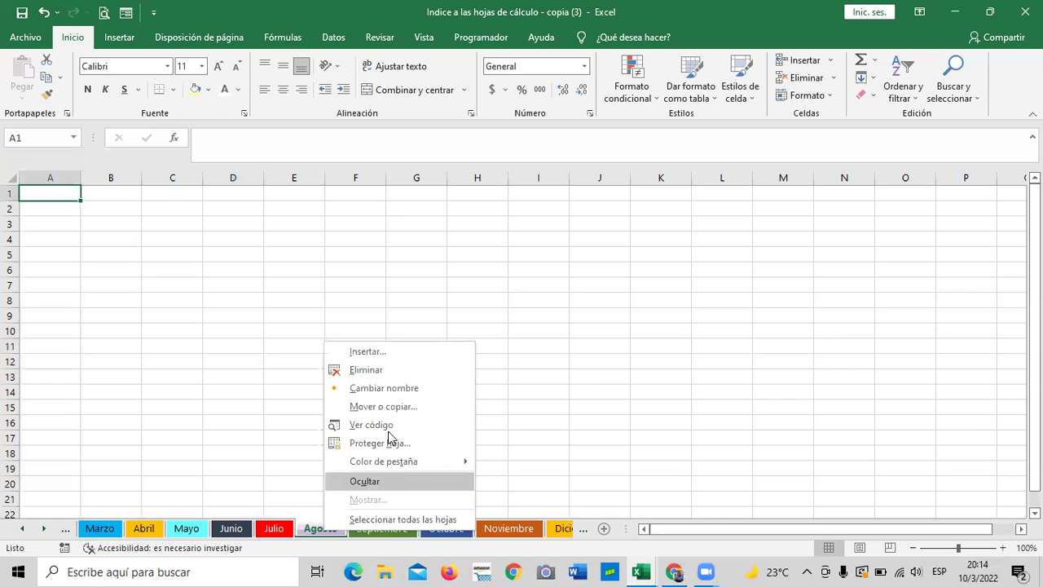
mouse_move(388, 463)
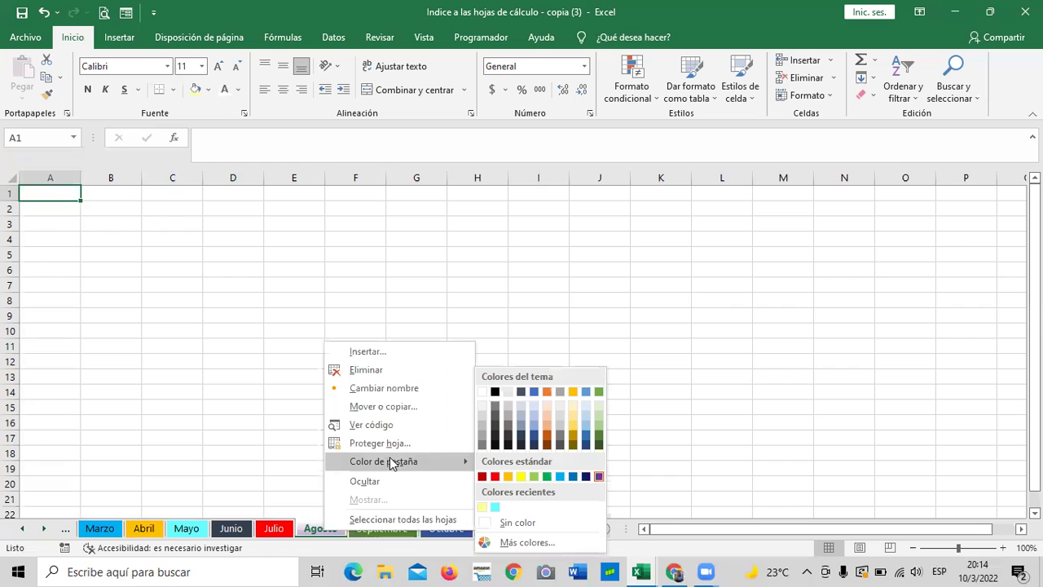
click(256, 529)
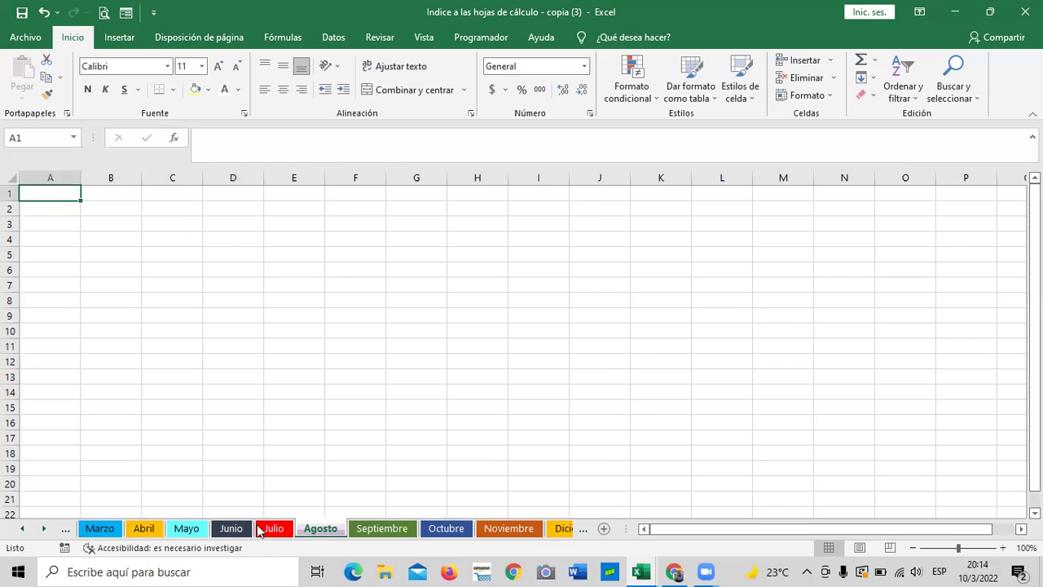
right_click(280, 532)
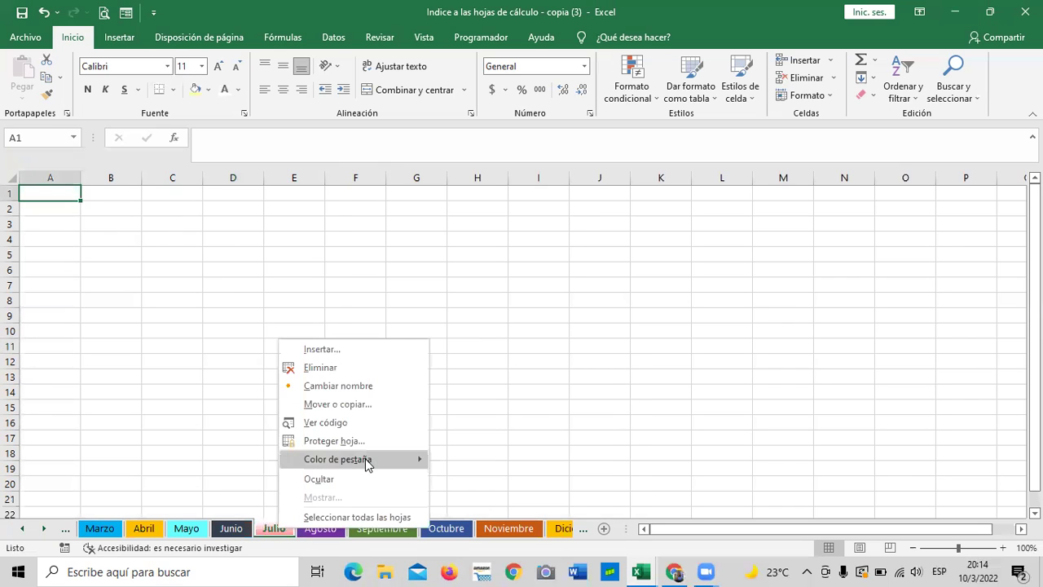
mouse_move(367, 462)
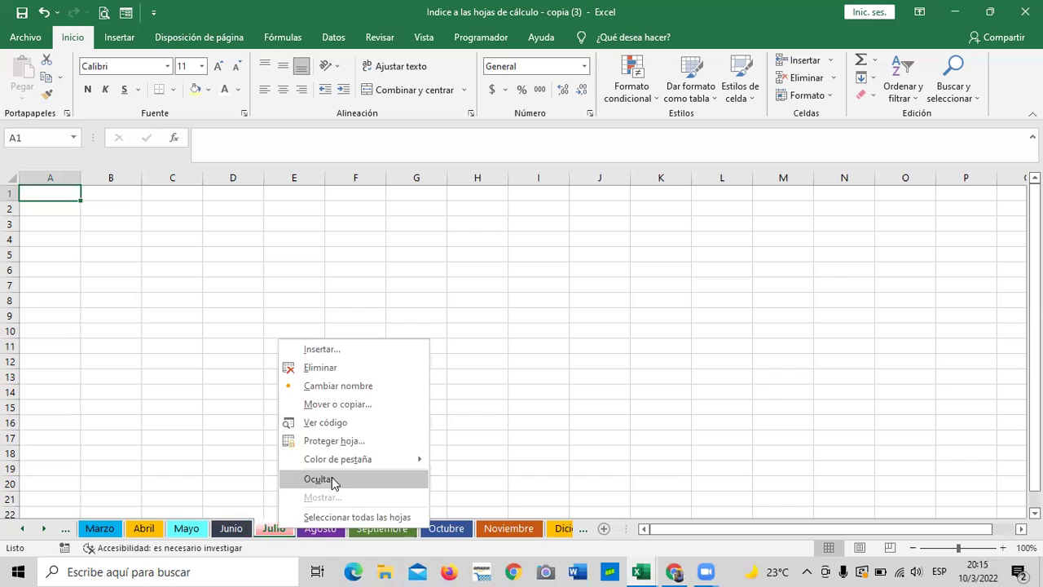
key(Escape)
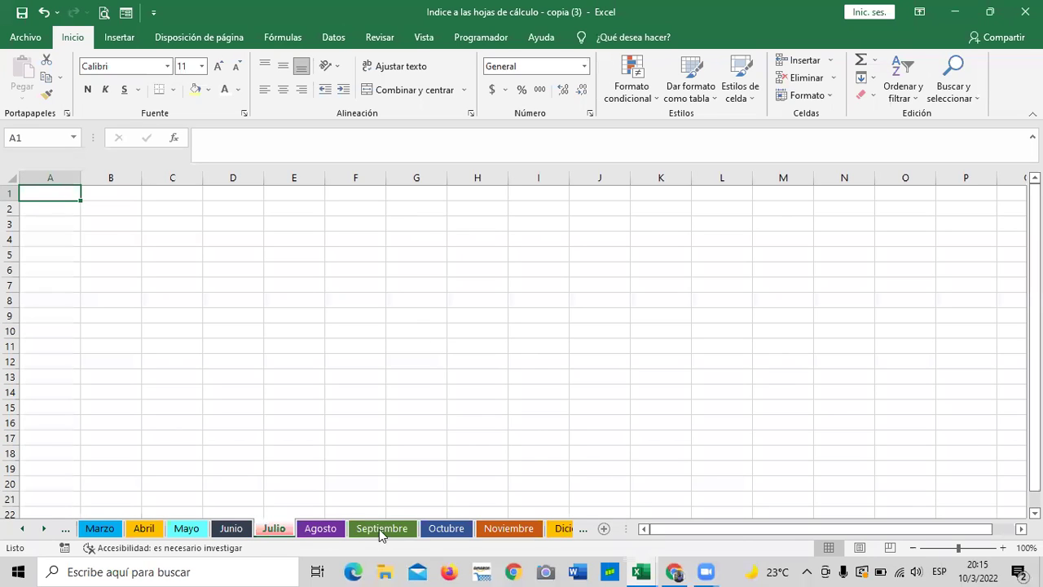
Step: Hide the Septiembre sheet
right_click(380, 534)
click(382, 535)
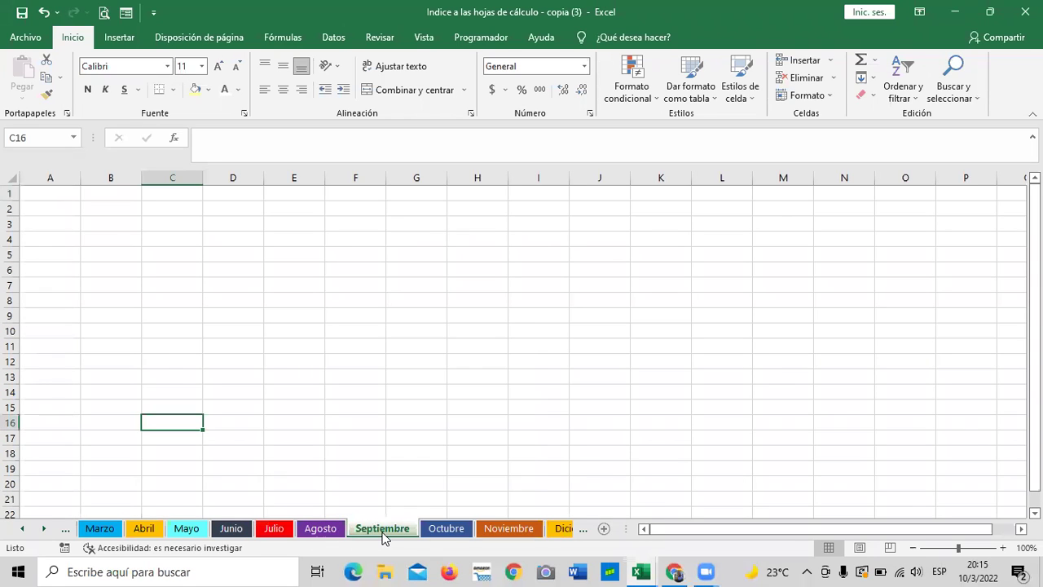
right_click(382, 536)
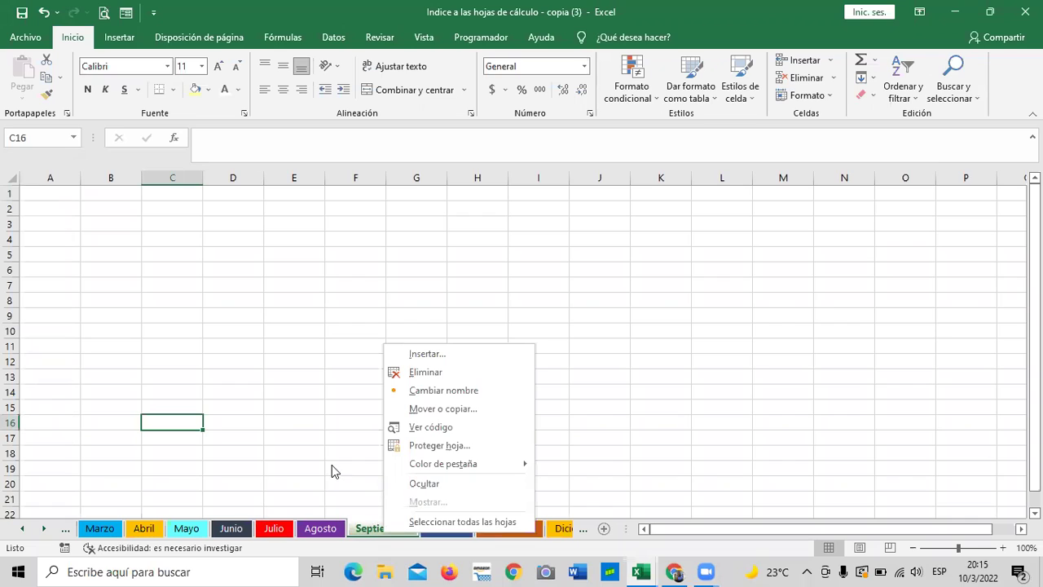
click(356, 526)
right_click(357, 525)
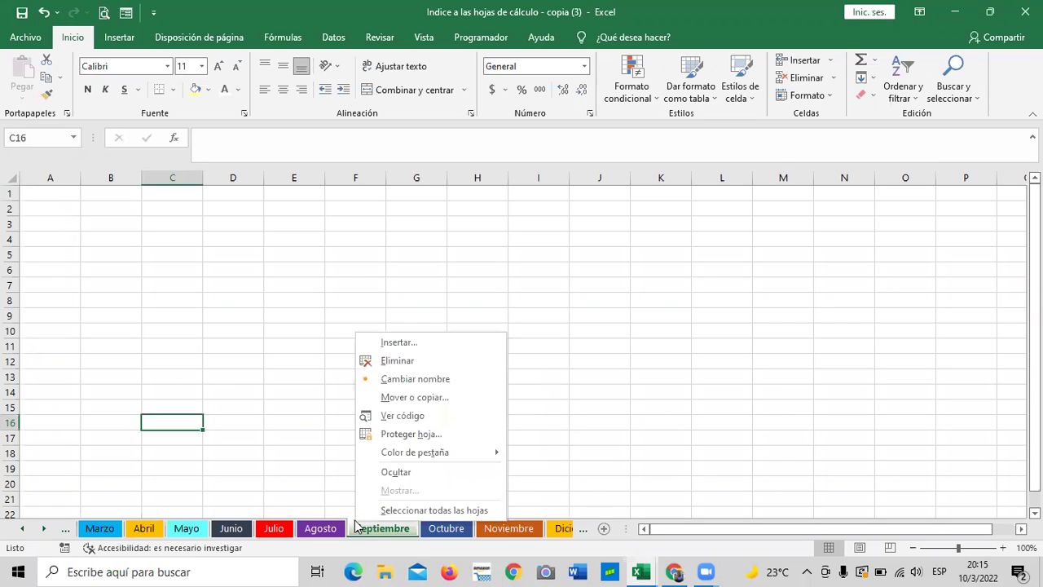
click(396, 471)
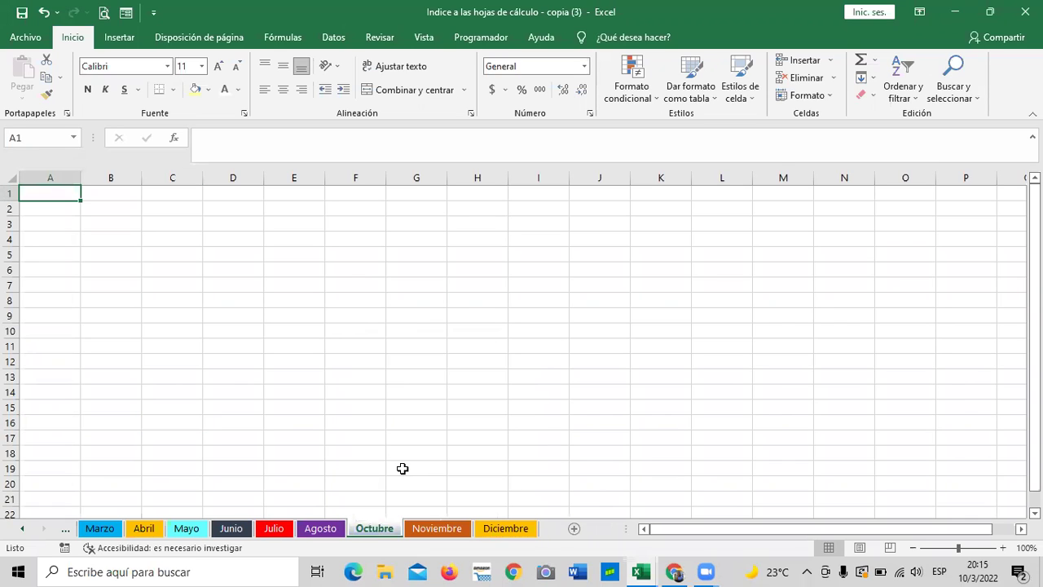
click(380, 348)
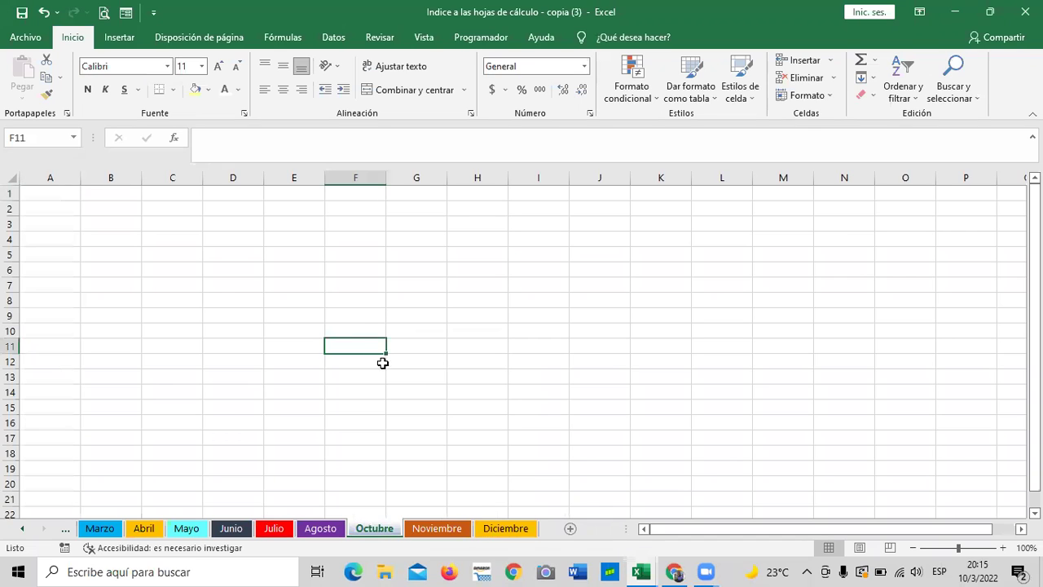
click(392, 418)
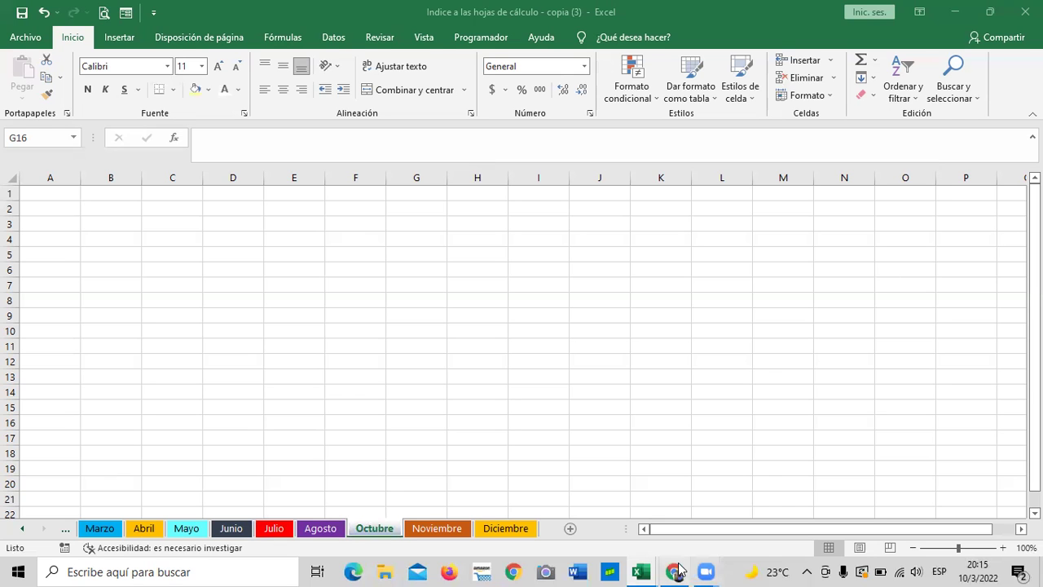
Step: Switch to Chrome to check the course page on creating indexes, and return to the Excel workbook
mouse_move(679, 568)
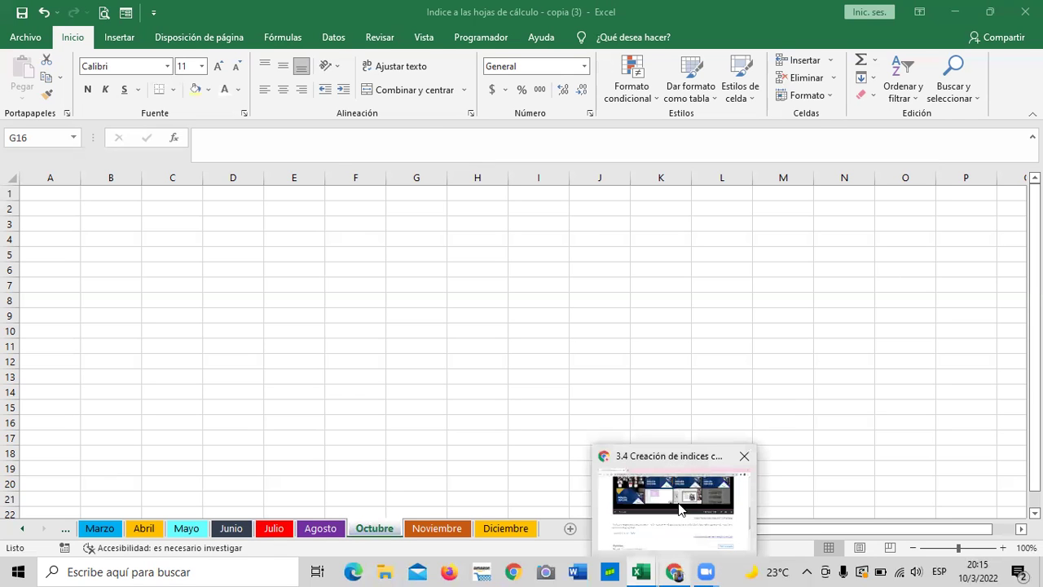
click(679, 505)
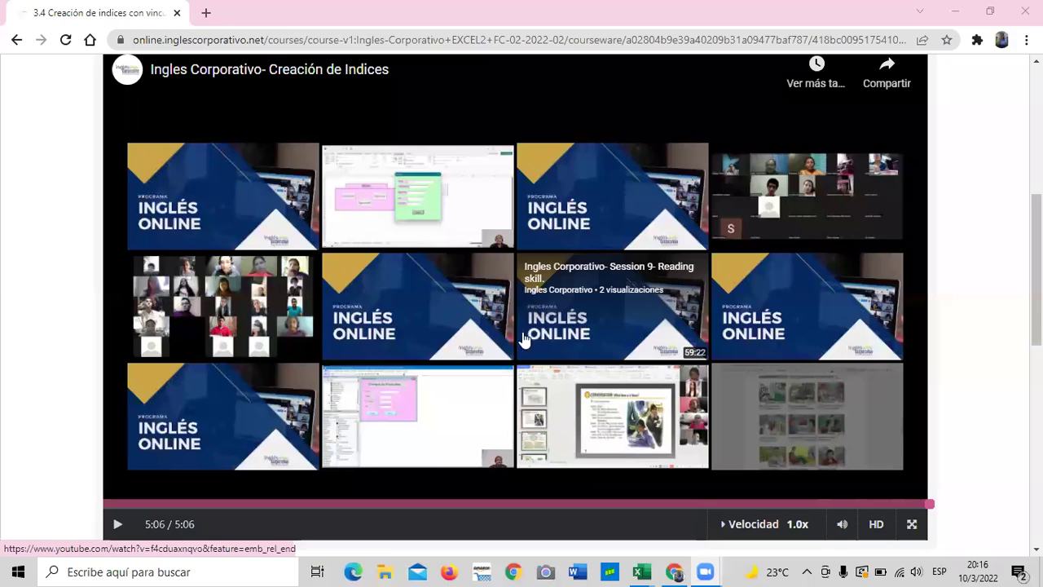
mouse_move(641, 570)
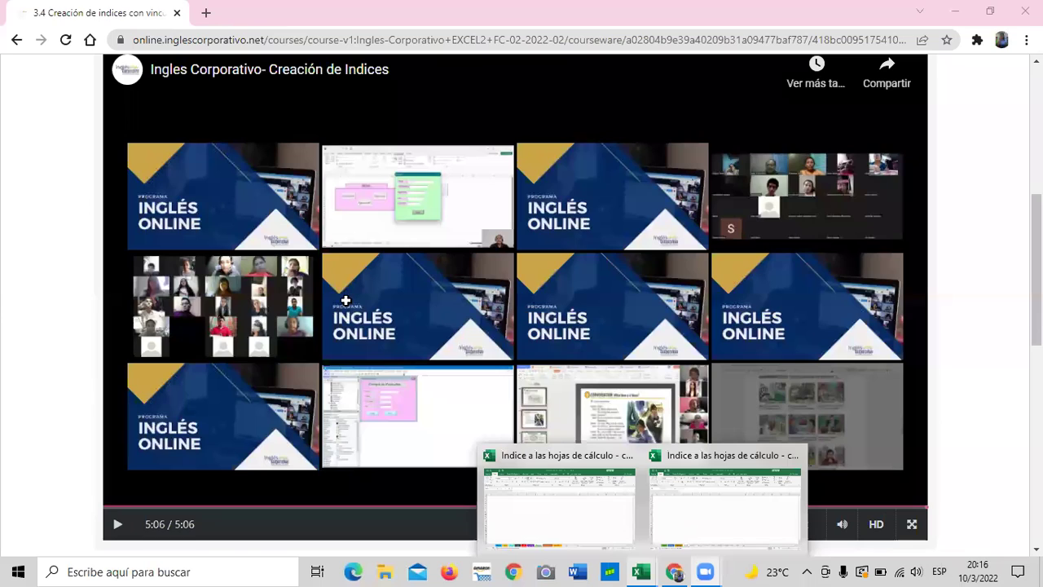
key(alt+Tab)
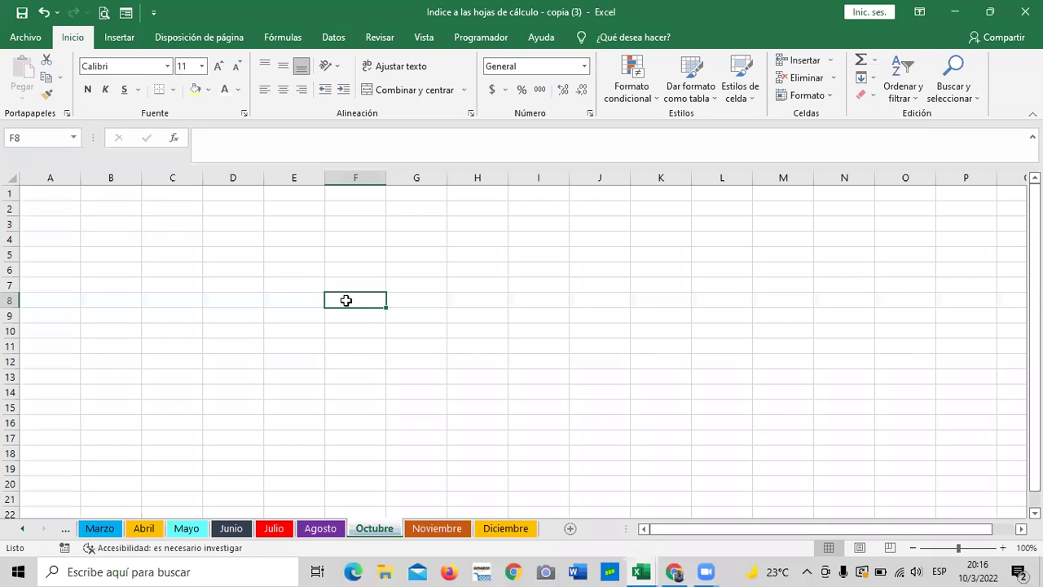
Step: Check the Windows microphone privacy settings and close them
click(843, 569)
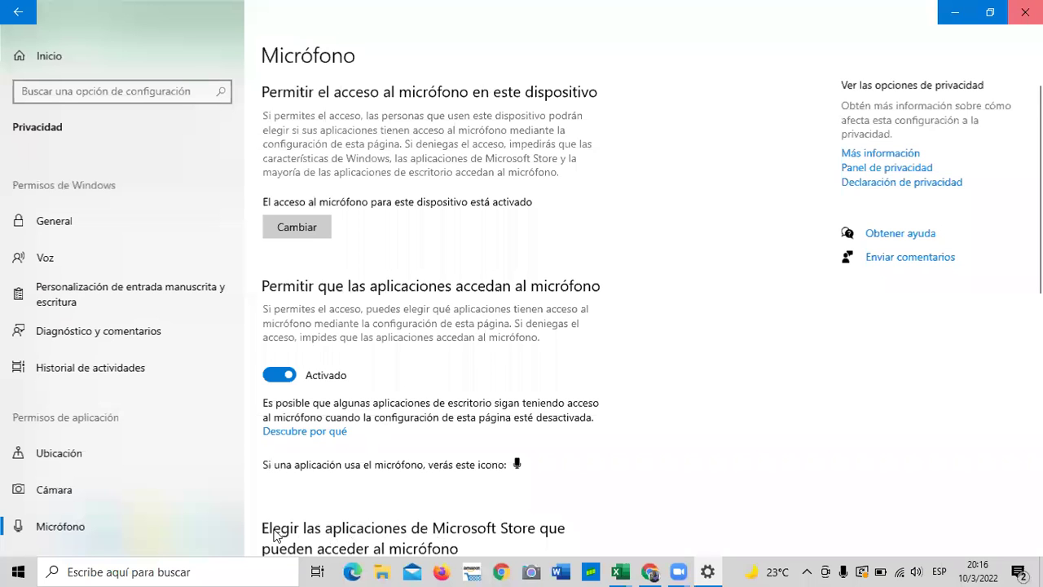
key(alt+F4)
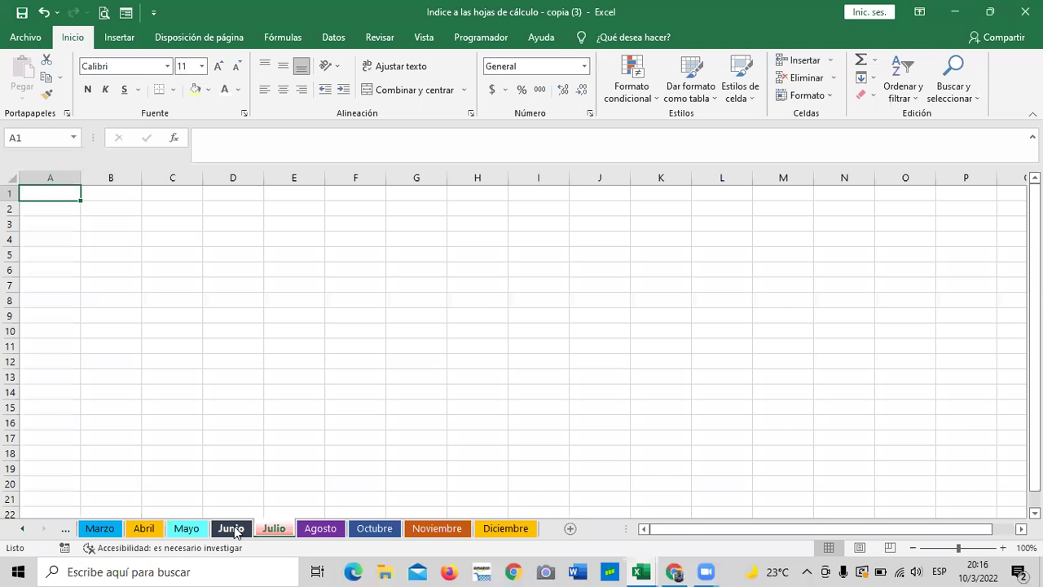
click(187, 528)
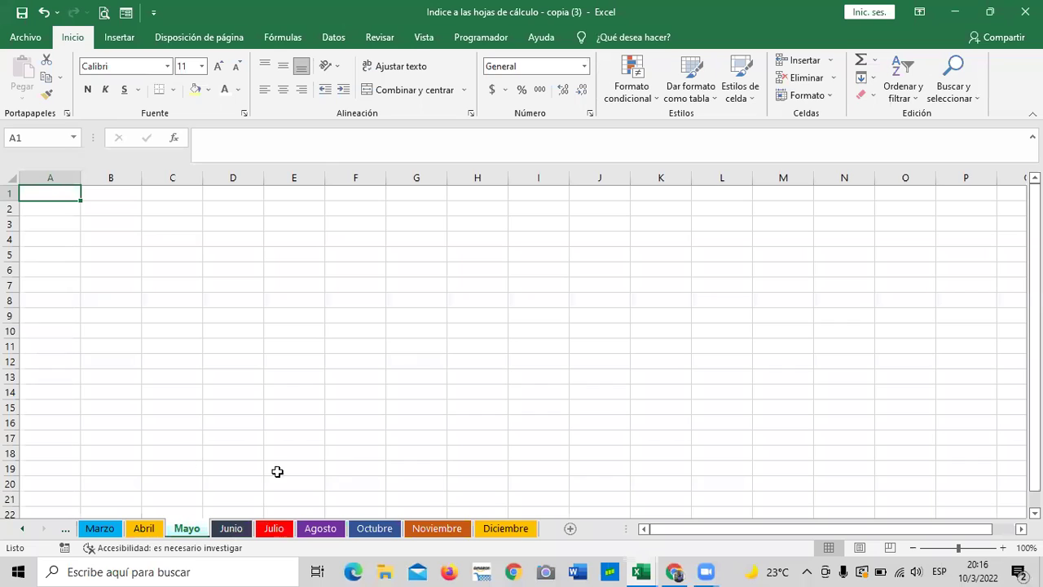
click(440, 408)
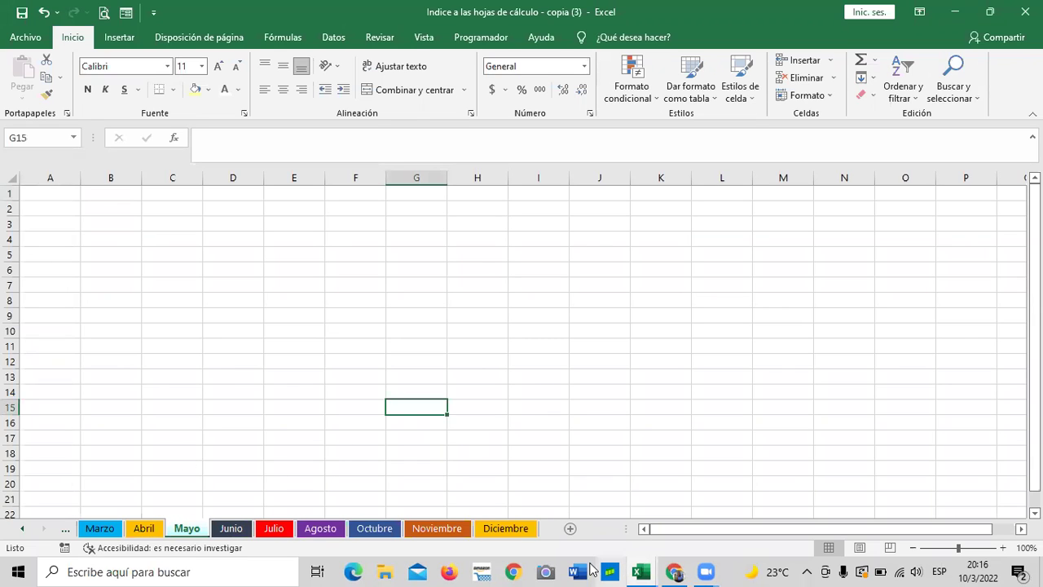
click(710, 554)
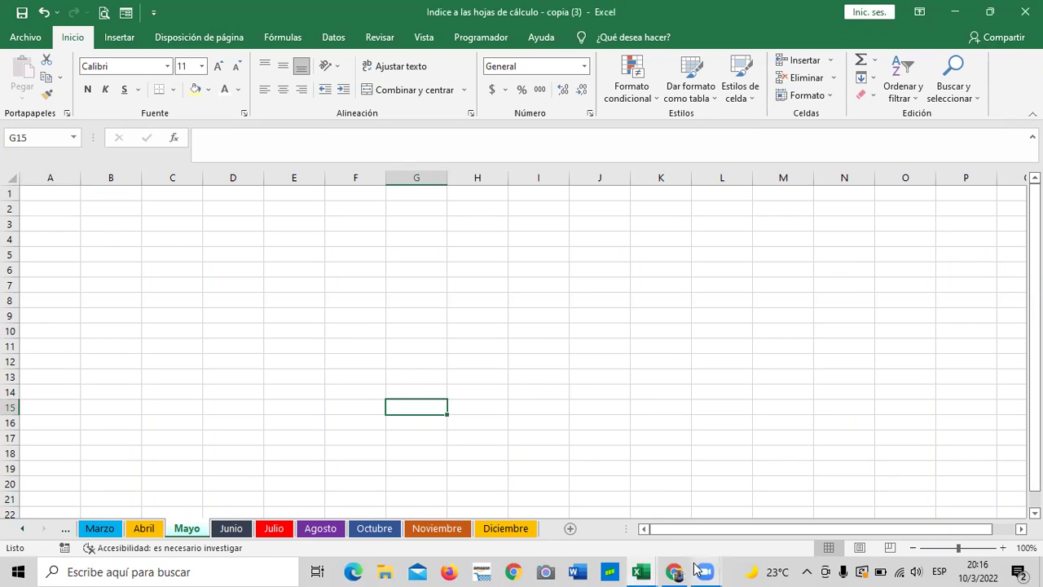
click(767, 544)
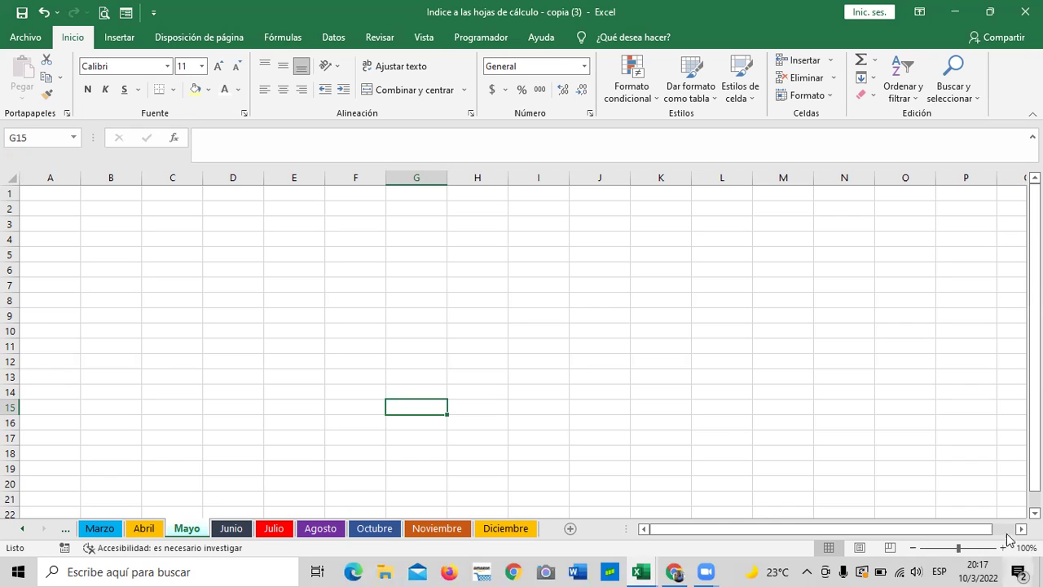
click(827, 432)
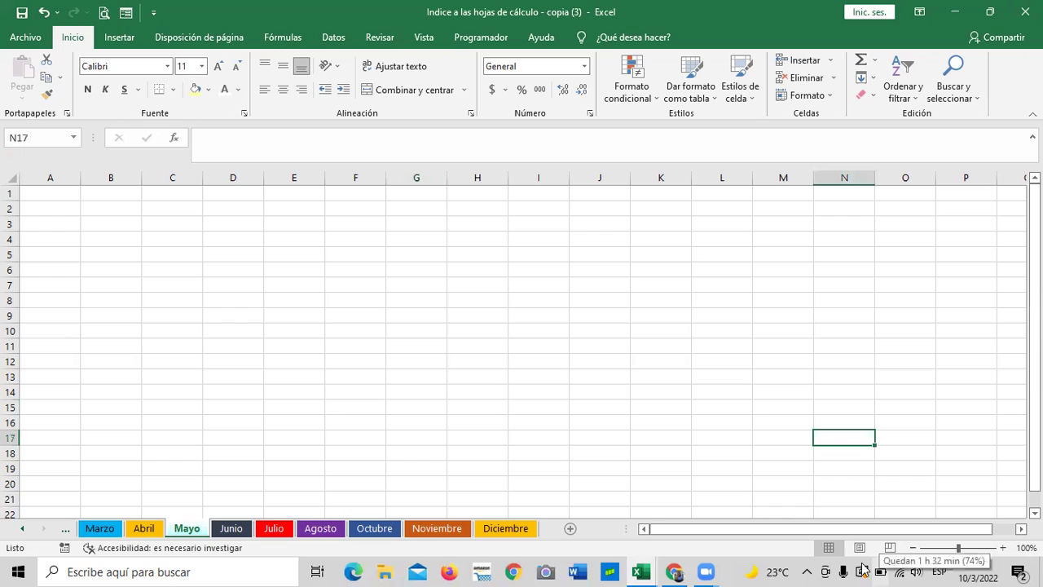
click(916, 570)
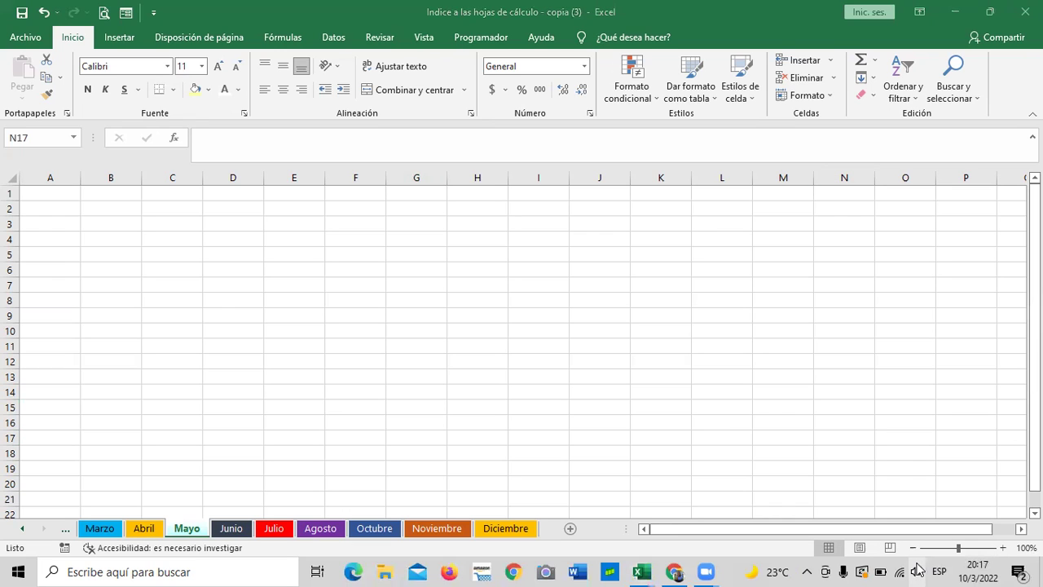
Step: Set the Windows output volume to 83 and return to the Mayo sheet
click(965, 538)
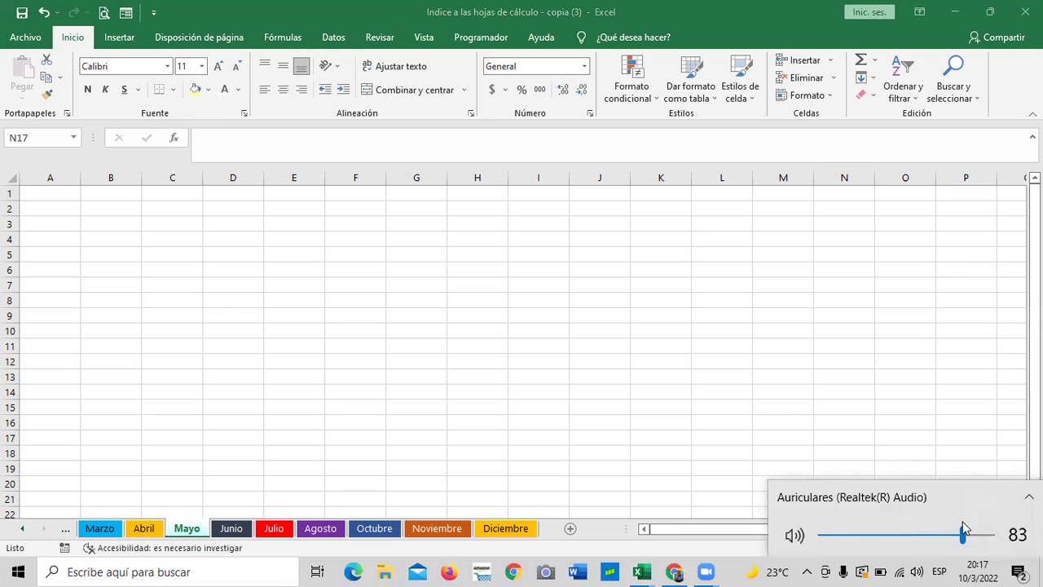
click(854, 401)
click(120, 225)
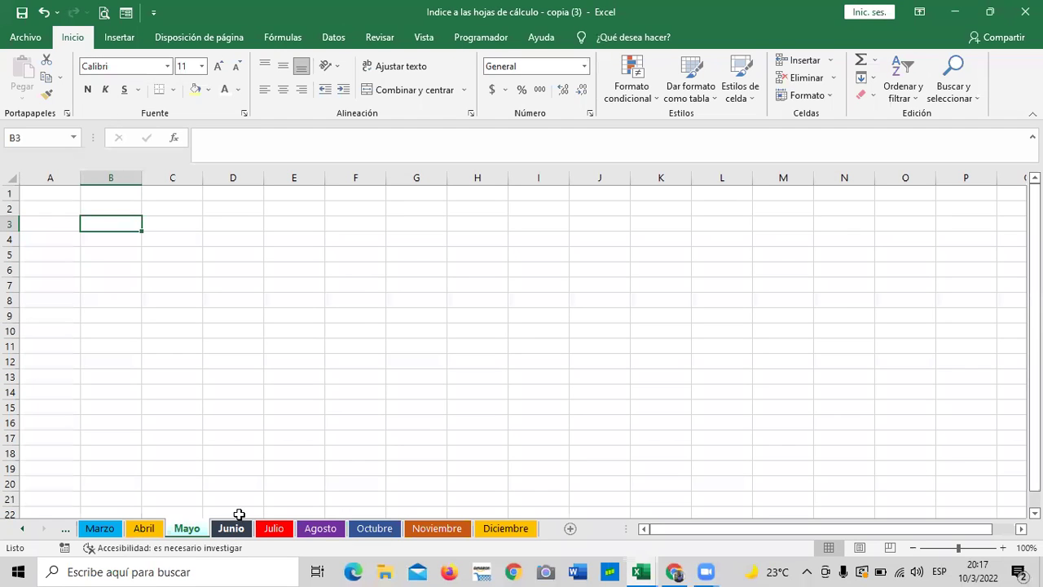
Step: Switch to the Octubre sheet and select cell F14
click(365, 530)
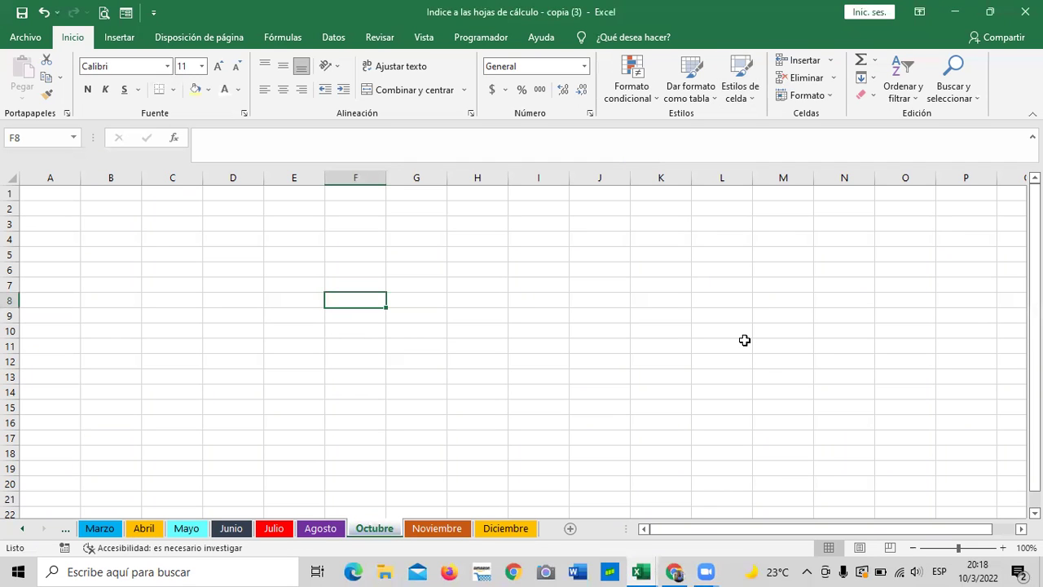
click(713, 256)
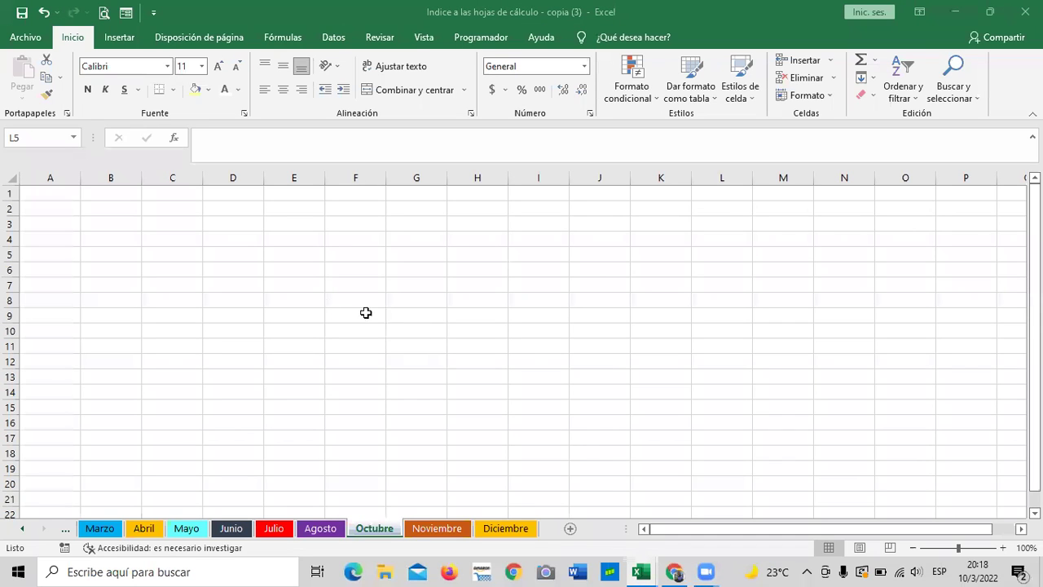
click(317, 304)
click(335, 388)
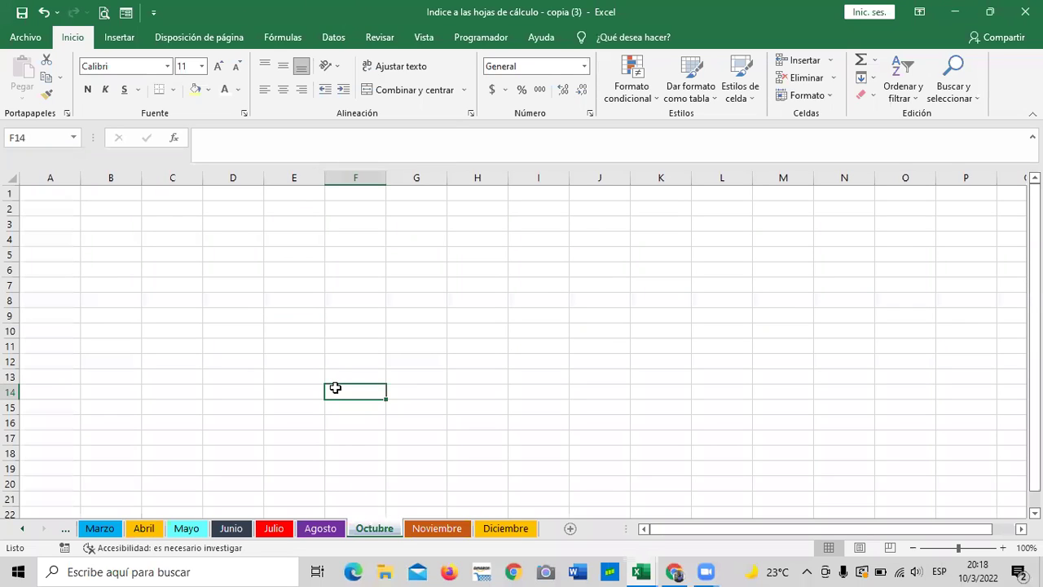
Step: Check the Windows microphone privacy settings, close them and return to the Octubre sheet
click(844, 569)
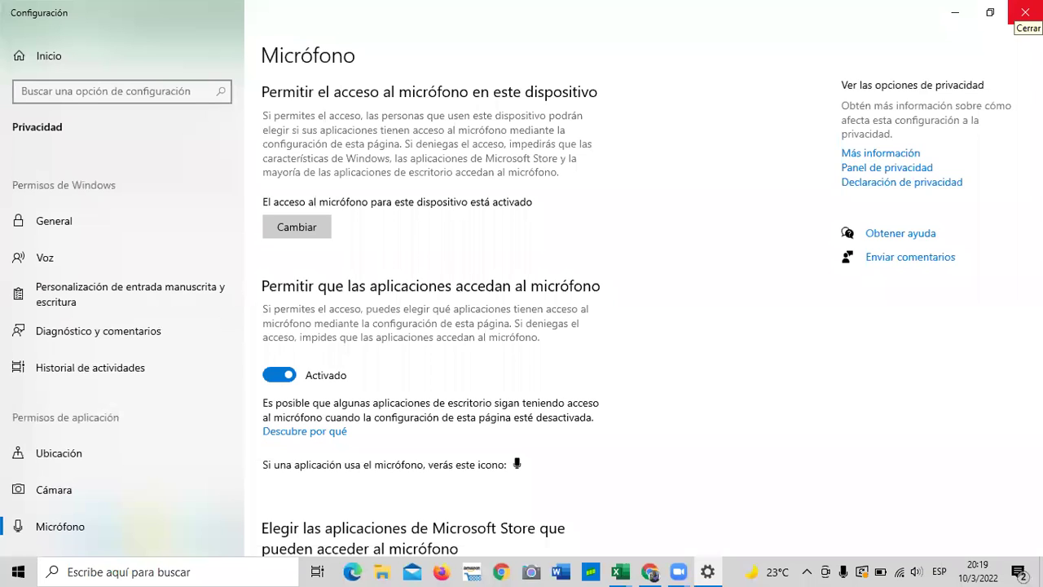
click(1025, 11)
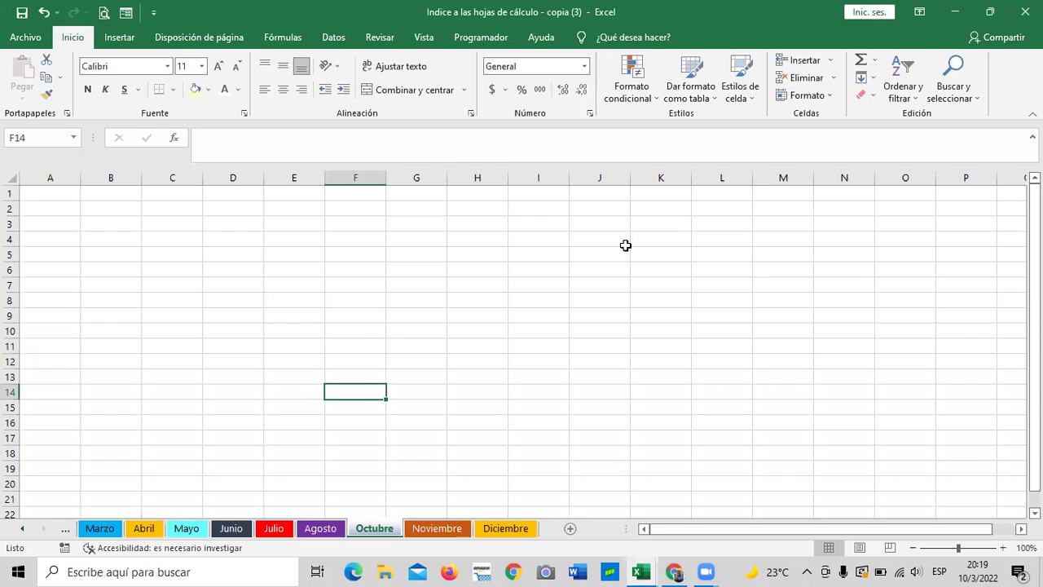
click(246, 570)
click(280, 299)
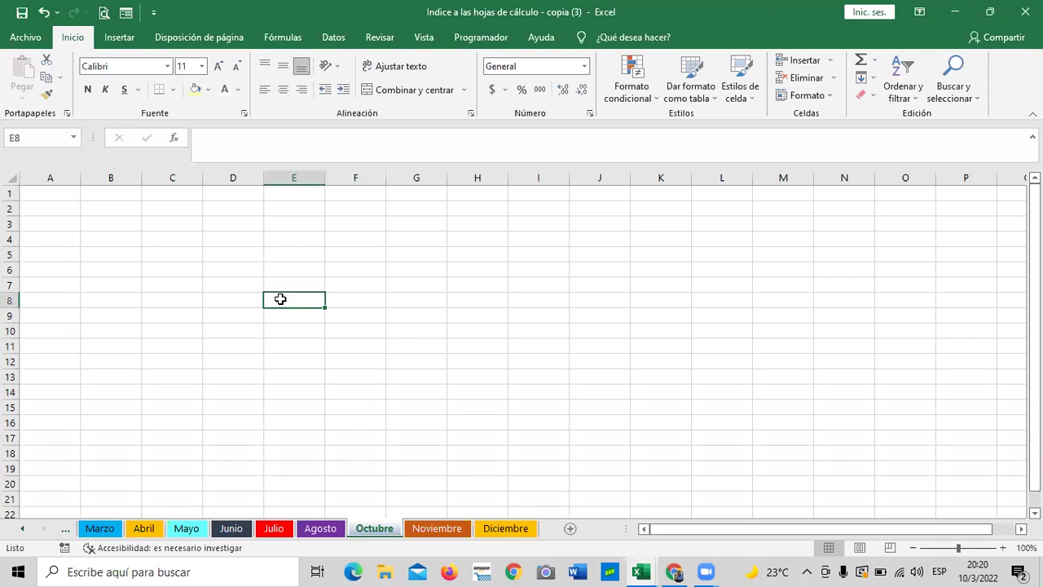
Step: View the Agosto and Noviembre sheets around the hidden month and return to the Octubre sheet
click(347, 234)
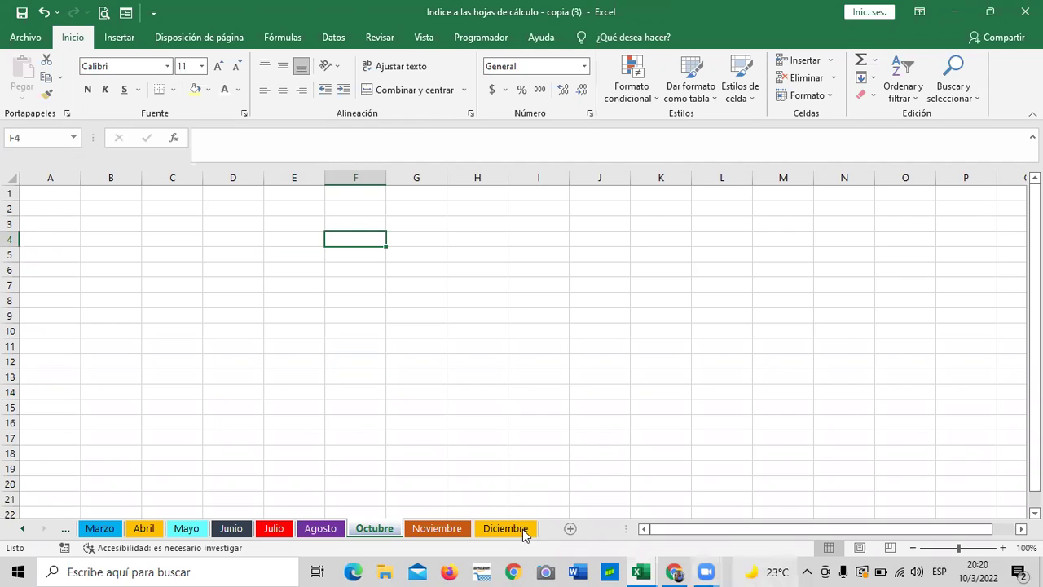
click(338, 361)
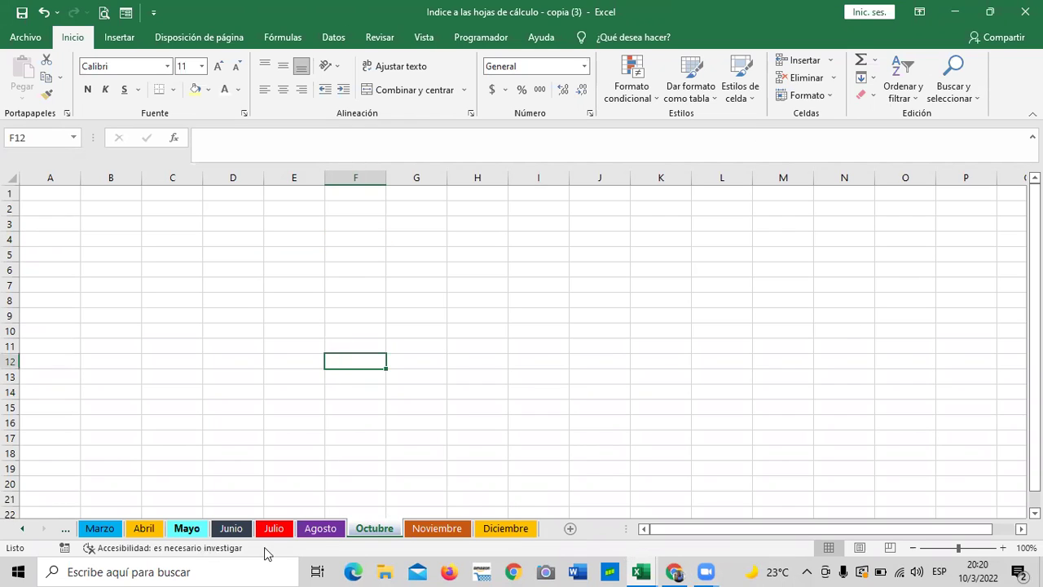
click(318, 530)
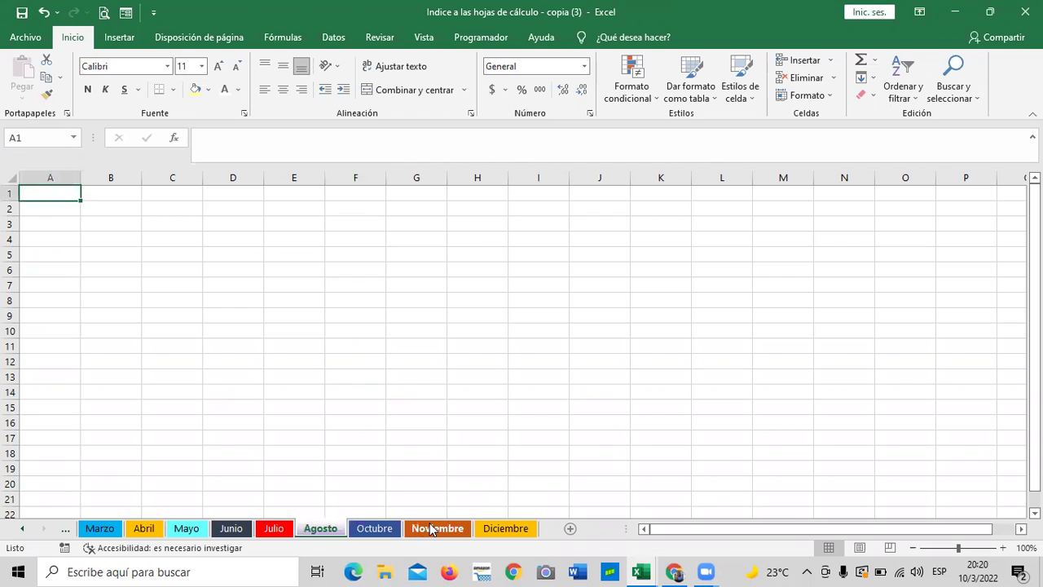
click(431, 529)
click(391, 529)
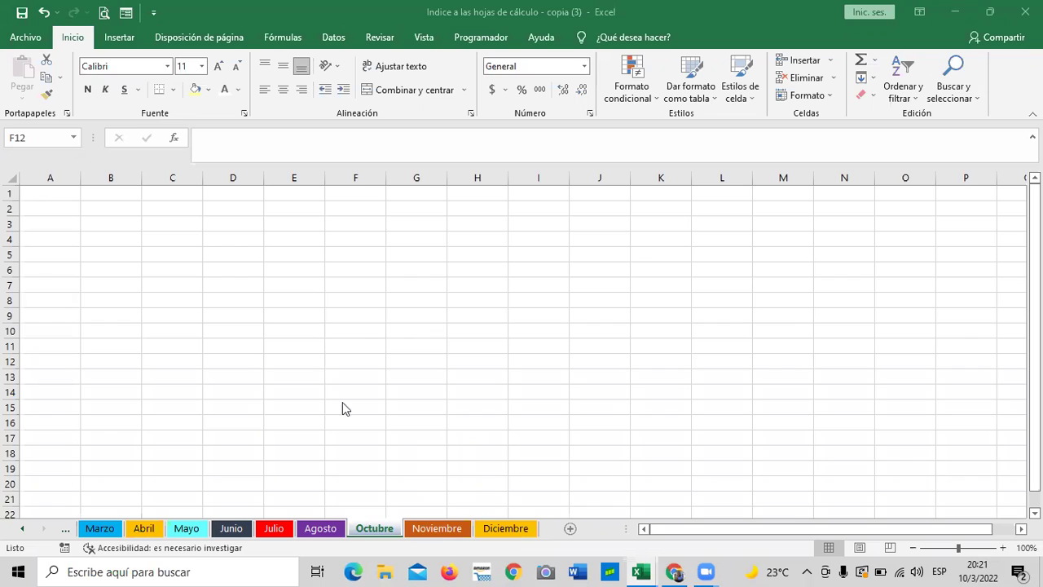
click(355, 361)
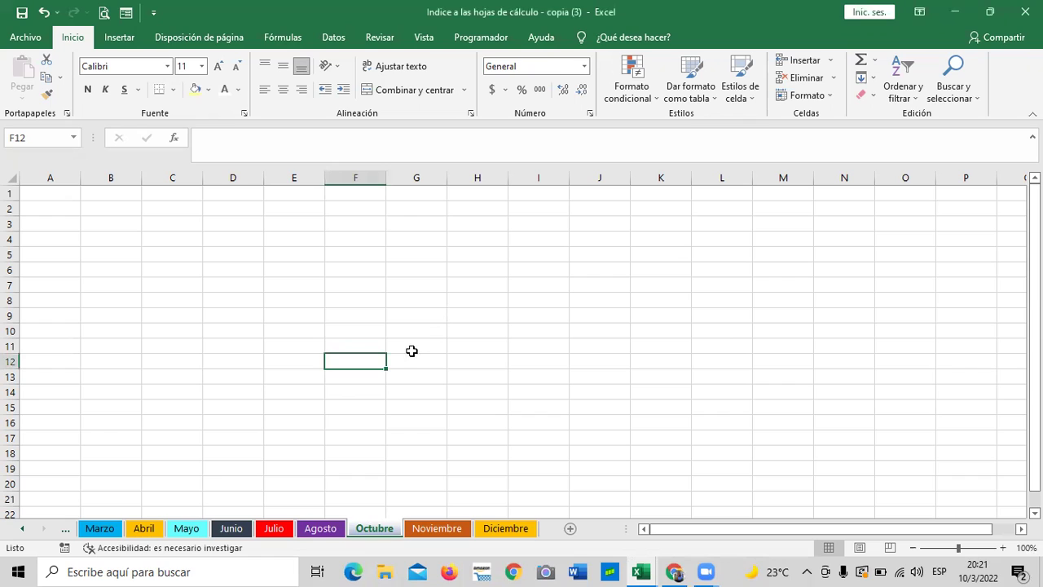
ctrl+click(411, 538)
click(408, 443)
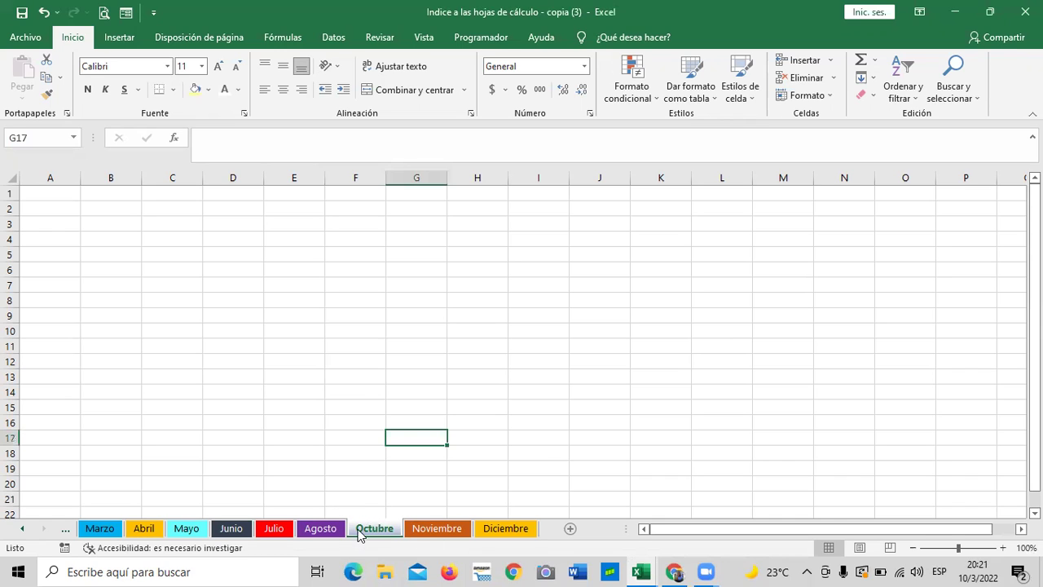
Step: Unhide the Septiembre sheet
right_click(435, 531)
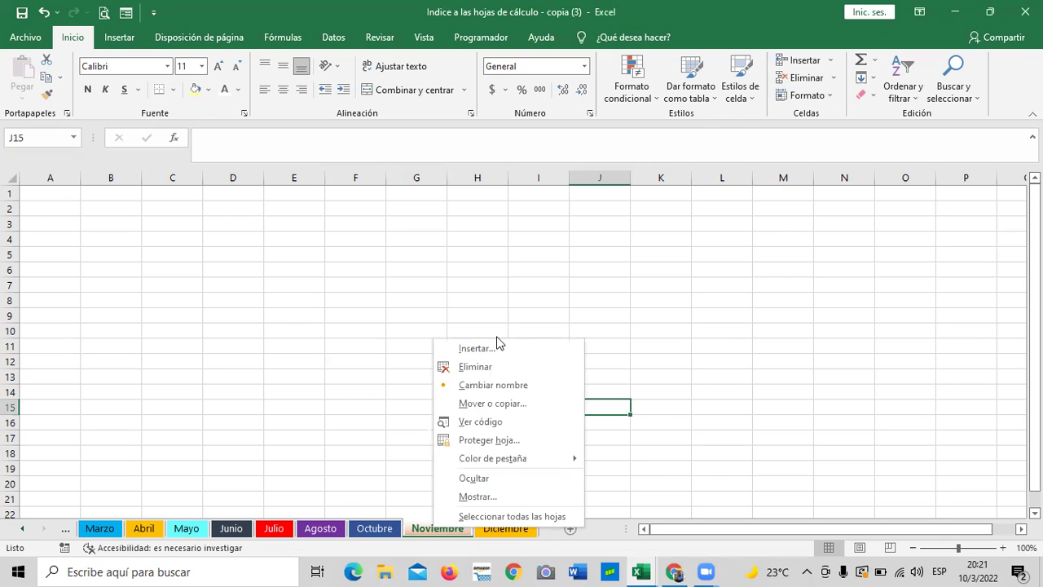
click(491, 496)
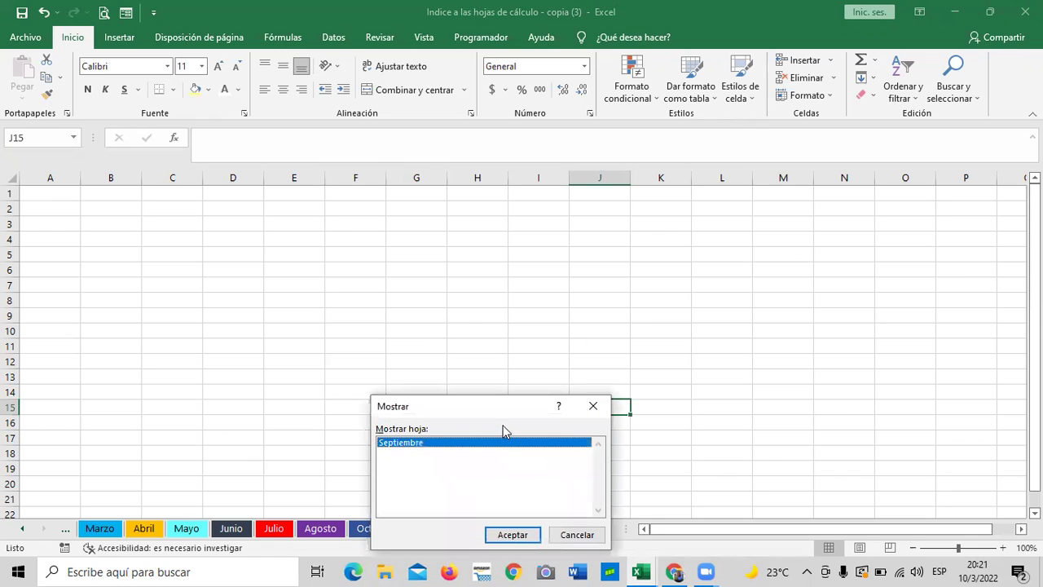
drag(503, 409, 467, 239)
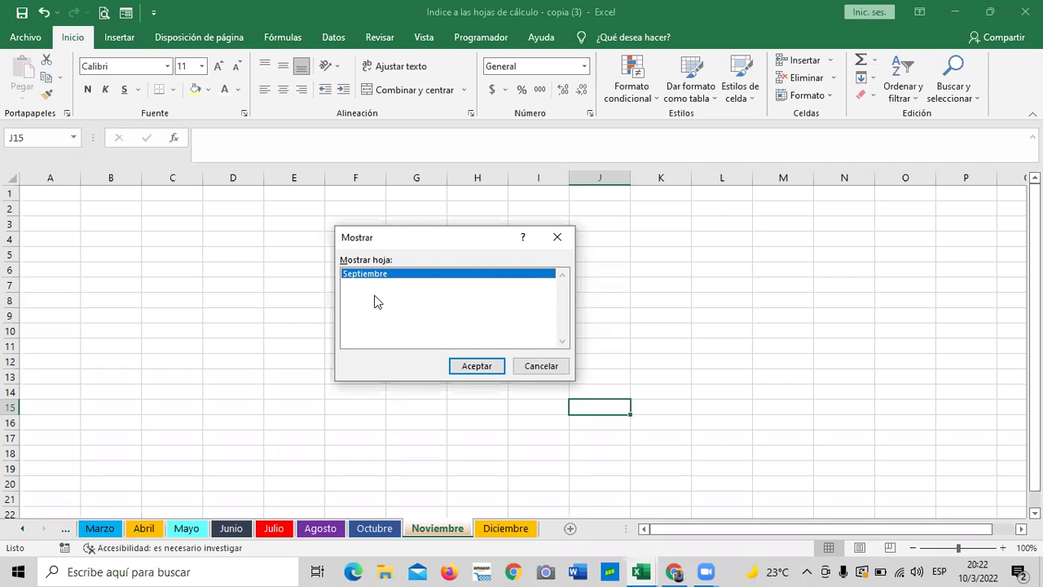
click(476, 364)
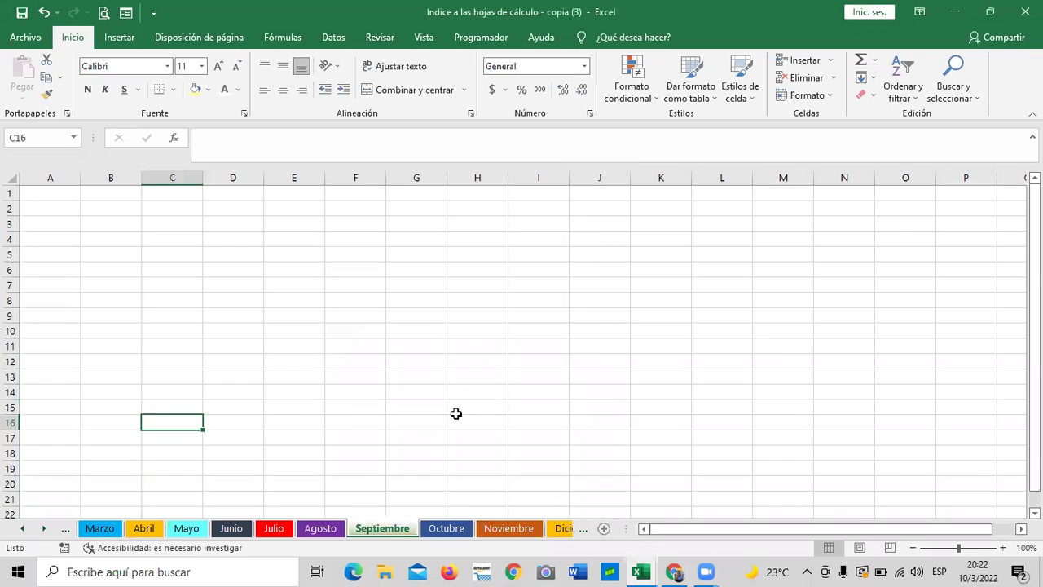
Step: Check the restored Septiembre sheet beside Agosto, and view the month sheets one by one from Octubre back to Abril
click(385, 528)
click(330, 530)
click(382, 528)
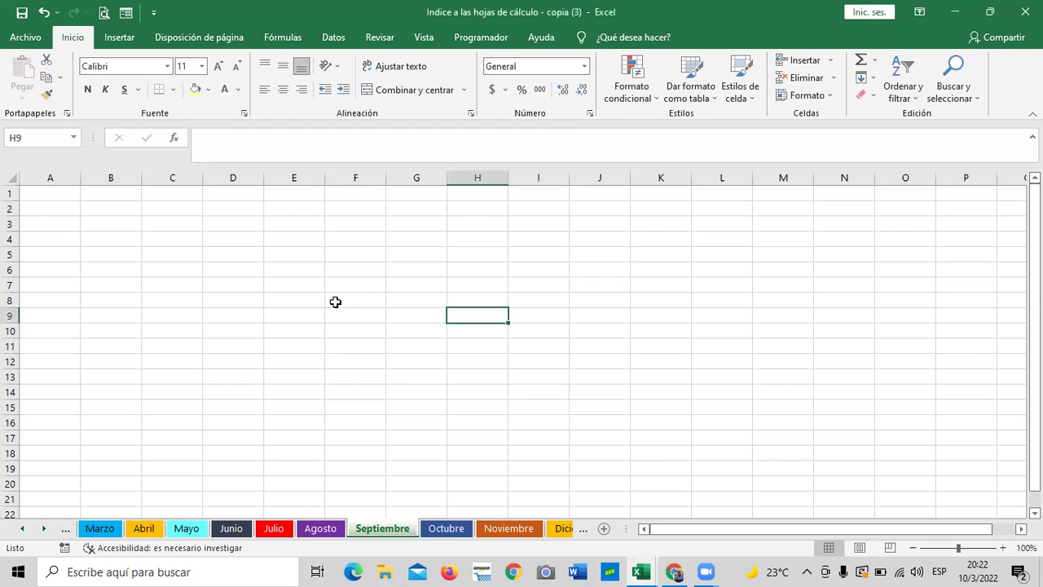
click(526, 452)
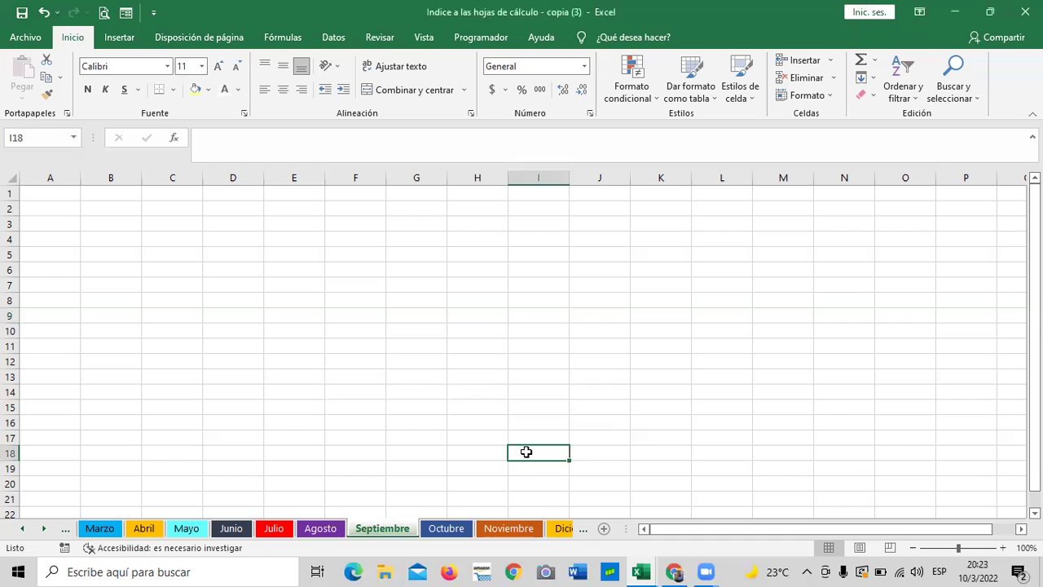
click(428, 530)
click(398, 530)
click(325, 529)
click(274, 529)
click(233, 529)
click(182, 530)
click(144, 528)
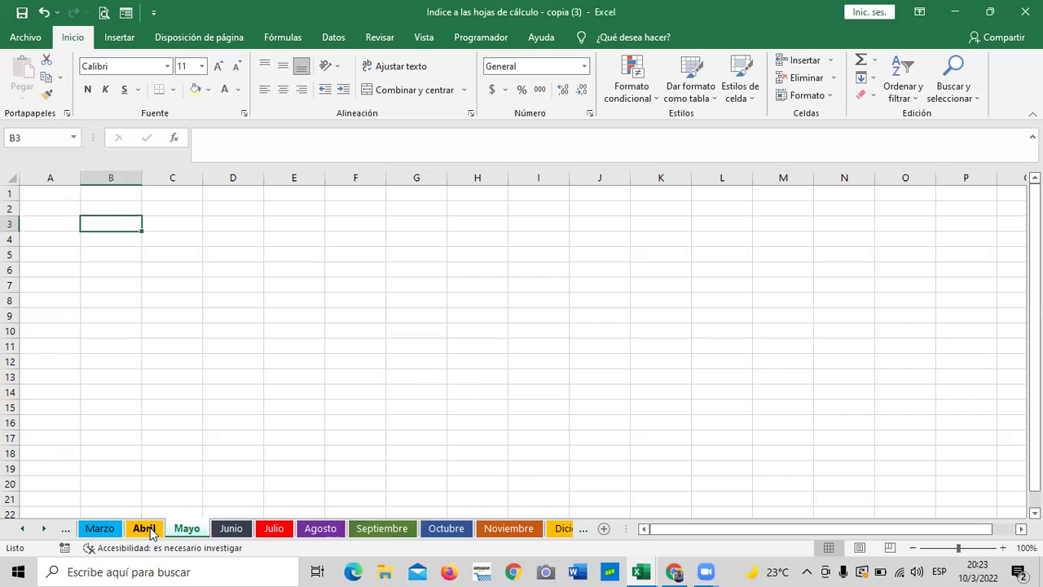
Step: Bring the first sheets of the workbook into view and open the Indice sheet
click(22, 528)
click(22, 528)
click(22, 528)
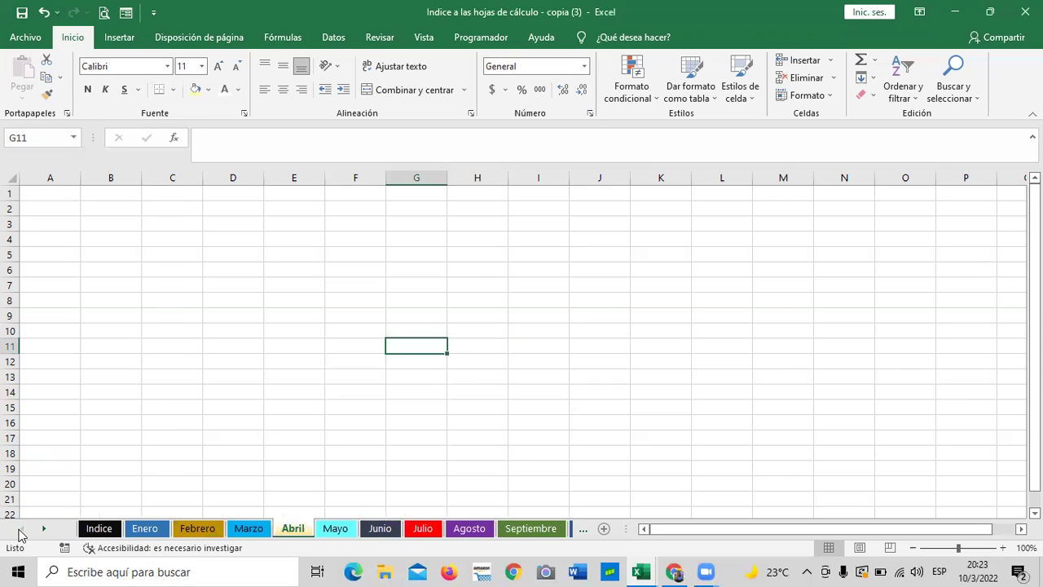
click(169, 298)
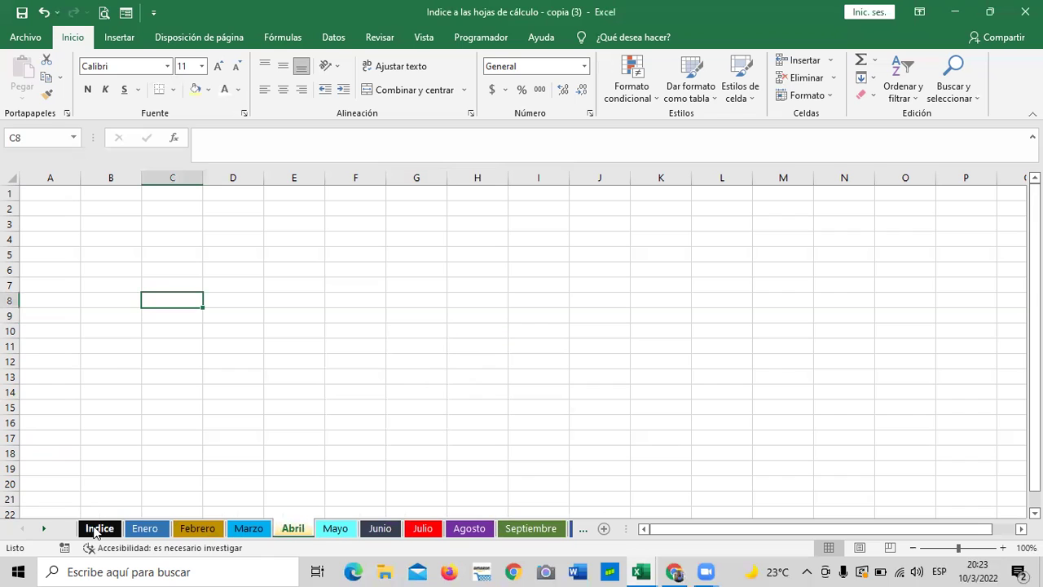
click(98, 528)
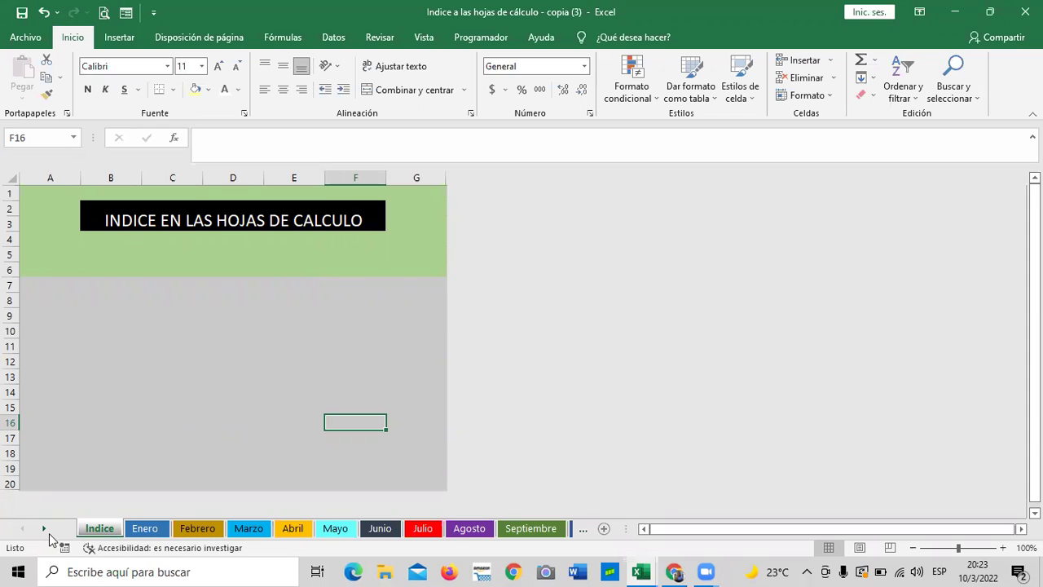
Step: Examine the empty area below the header of the Indice sheet, across columns A to G from row 7 down
click(45, 300)
click(47, 373)
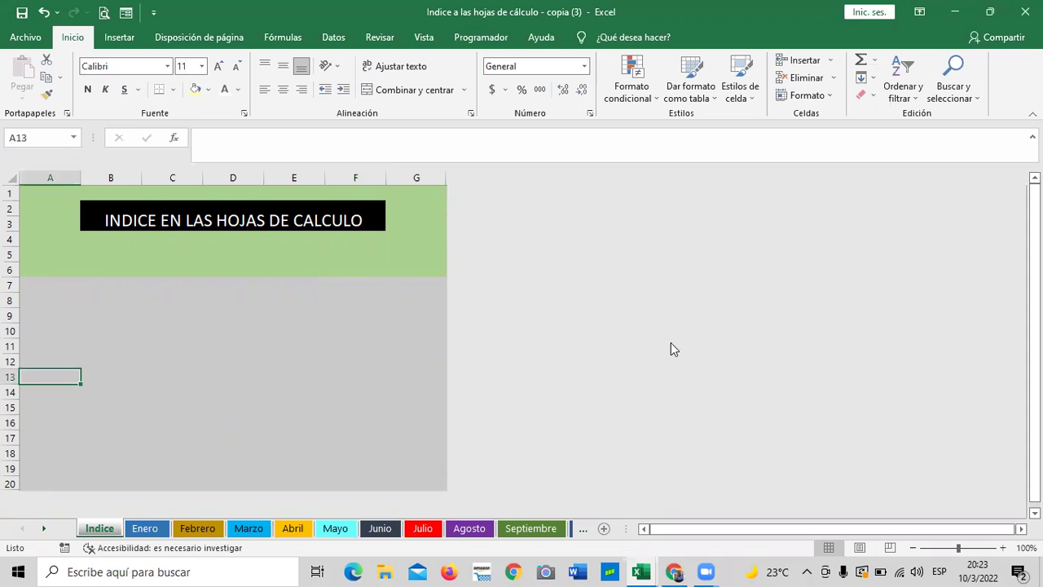
click(54, 298)
click(64, 284)
click(64, 285)
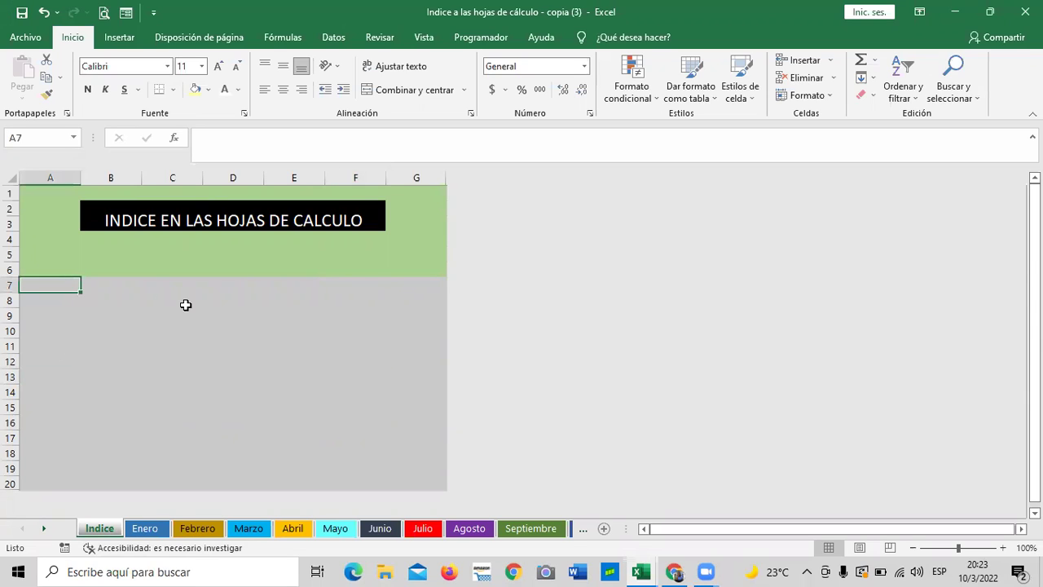
key(Tab)
key(Tab)
key(Tab)
key(Tab)
key(Tab)
key(Tab)
key(Return)
click(65, 403)
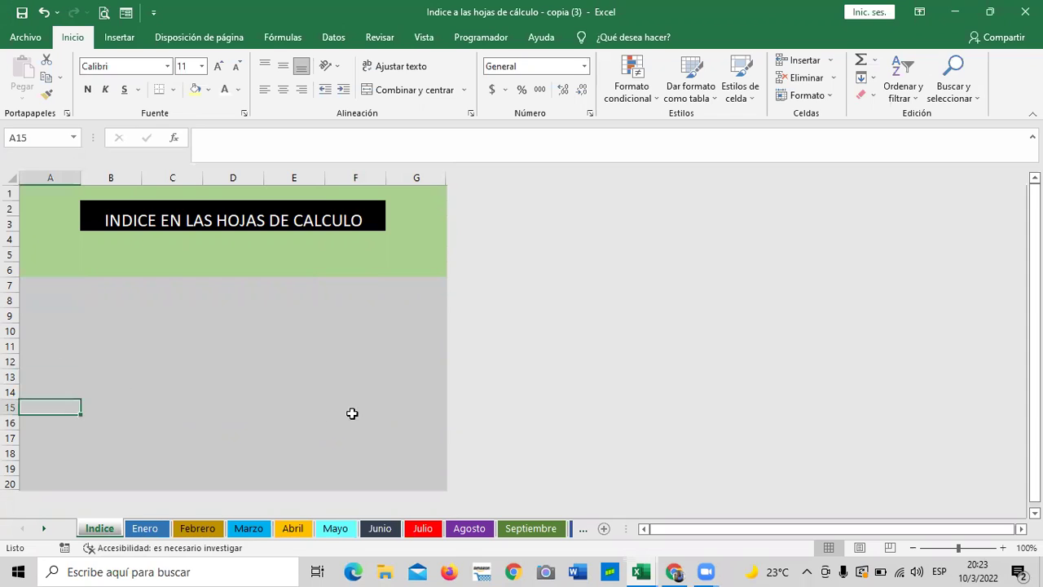
click(352, 407)
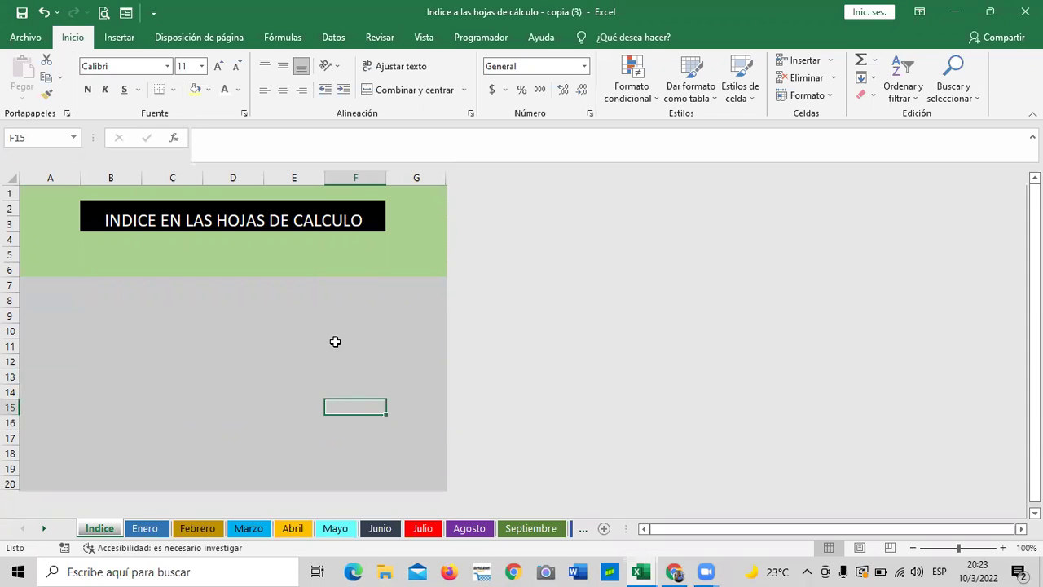
click(55, 295)
click(154, 302)
Step: Open the Insert Hyperlink dialog for cell A7 of the Indice sheet
click(53, 283)
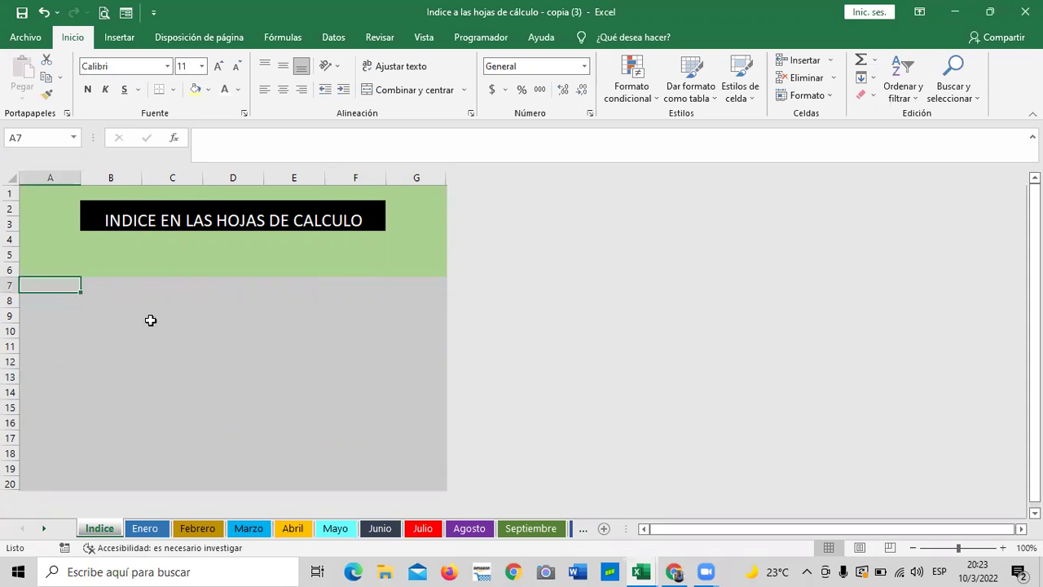
key(Down)
key(Down)
key(Up)
key(Up)
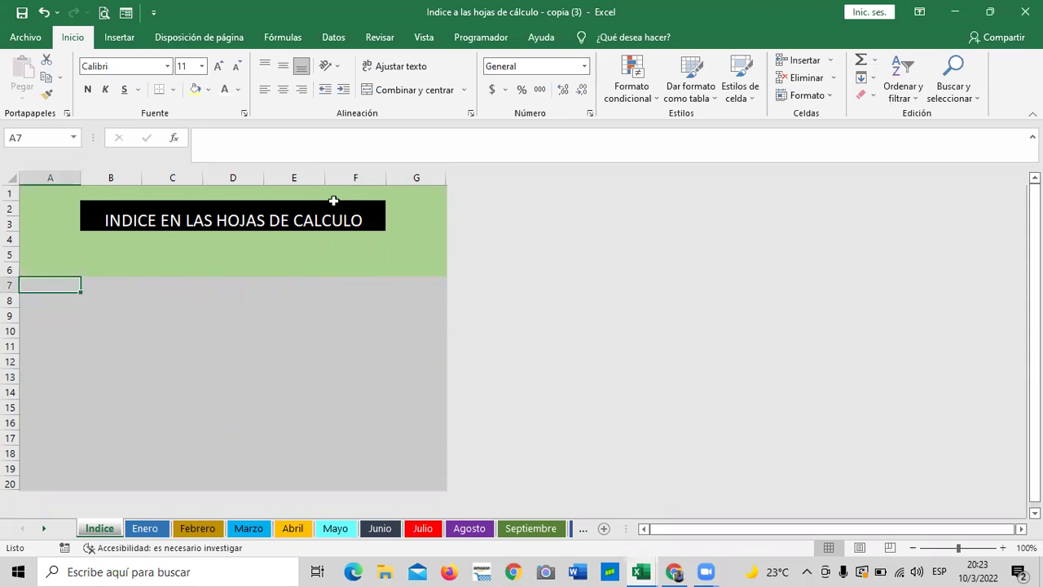
right_click(47, 283)
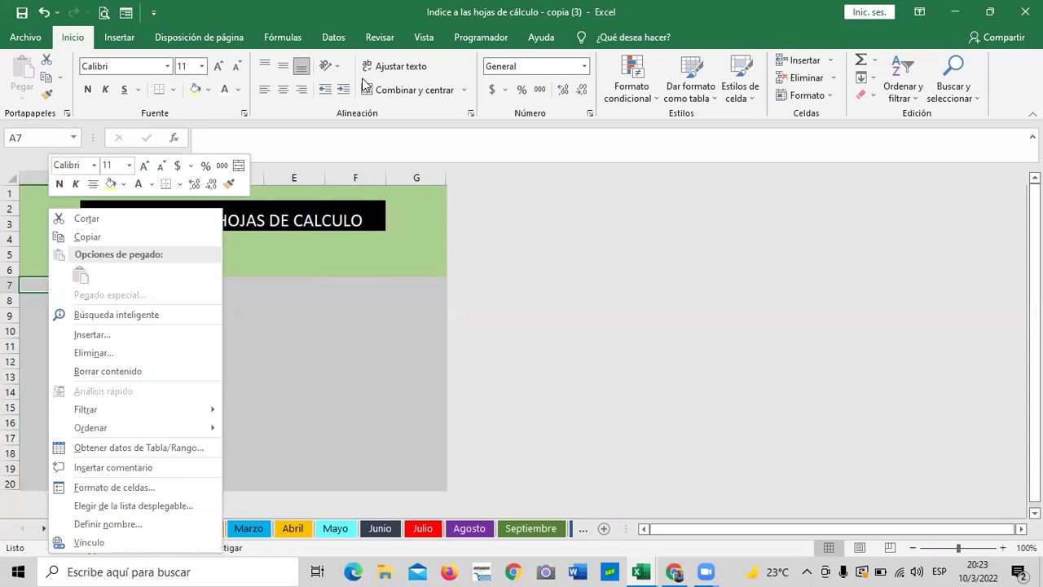
key(Escape)
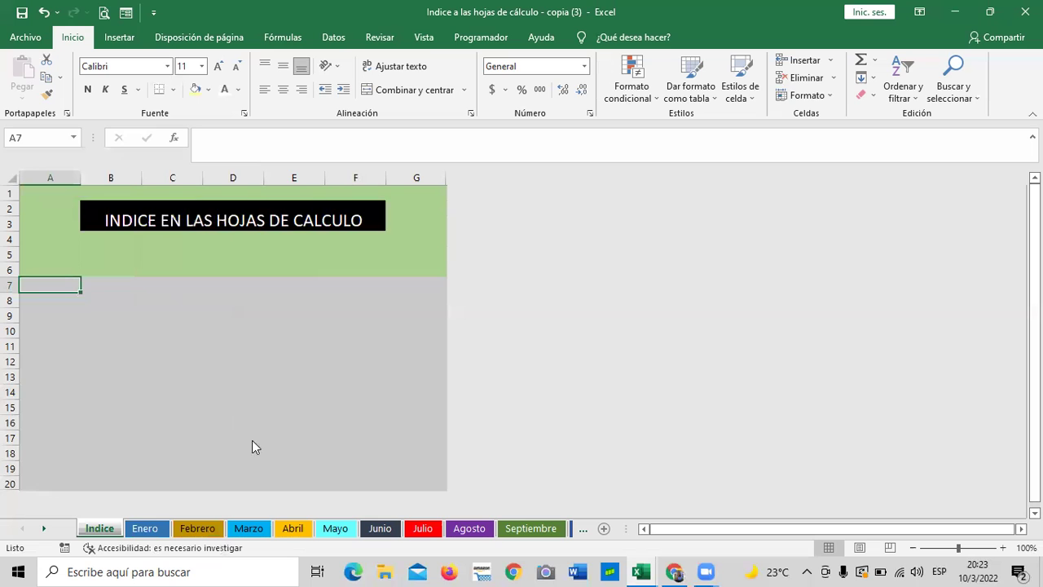
click(121, 37)
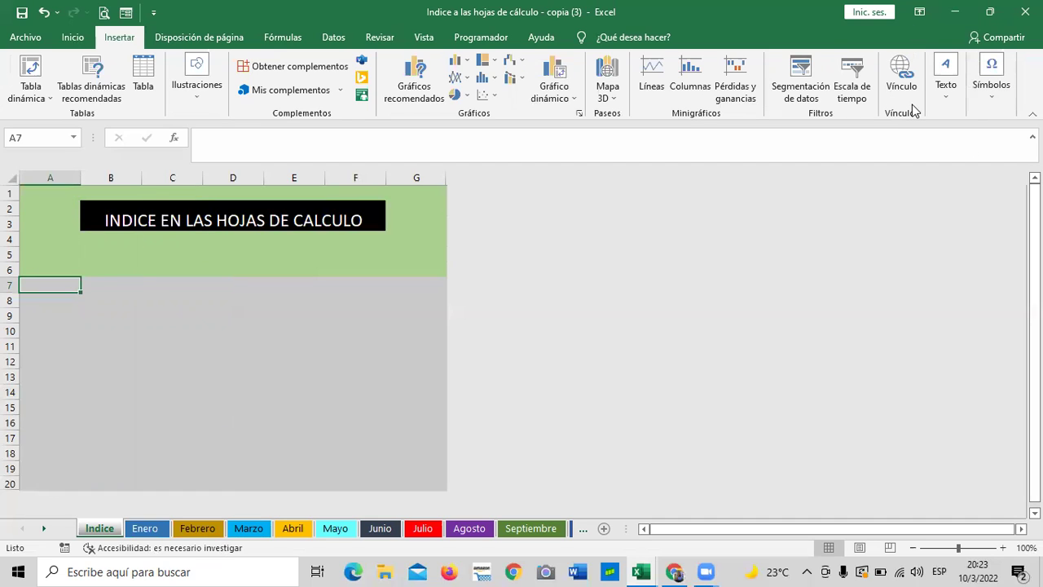
click(903, 77)
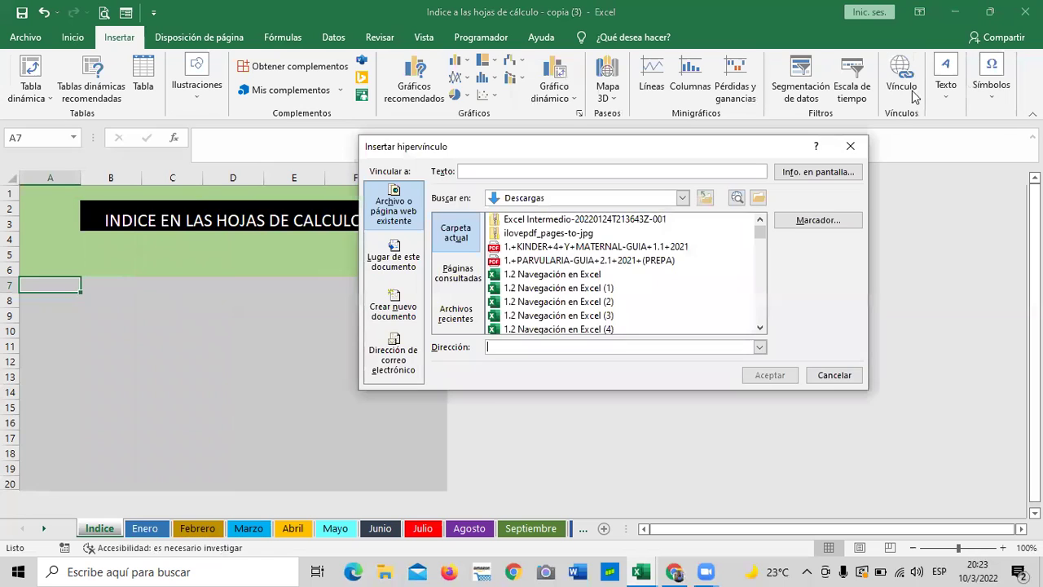
drag(694, 152, 638, 148)
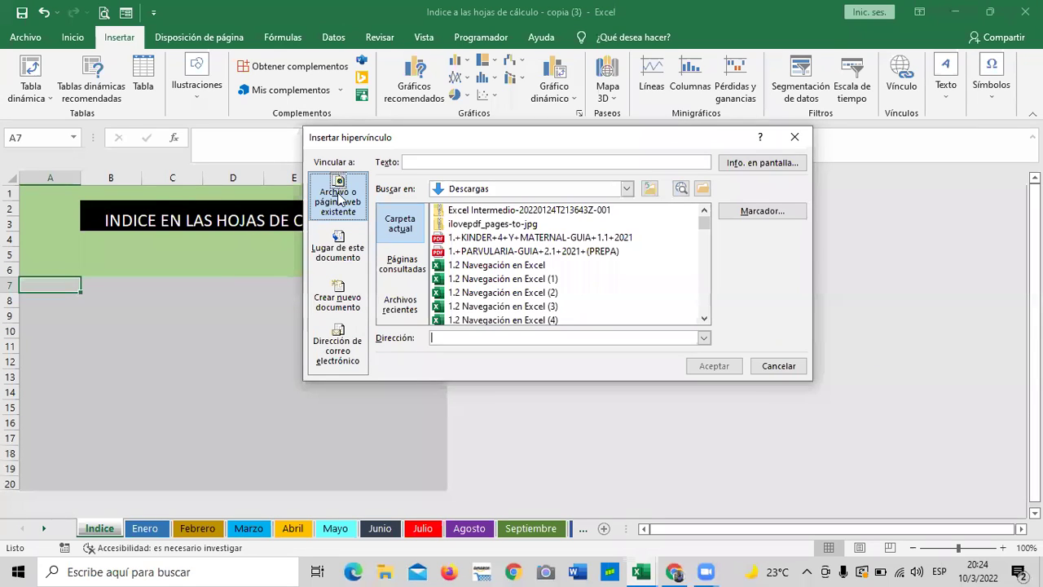
Step: Point the hyperlink to a place in this document, cell A1 of the Enero sheet
click(339, 244)
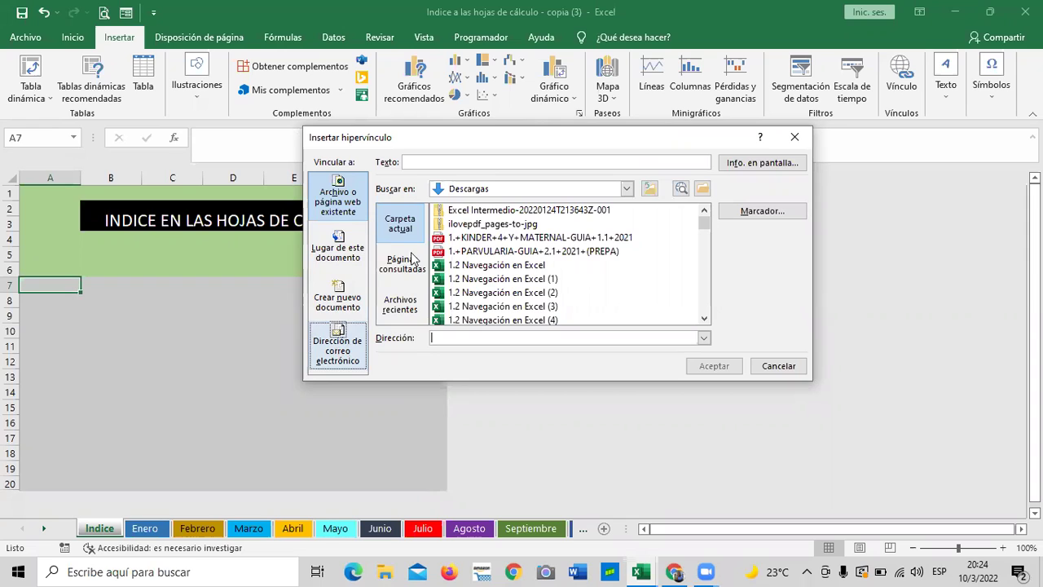
click(339, 251)
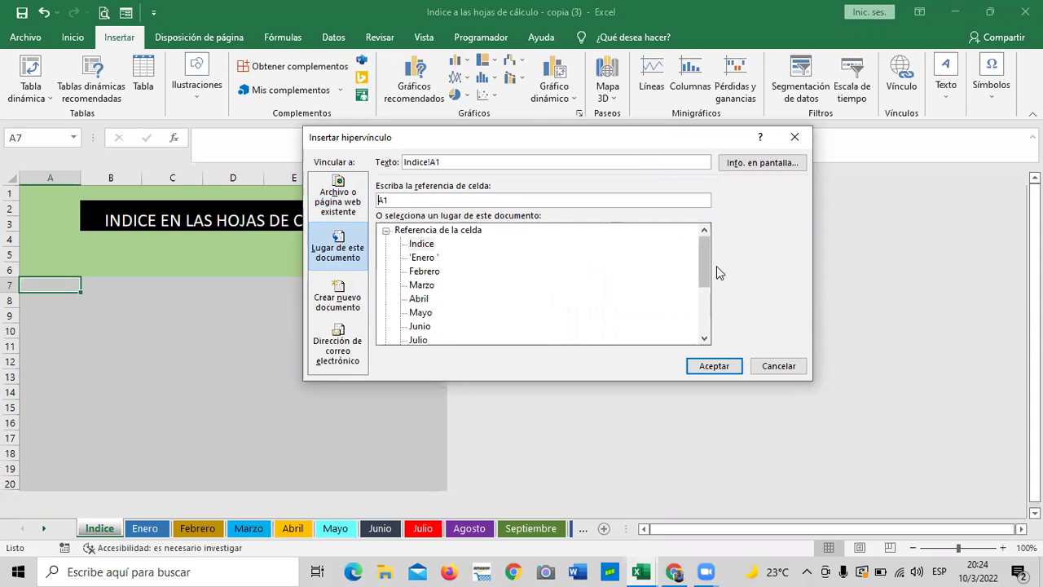
drag(704, 274, 703, 320)
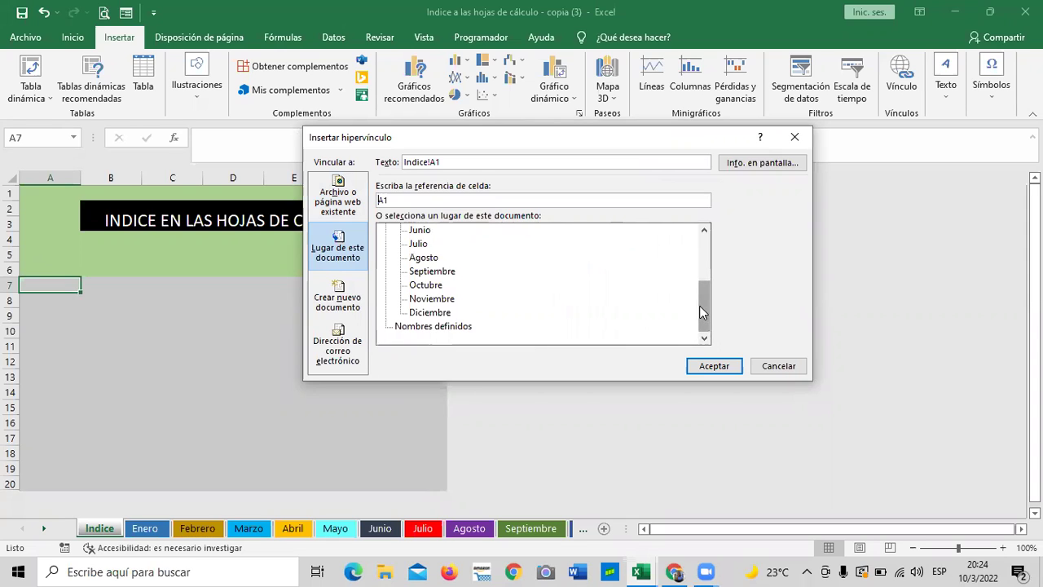
drag(703, 306, 702, 232)
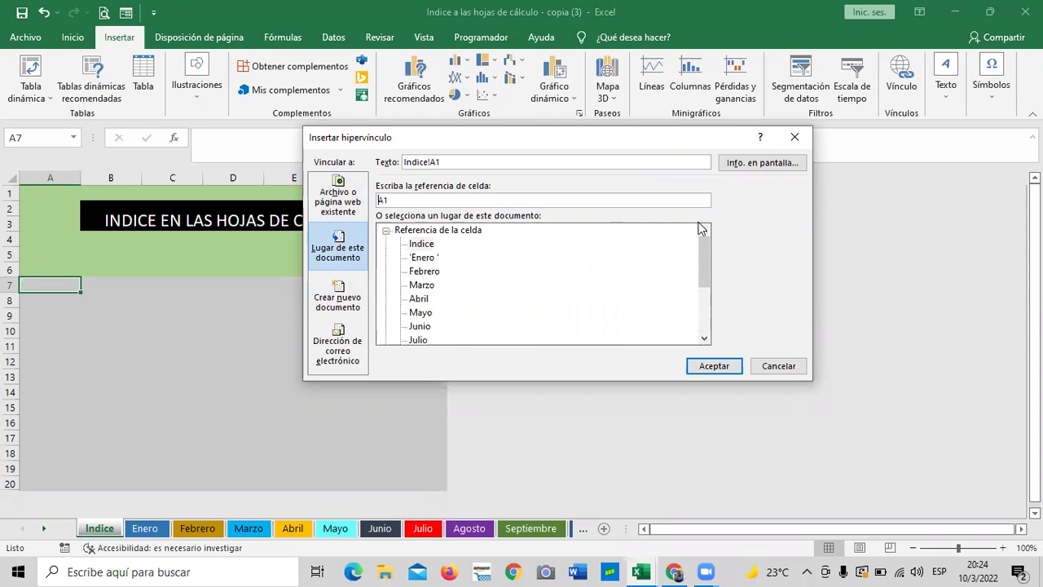
click(425, 245)
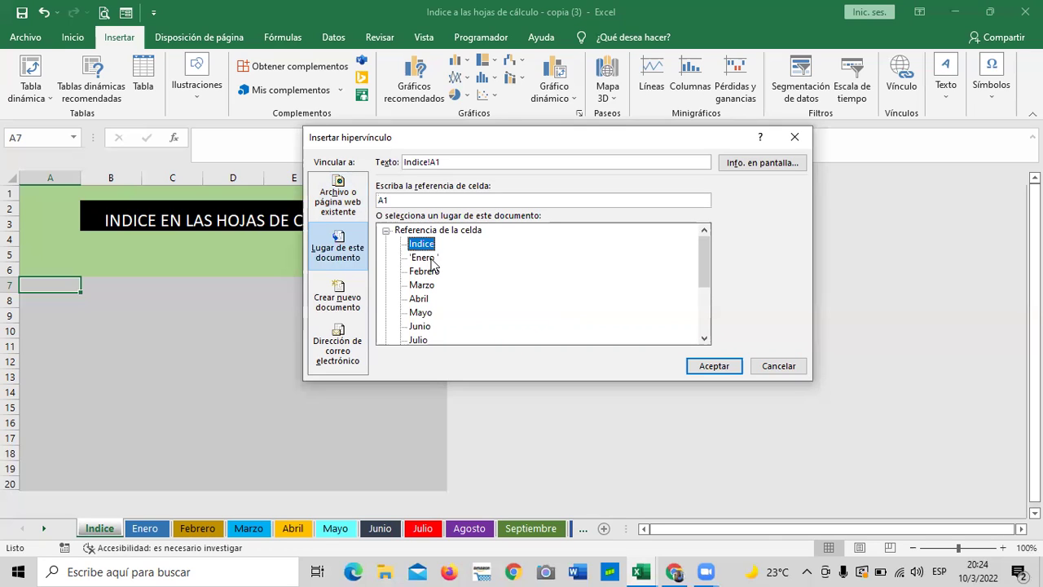
click(432, 259)
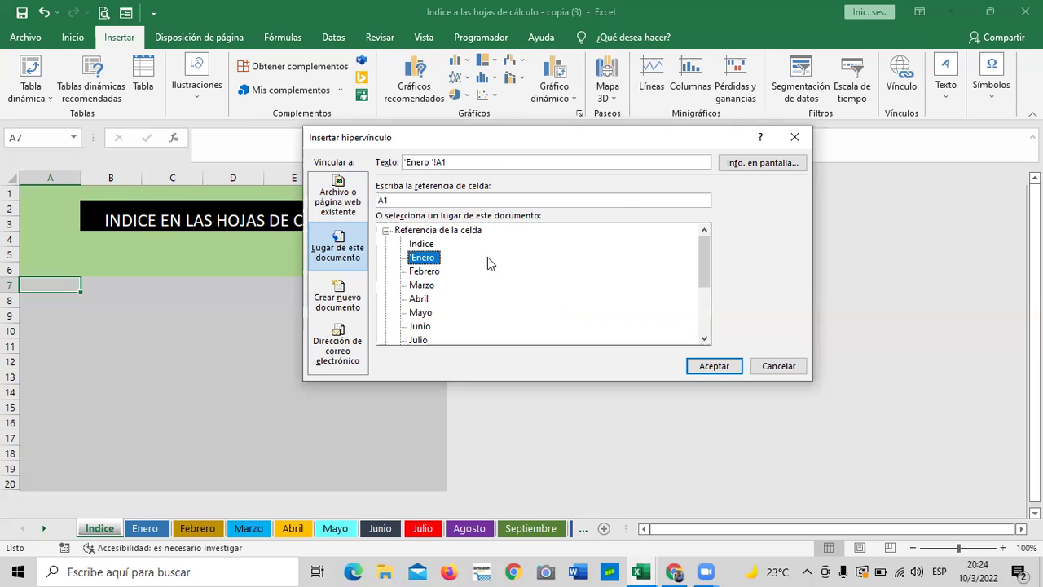
Step: Clear the suggested display text of the Enero hyperlink
drag(444, 163, 400, 163)
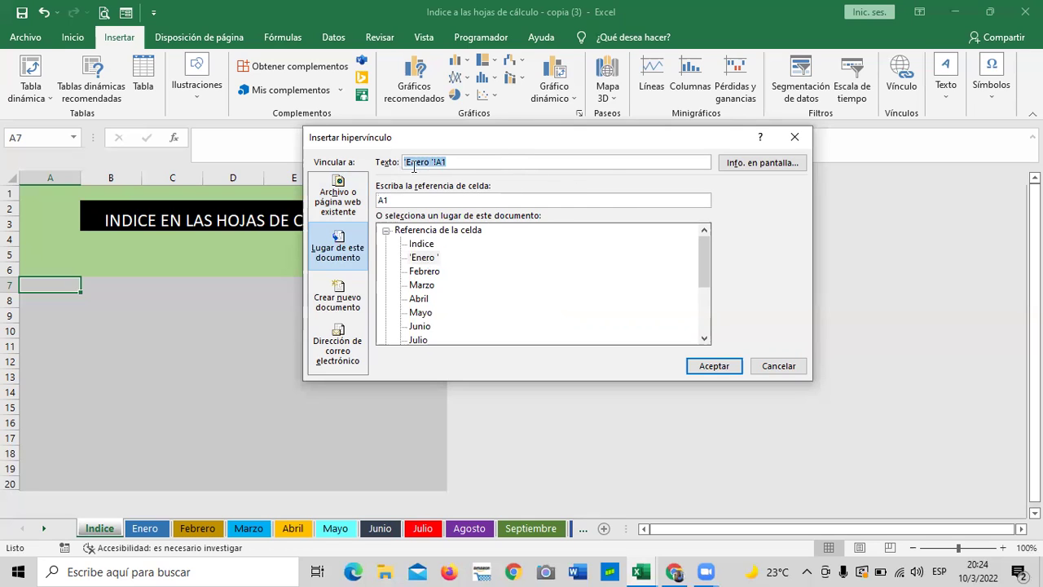
key(BackSpace)
text(eNERO)
key(BackSpace)
key(BackSpace)
key(BackSpace)
key(BackSpace)
key(BackSpace)
text(EN)
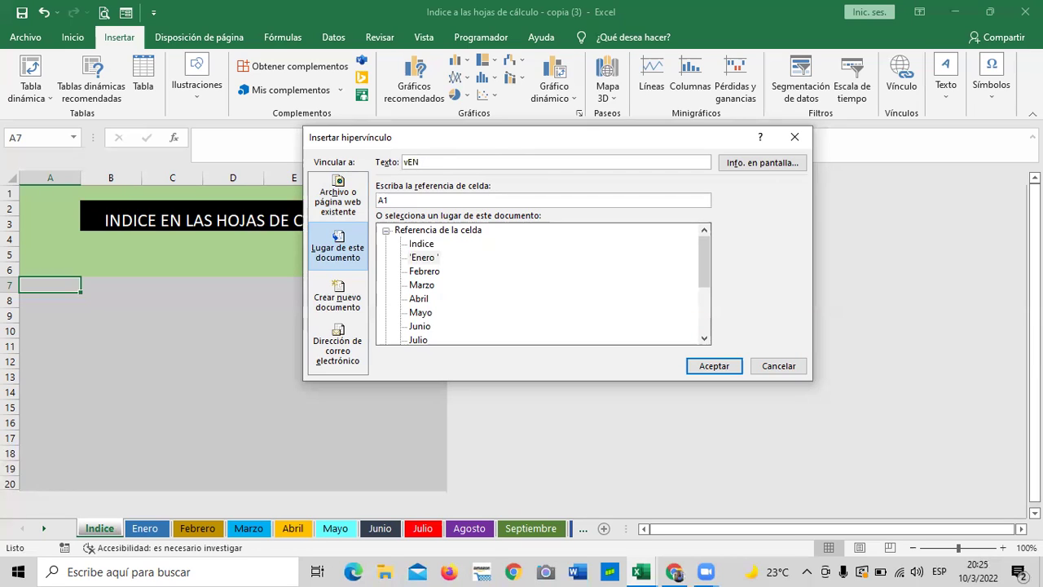
key(BackSpace)
key(BackSpace)
key(Caps_Lock)
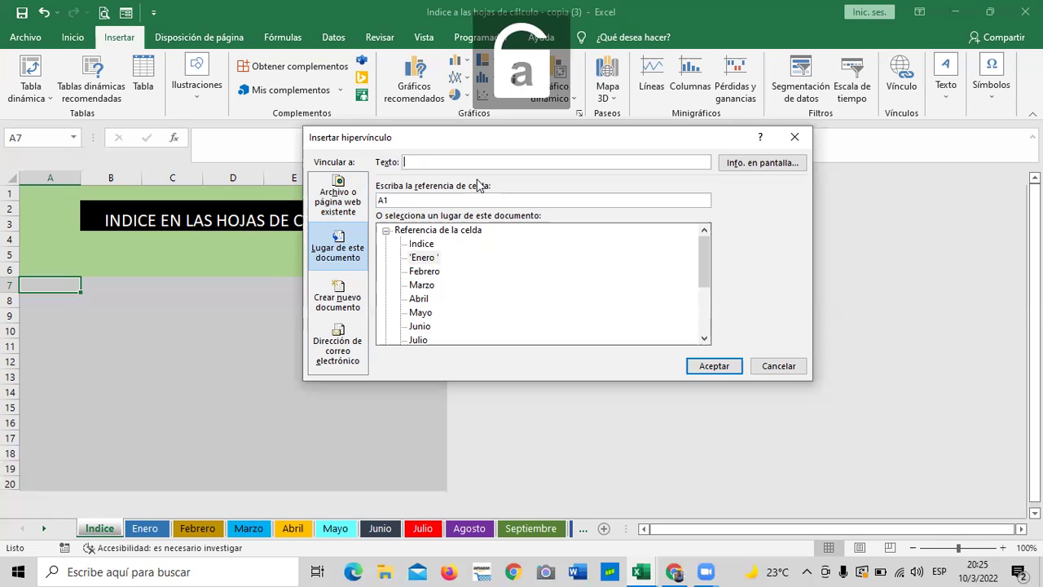
Step: Set the display text to "Ventas del mes de enero" and insert the hyperlink to the Enero sheet
text(ventas de )
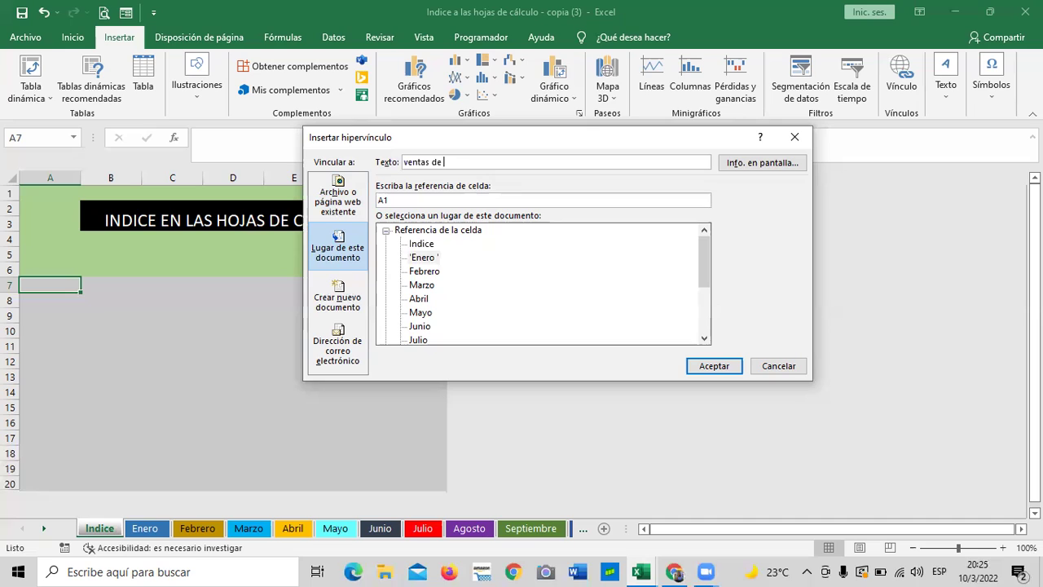
text(l mes de enero)
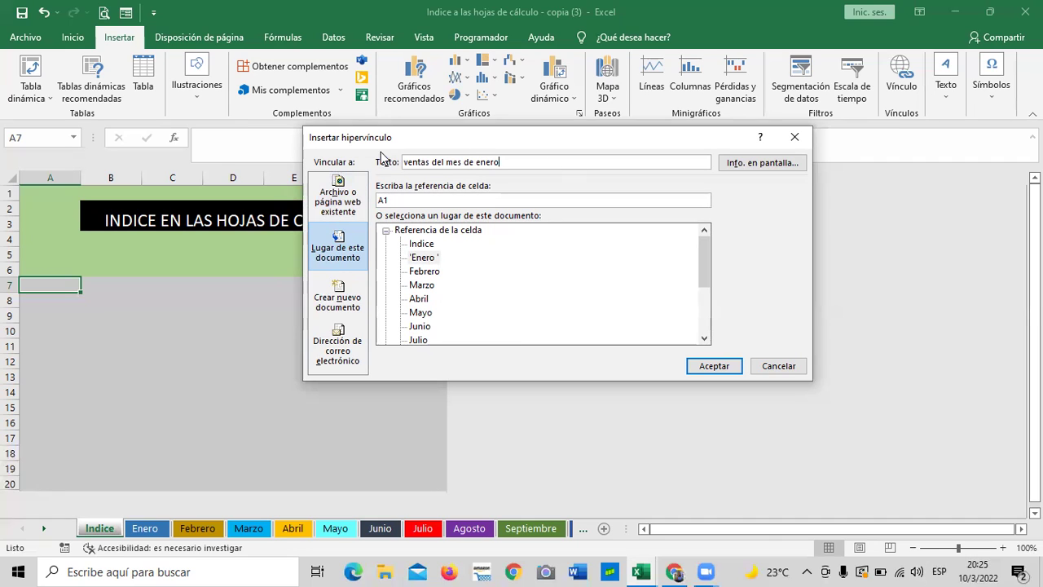
click(411, 162)
key(BackSpace)
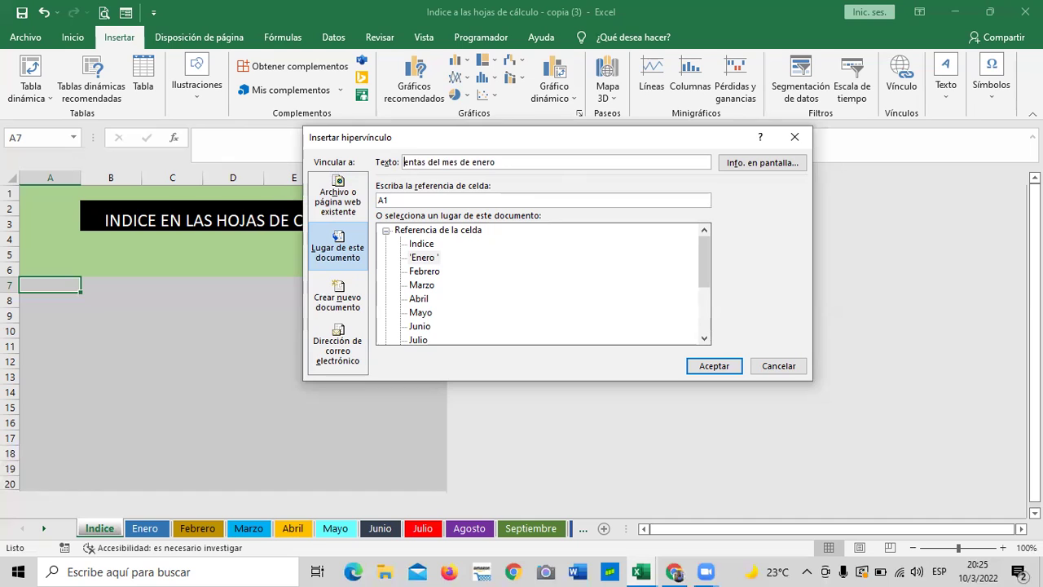
text(V)
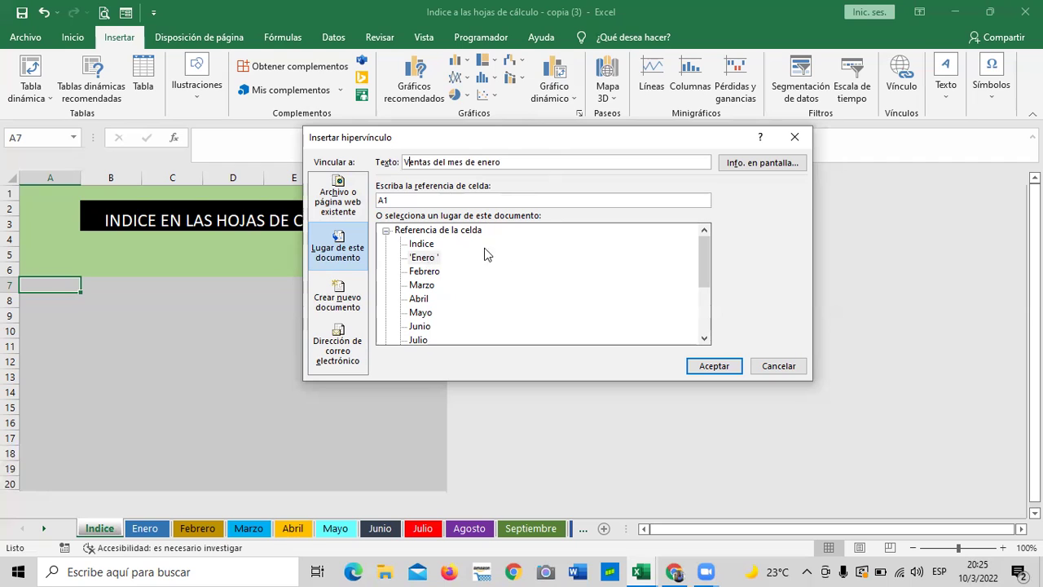
click(429, 259)
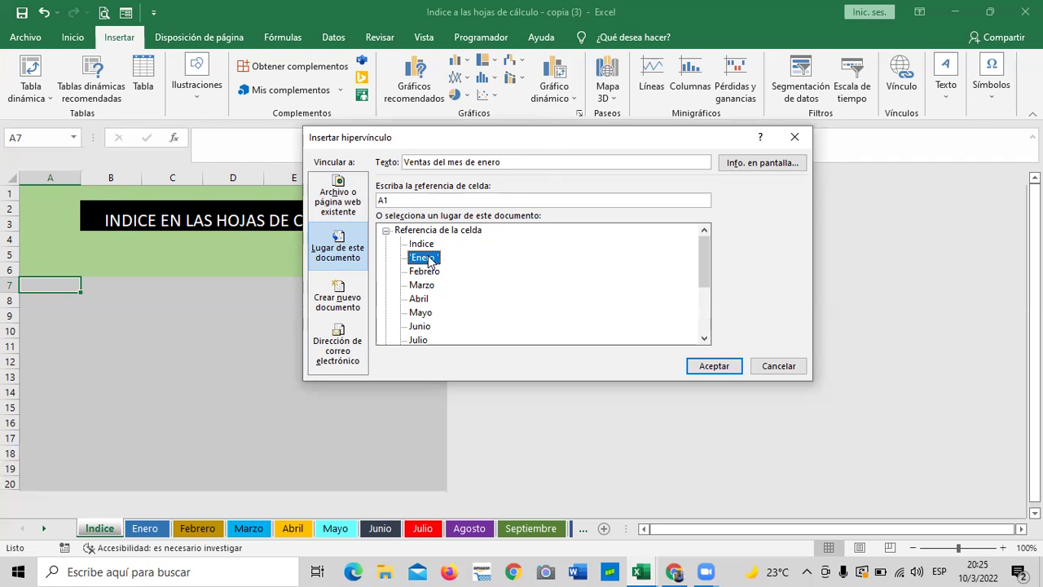
click(727, 367)
click(295, 407)
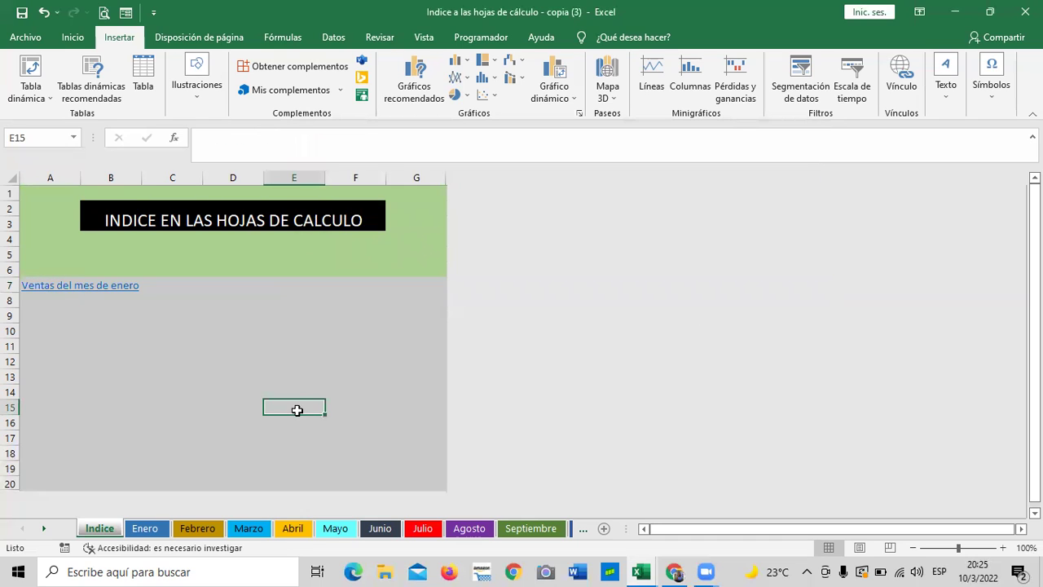
Step: Merge and center cells A7:B7 containing the "Ventas del mes de enero" link
click(99, 288)
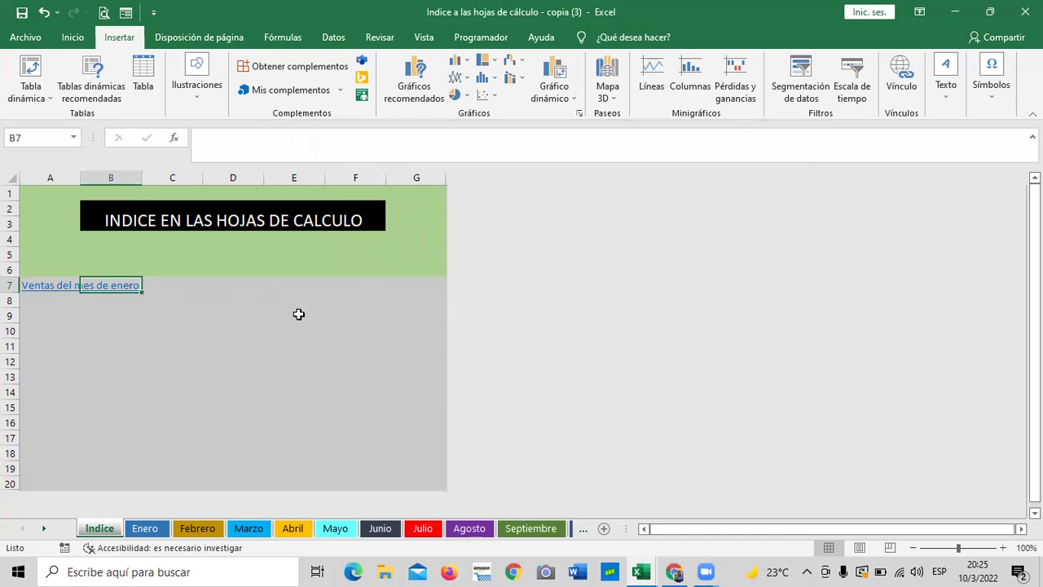
click(37, 295)
drag(83, 291, 114, 287)
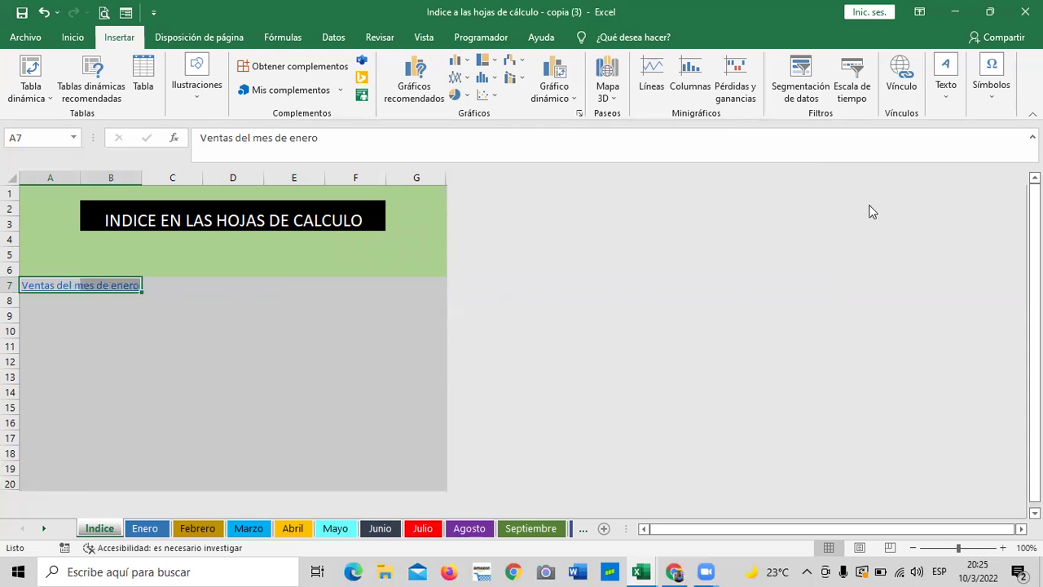
click(73, 38)
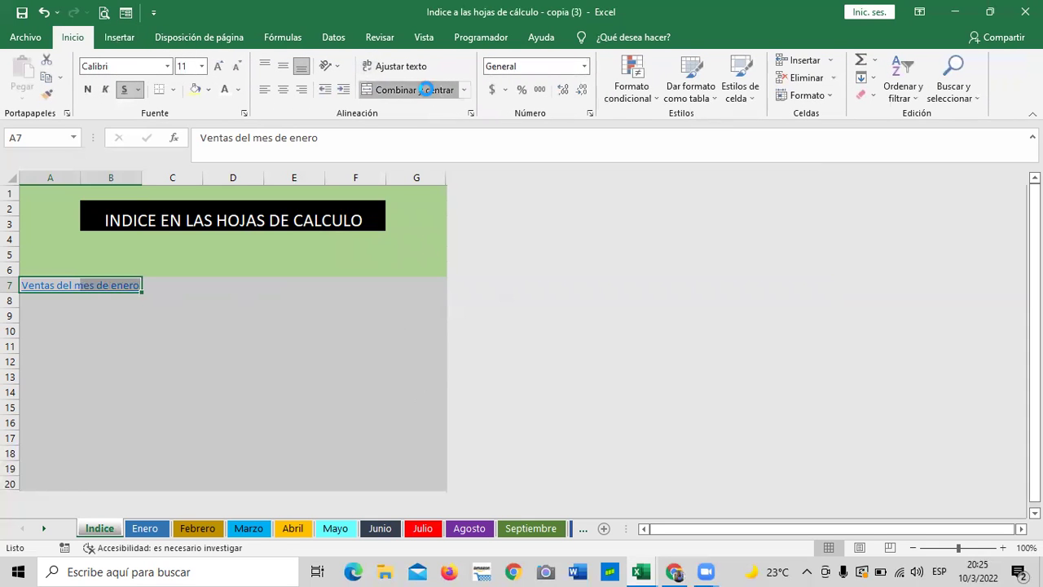
click(424, 90)
click(214, 412)
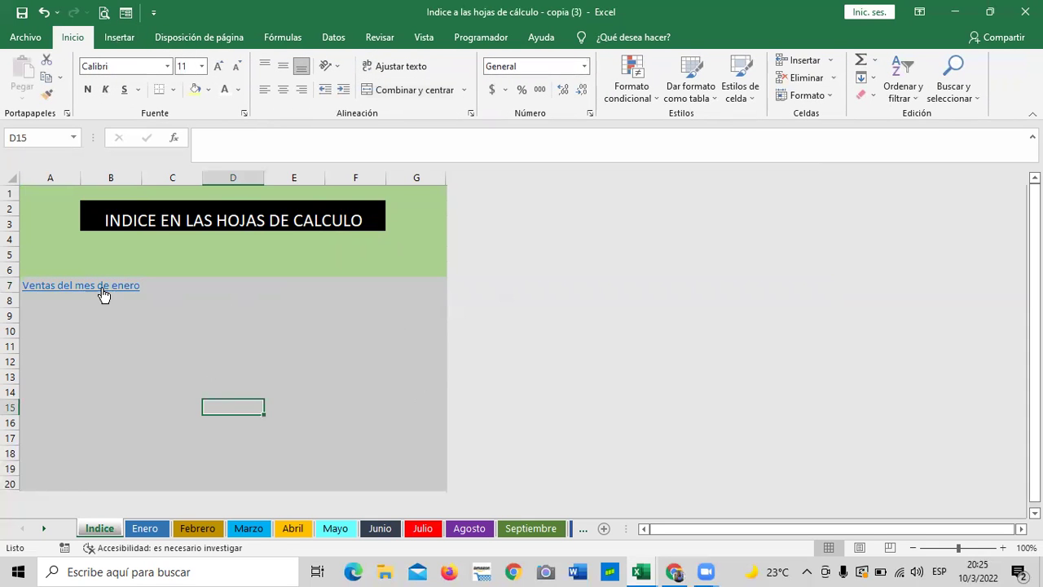
Step: Follow the "Ventas del mes de enero" link to check the Enero sheet, and return to the Indice sheet
click(100, 285)
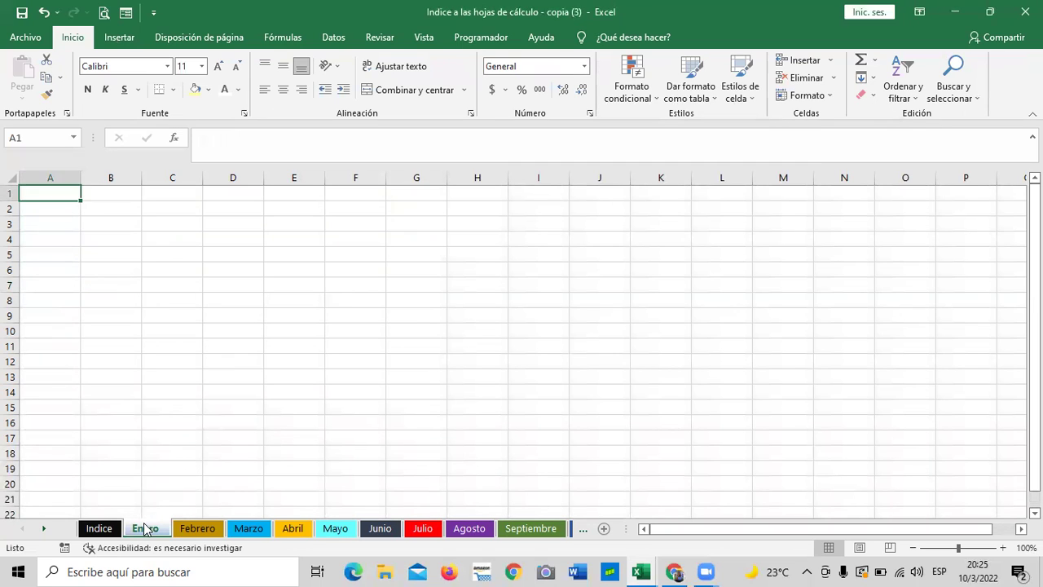
click(220, 392)
click(330, 331)
click(641, 306)
click(469, 251)
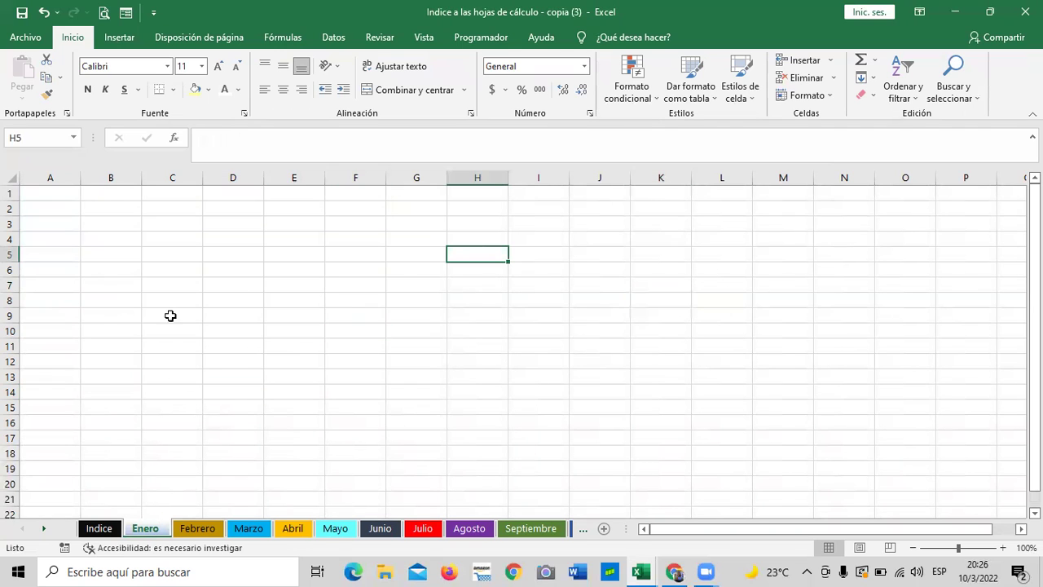
click(99, 529)
click(143, 529)
click(98, 528)
Step: Merge and center cells A9:B9 on the Indice sheet
drag(35, 314, 96, 315)
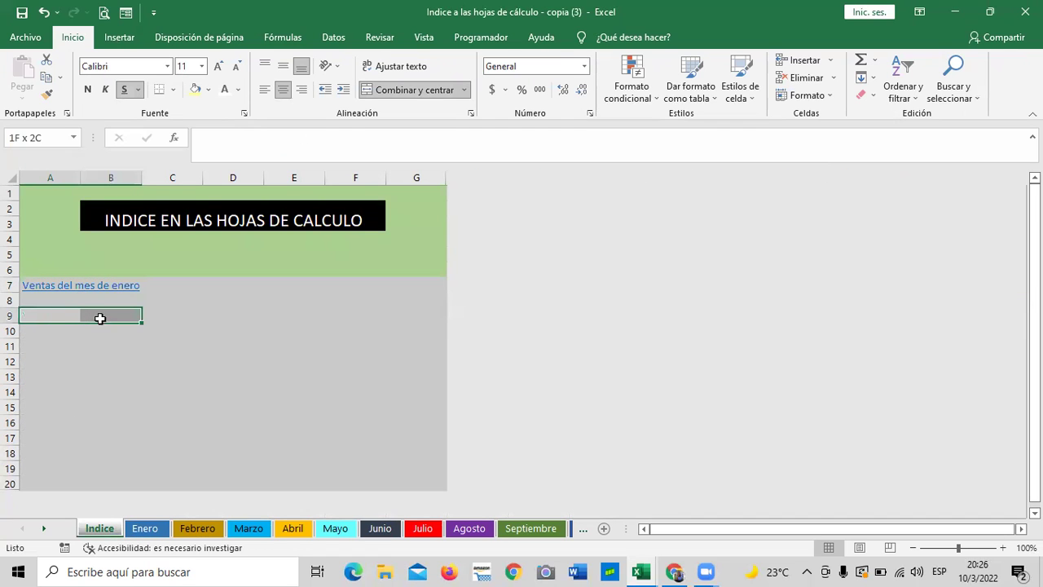
click(407, 92)
click(236, 424)
click(101, 316)
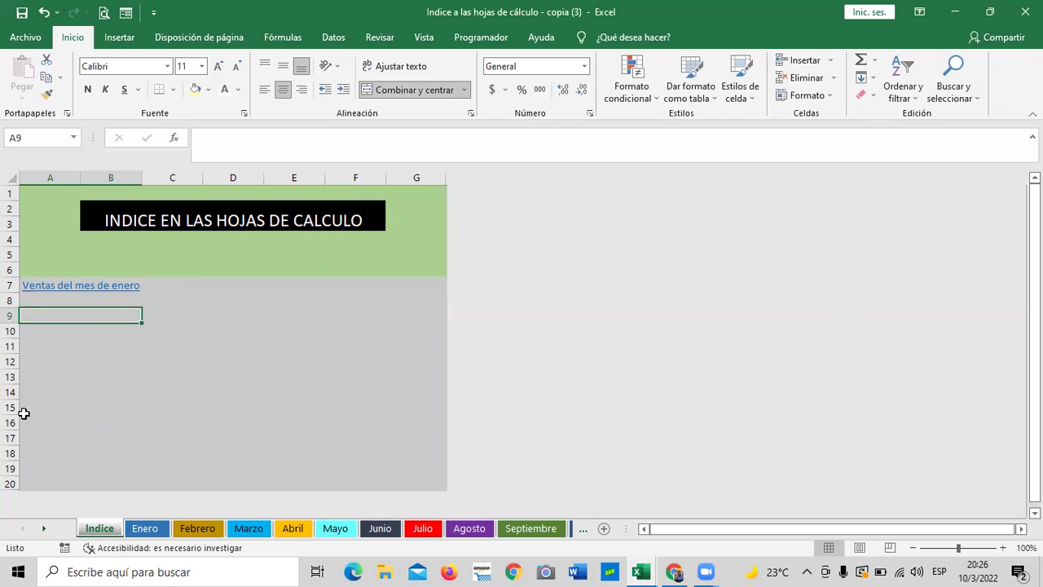
Step: Insert a hyperlink in merged cell A9 to the Febrero sheet with the display text "Planilla de febrero"
right_click(104, 317)
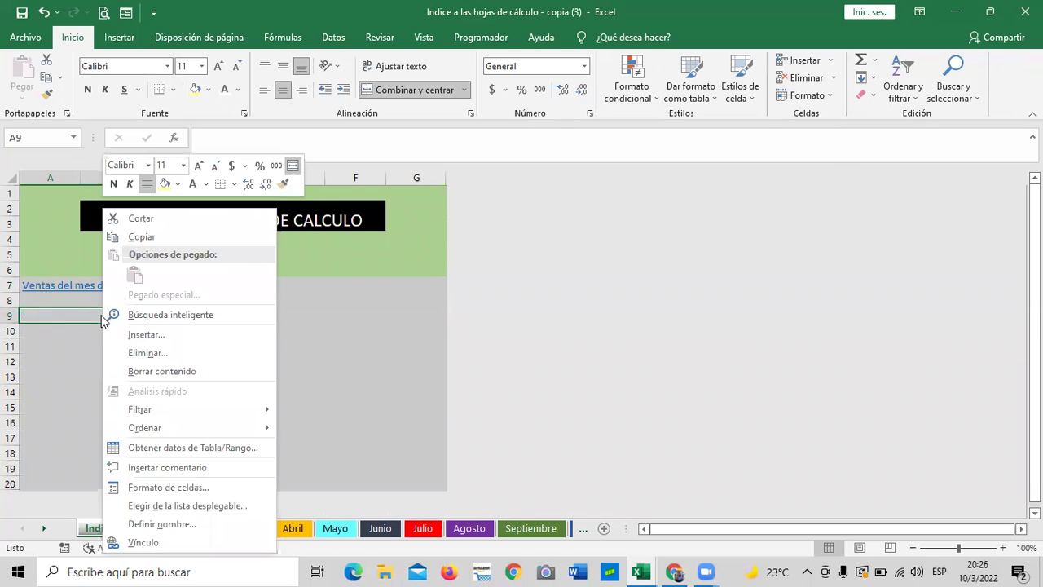
click(143, 543)
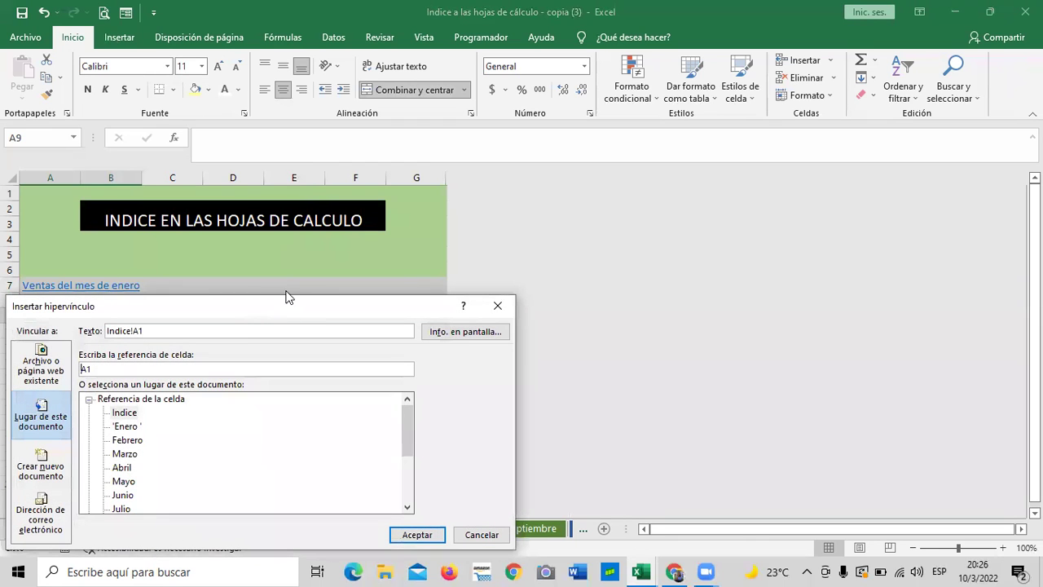
drag(287, 297, 452, 127)
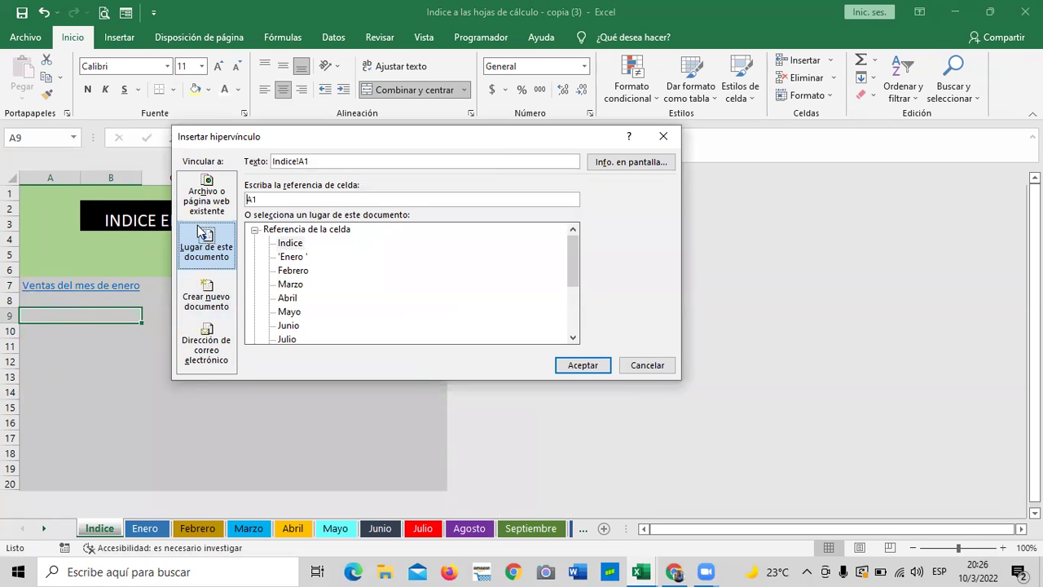
click(297, 271)
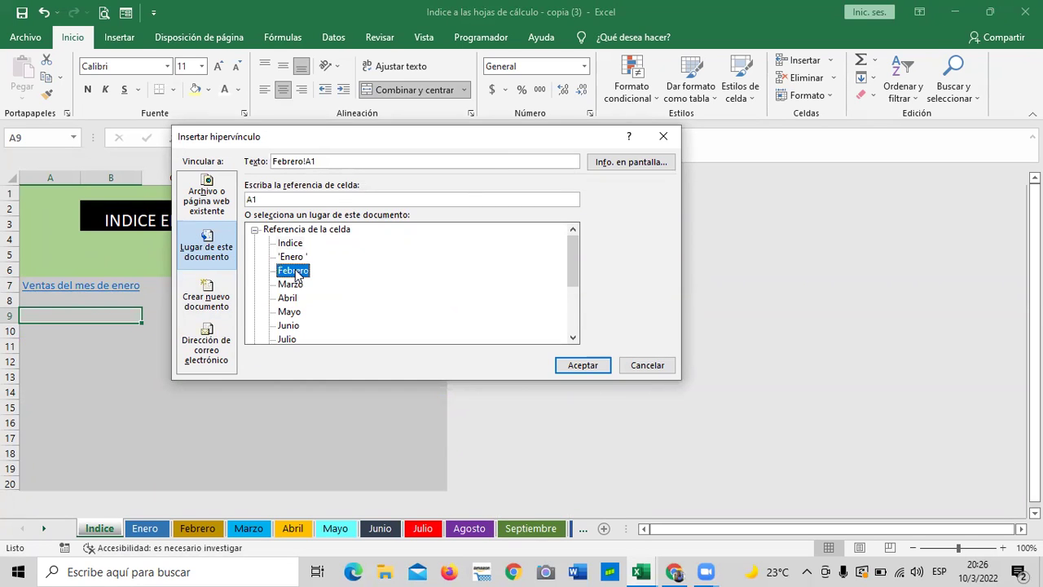
click(334, 163)
double_click(334, 162)
key(BackSpace)
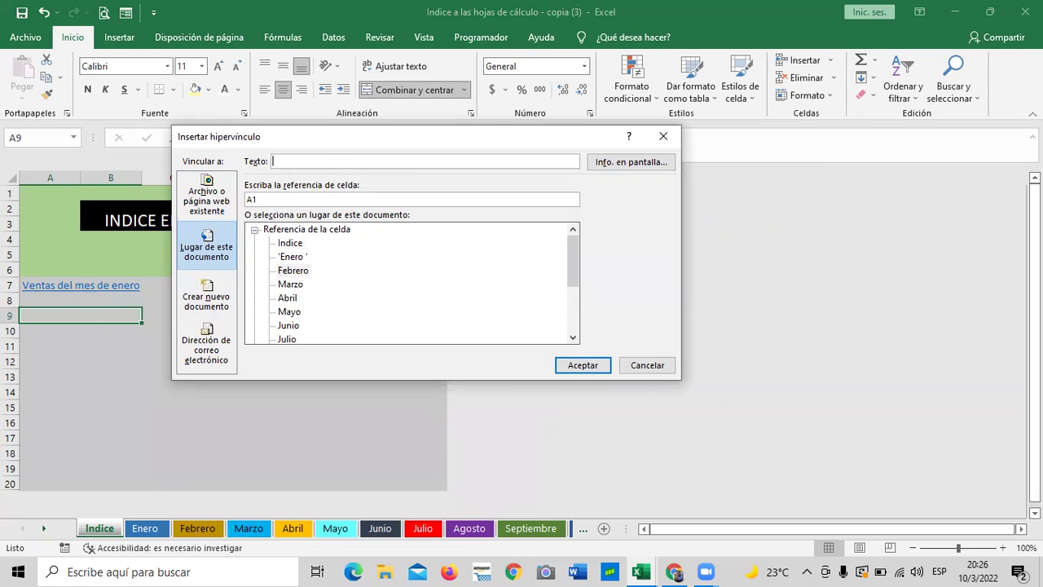
text(Planilla de febrero)
click(582, 365)
click(292, 392)
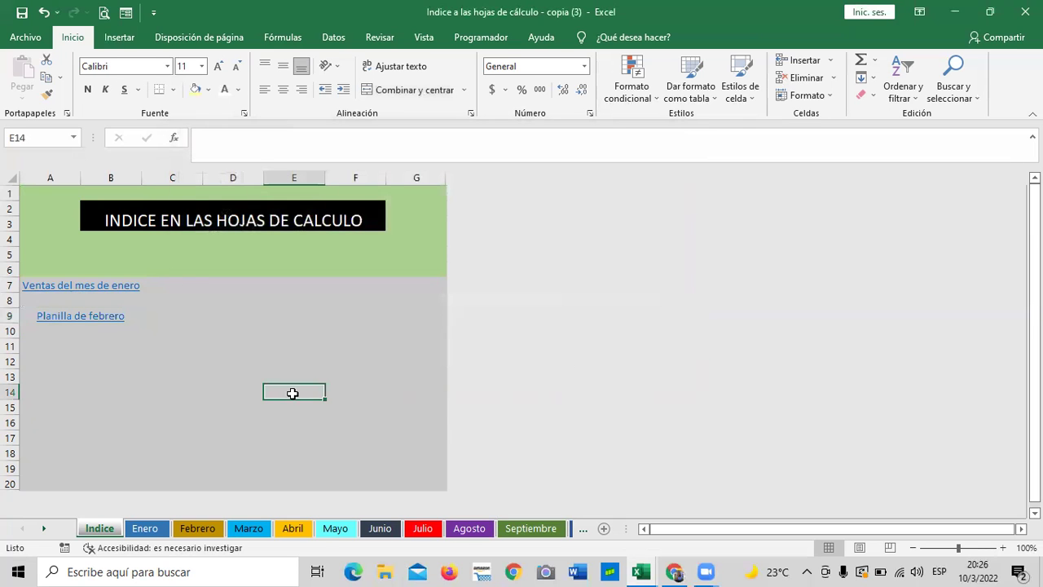
Step: Follow the "Planilla de febrero" link to check the Febrero sheet, and return to the Indice sheet
click(62, 316)
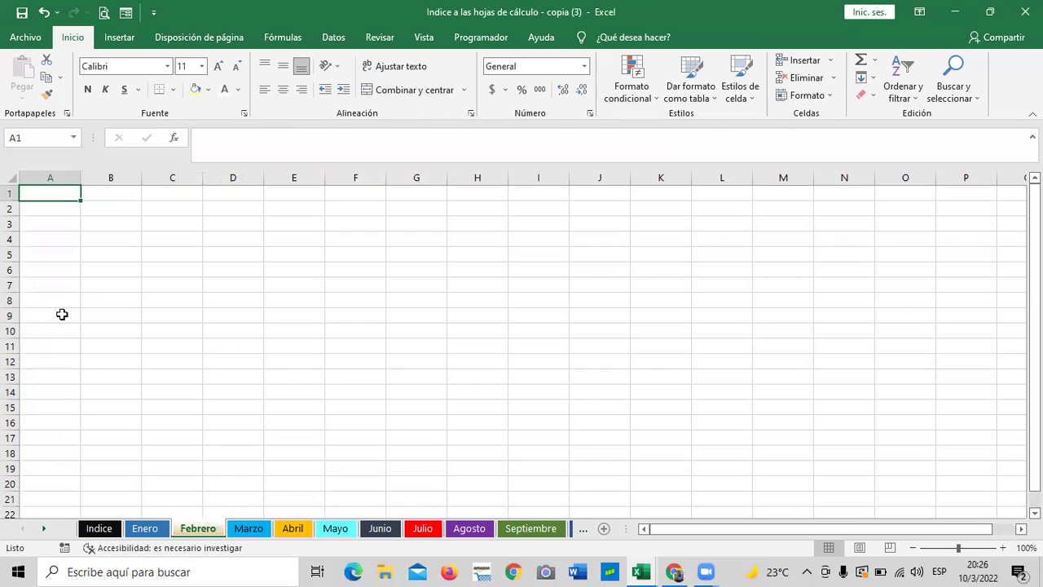
click(89, 529)
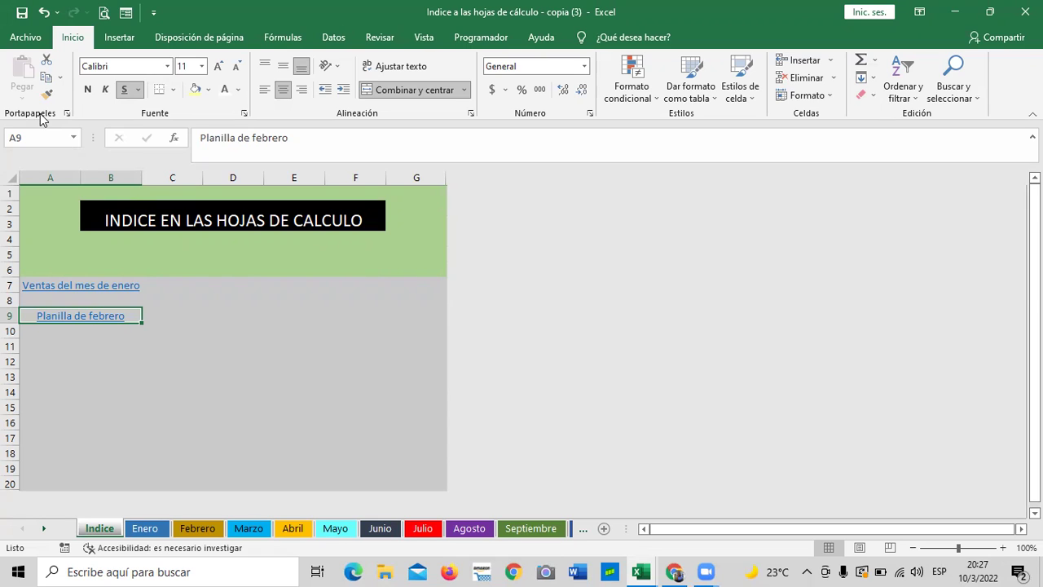
click(200, 391)
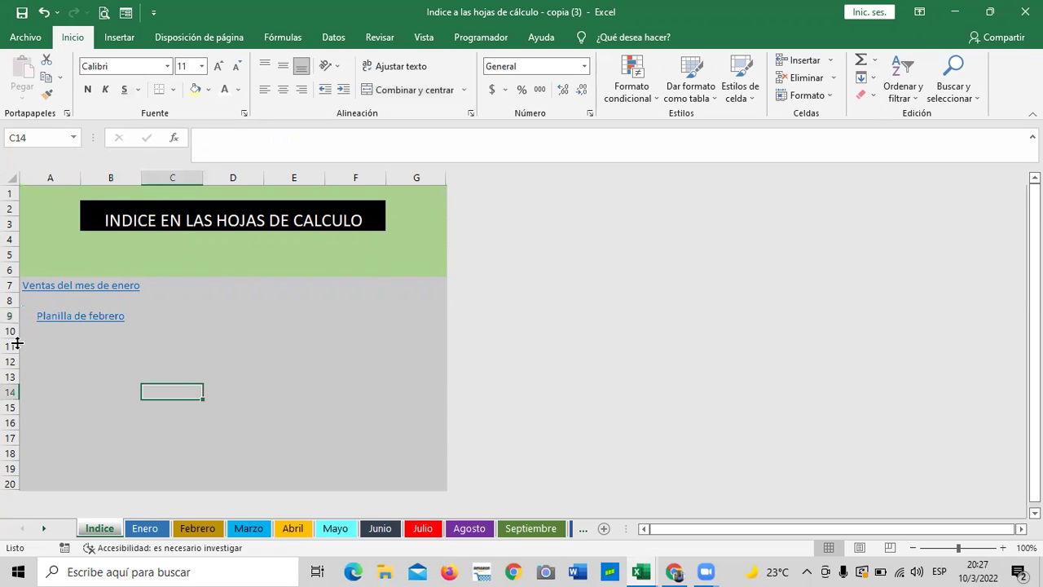
Step: Merge and center cells A11:B11 on the Indice sheet
drag(36, 350, 90, 348)
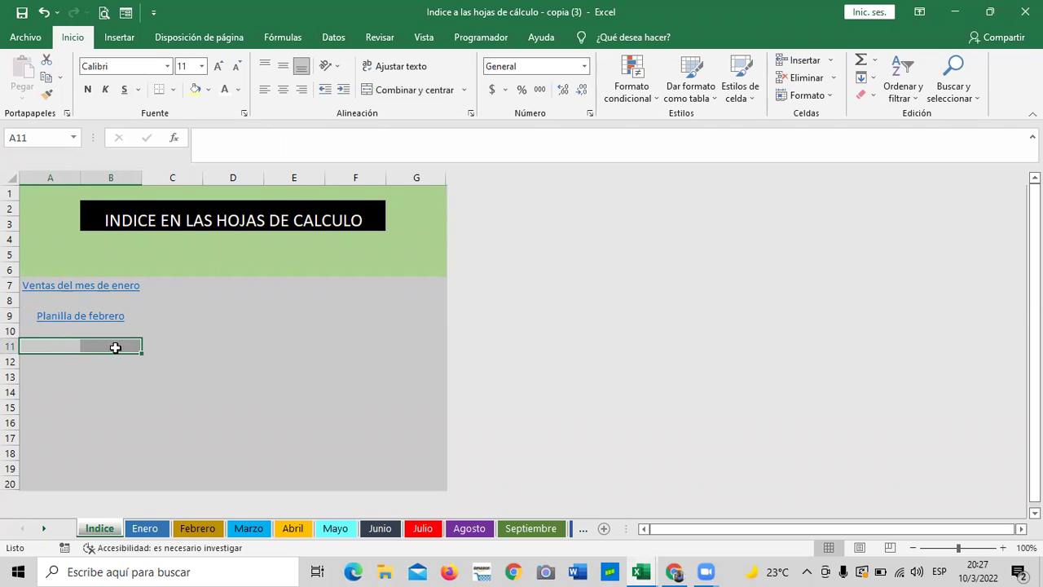
click(420, 90)
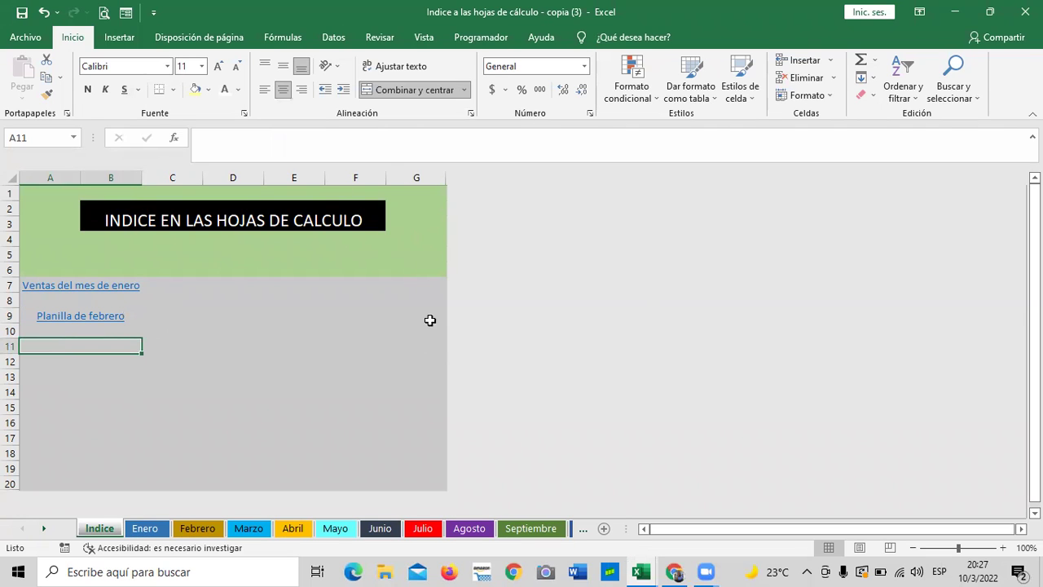
click(410, 356)
click(98, 357)
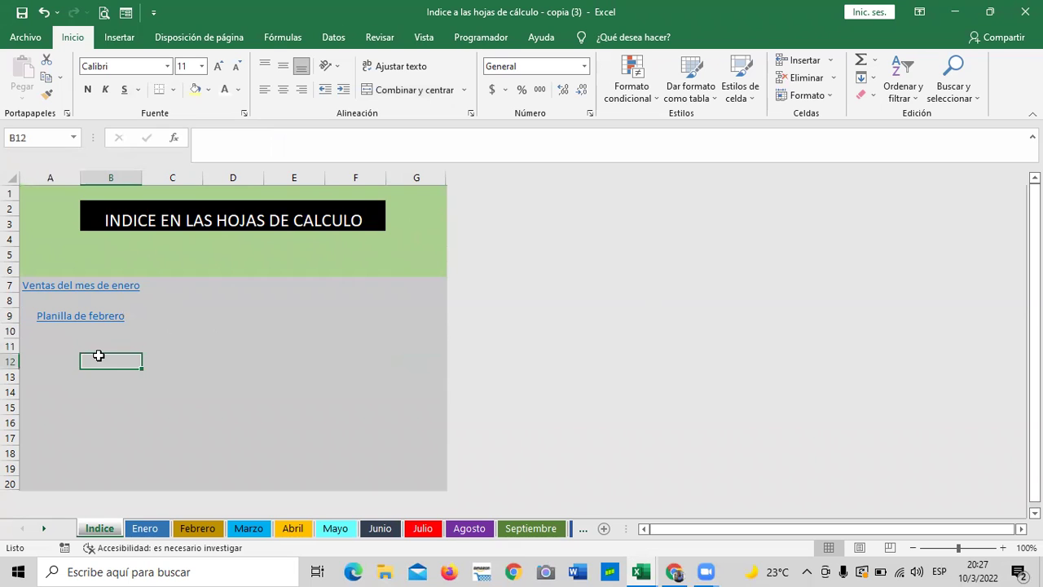
click(35, 356)
click(37, 340)
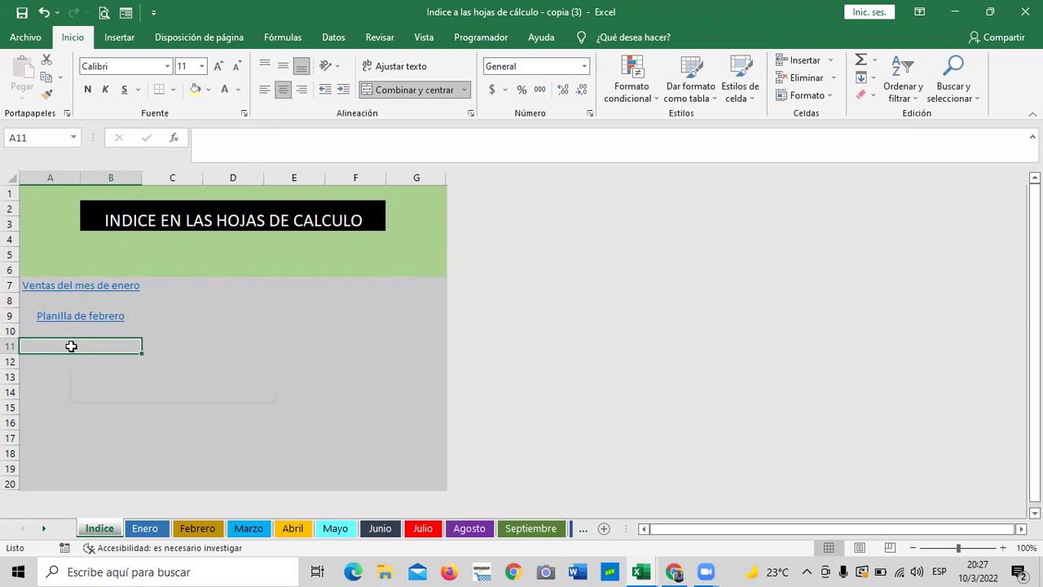
Step: Insert a hyperlink in merged cell A11 to the Marzo sheet with the display text "Ventas de marzo"
right_click(71, 340)
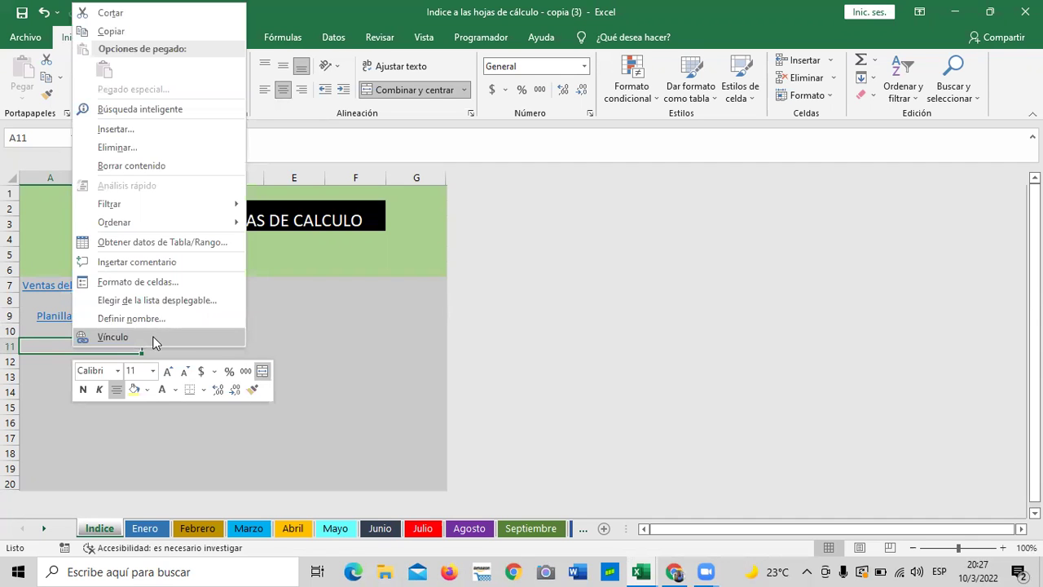
click(167, 341)
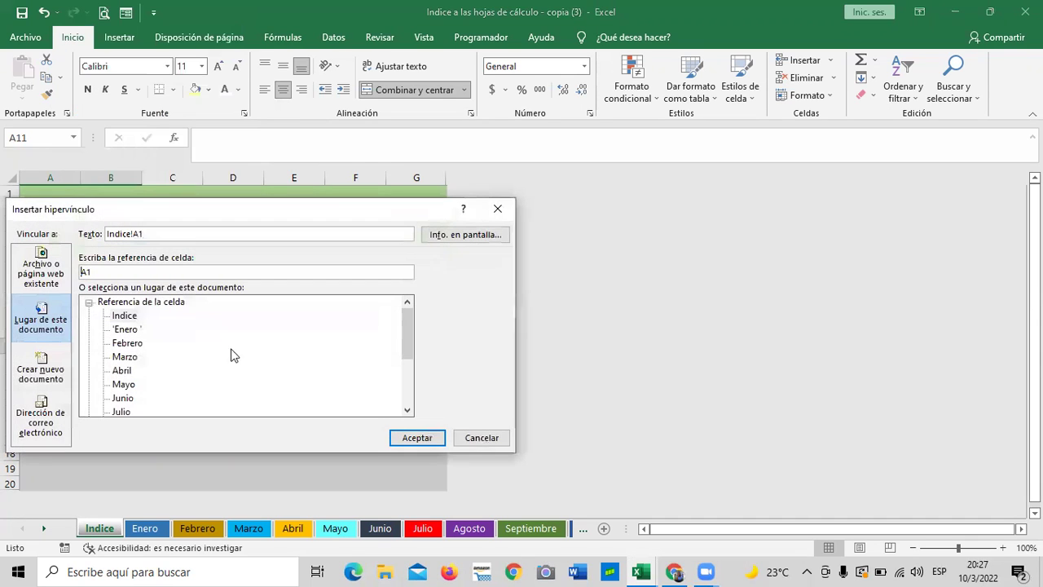
click(124, 356)
click(182, 234)
key(BackSpace)
key(BackSpace)
key(BackSpace)
key(BackSpace)
key(BackSpace)
key(BackSpace)
key(BackSpace)
key(BackSpace)
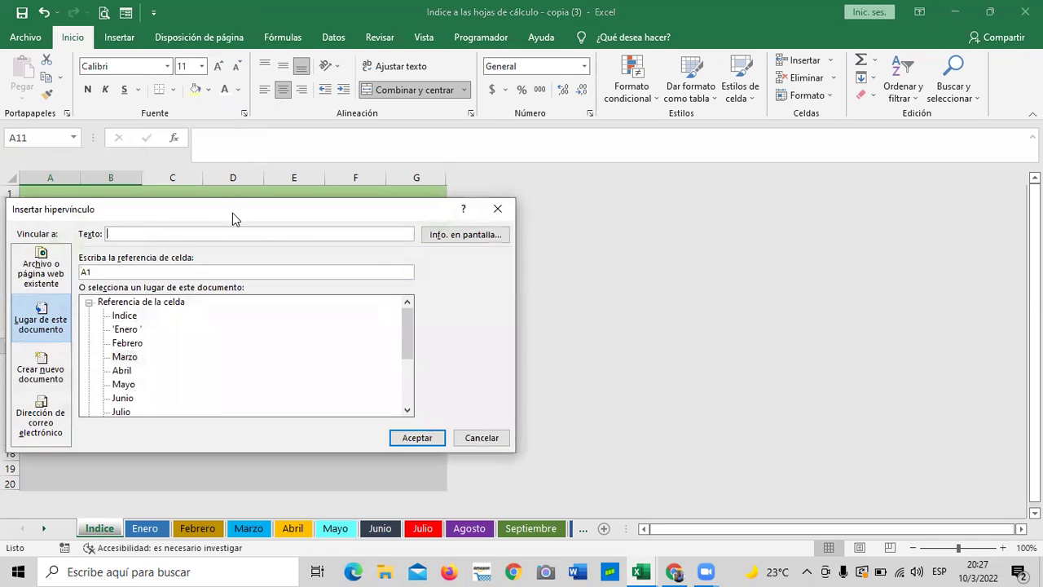
drag(242, 215, 399, 189)
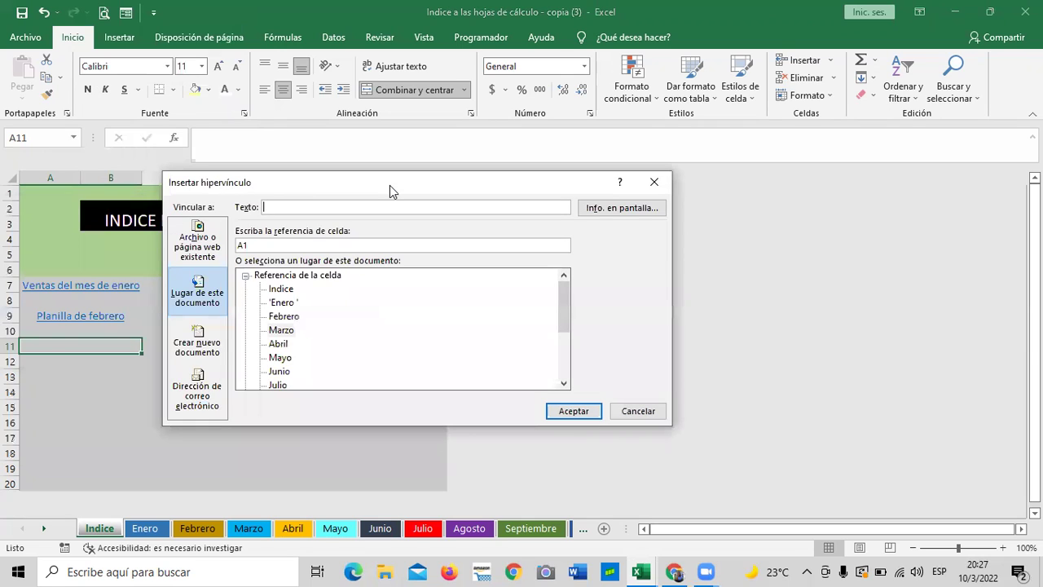
click(282, 330)
click(289, 206)
text(Ventas de marzo)
click(572, 410)
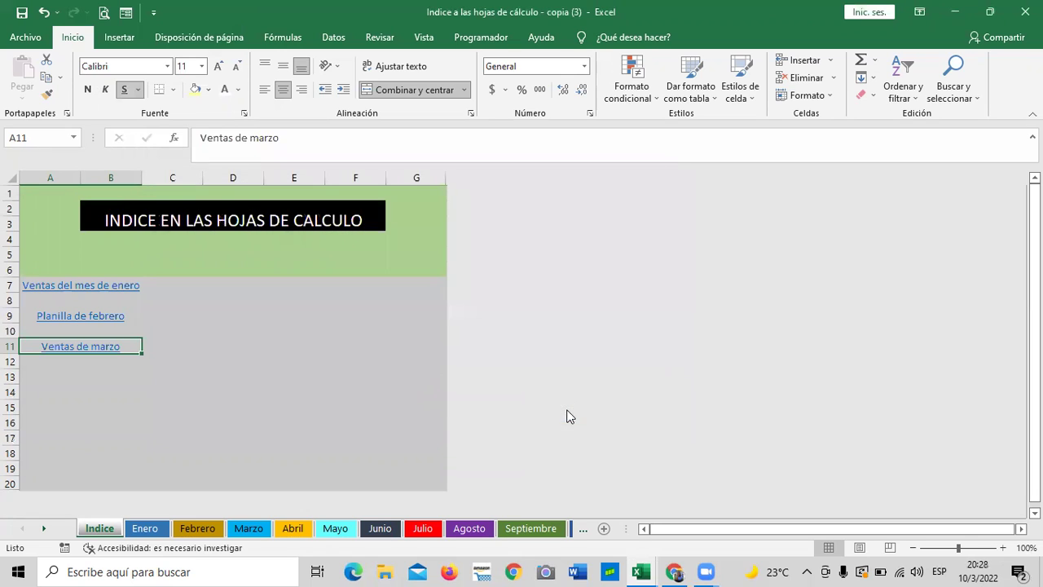
Step: Follow the "Ventas de marzo" link to check the Marzo sheet, and return to the Indice sheet
click(284, 374)
click(94, 343)
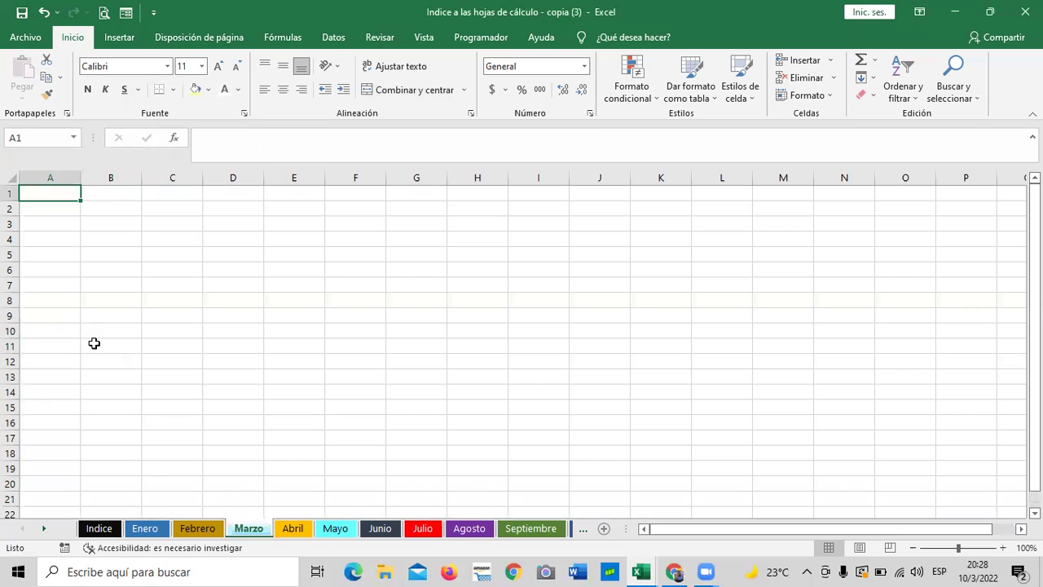
click(96, 530)
Step: Merge and center cells A13:B13 on the Indice sheet
click(36, 380)
drag(35, 381, 93, 381)
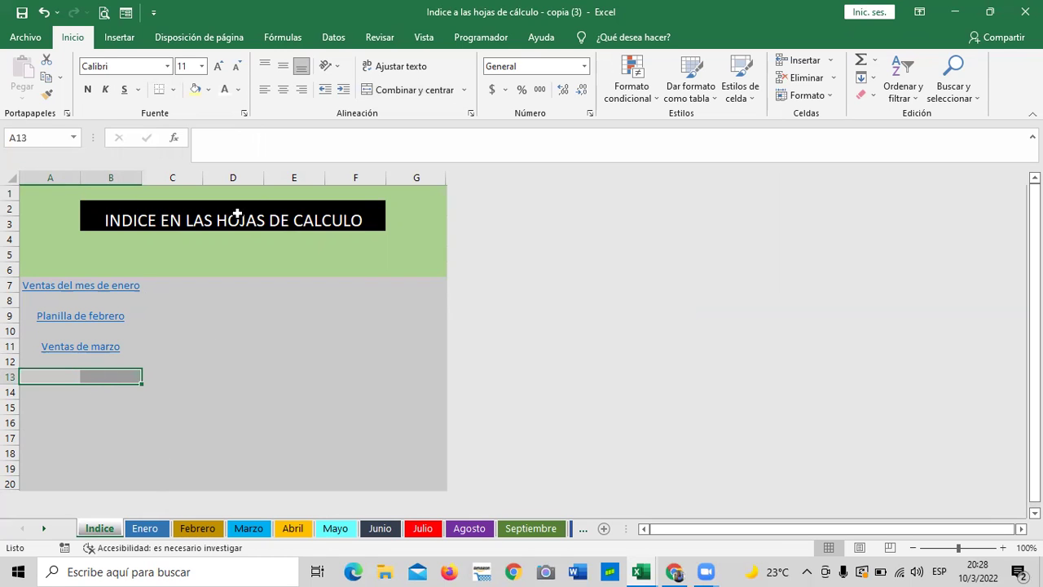
click(411, 90)
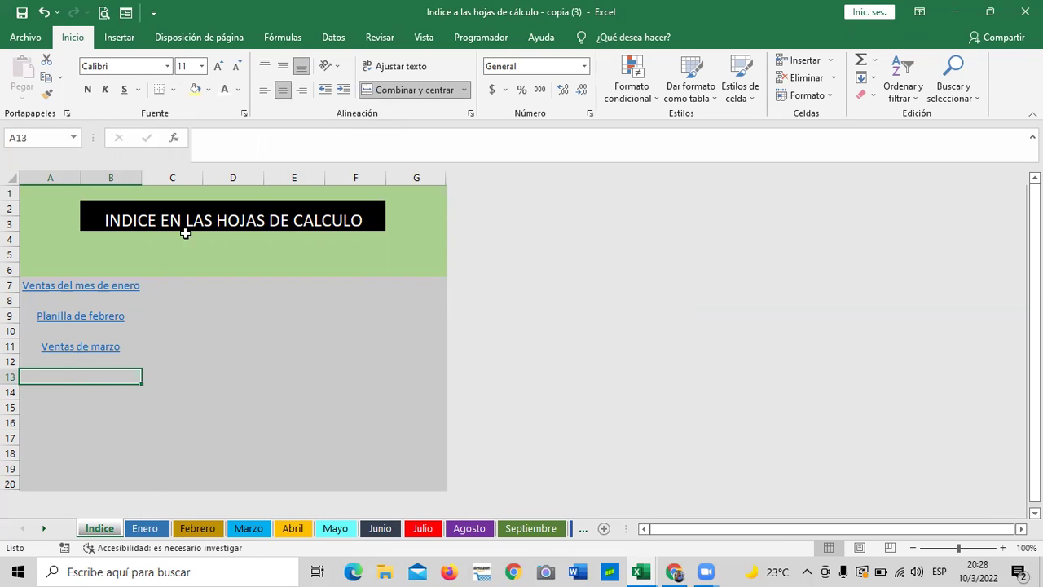
Step: Insert a hyperlink in merged cell A13 to the Abril sheet with the display text "Reporte primer trimestre"
right_click(80, 373)
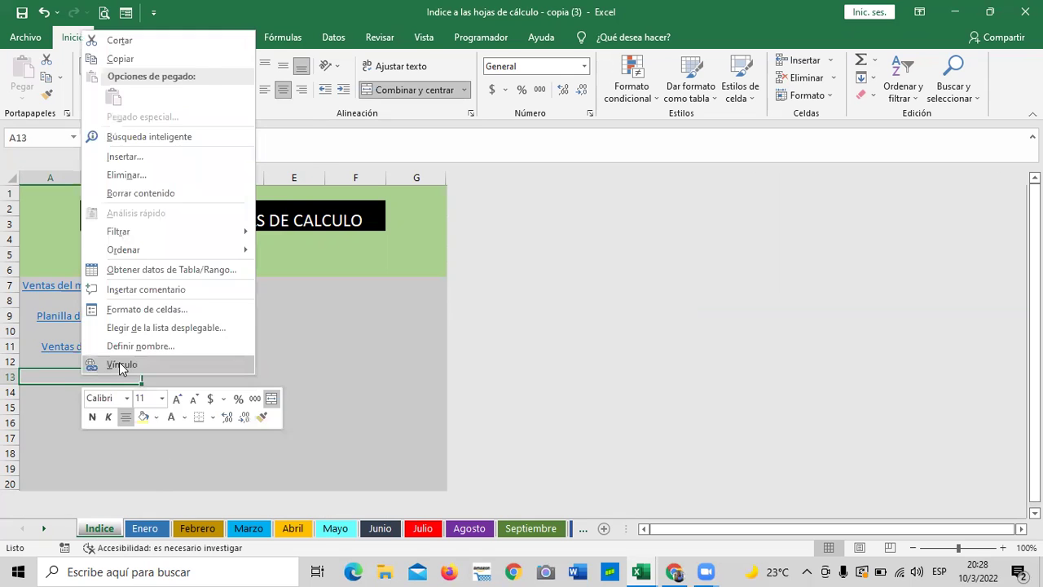
click(120, 365)
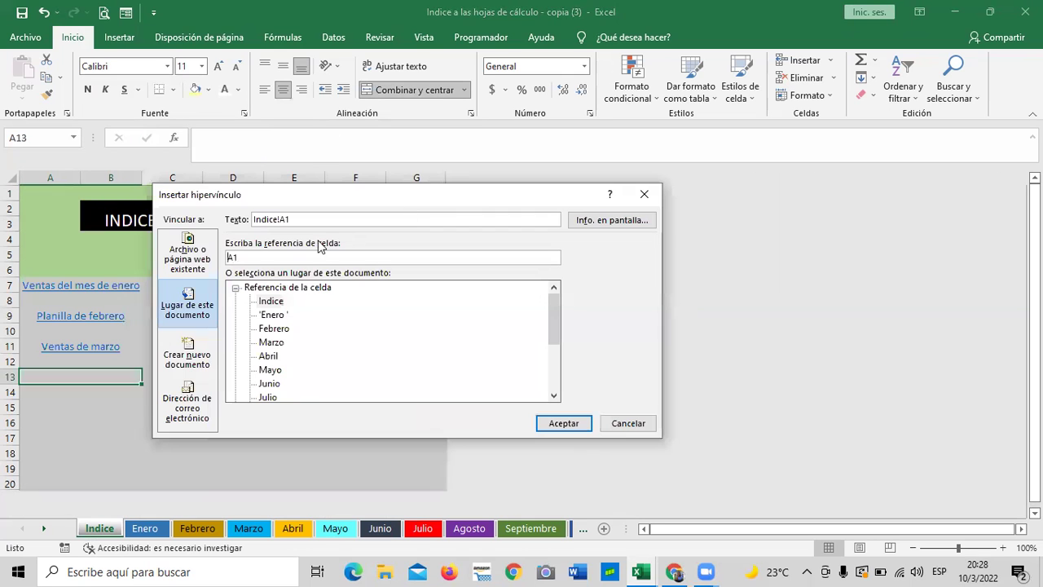
click(269, 357)
click(337, 220)
key(BackSpace)
key(BackSpace)
key(BackSpace)
key(BackSpace)
key(BackSpace)
key(BackSpace)
key(BackSpace)
key(BackSpace)
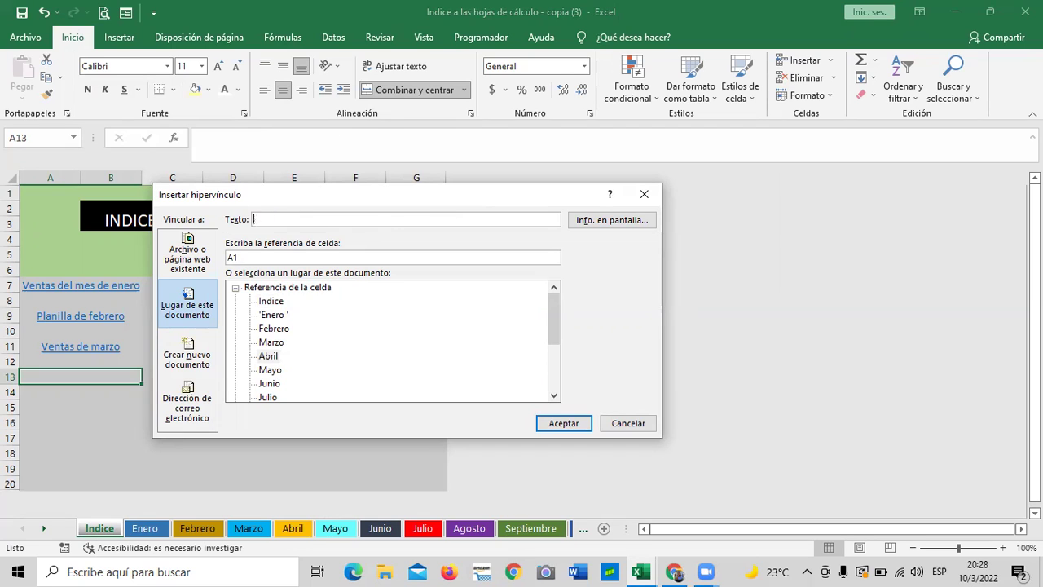
text(Reporte pri)
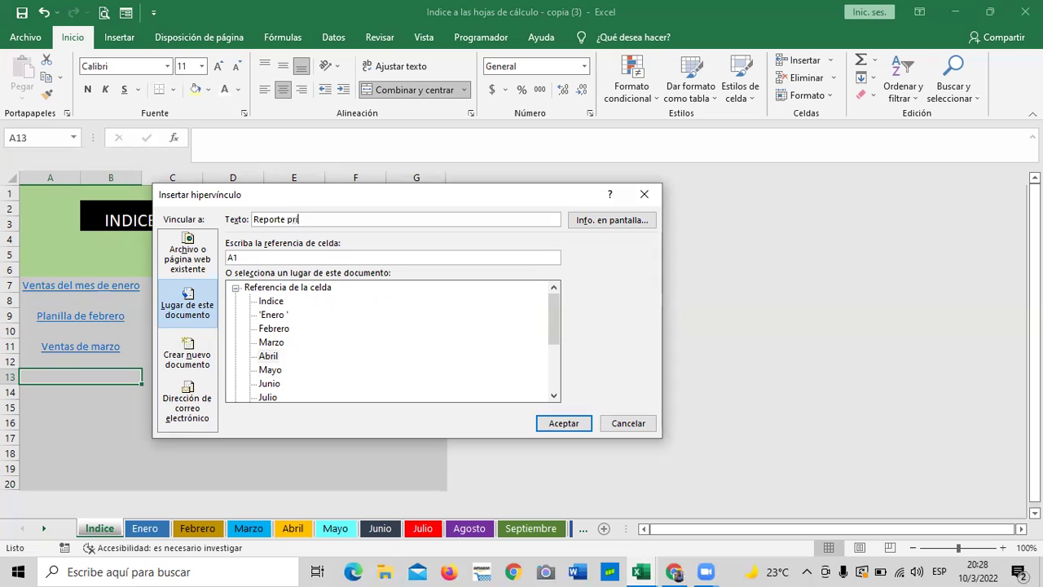
text(mer trimest)
click(563, 423)
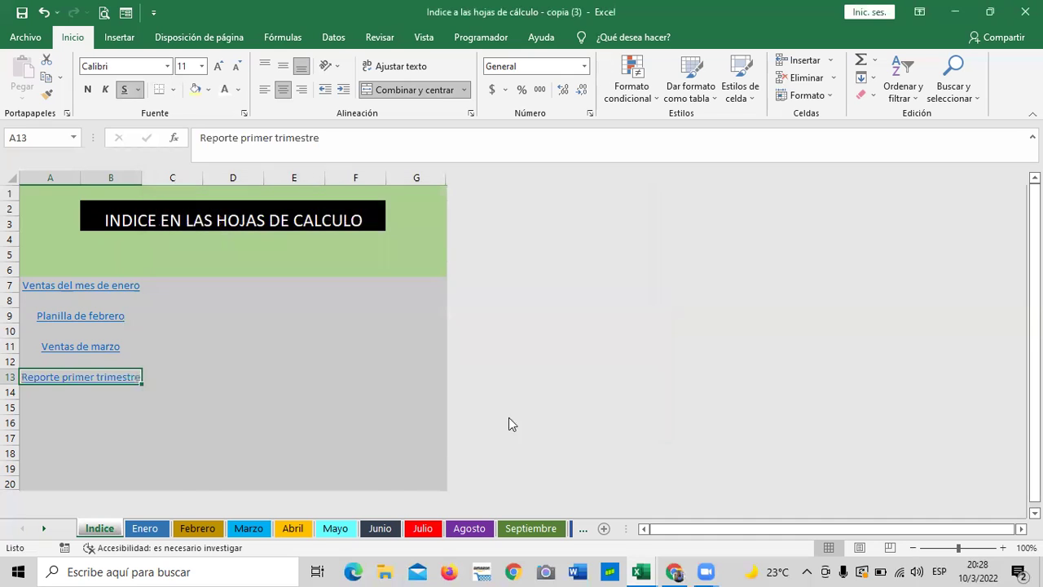
Step: Follow the "Reporte primer trimestre" link to check the Abril sheet, and return to the Indice sheet
click(291, 374)
click(104, 376)
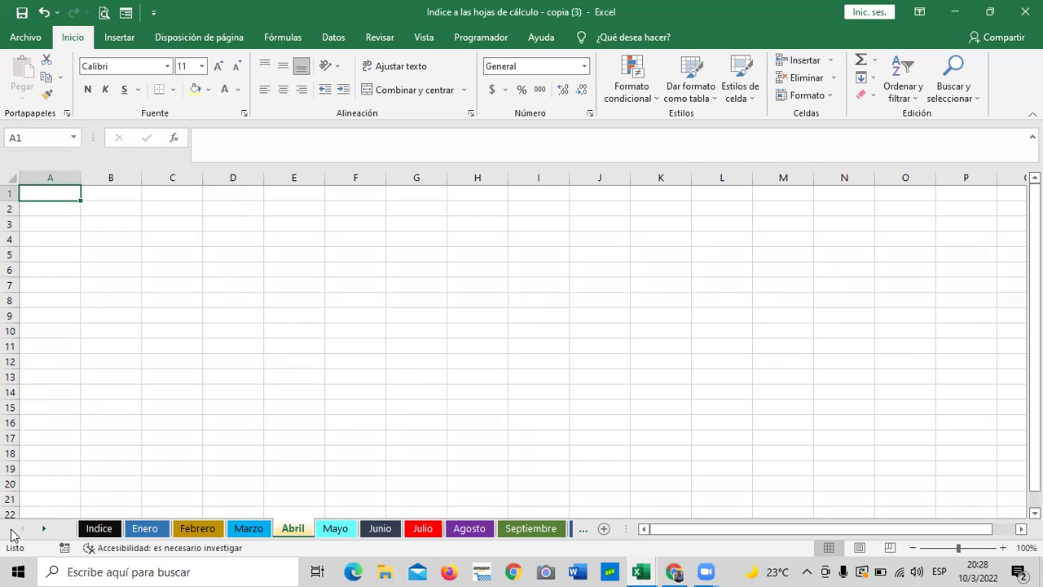
click(100, 528)
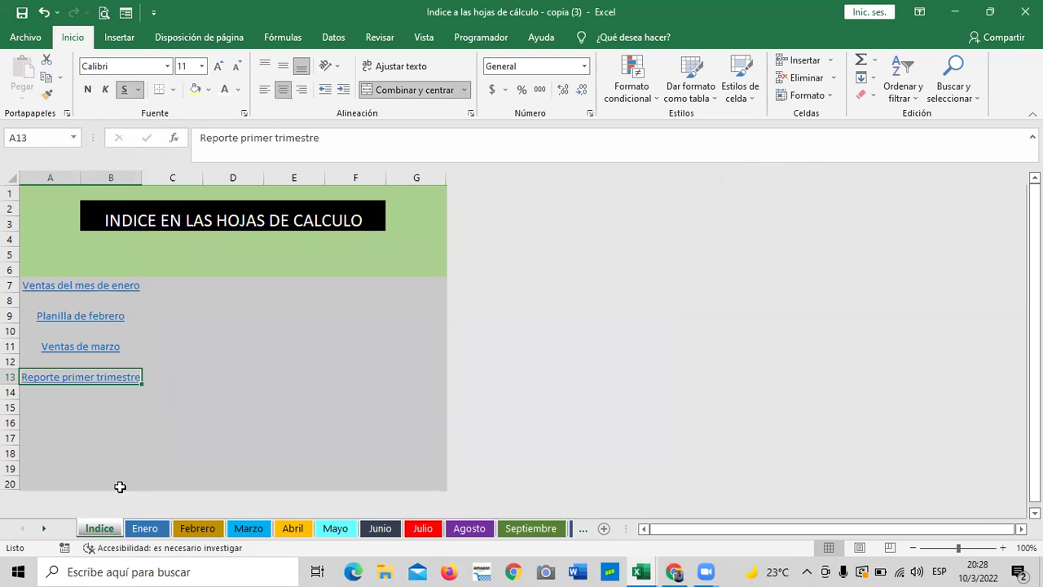
Step: Merge and center cells A15:B15 and insert a hyperlink there to the Mayo sheet with the display text "Base de datos empleados"
drag(33, 406, 98, 406)
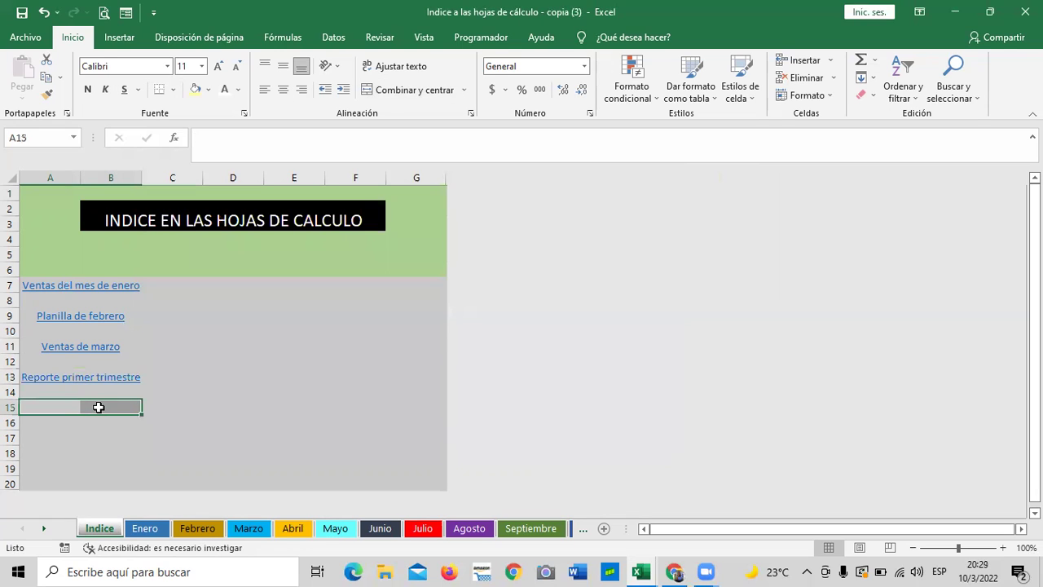
click(400, 90)
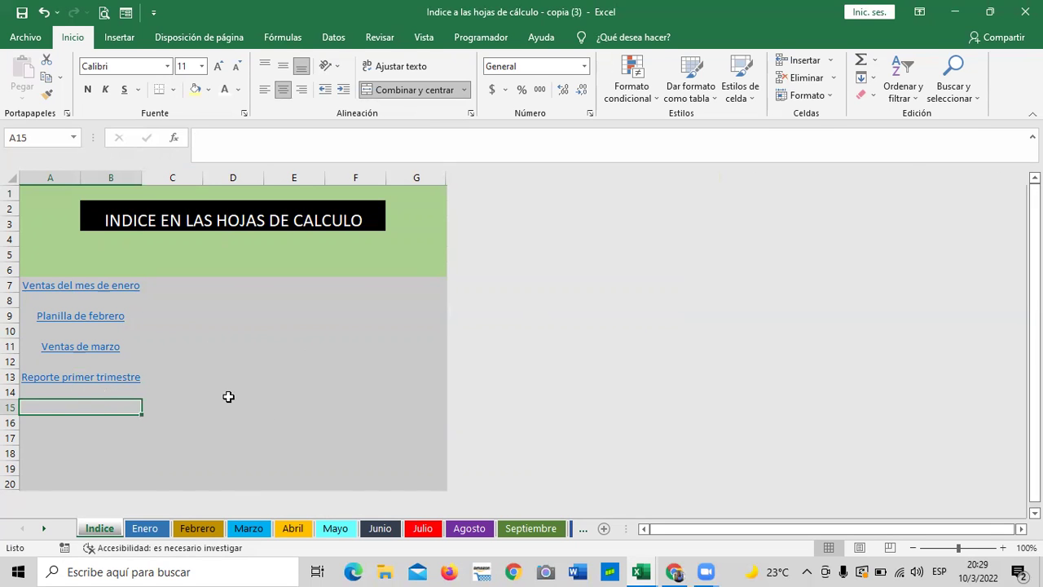
right_click(89, 414)
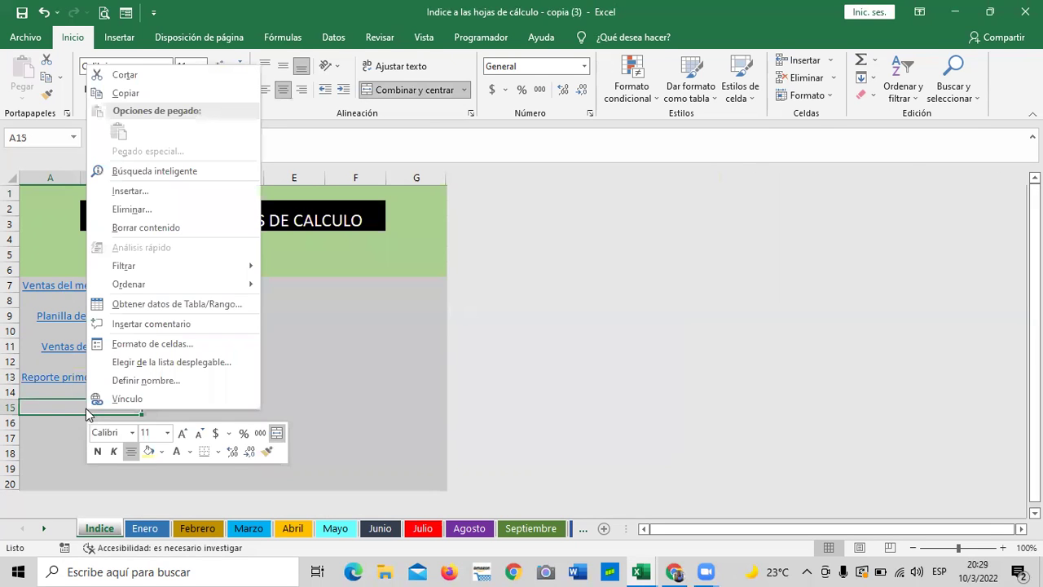
click(99, 400)
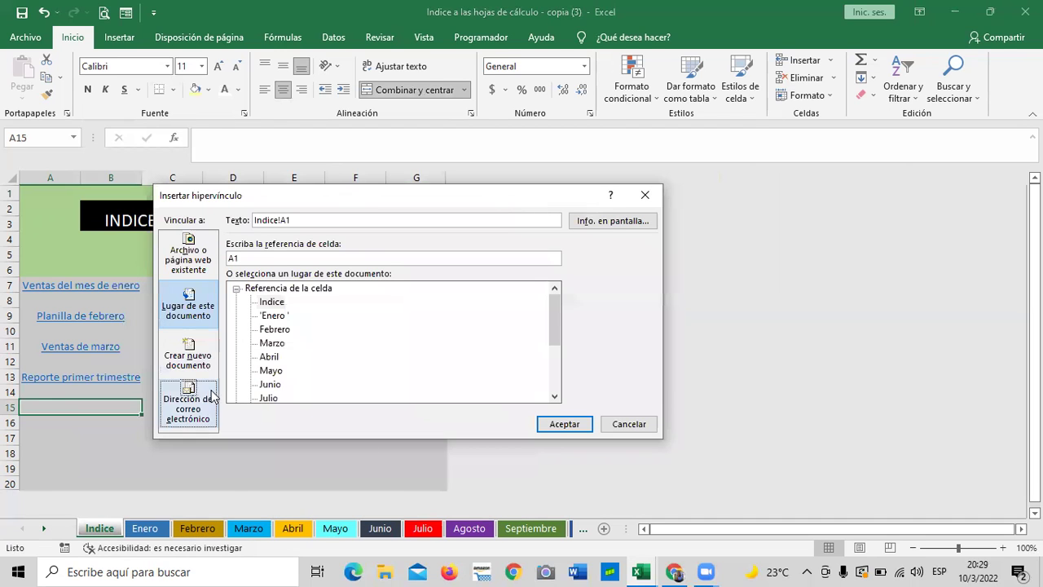
click(274, 371)
click(456, 218)
key(BackSpace)
key(BackSpace)
key(BackSpace)
key(BackSpace)
key(BackSpace)
key(BackSpace)
key(BackSpace)
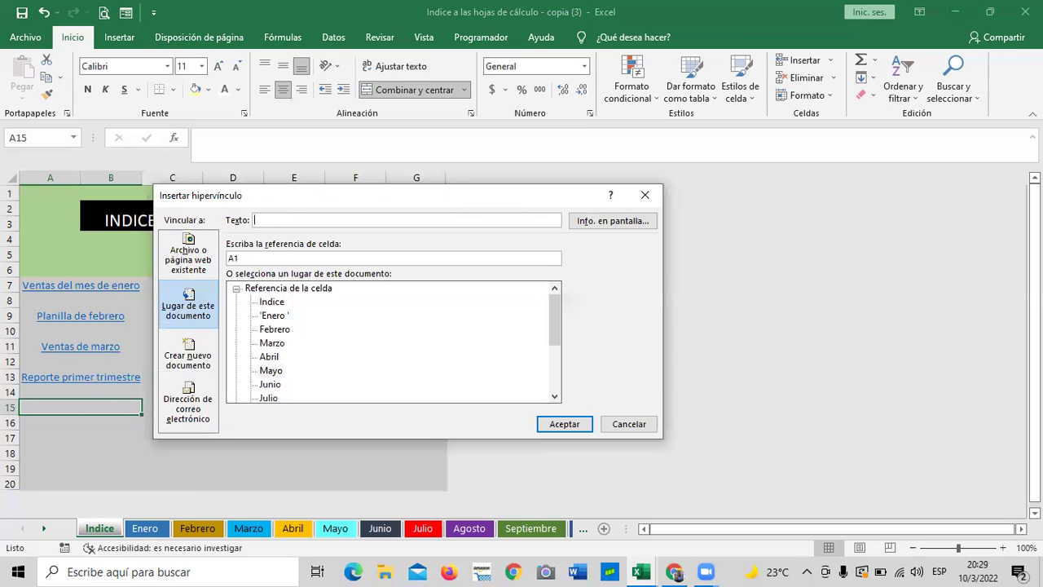
text(Base de datos empleados)
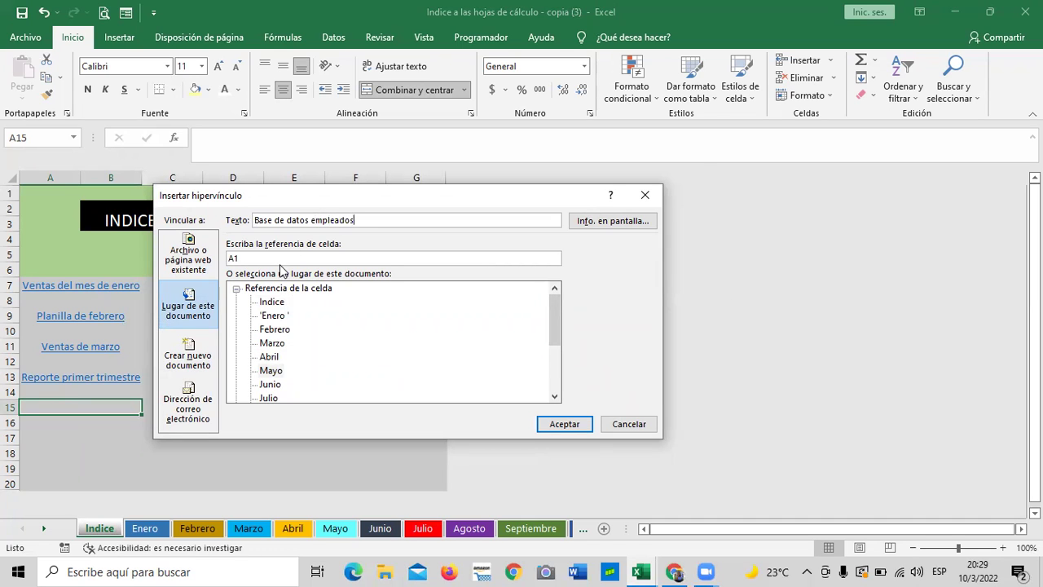
click(563, 424)
click(326, 386)
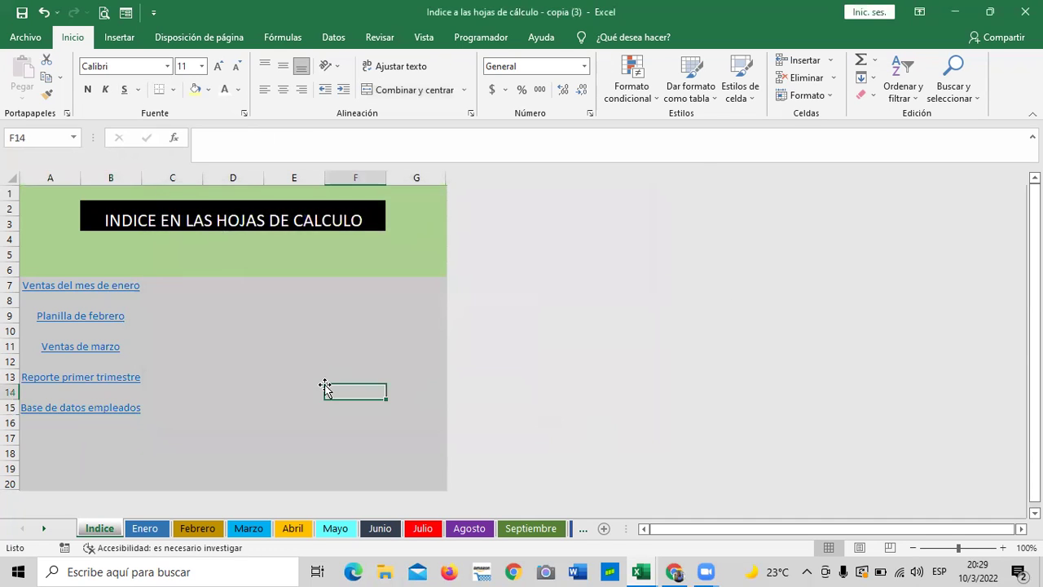
Step: Follow the "Base de datos empleados" link to check the Mayo sheet, and return to the Indice sheet
click(119, 409)
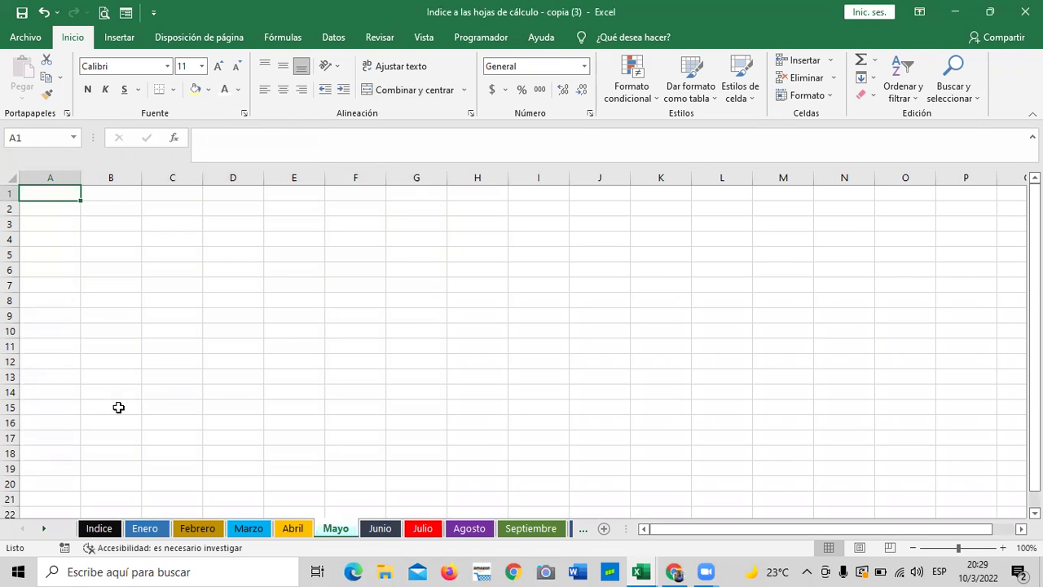
click(104, 531)
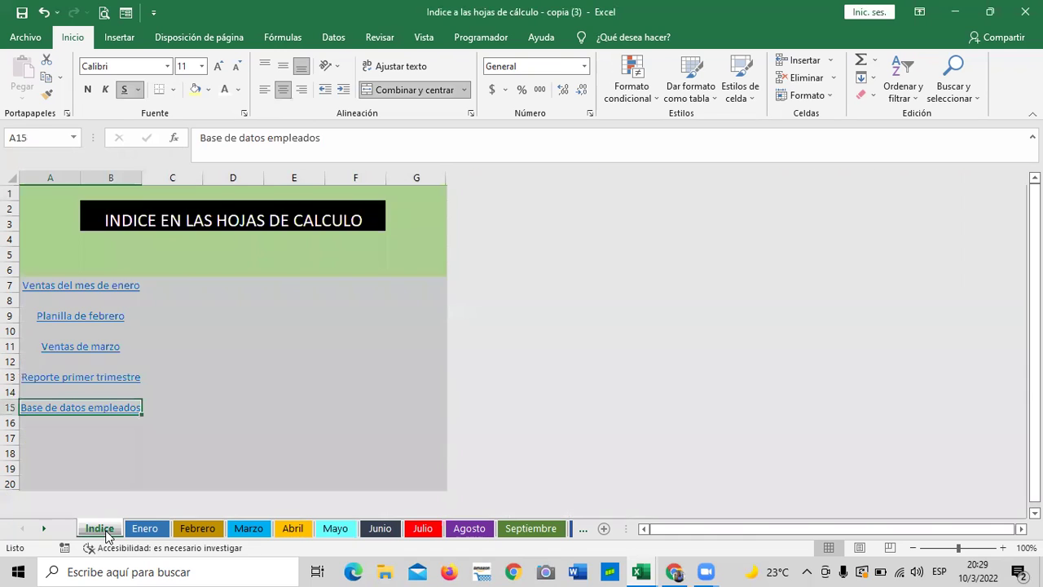
Step: Merge and center cells A17:B17 on the Indice sheet
click(35, 439)
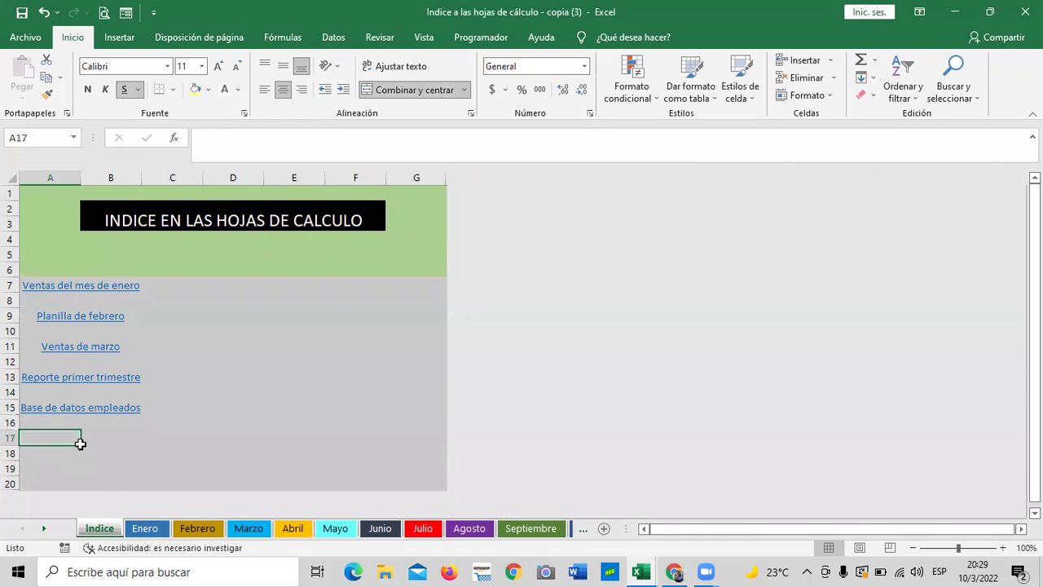
drag(80, 444, 105, 442)
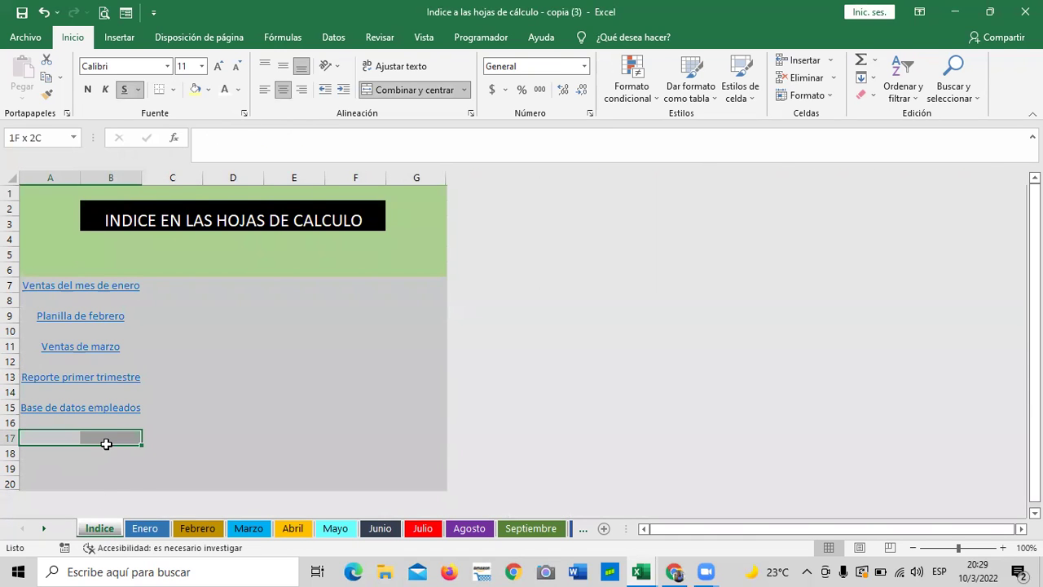
click(412, 89)
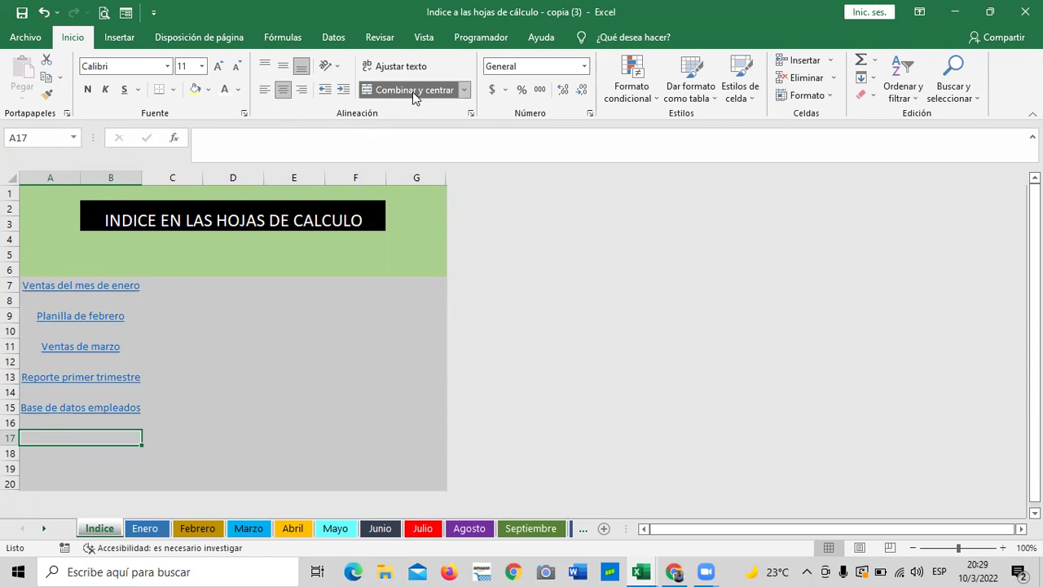
click(233, 435)
click(102, 433)
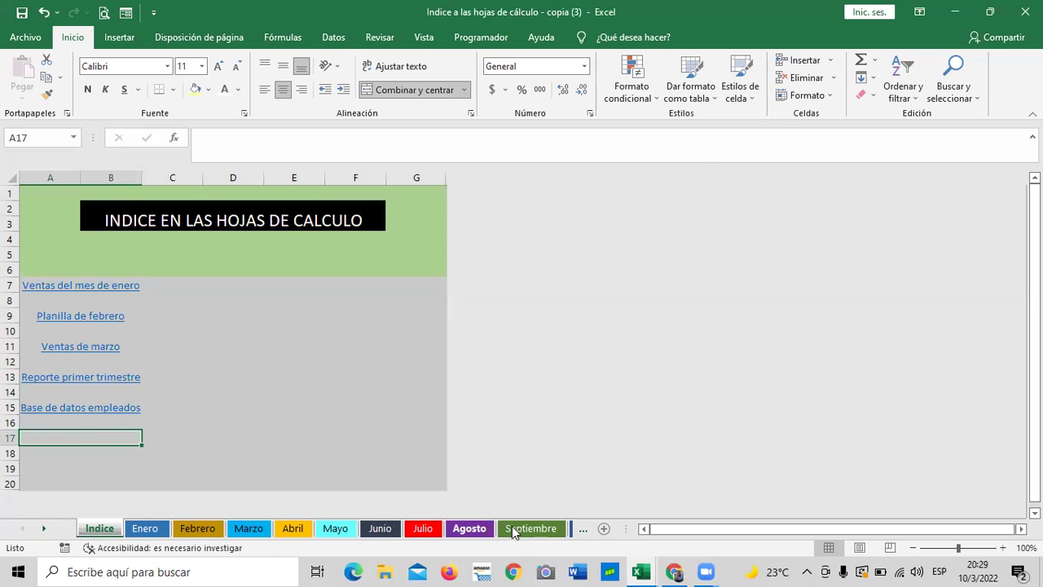
Step: Insert a hyperlink in merged cell A17 to the Junio sheet with the display text "Ventas por departamento"
right_click(113, 438)
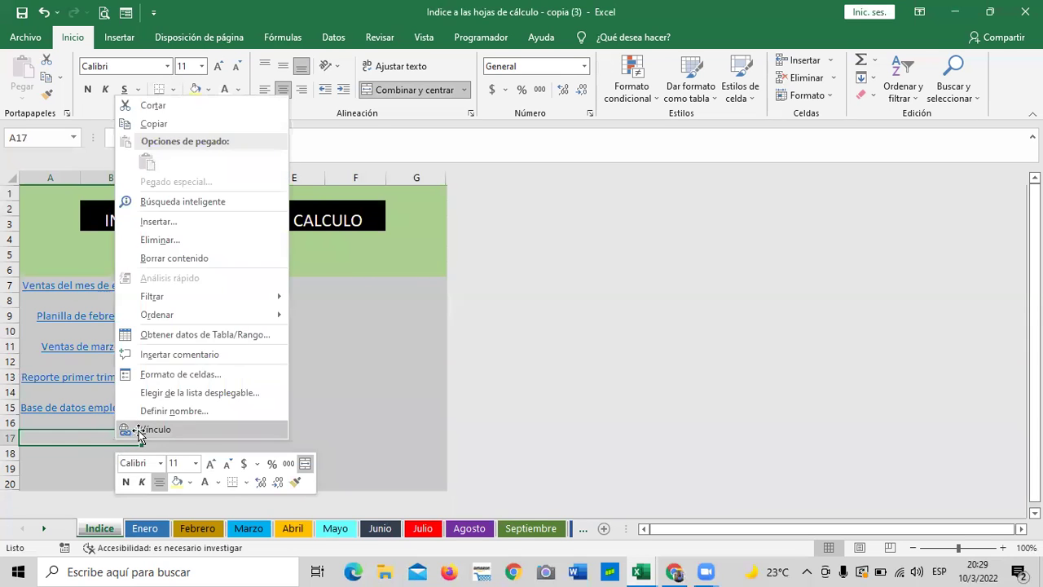
click(139, 430)
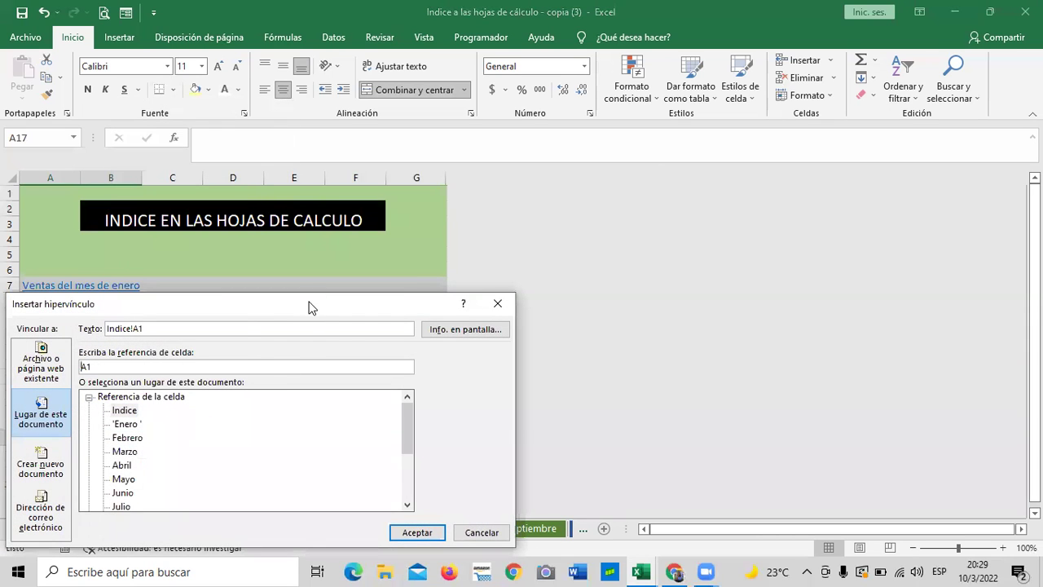
drag(309, 307, 445, 188)
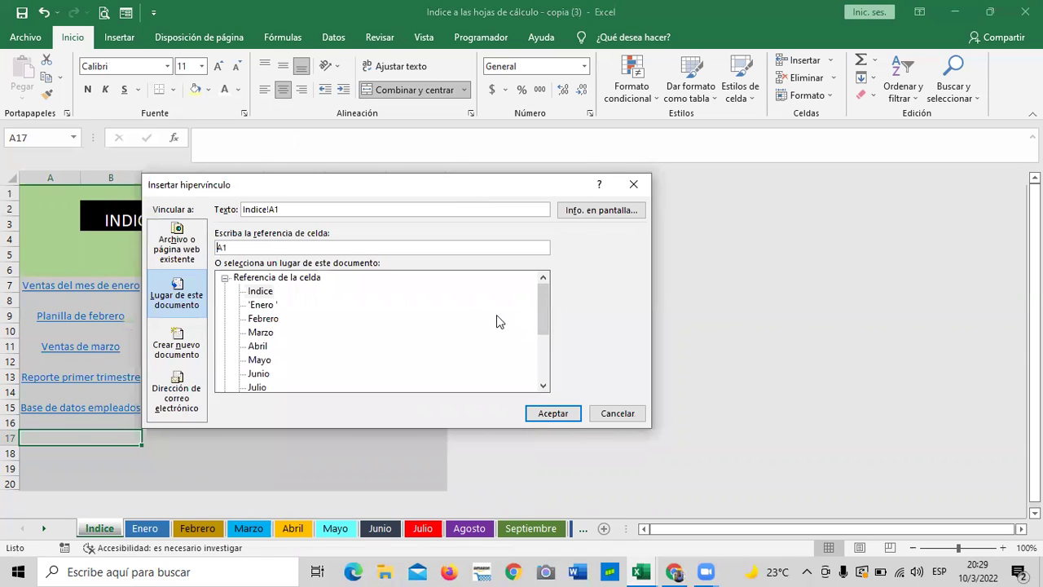
click(258, 374)
click(334, 209)
key(BackSpace)
key(BackSpace)
key(BackSpace)
key(BackSpace)
key(BackSpace)
key(BackSpace)
key(BackSpace)
key(BackSpace)
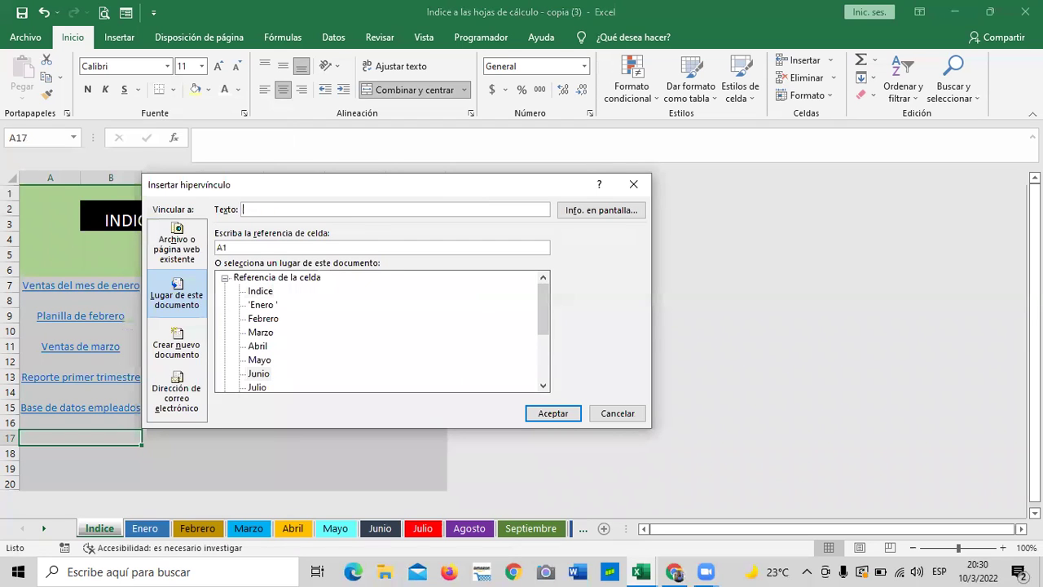
text(Ventas)
text(por)
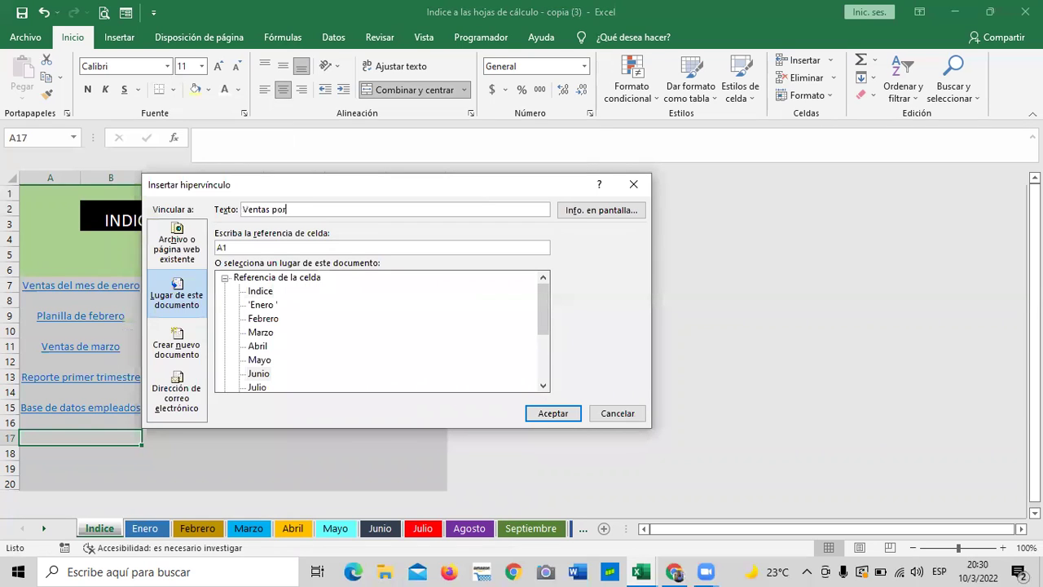
text( departamento)
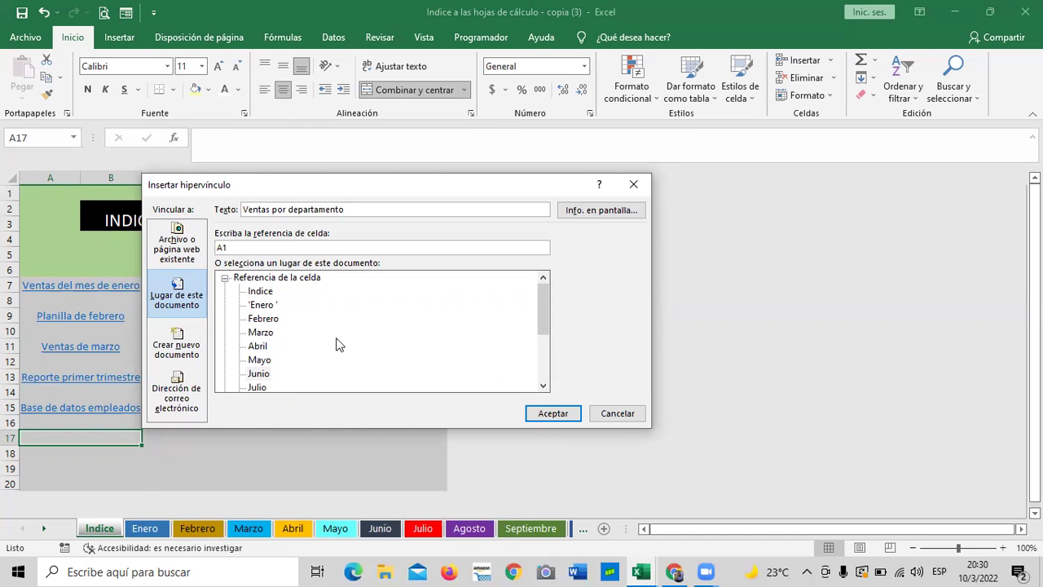
click(554, 413)
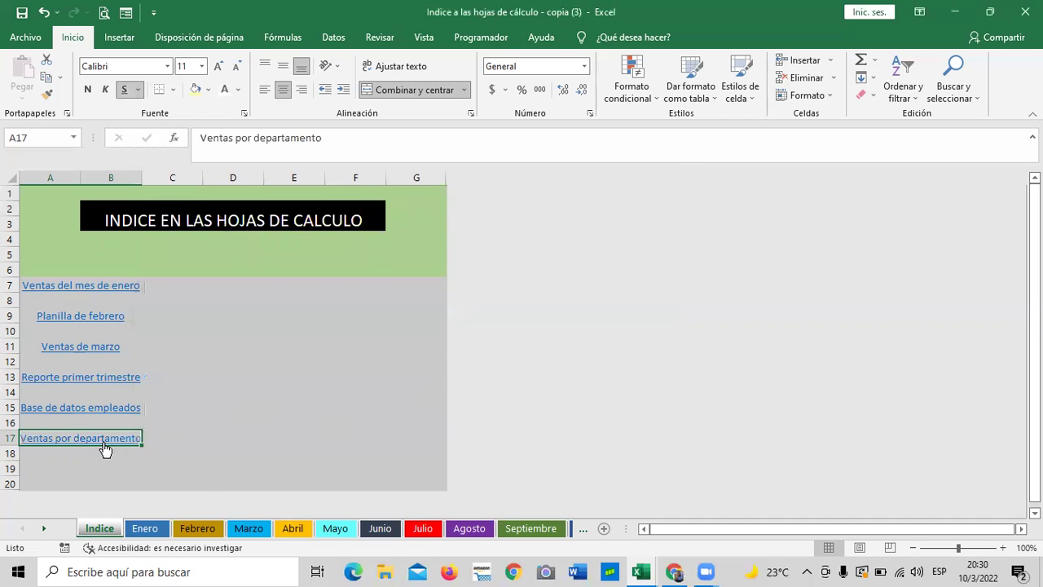
click(214, 435)
Step: Test the "Ventas por departamento" and "Base de datos empleados" links, view the Julio sheet, and return to the Indice sheet
click(123, 438)
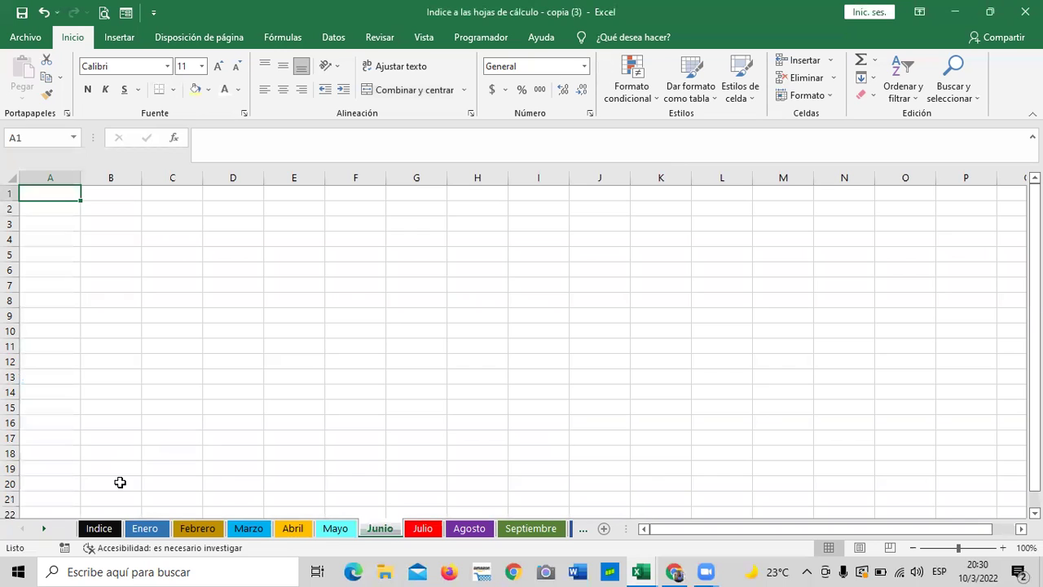
click(112, 526)
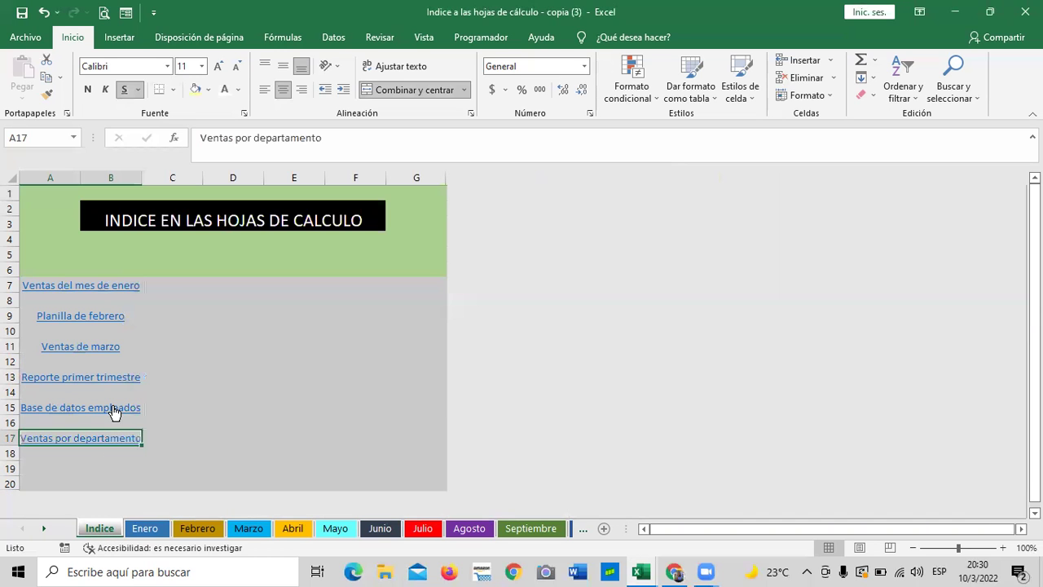
click(112, 406)
click(101, 527)
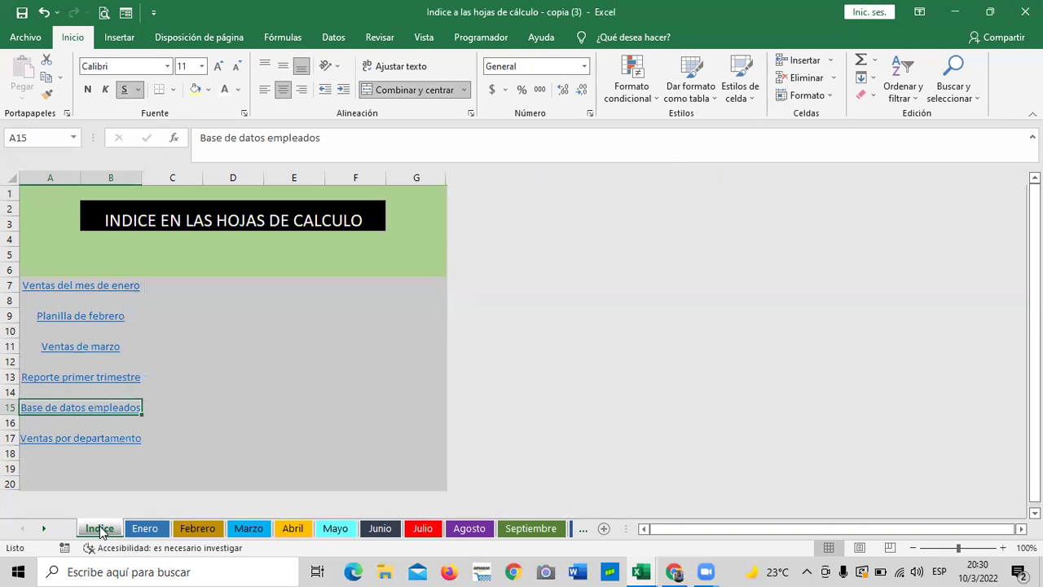
click(102, 439)
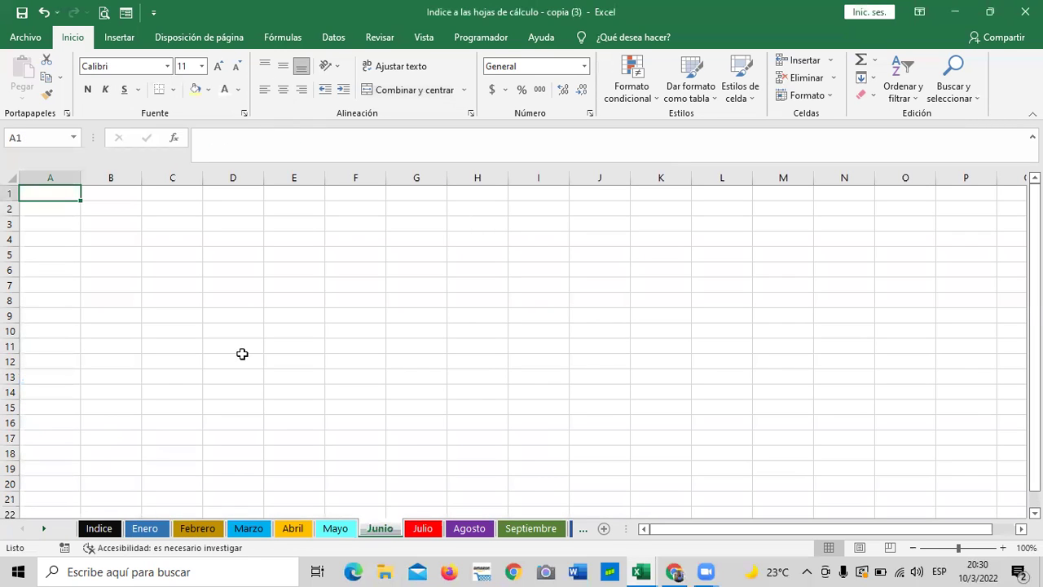
click(420, 529)
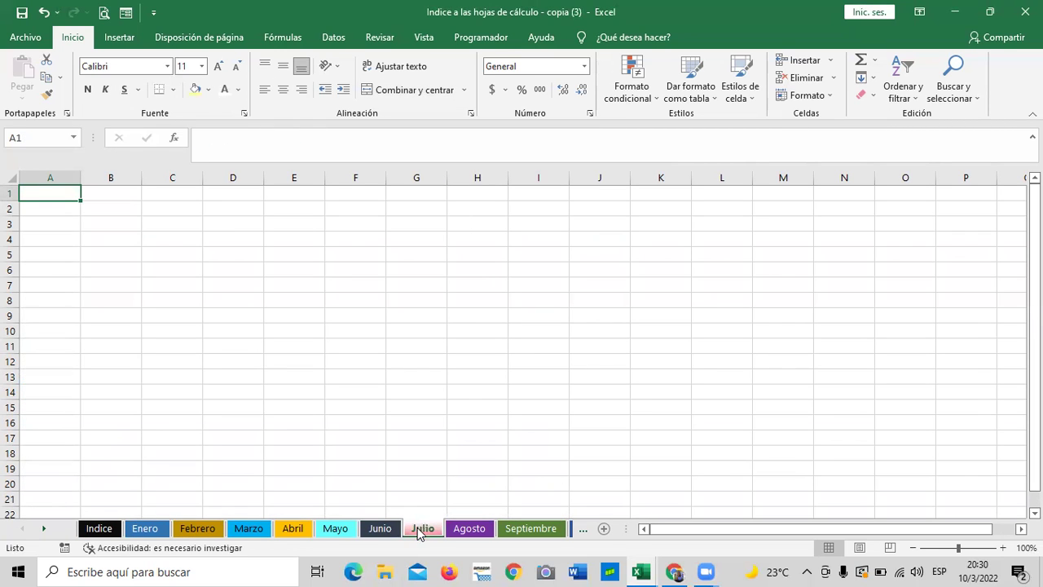
click(101, 528)
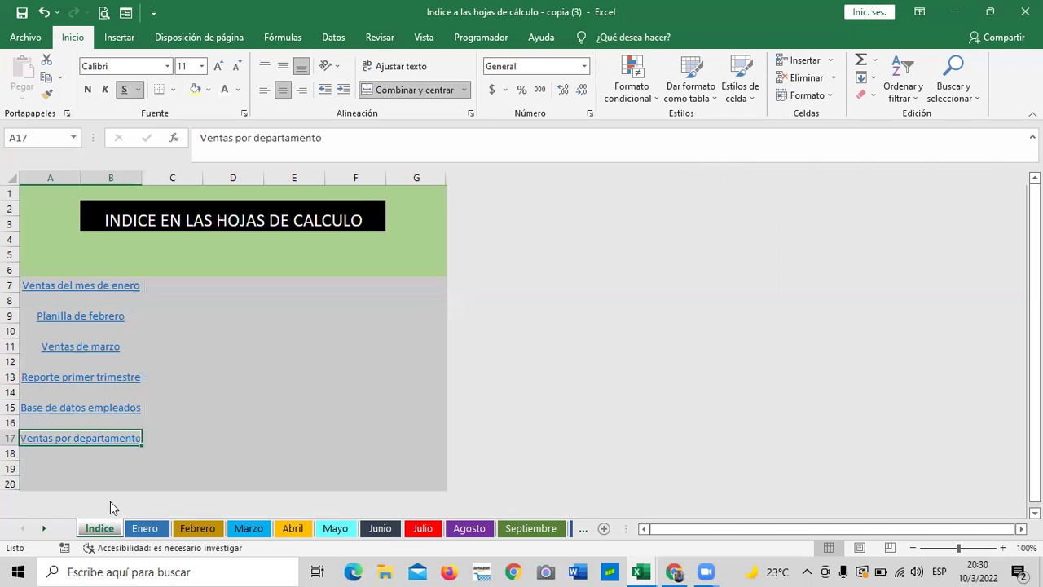
Step: Merge and center cells A19:B19 on the Indice sheet
click(45, 468)
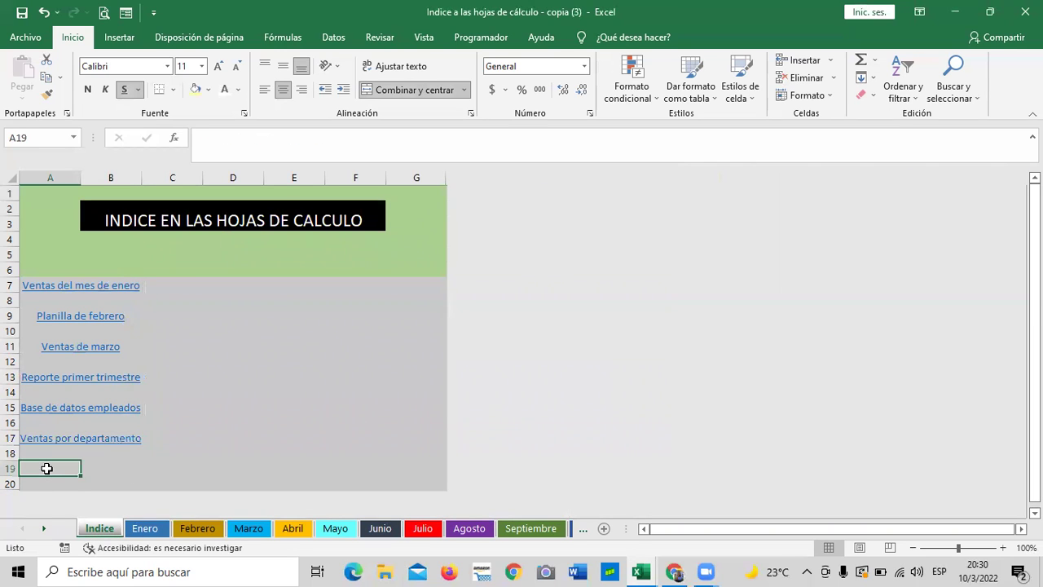
click(170, 473)
drag(46, 466, 96, 467)
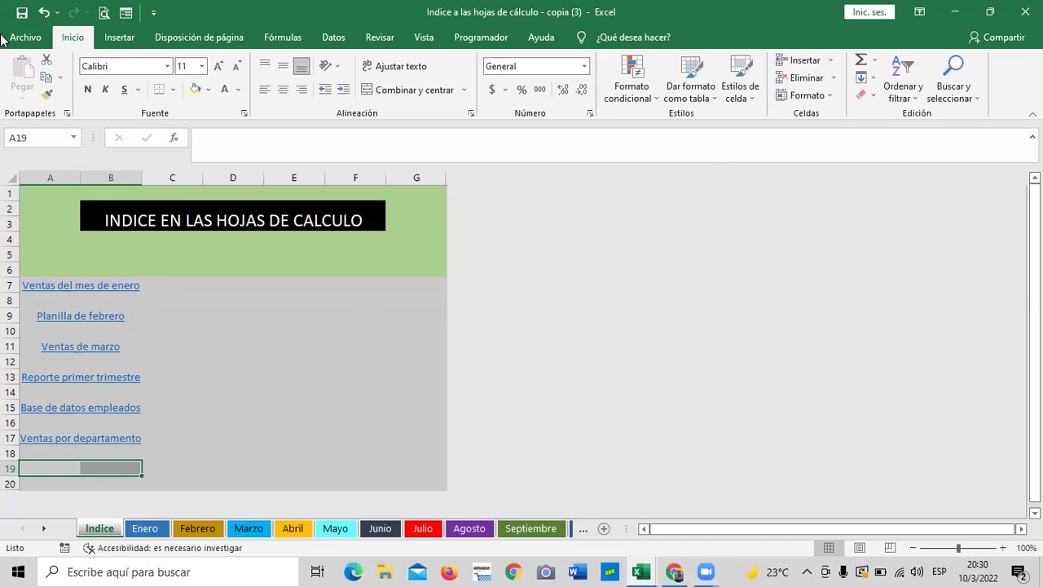
click(397, 88)
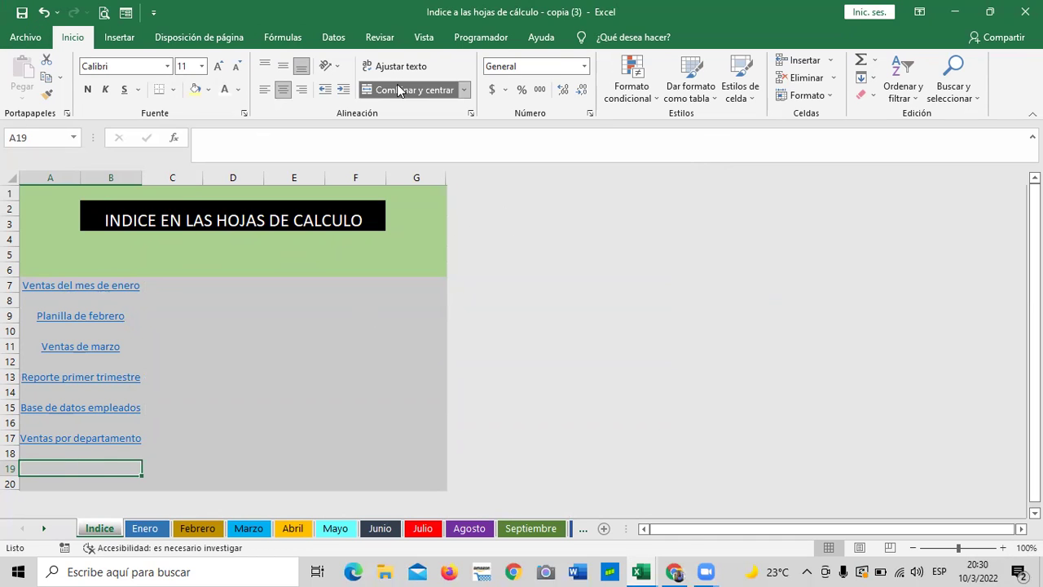
Step: Insert a hyperlink in merged cell A19 to the Julio sheet with the display text "Reporte segundo trimestre"
right_click(112, 468)
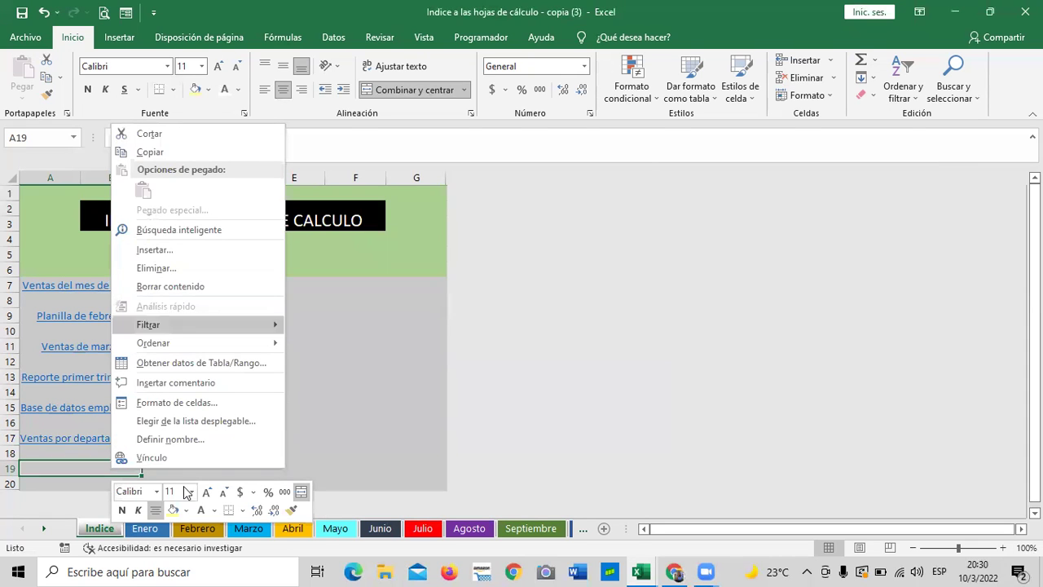
click(181, 457)
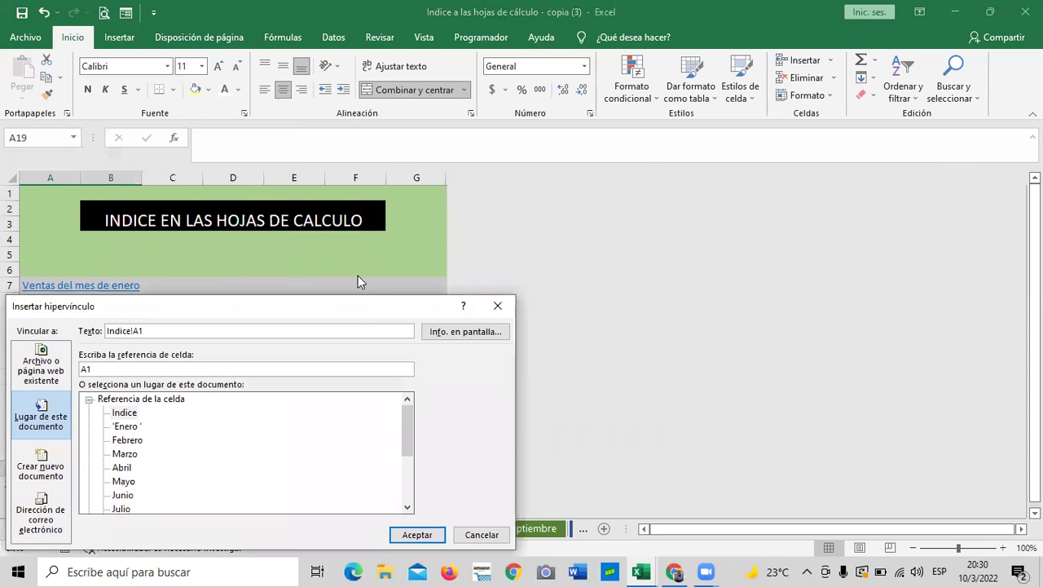
drag(362, 307, 526, 142)
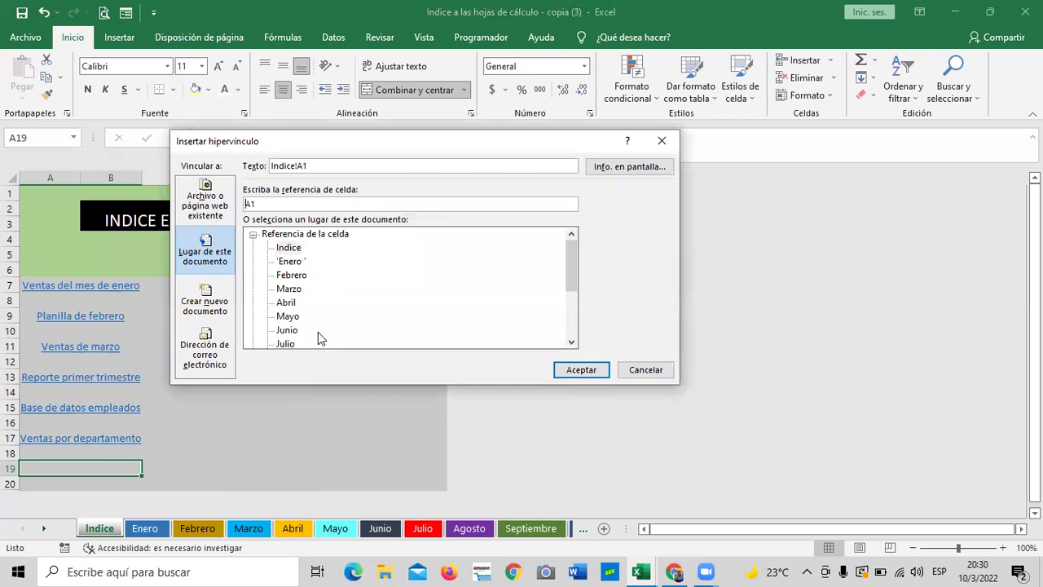
click(286, 343)
drag(338, 165, 266, 167)
key(BackSpace)
text(Reporte segundo trimestre)
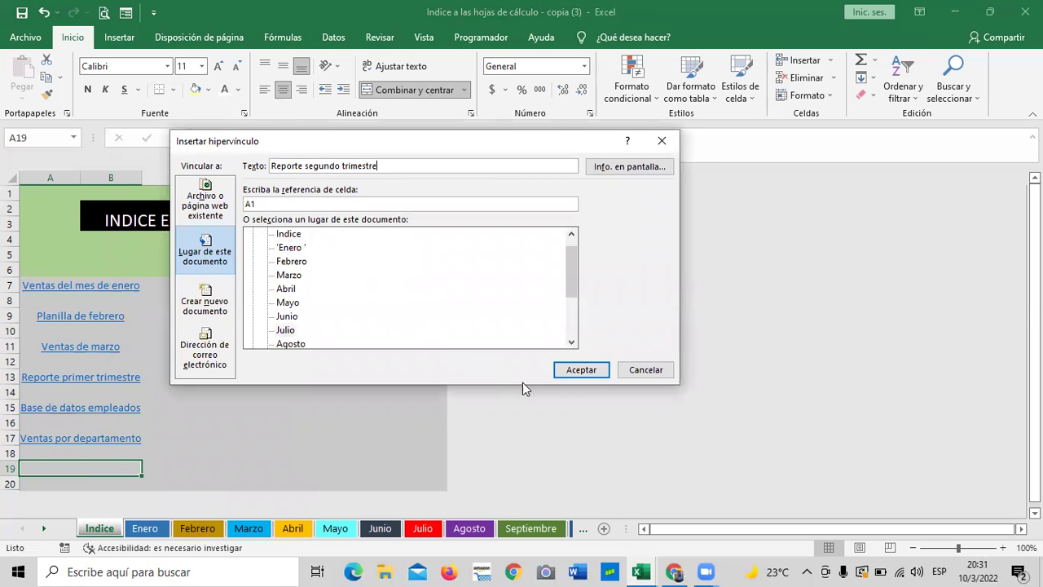
click(579, 369)
Step: Widen column B slightly to fit the link texts, and follow the "Reporte segundo trimestre" link to the Julio sheet
click(356, 405)
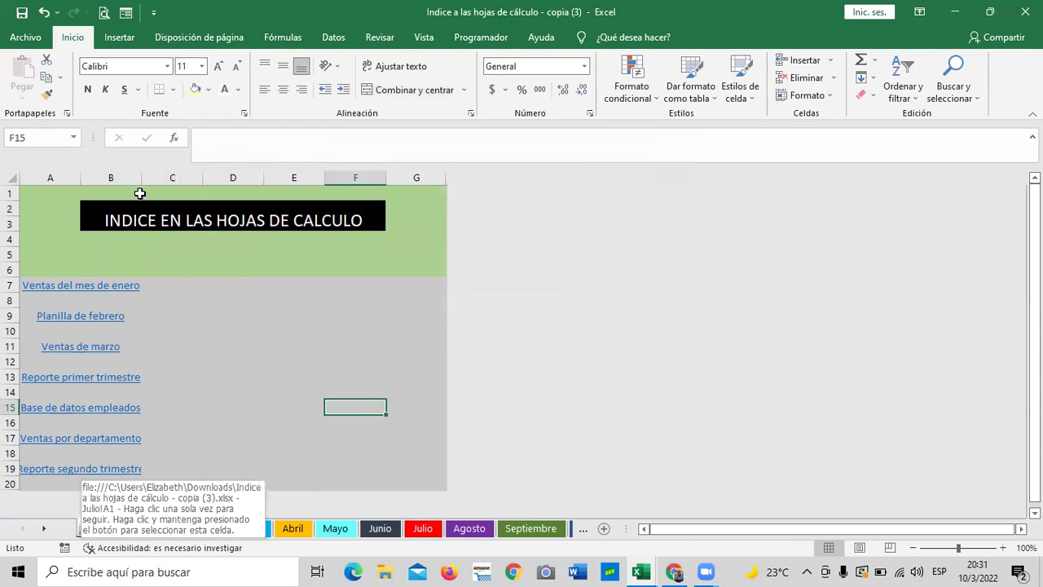
drag(142, 178, 144, 178)
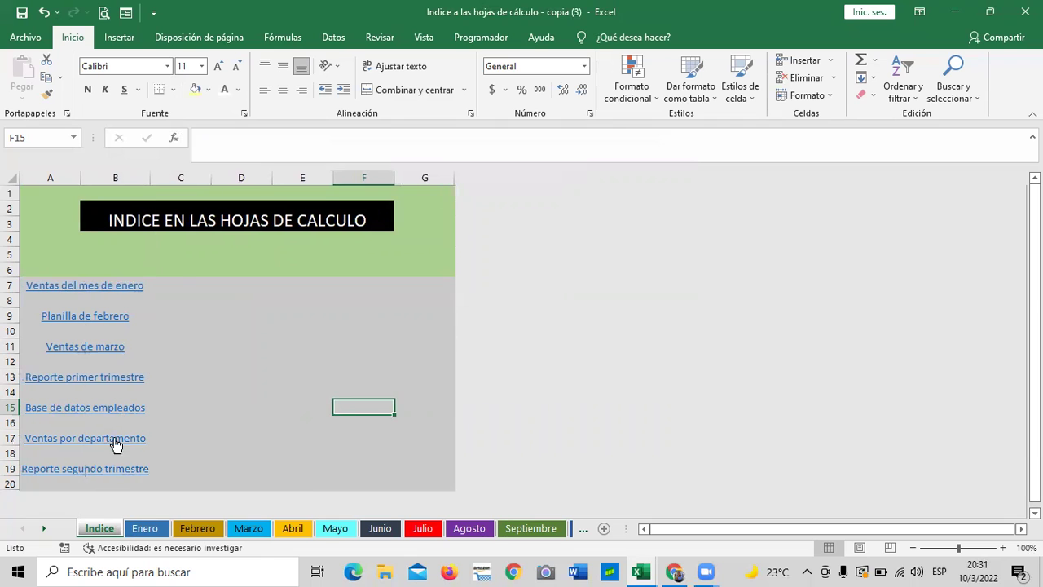
click(98, 467)
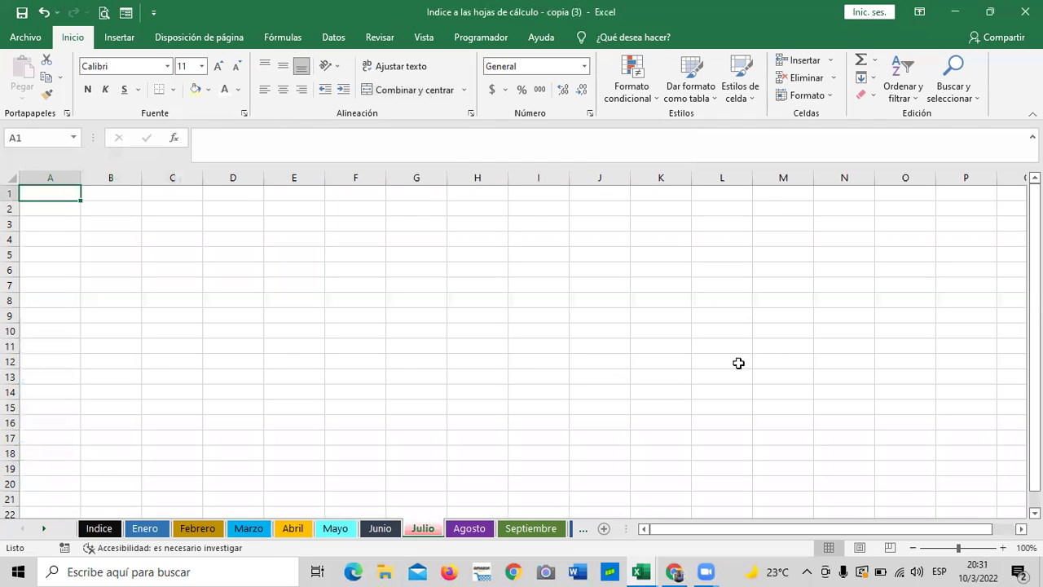
Step: Merge and center cells L2:M2 on the Julio sheet and apply the Énfasis4 cell style to them
click(766, 359)
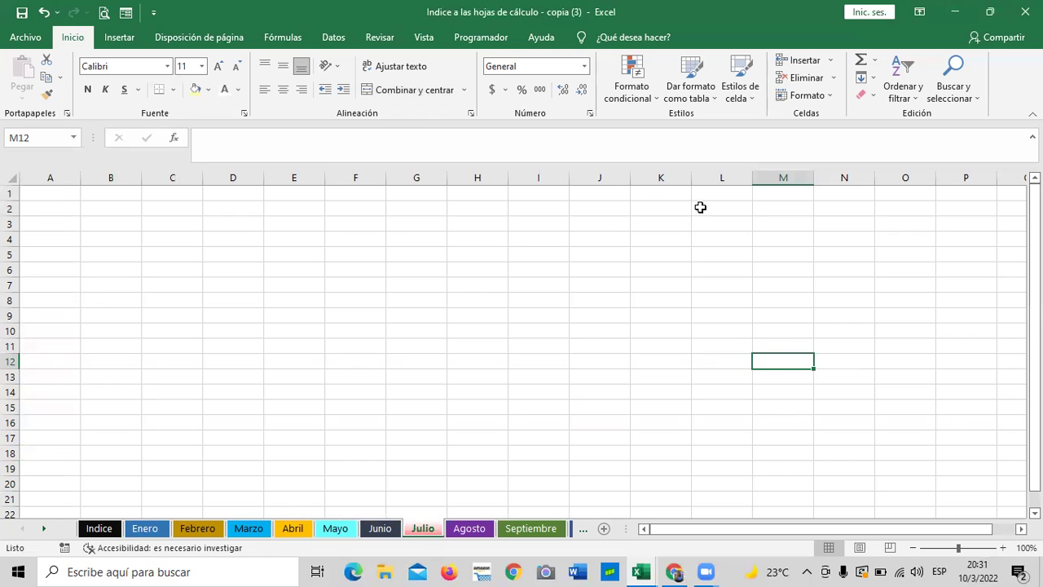
drag(700, 207, 754, 205)
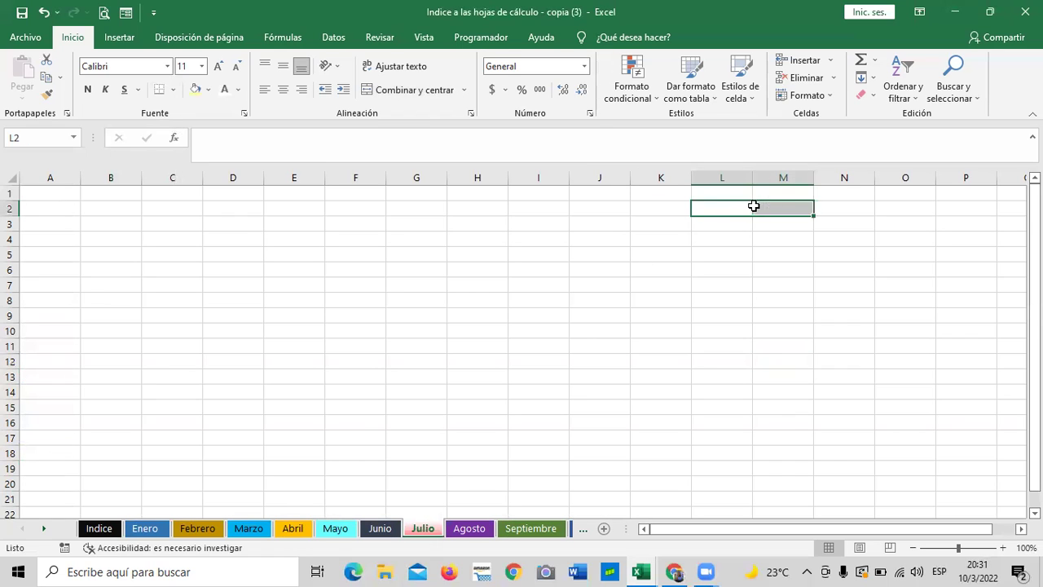
click(434, 90)
click(750, 96)
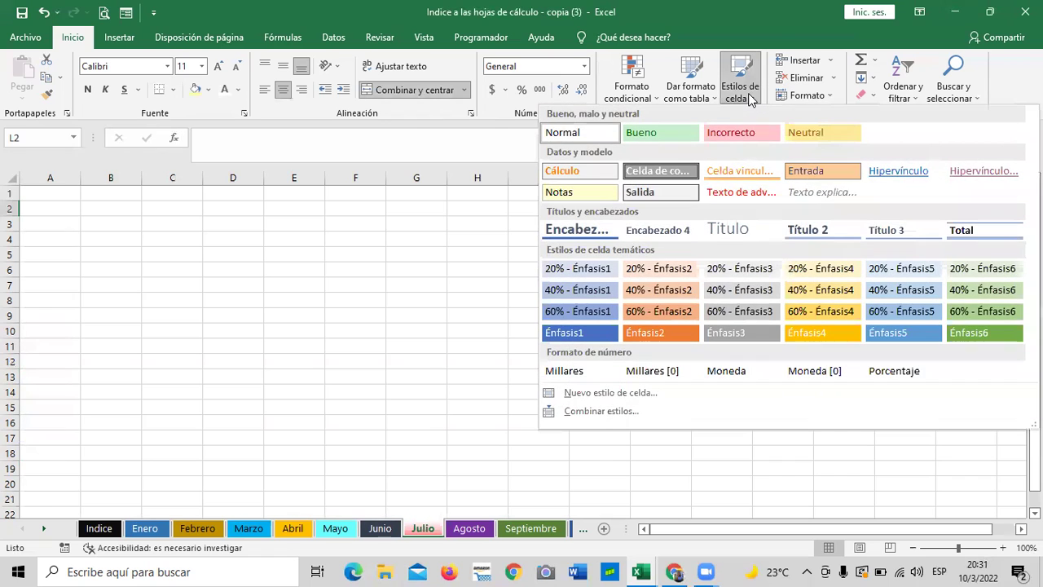
click(816, 334)
click(813, 329)
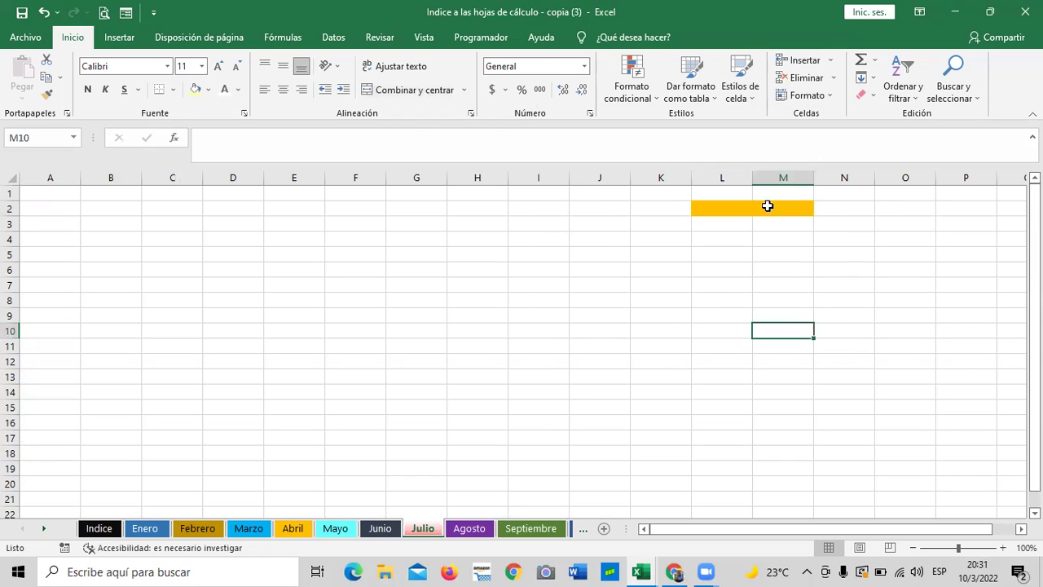
Step: Insert a hyperlink in merged cell L2 of the Julio sheet to the Indice sheet with the display text "INDICE", and follow it
click(767, 207)
right_click(768, 207)
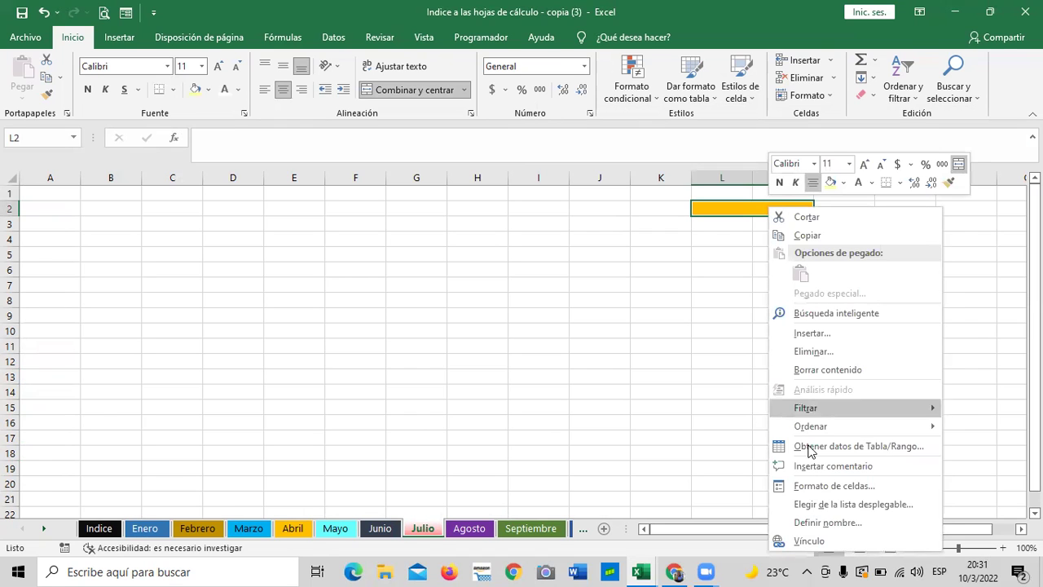
click(810, 541)
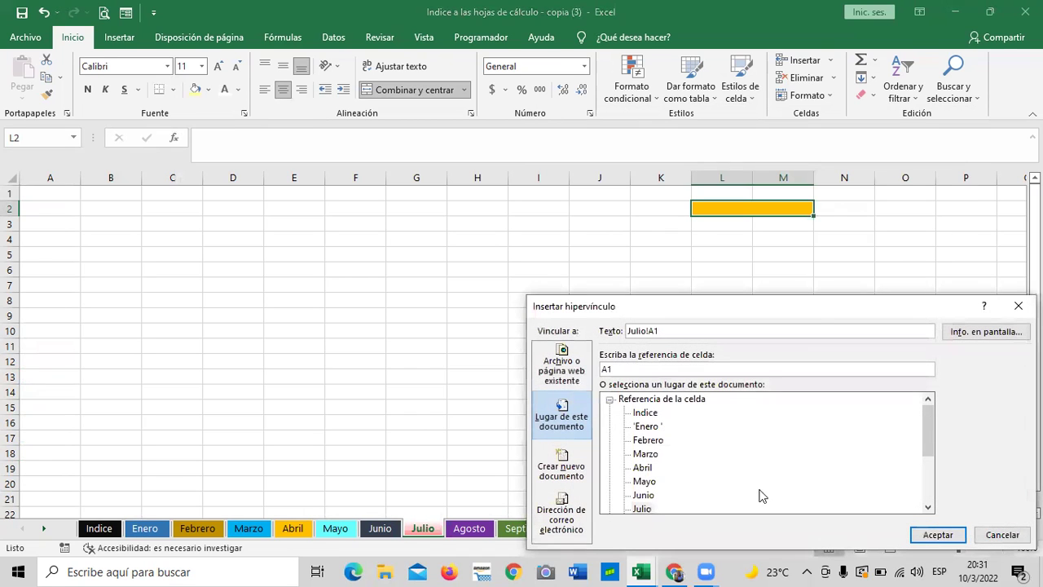
drag(809, 303, 783, 238)
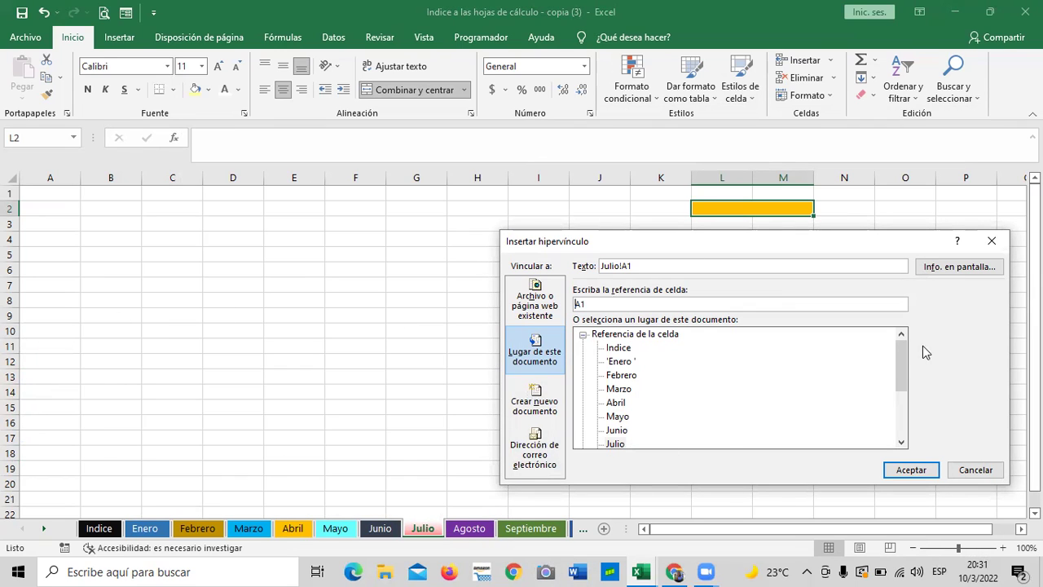
drag(901, 363, 900, 363)
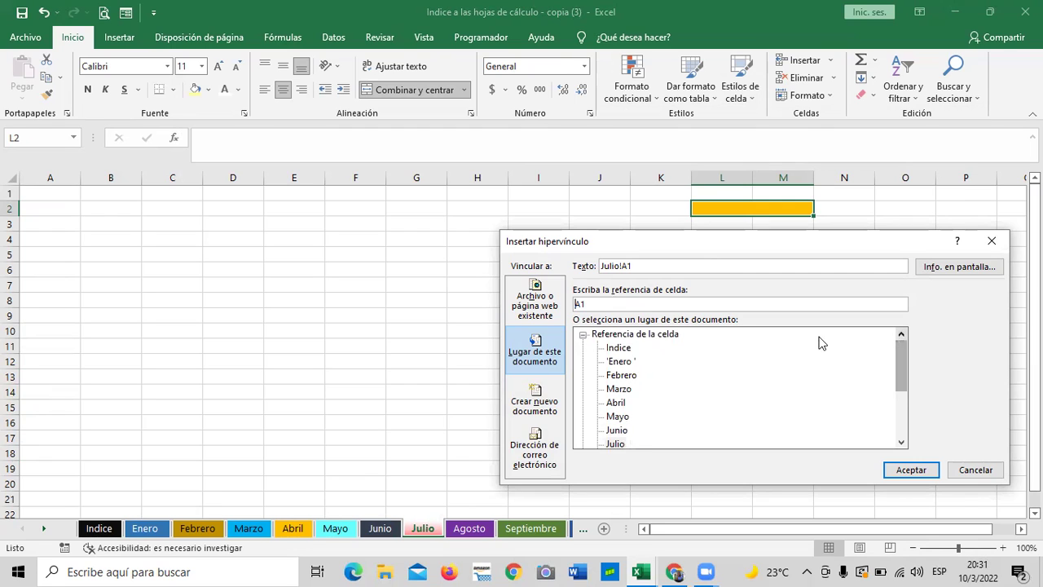
click(620, 347)
double_click(697, 269)
key(BackSpace)
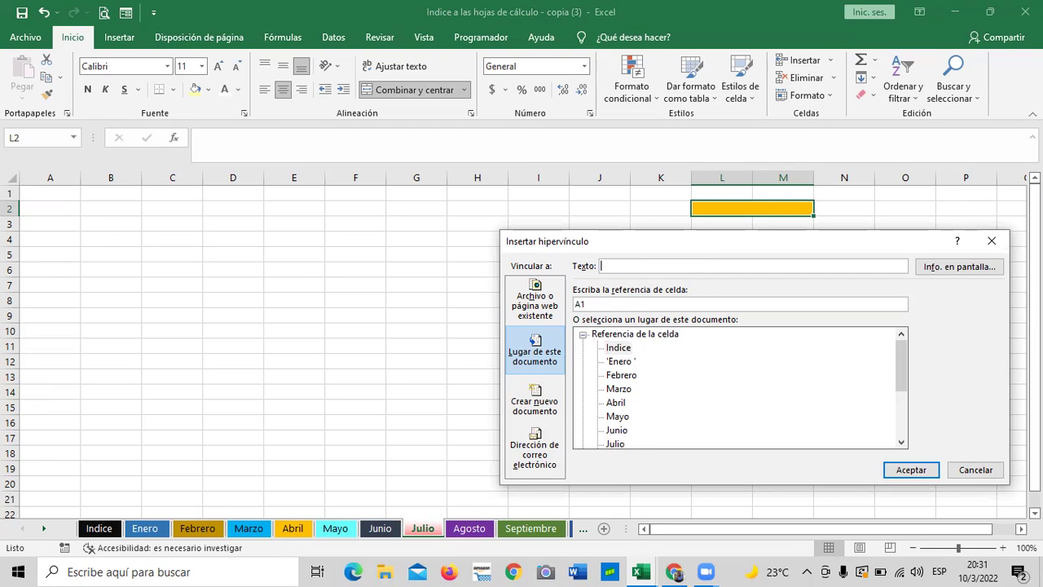
key(Caps_Lock)
text(INDICE)
click(911, 470)
click(896, 406)
click(751, 209)
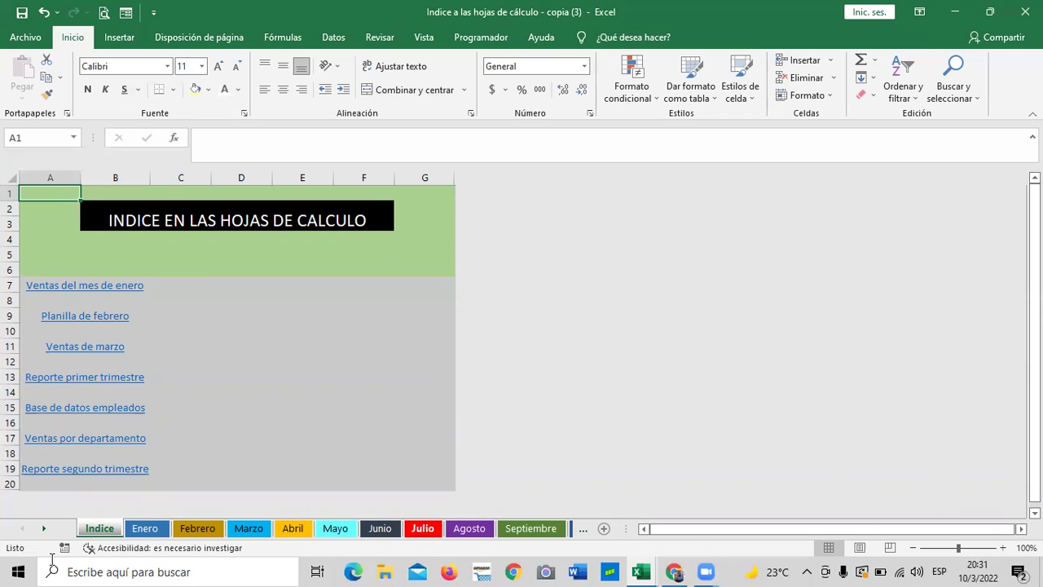
Step: Merge and center cells E19:F19 on the Indice sheet
click(44, 528)
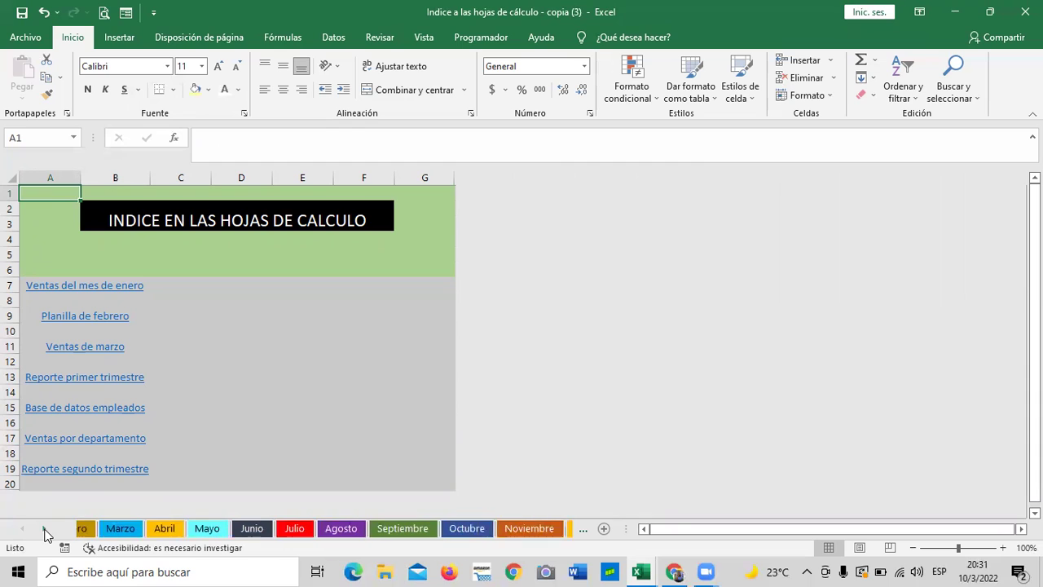
click(45, 530)
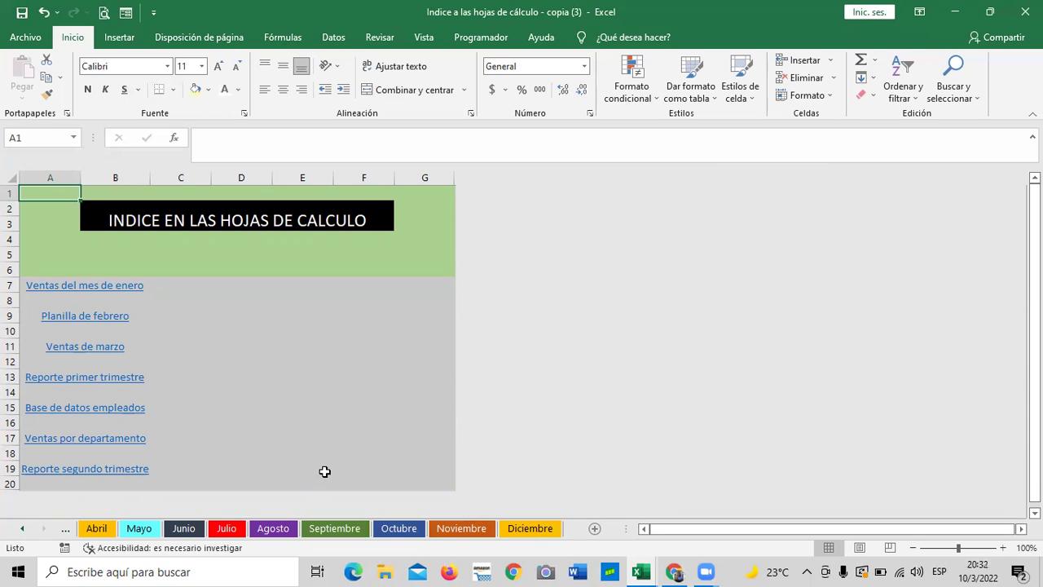
drag(292, 471, 356, 465)
click(392, 91)
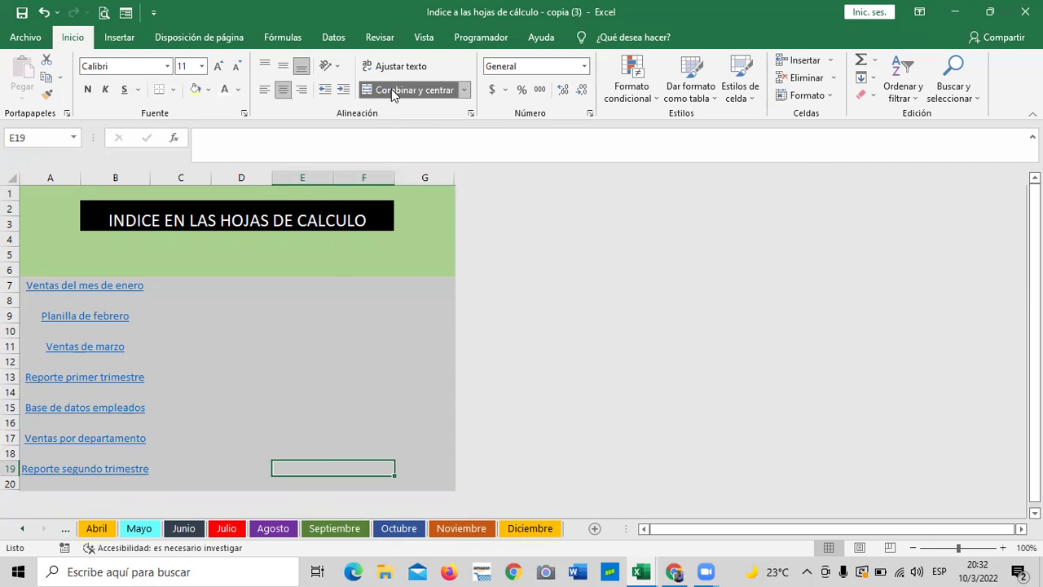
Step: Insert a hyperlink in merged cell E19 to the Diciembre sheet with the display text "Reportes de fin de año", and follow it
right_click(348, 467)
click(387, 454)
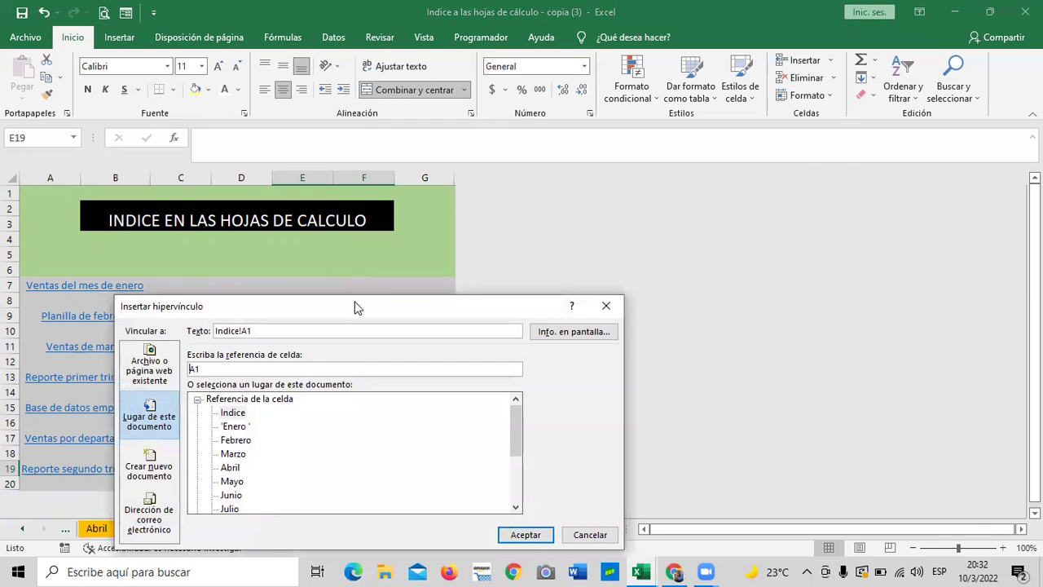
drag(570, 327, 573, 381)
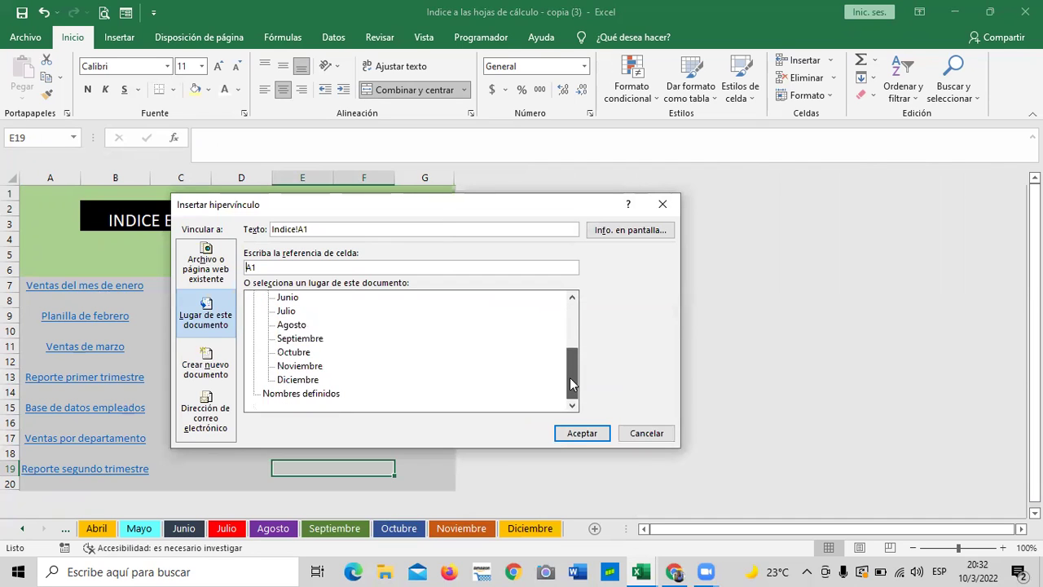
click(311, 381)
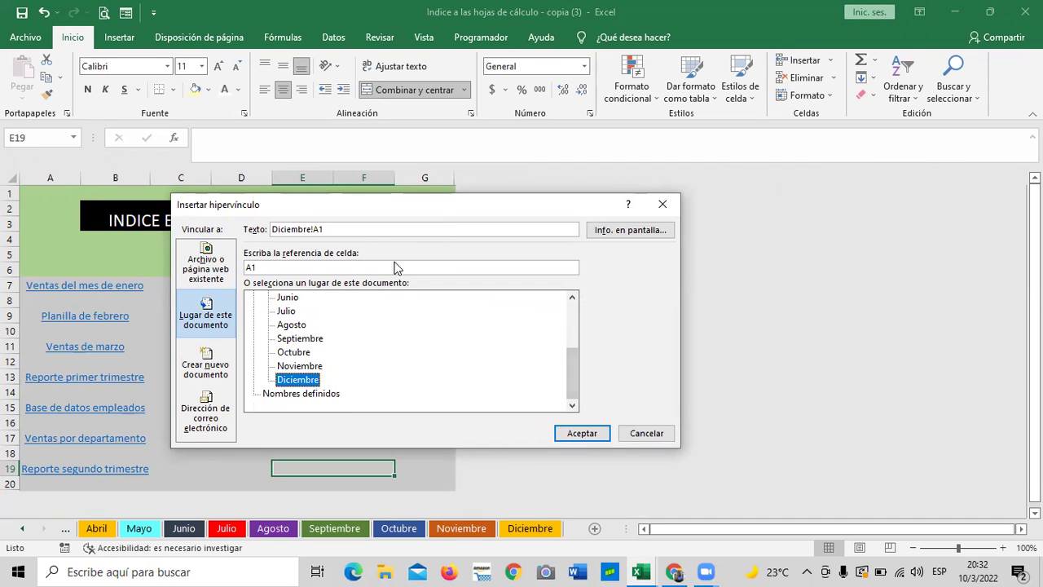
click(379, 229)
key(BackSpace)
key(BackSpace)
key(BackSpace)
key(BackSpace)
key(BackSpace)
key(BackSpace)
key(BackSpace)
key(BackSpace)
key(BackSpace)
key(BackSpace)
key(BackSpace)
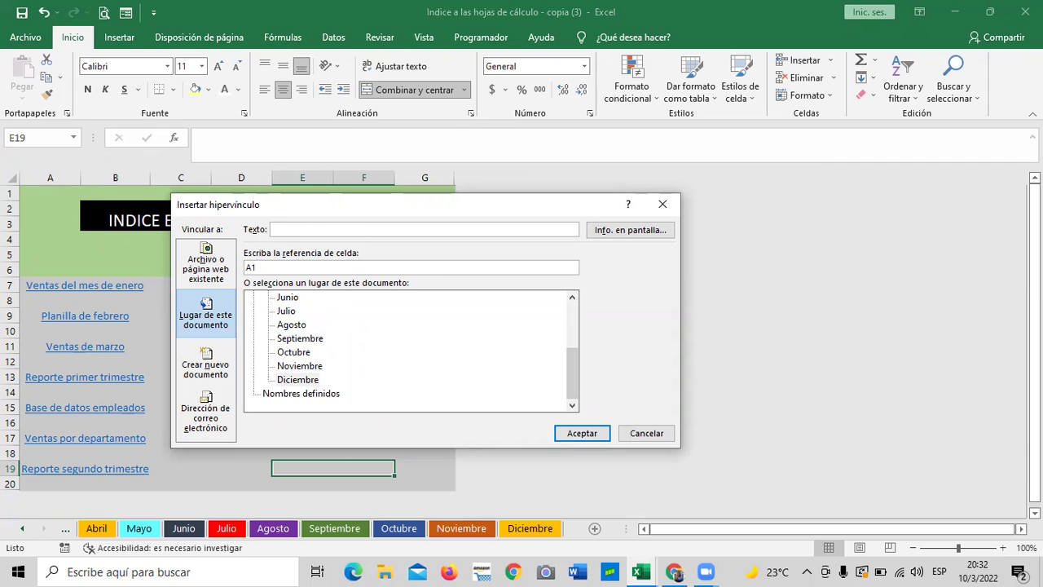
key(Caps_Lock)
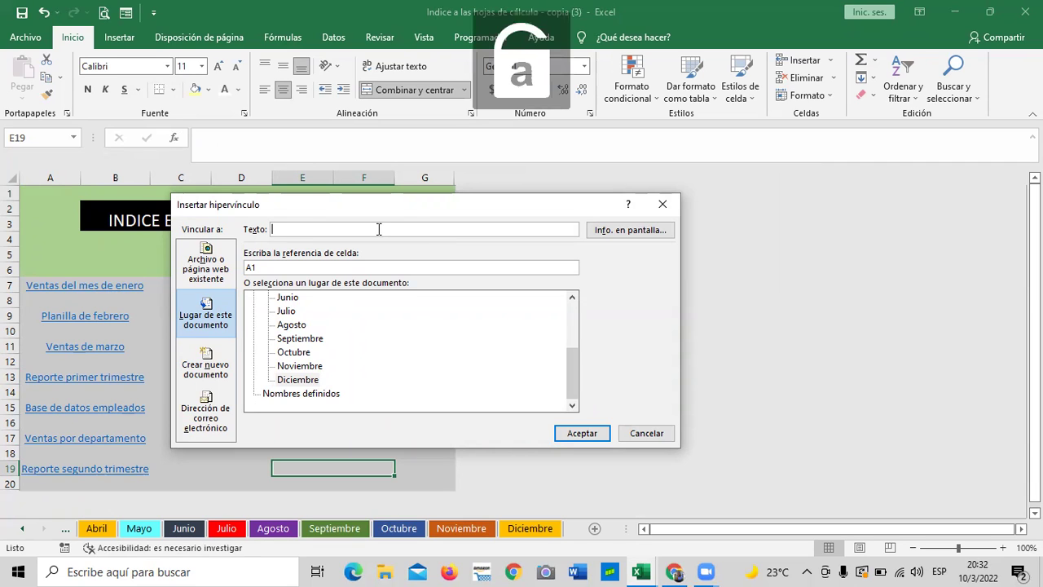
text(Reportes de fin de año)
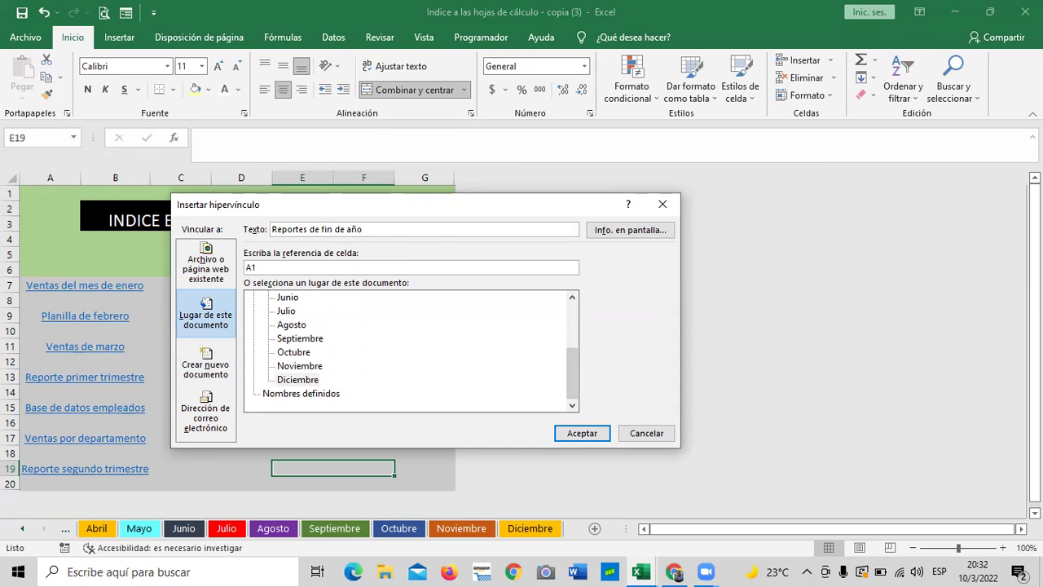
click(596, 436)
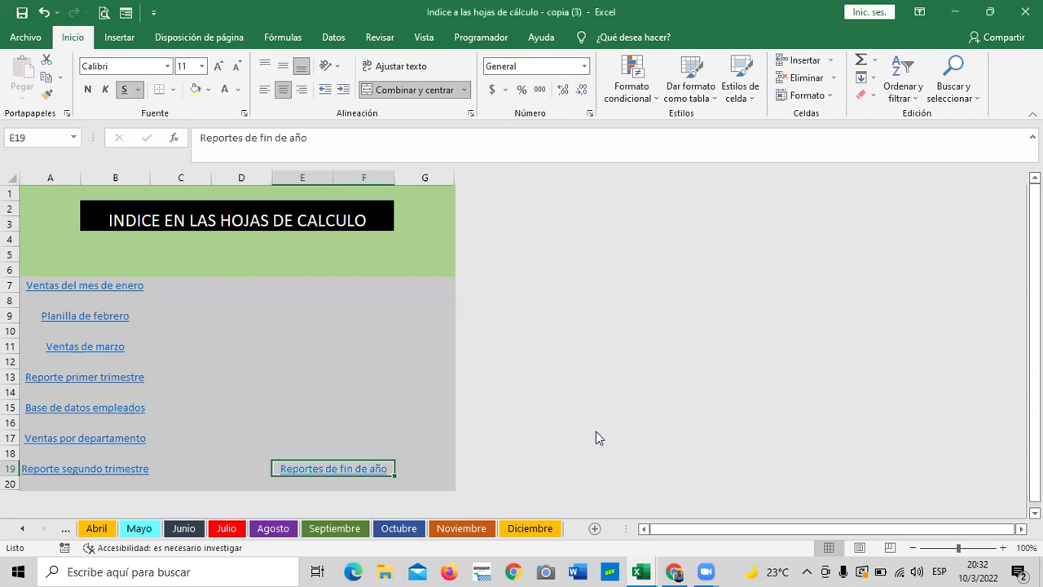
click(361, 468)
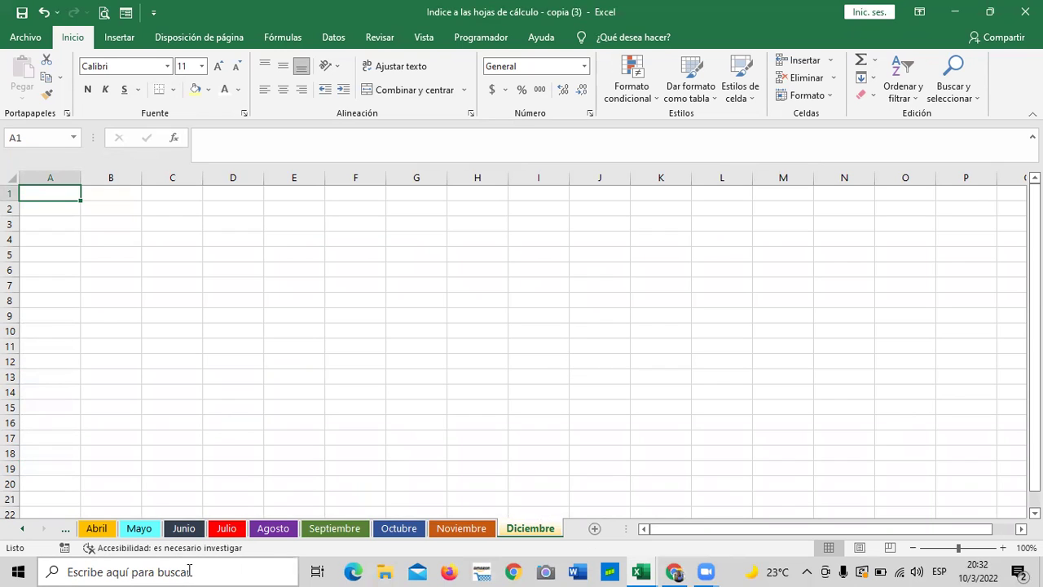
Step: Merge and center cells M2:N3 on the Diciembre sheet and apply the 60% - Énfasis4 cell style to them
click(755, 206)
drag(755, 206, 837, 223)
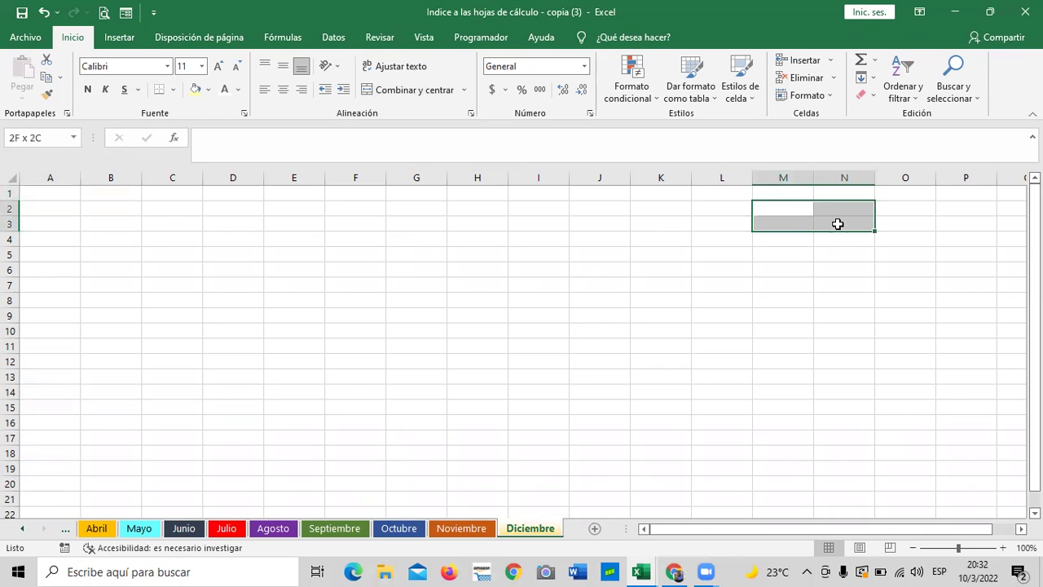
click(404, 88)
click(829, 95)
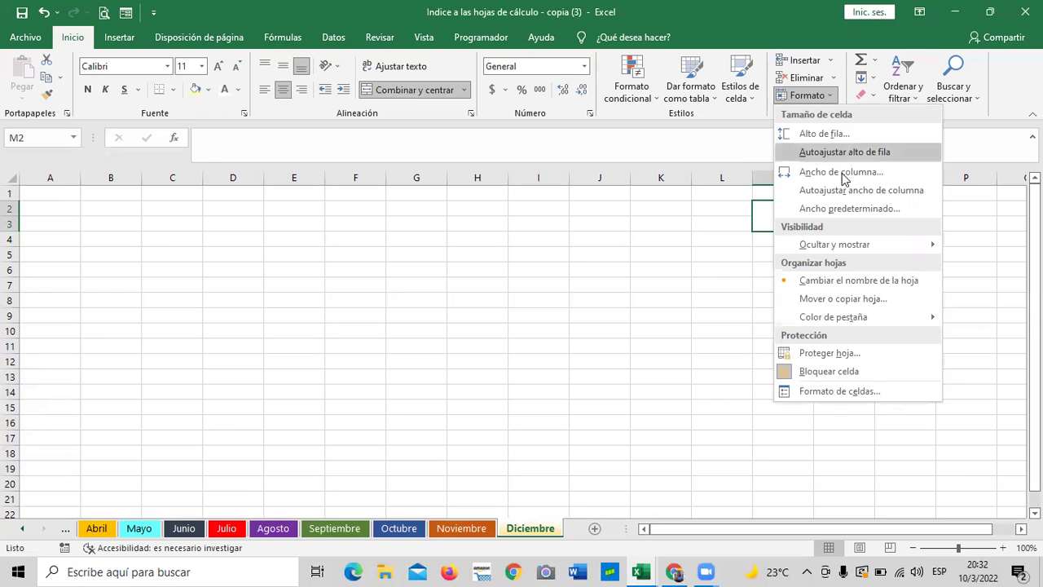
key(Escape)
click(828, 100)
click(750, 98)
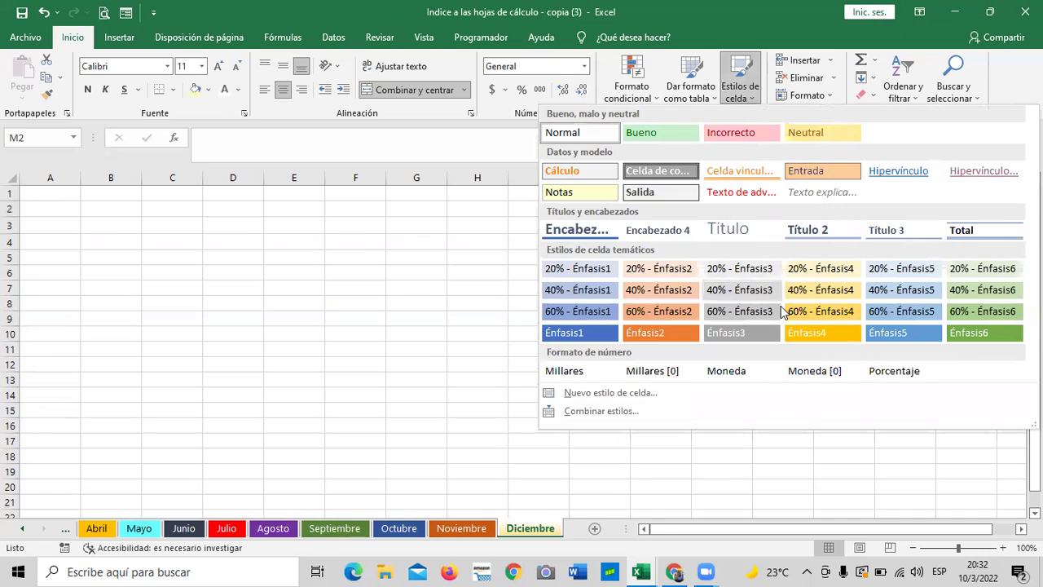
click(841, 314)
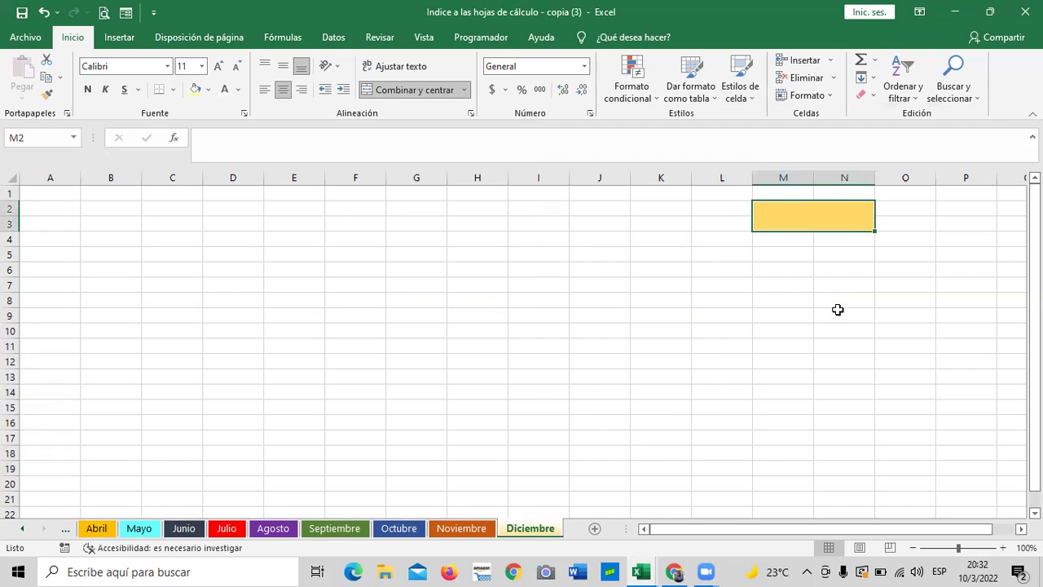
click(838, 310)
Step: Insert a hyperlink in merged cell M2 of the Diciembre sheet to the Indice sheet with the display text "INDICE"
click(817, 206)
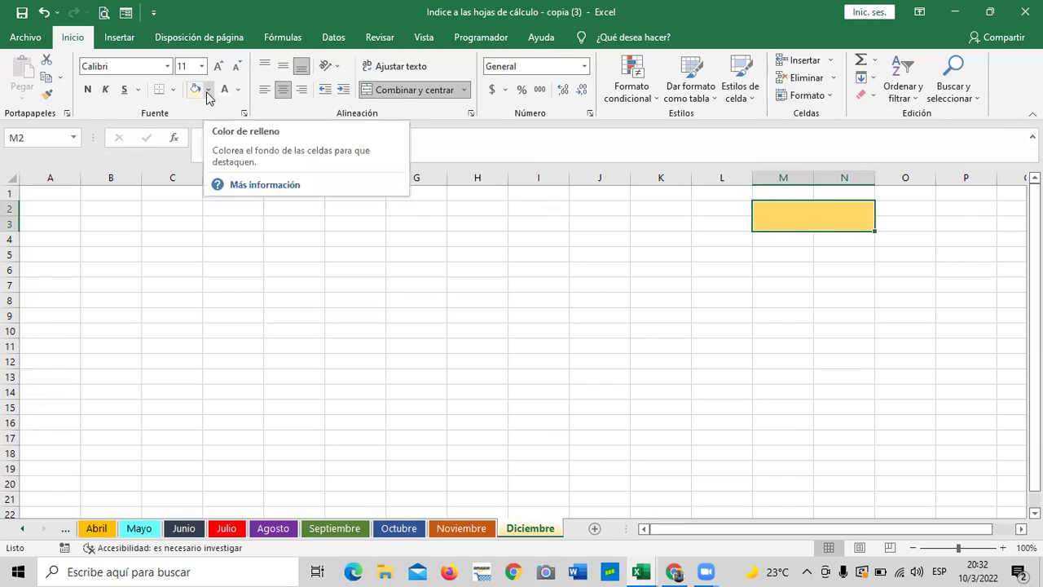
right_click(817, 217)
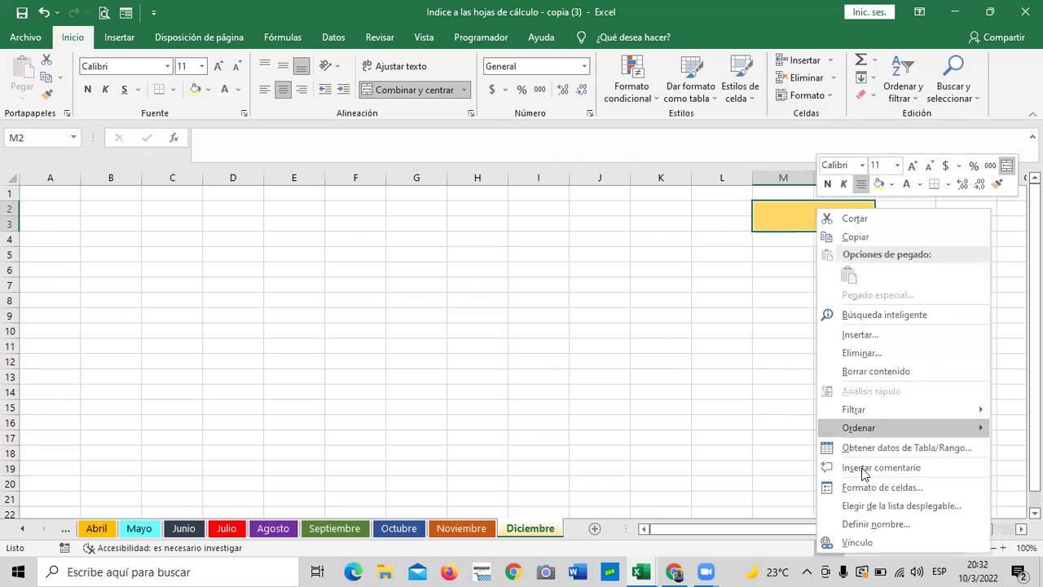
click(857, 542)
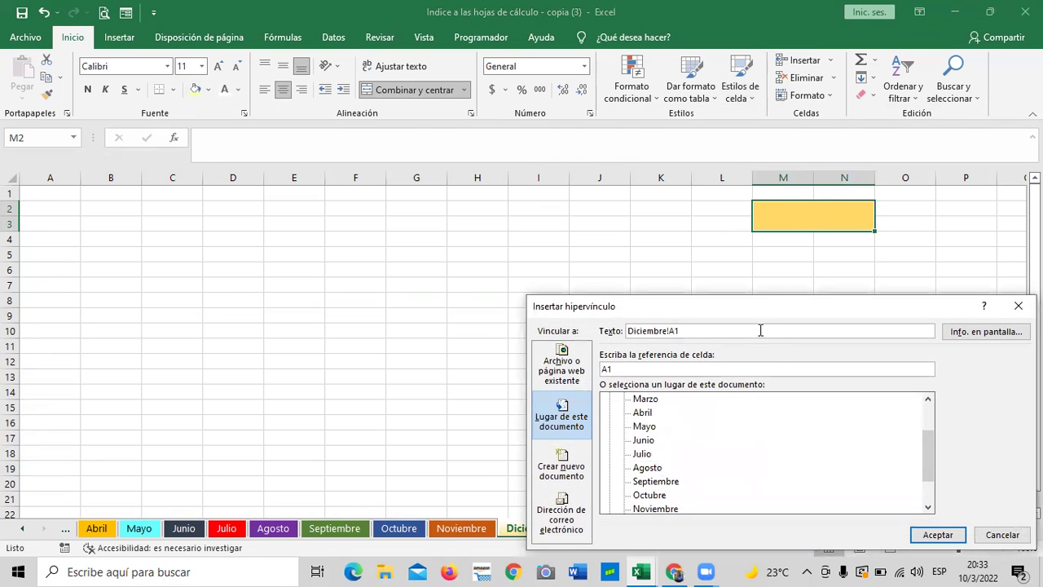
drag(754, 311, 751, 306)
drag(546, 220, 547, 220)
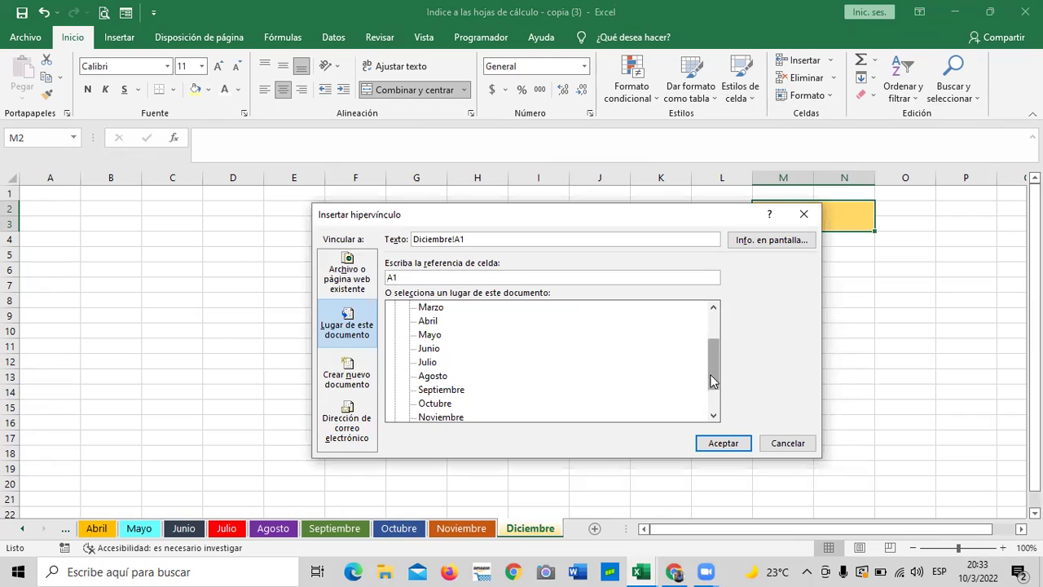
drag(713, 380, 716, 327)
click(429, 322)
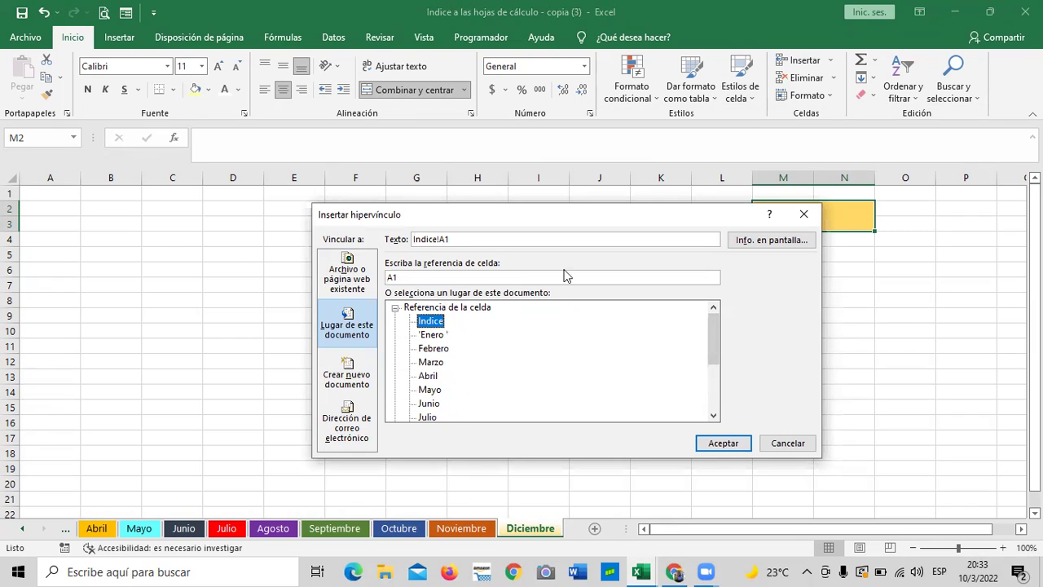
drag(635, 239, 427, 243)
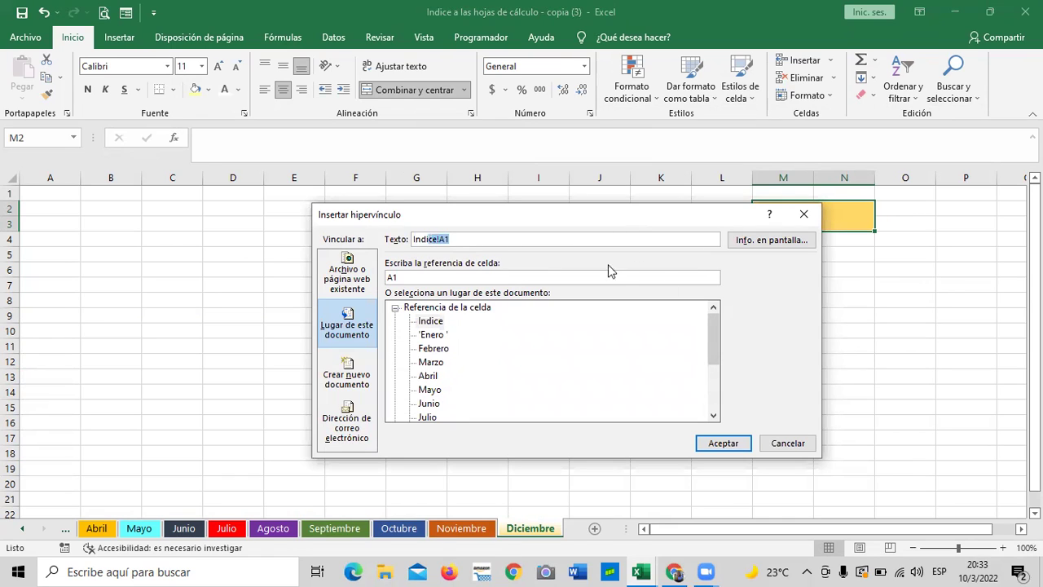
key(BackSpace)
key(Caps_Lock)
text(IND)
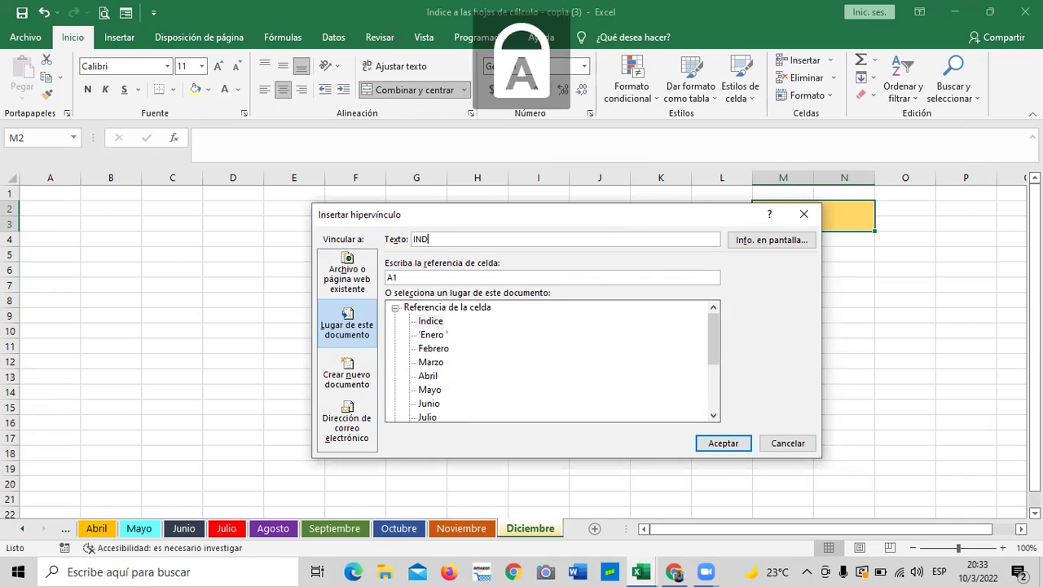
text(ICE)
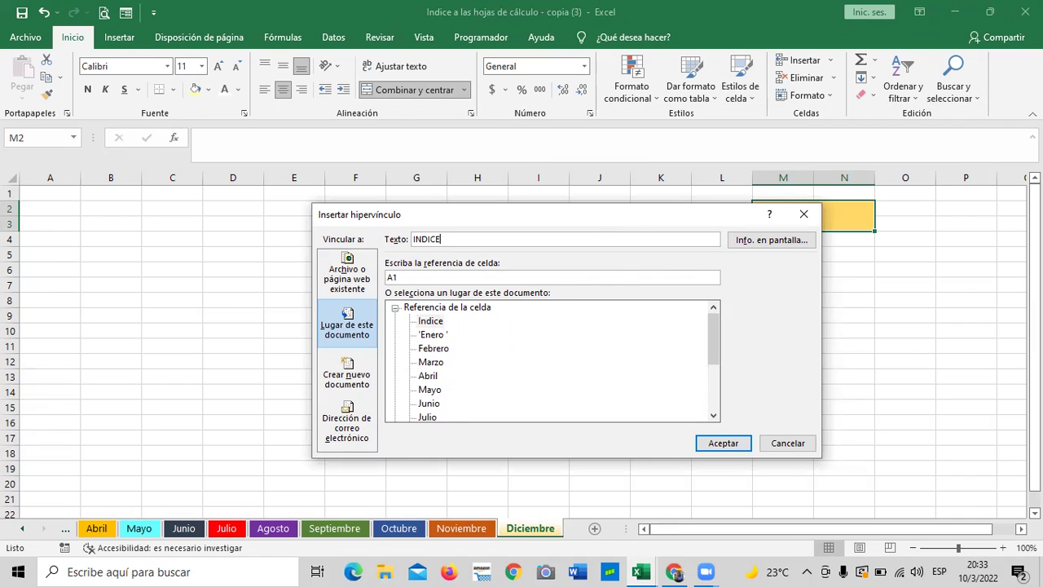
click(724, 443)
click(900, 422)
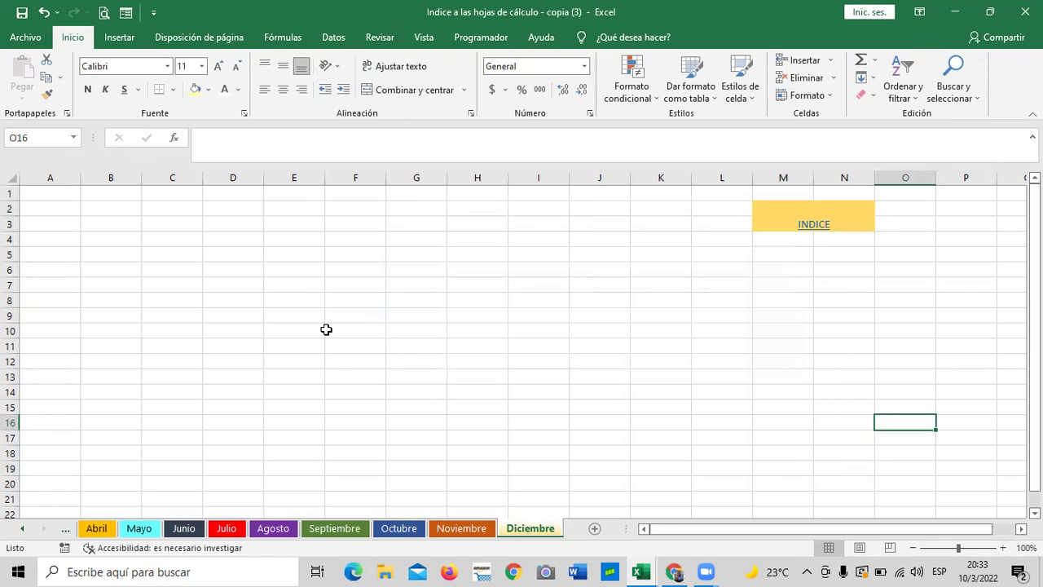
Step: Test the links between the Indice sheet and the Julio and Diciembre sheets by following them in both directions
scroll(326, 328, down, 3)
scroll(326, 345, up, 3)
click(886, 274)
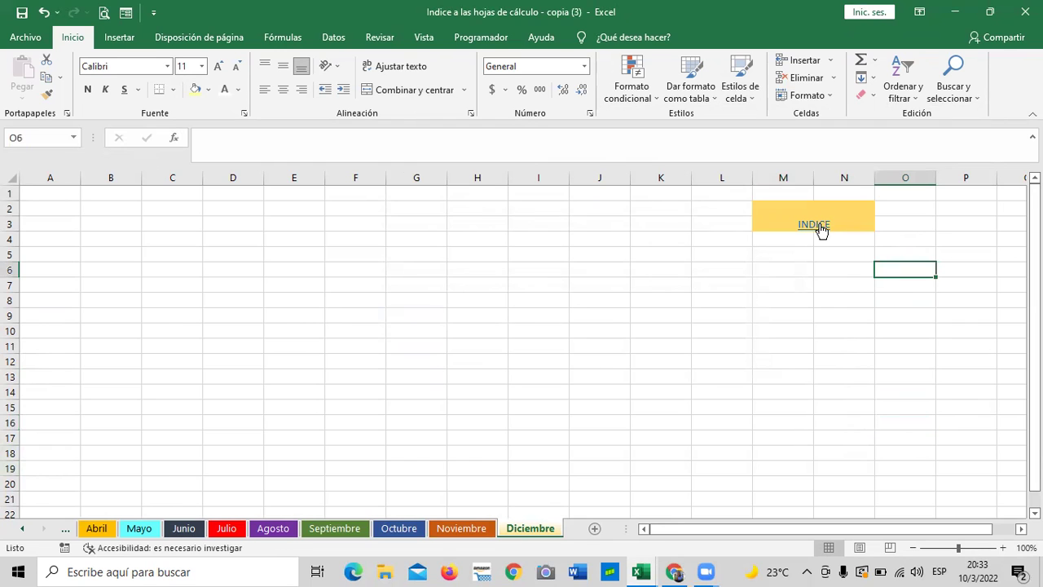
click(818, 222)
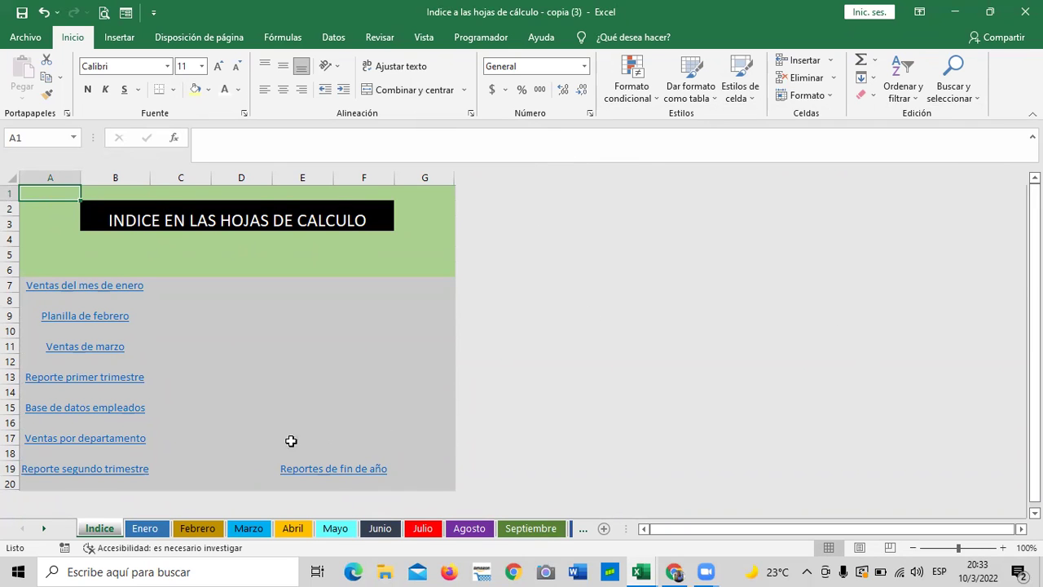
click(112, 471)
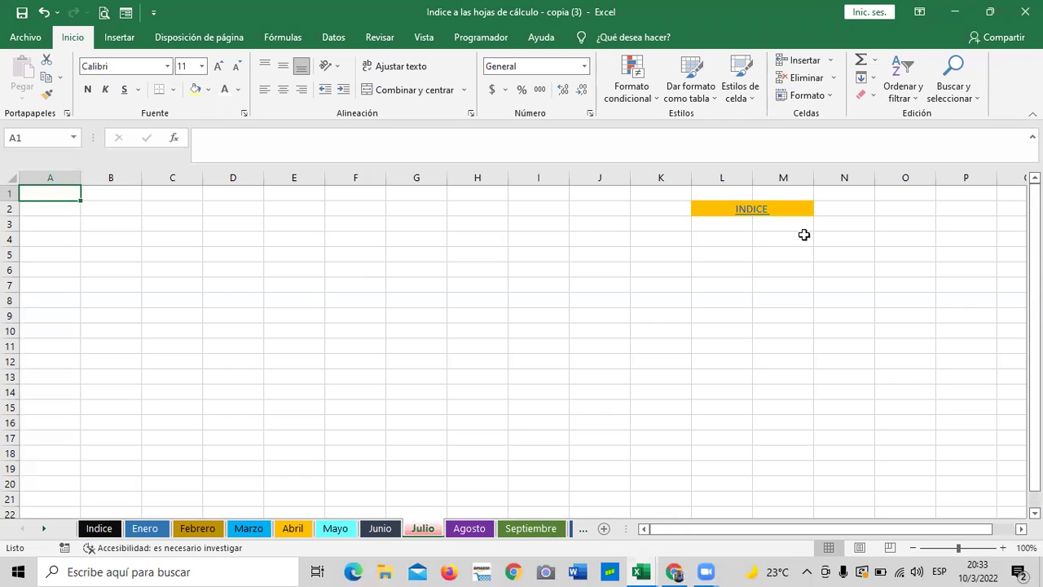
click(765, 210)
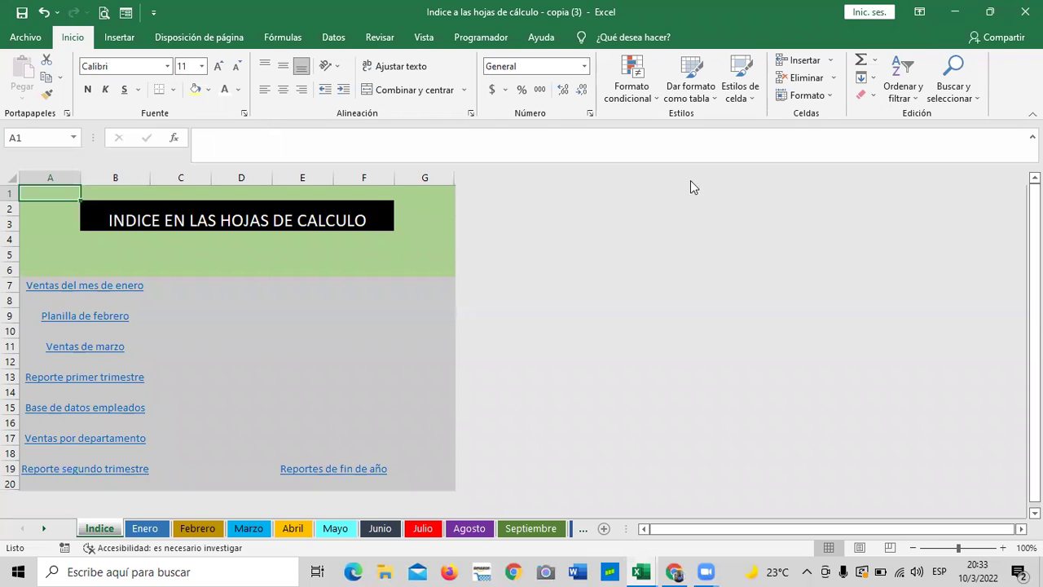
click(334, 470)
click(803, 228)
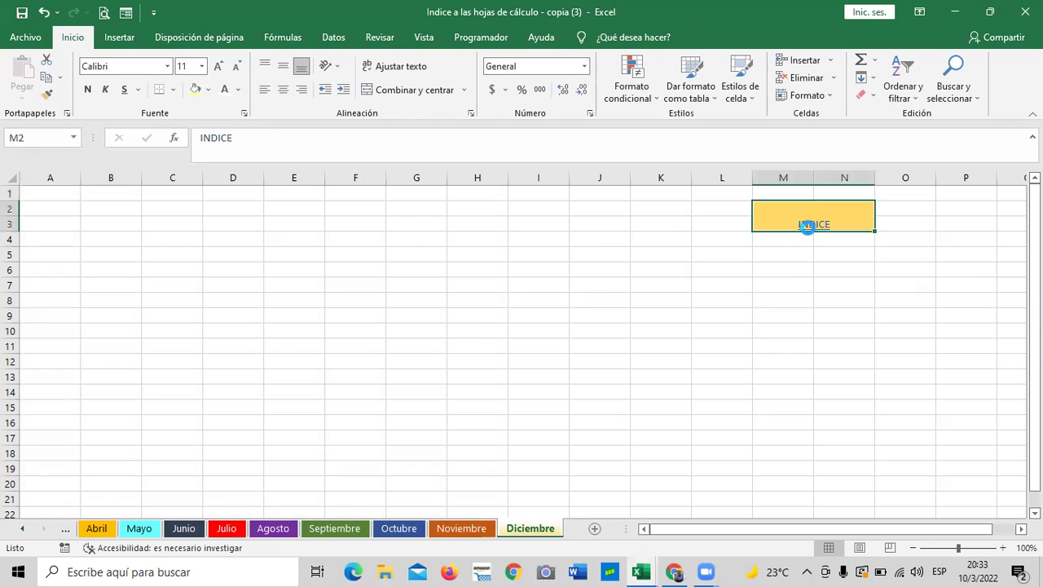
Step: Test the Indice links to Diciembre, Enero and Febrero and the INDICE return links on Diciembre and Julio
click(316, 473)
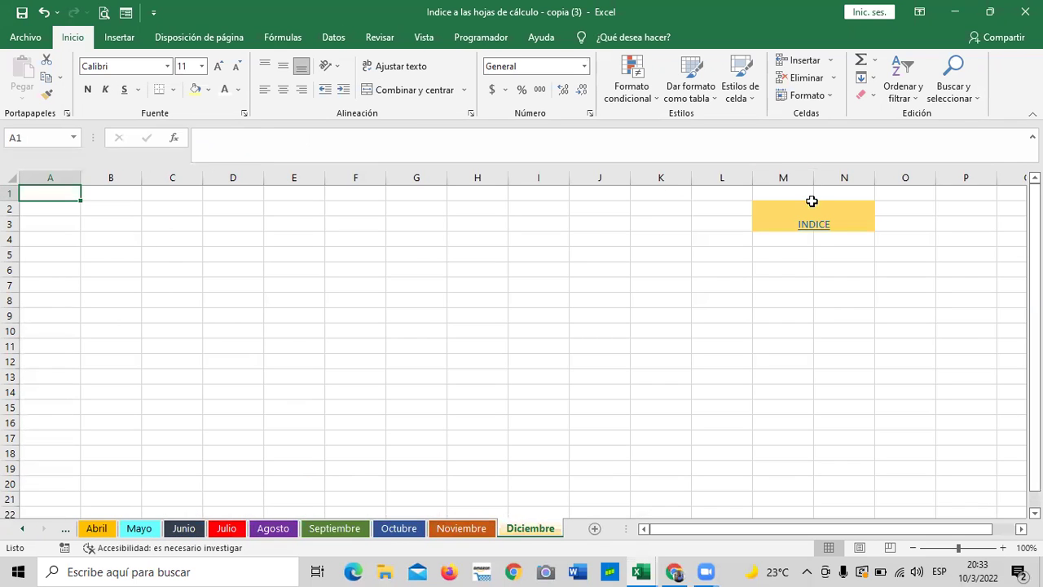
click(814, 228)
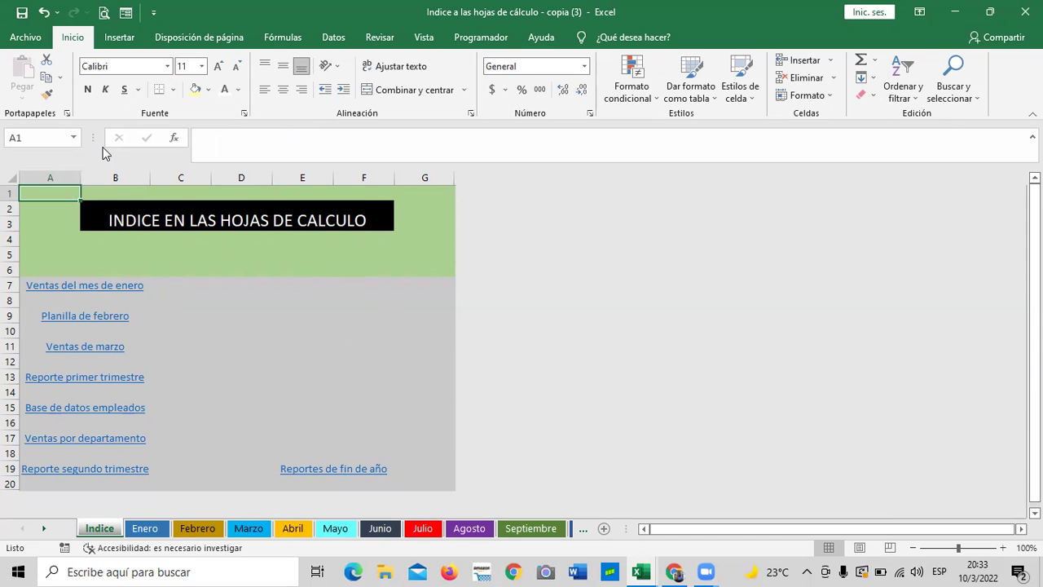
click(98, 285)
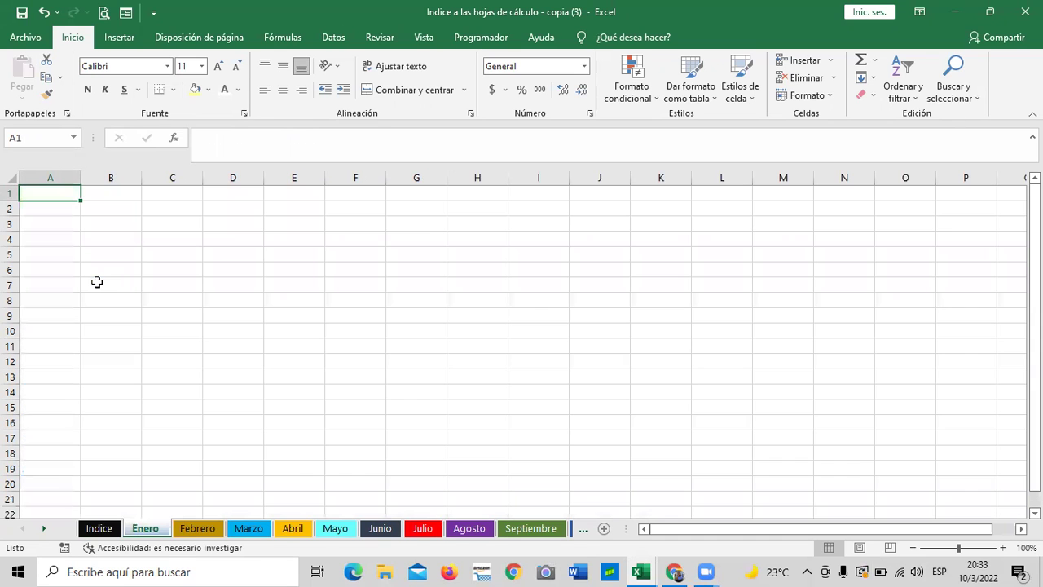
click(98, 530)
click(87, 315)
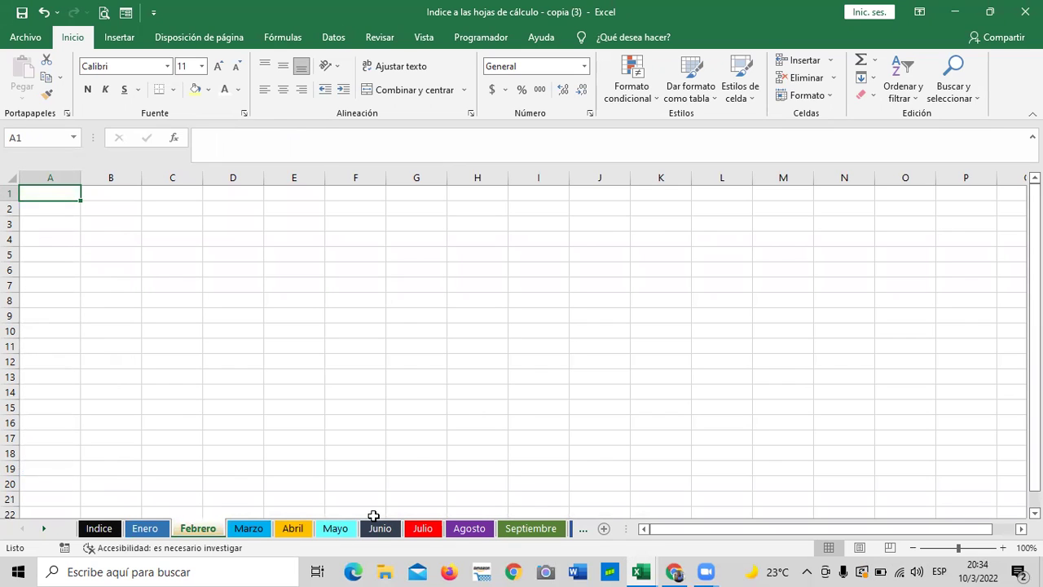
click(422, 528)
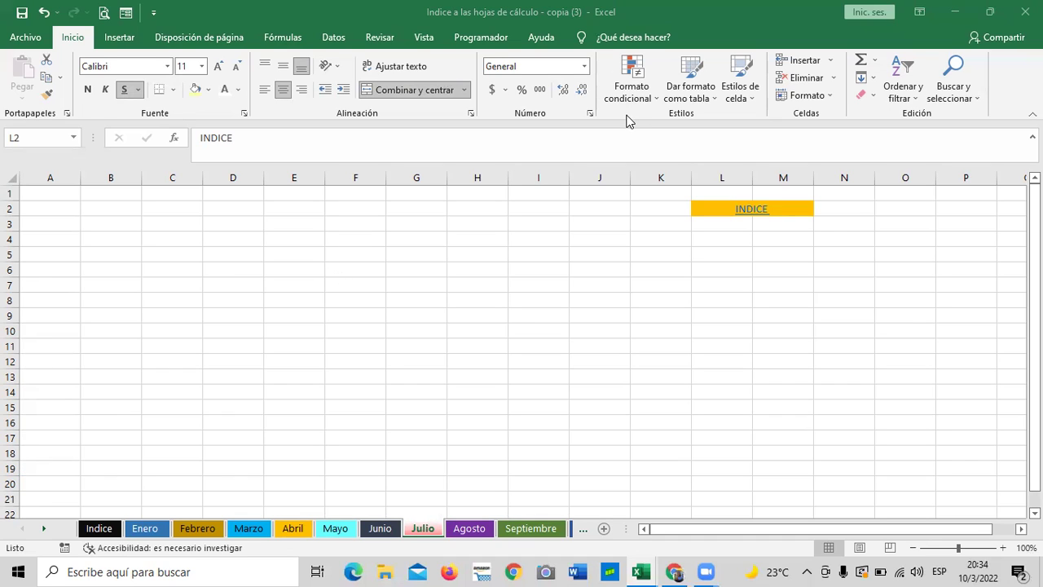
click(753, 213)
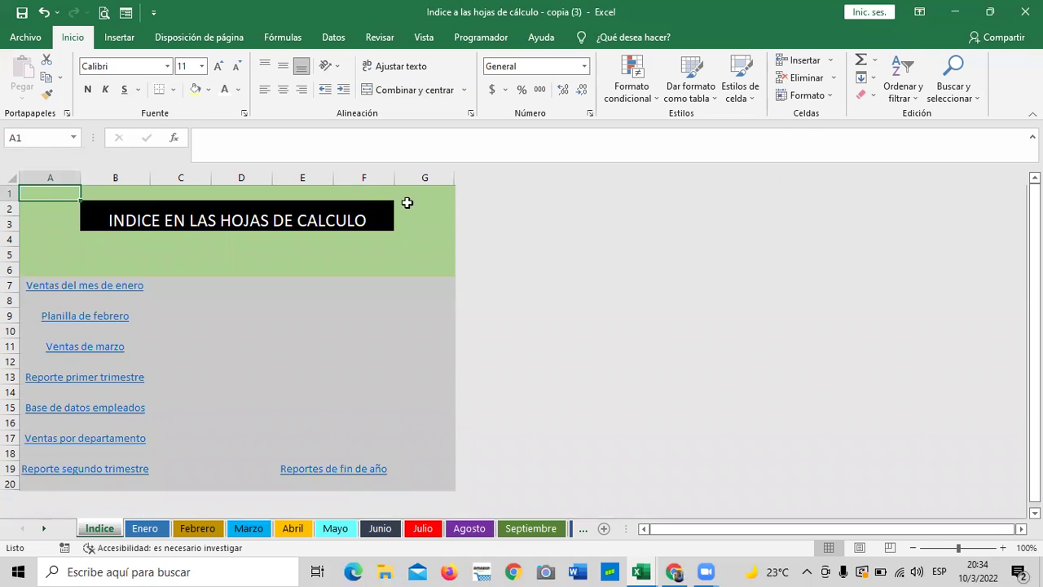
Step: Follow the "Ventas del mes de enero" link, browse the month sheets through Julio, and return to Indice with Julio's INDICE link
click(43, 528)
click(44, 528)
click(44, 528)
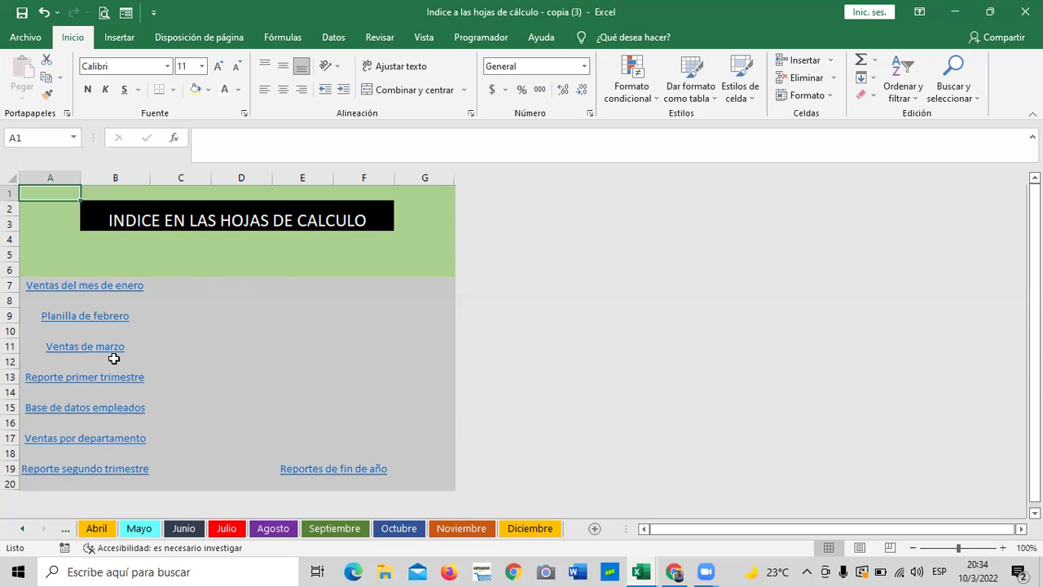
click(129, 290)
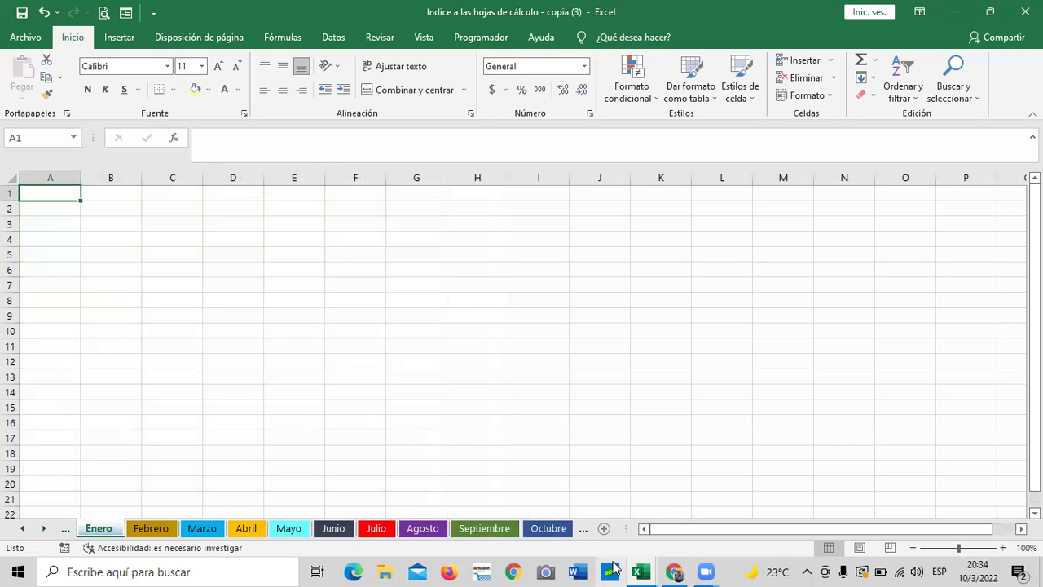
click(162, 530)
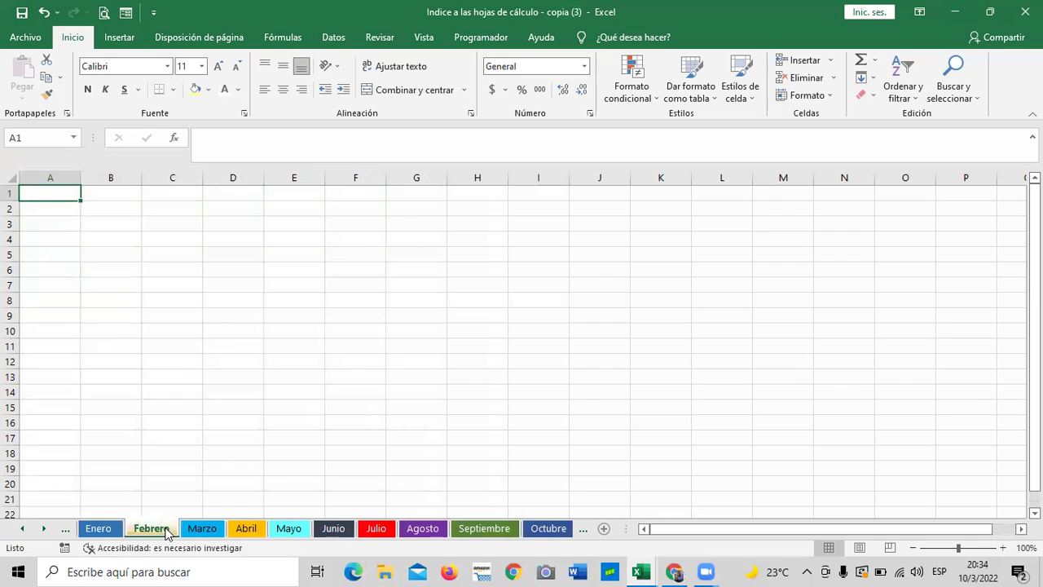
click(201, 530)
click(247, 530)
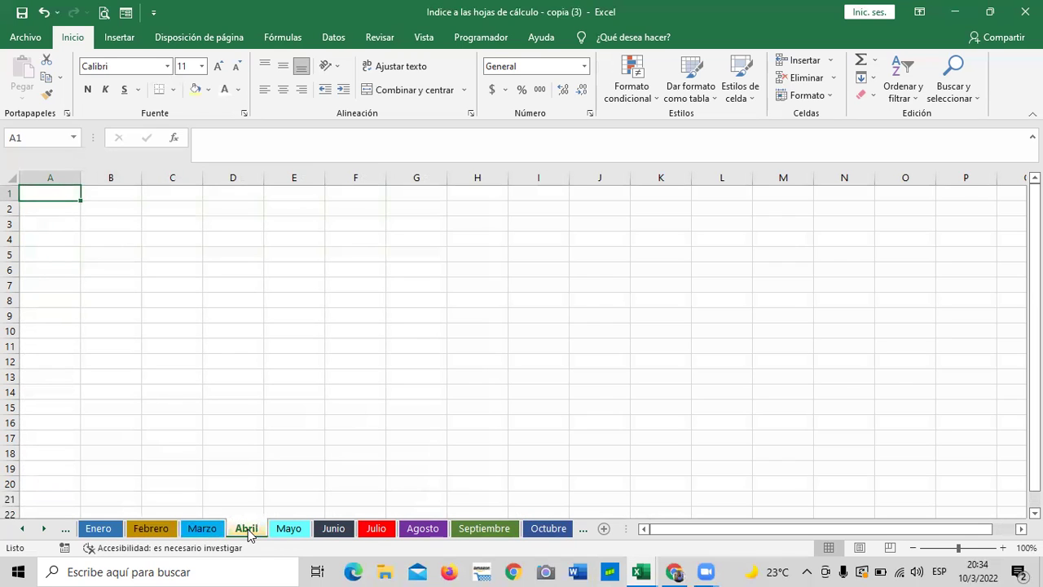
click(342, 531)
click(379, 532)
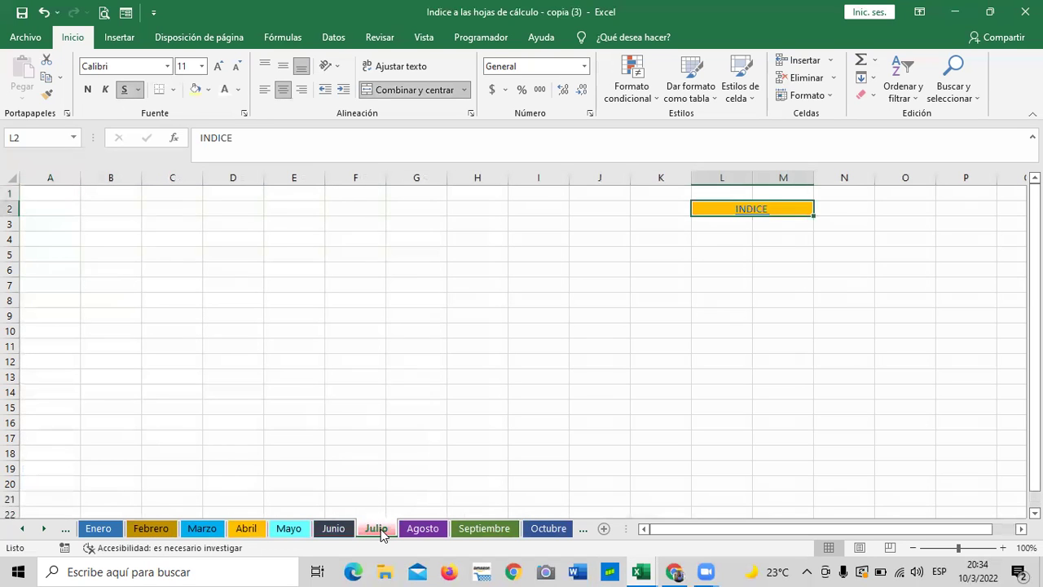
click(748, 211)
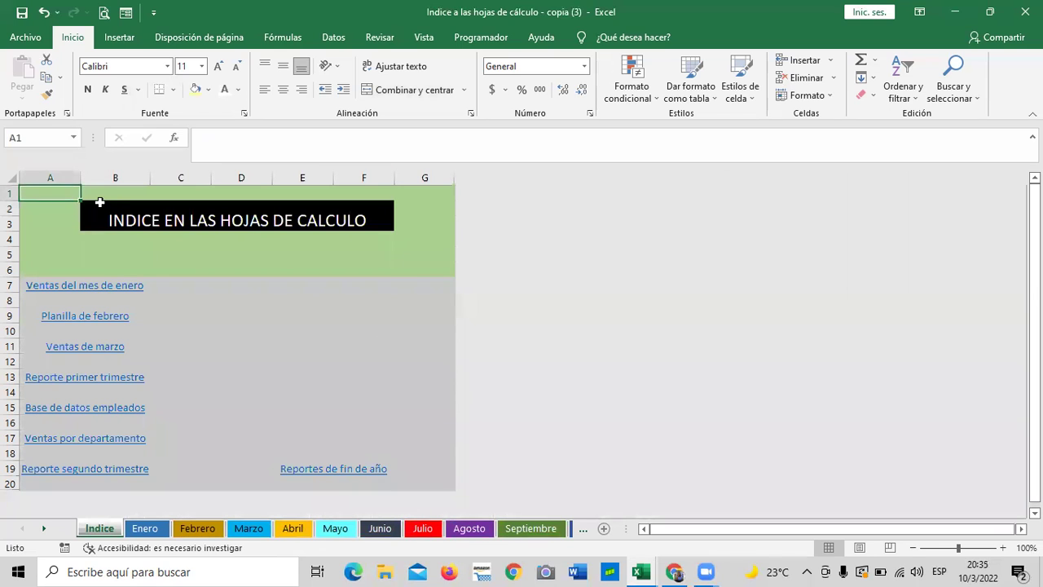
Step: Open the Diciembre sheet directly and return to the Indice sheet through its INDICE link
click(44, 528)
click(44, 528)
click(44, 528)
click(44, 528)
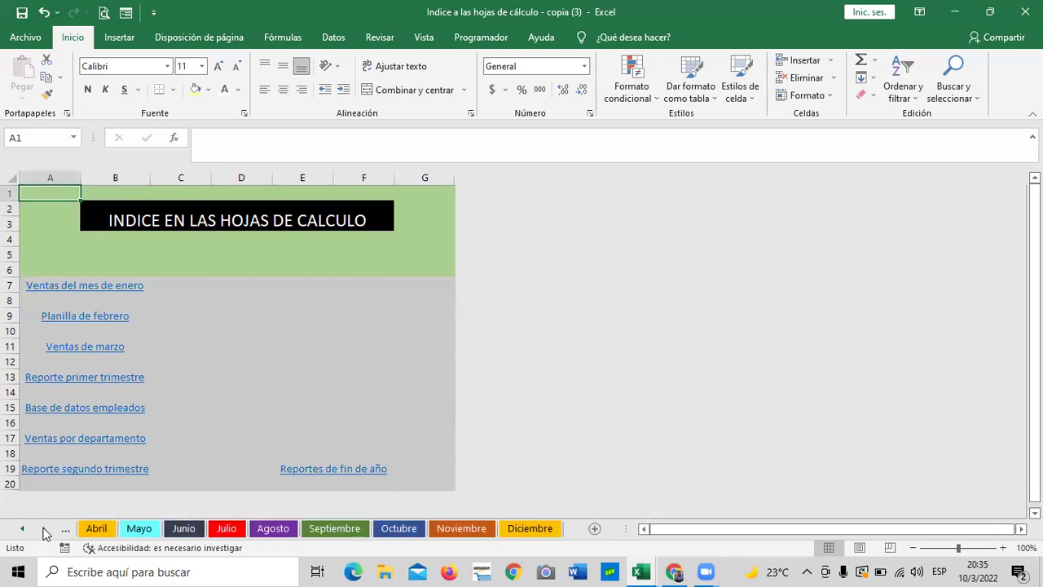
click(525, 528)
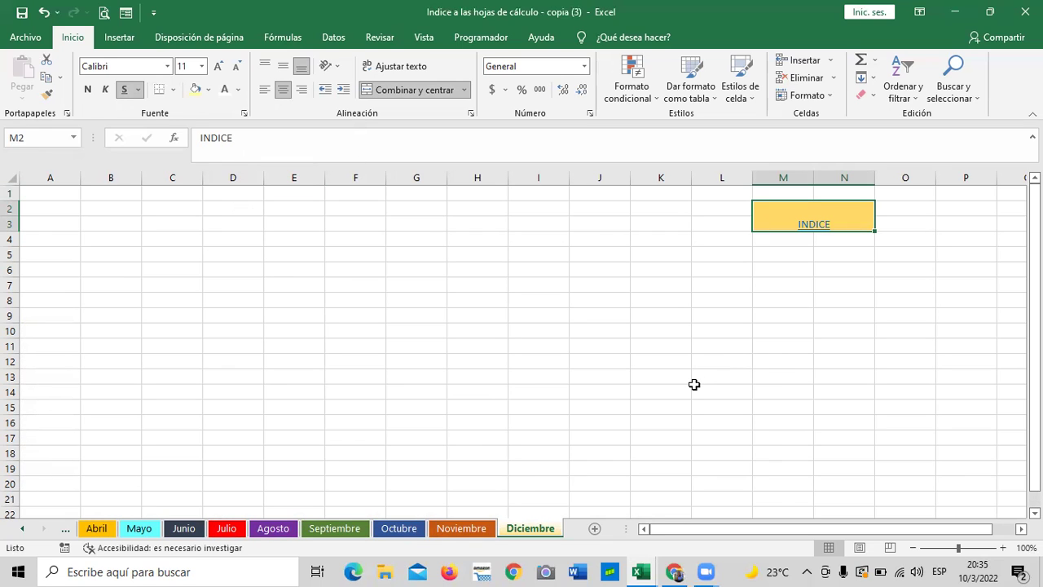
click(816, 228)
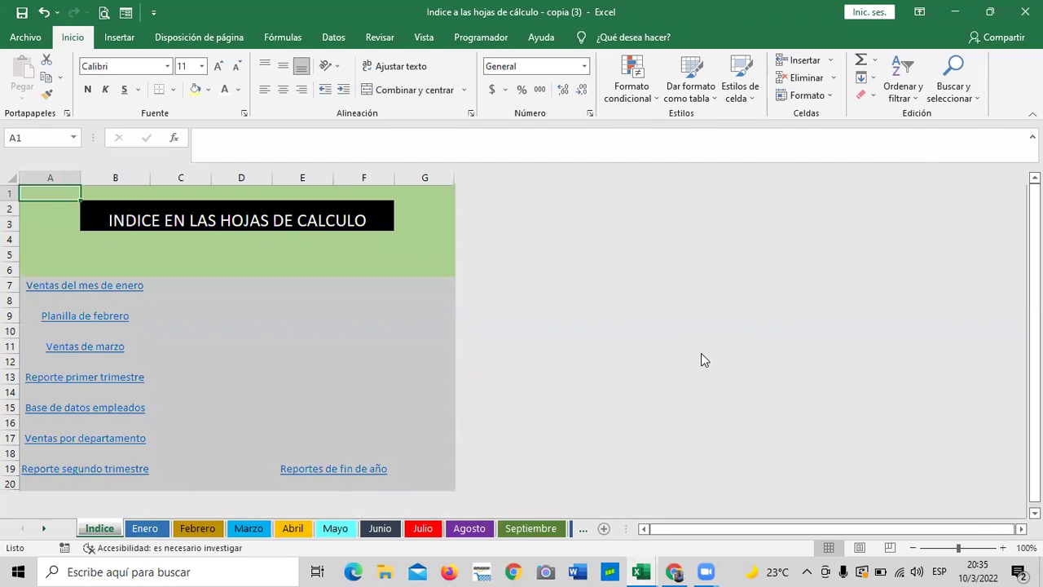
Step: Merge and center cells E17:F17 and E15:F15 on the Indice sheet
click(352, 397)
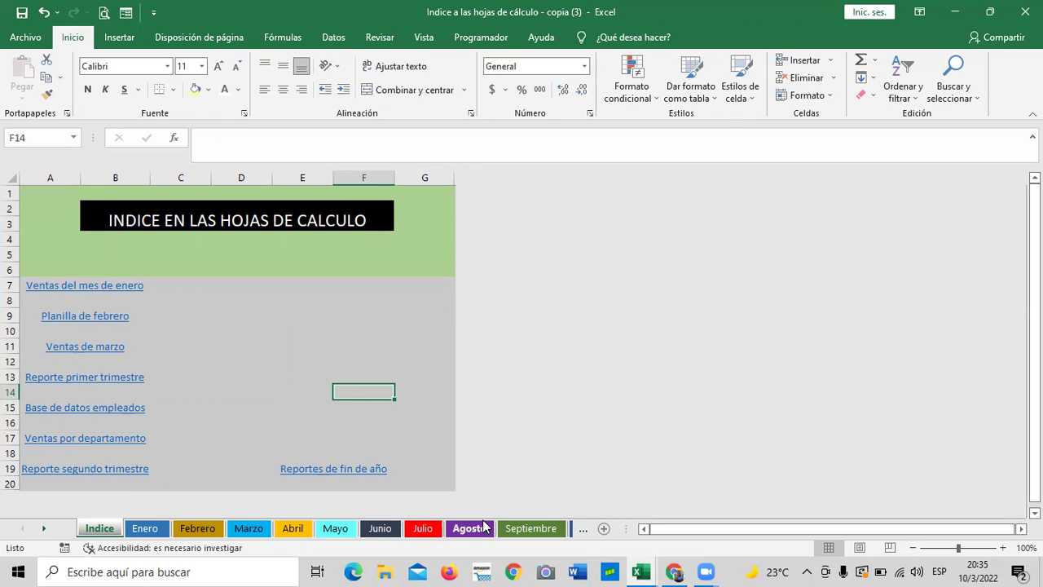
click(301, 440)
drag(294, 435, 356, 428)
click(403, 90)
drag(279, 404, 361, 396)
click(333, 432)
click(292, 408)
drag(292, 407, 349, 405)
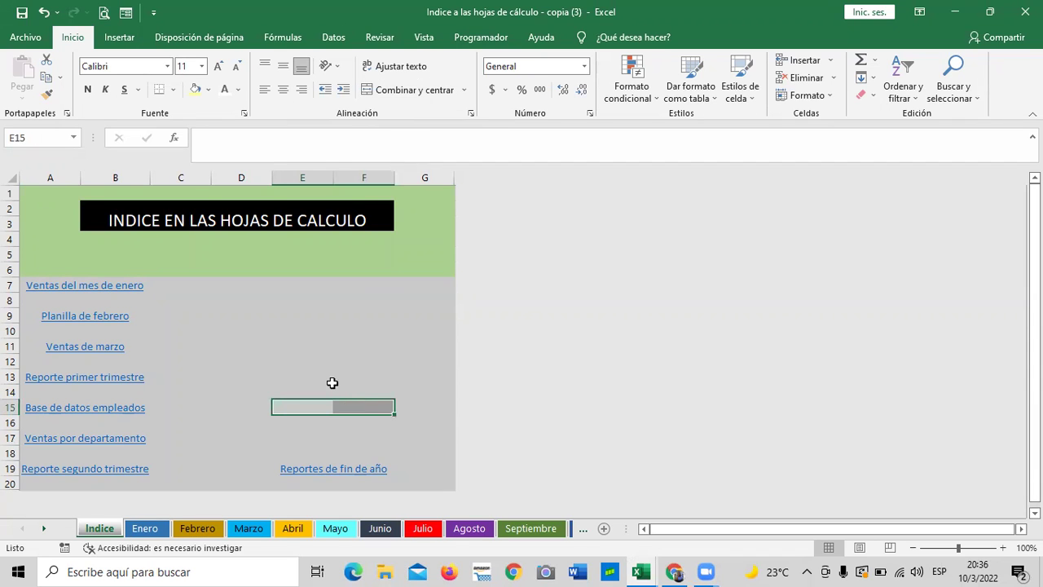
click(402, 91)
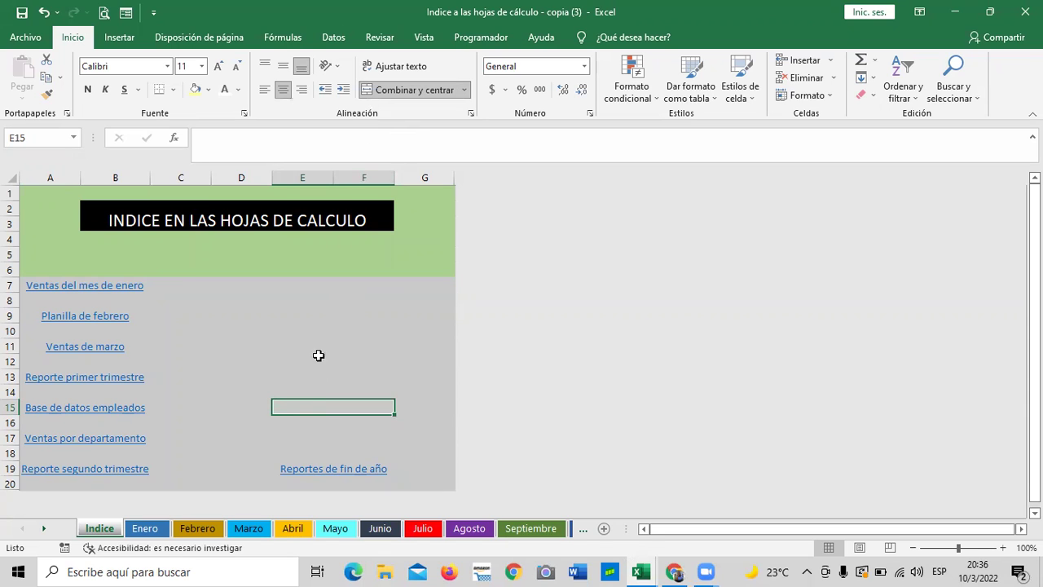
Step: Merge and center the E:F cell pairs in rows 13, 11, 9 and 7 of the Indice sheet
drag(287, 372, 354, 371)
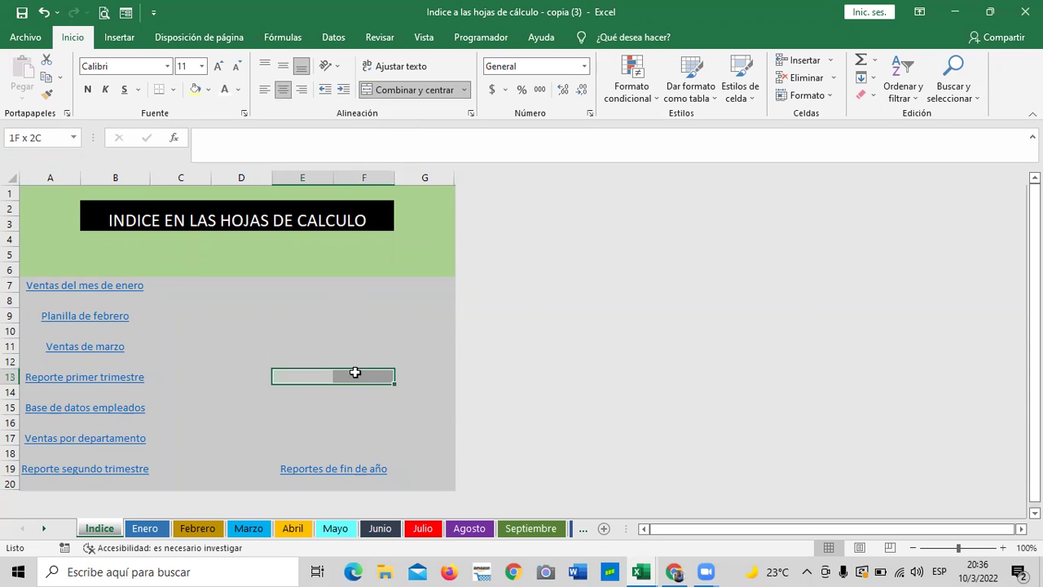
click(376, 96)
drag(286, 344, 345, 314)
click(414, 92)
click(400, 92)
drag(293, 284, 352, 278)
click(403, 91)
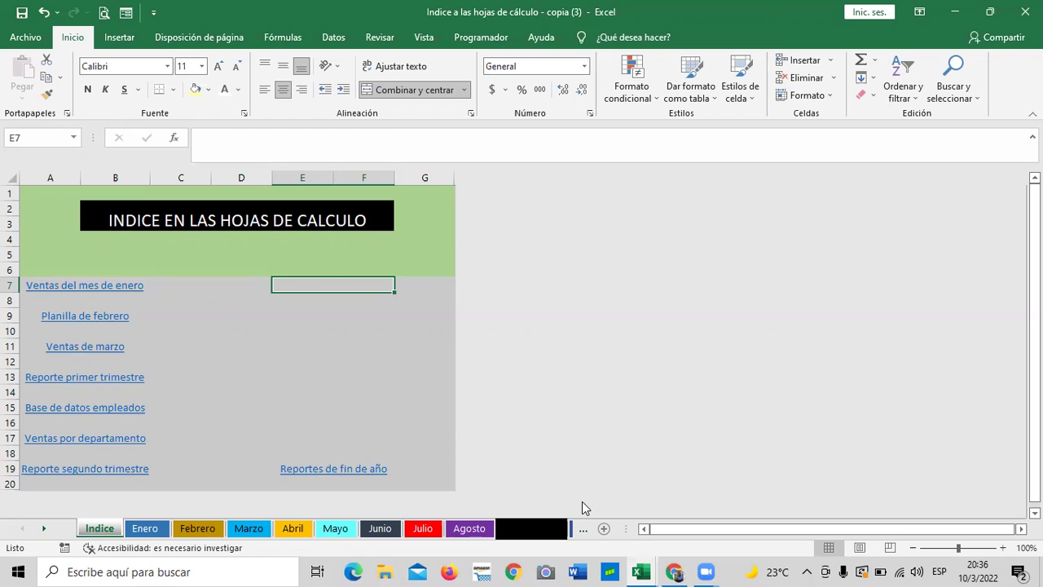
key(XF86AudioRaiseVolume)
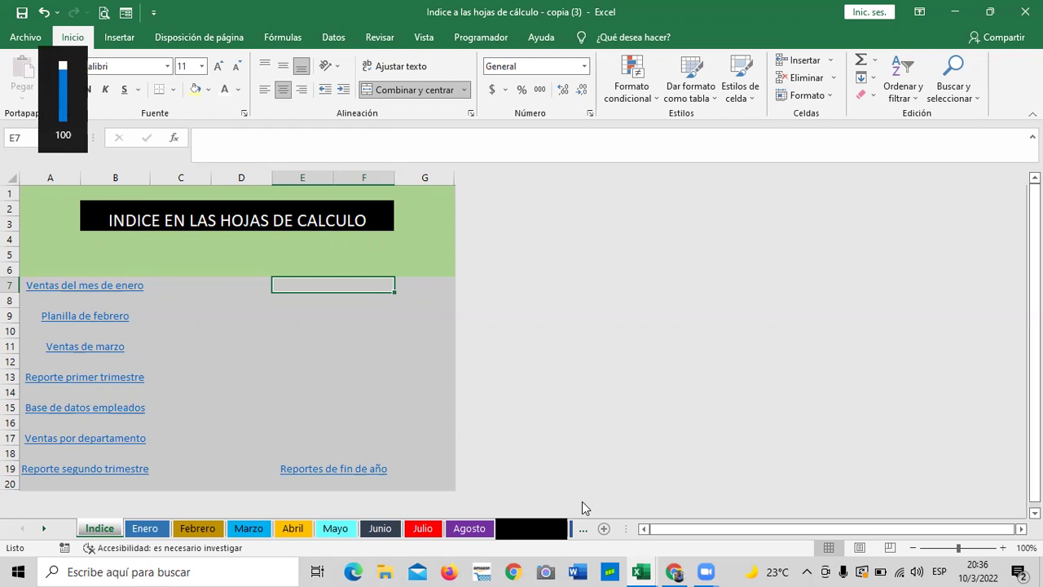
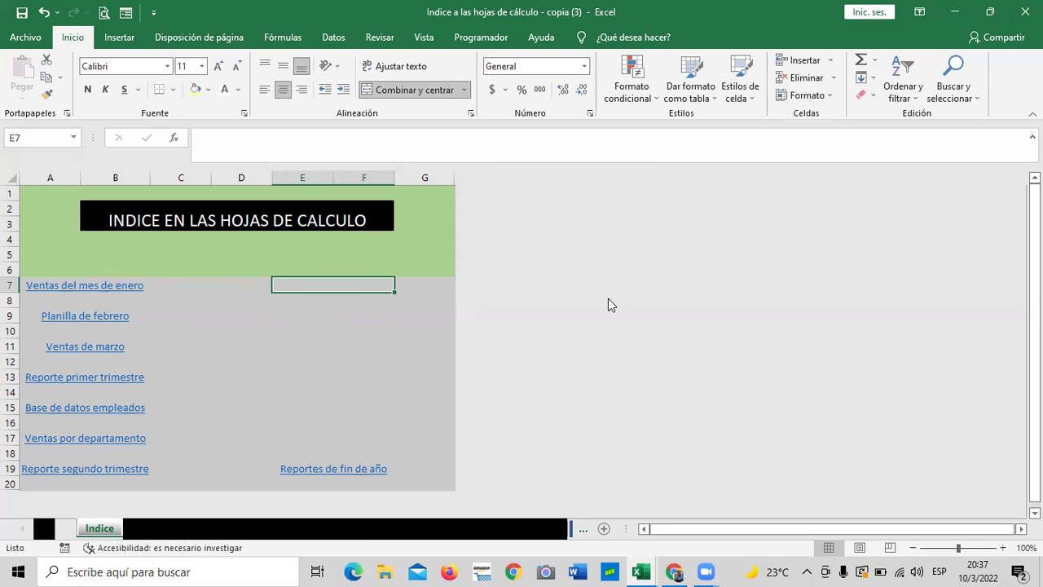
Step: Switch to the other open workbook, "Indice a las hojas de cálculo - copia", and select cell F16 on Hoja4
mouse_move(643, 569)
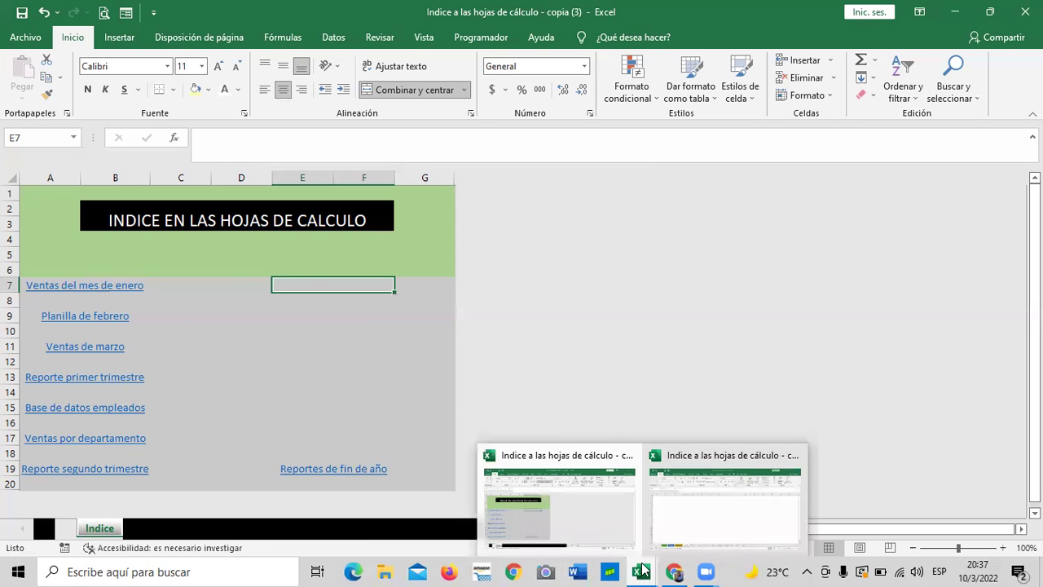
click(682, 503)
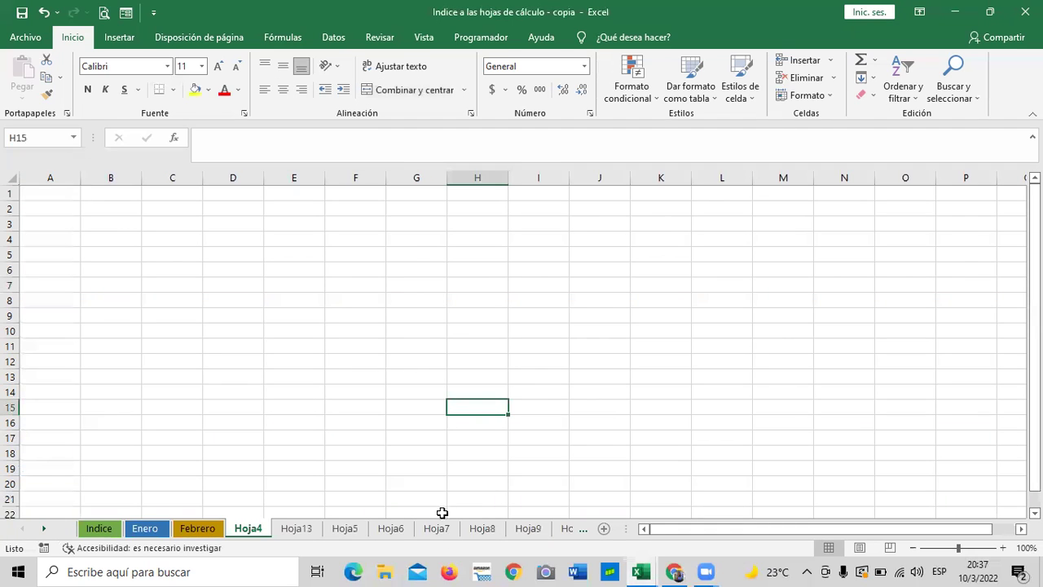
click(333, 419)
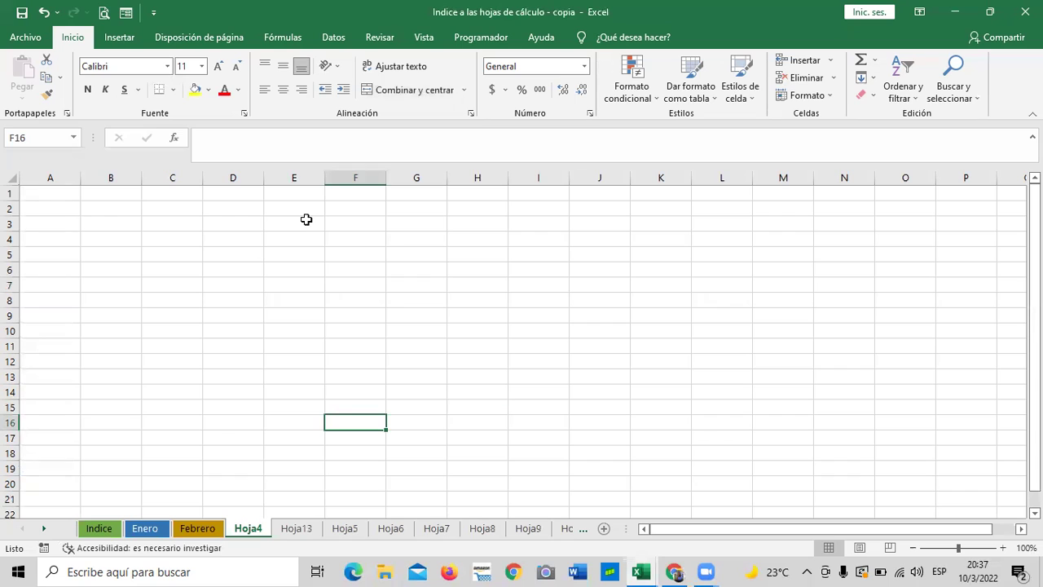
Step: Look through the workbook's last sheets, from Hoja12 back to Hoja8, and return to the start of the sheet list
click(42, 531)
click(43, 532)
click(42, 531)
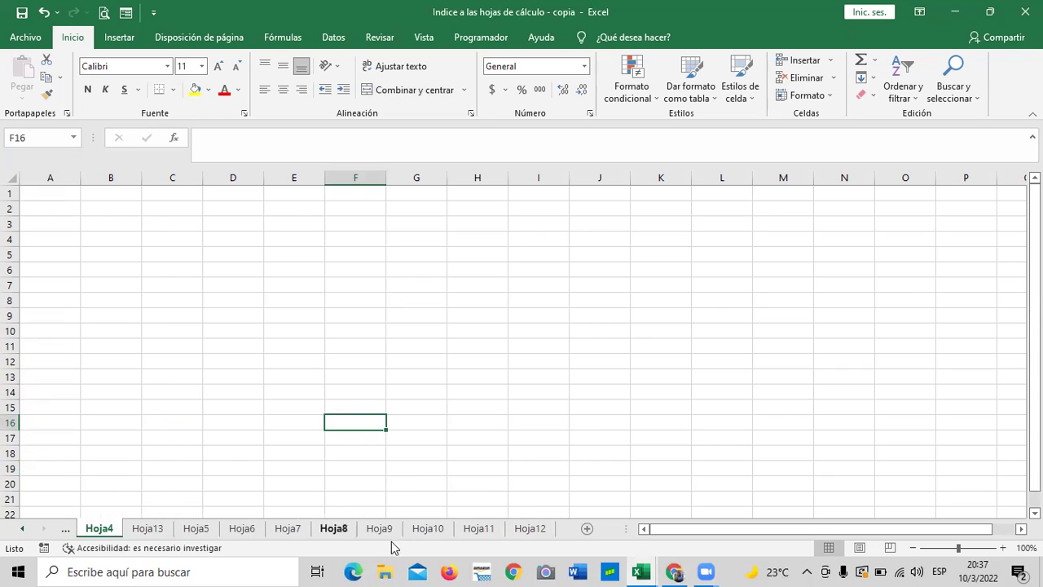
click(524, 530)
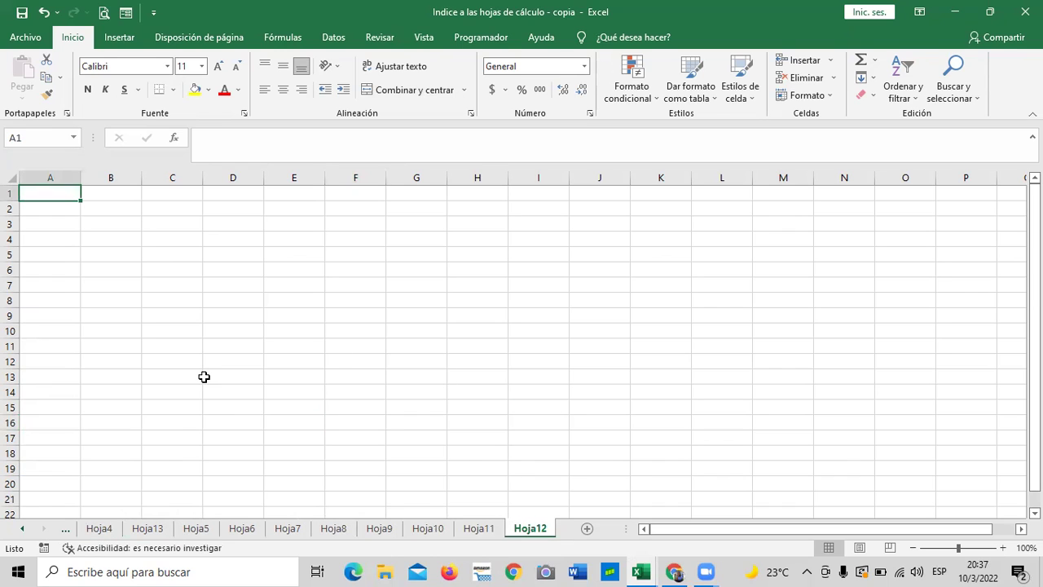
click(487, 530)
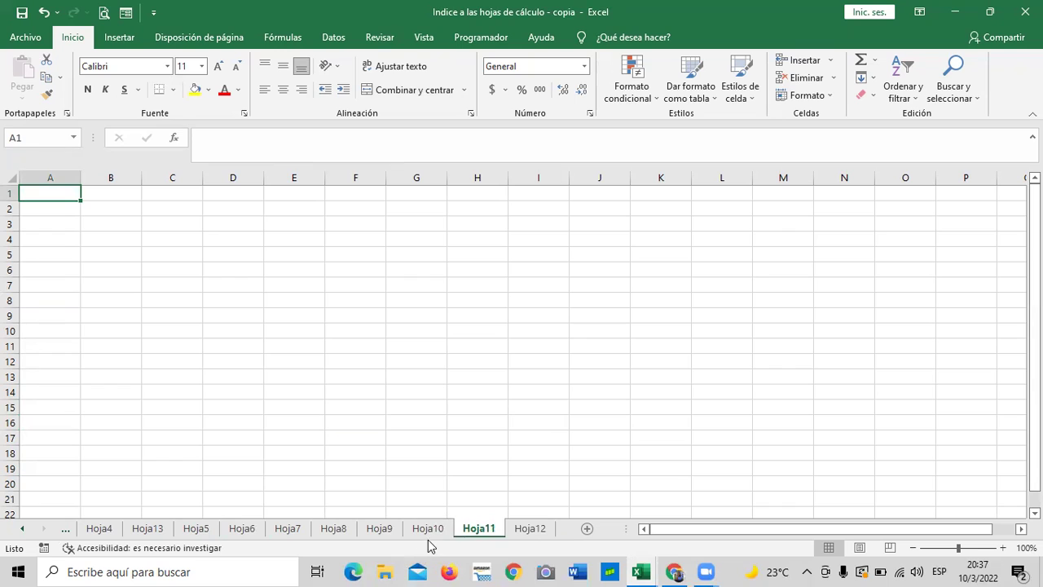
click(430, 530)
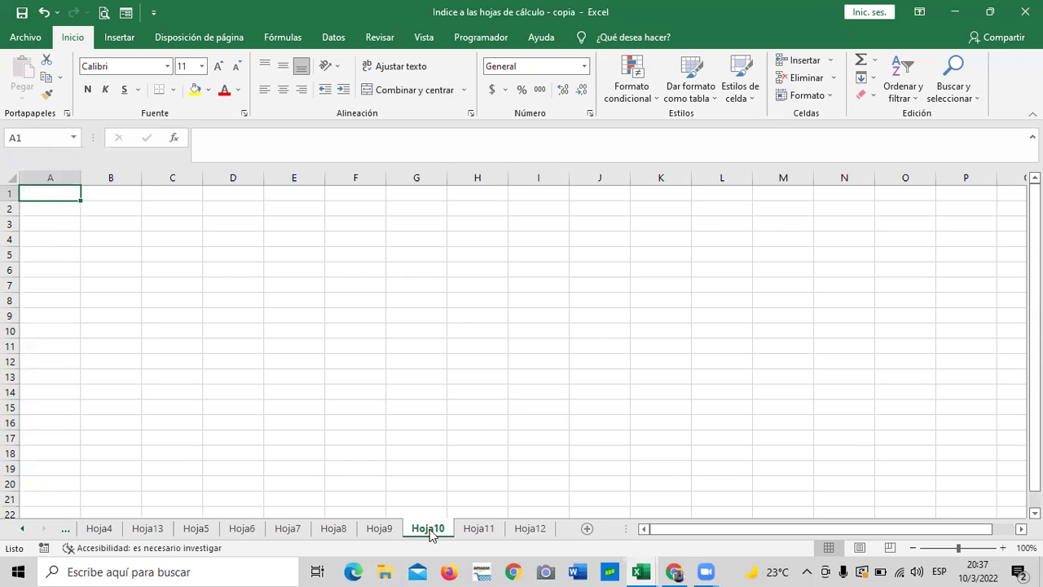
click(379, 530)
click(333, 529)
click(307, 372)
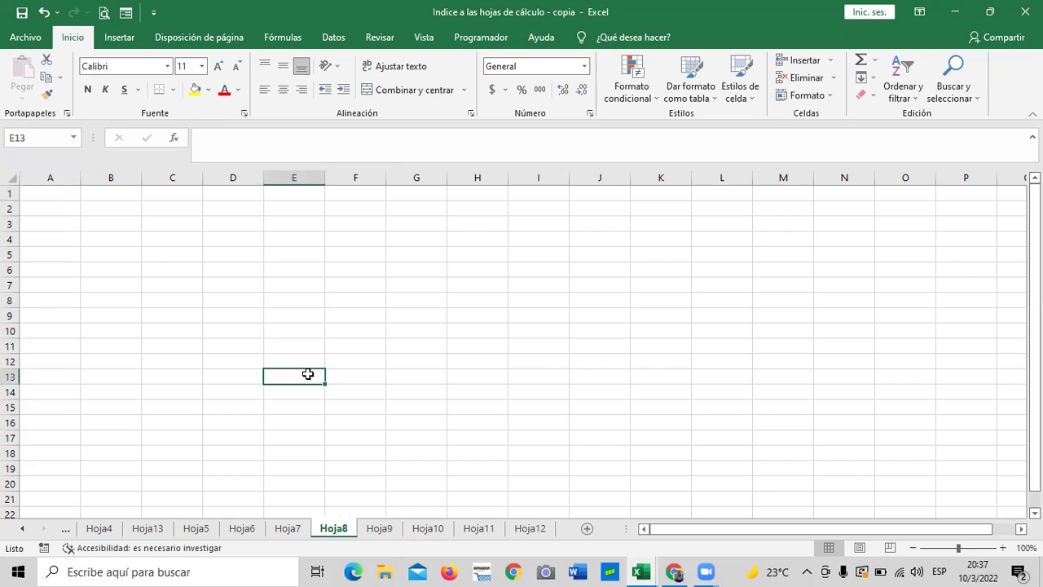
click(23, 530)
click(24, 531)
click(23, 531)
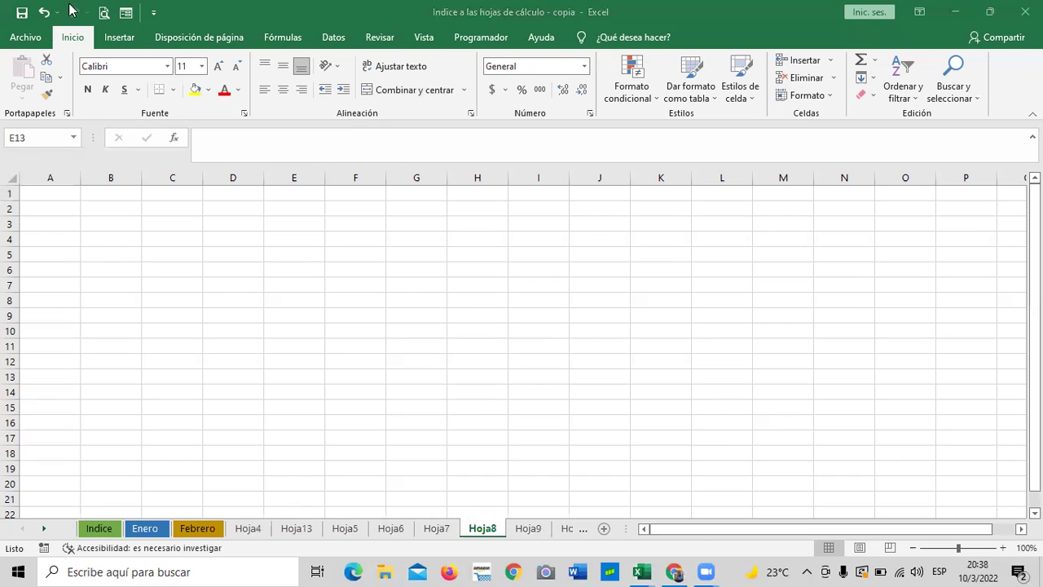
Step: Examine the illustration options and the gallery of shapes that can be inserted on Hoja8
click(116, 41)
click(193, 101)
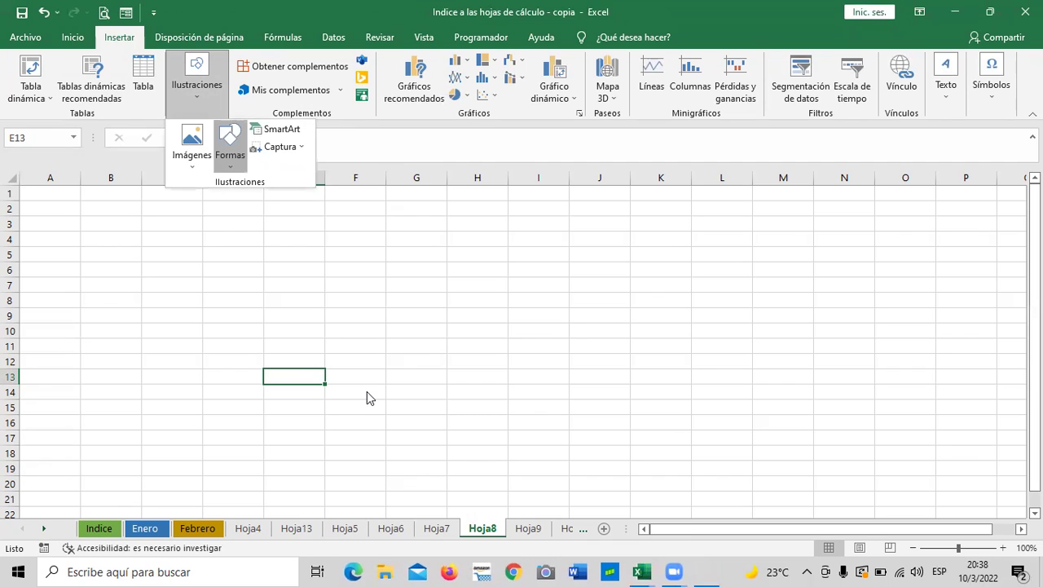
click(367, 393)
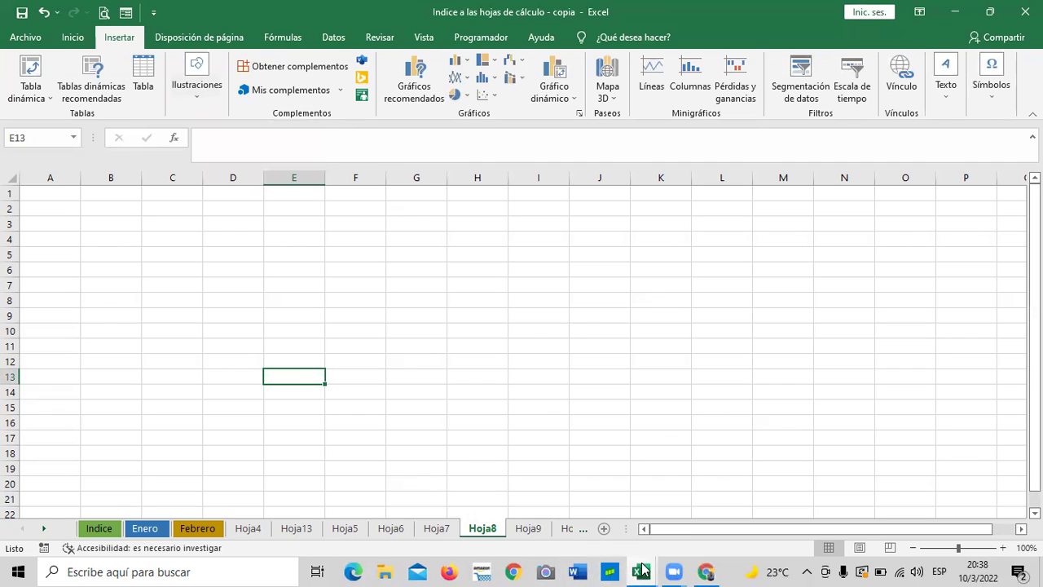
mouse_move(642, 571)
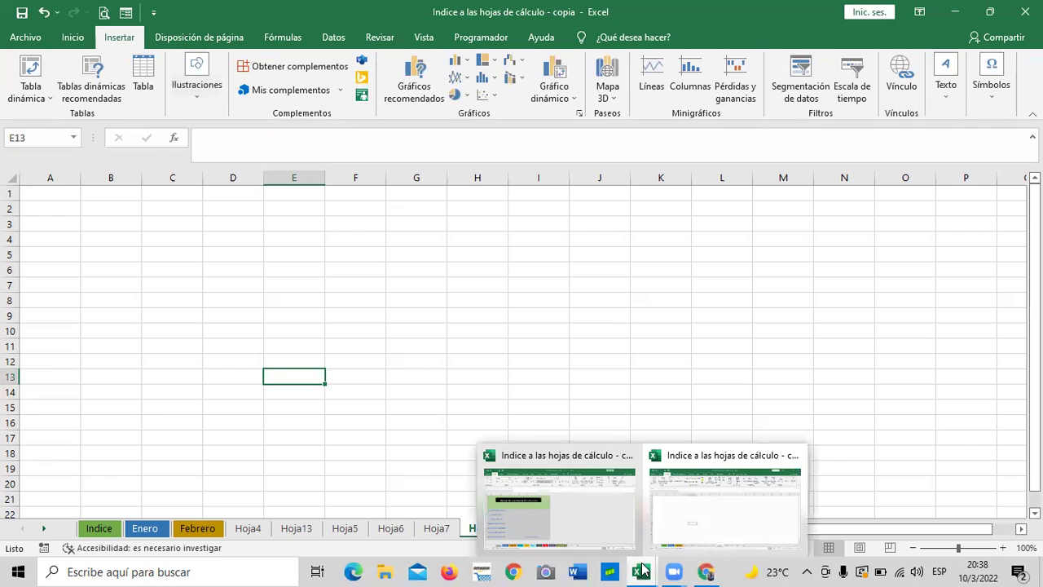
click(678, 510)
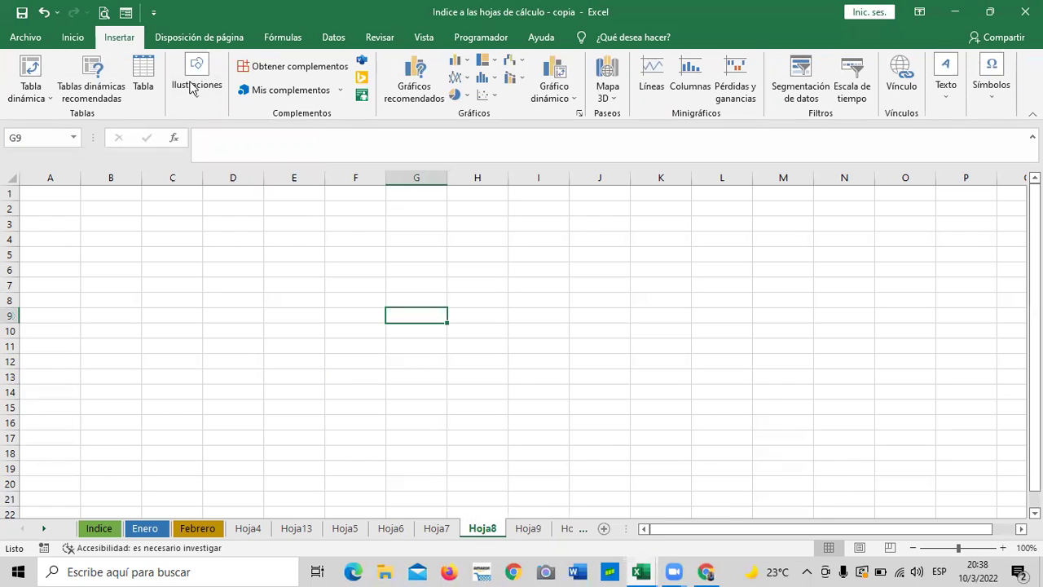
click(195, 93)
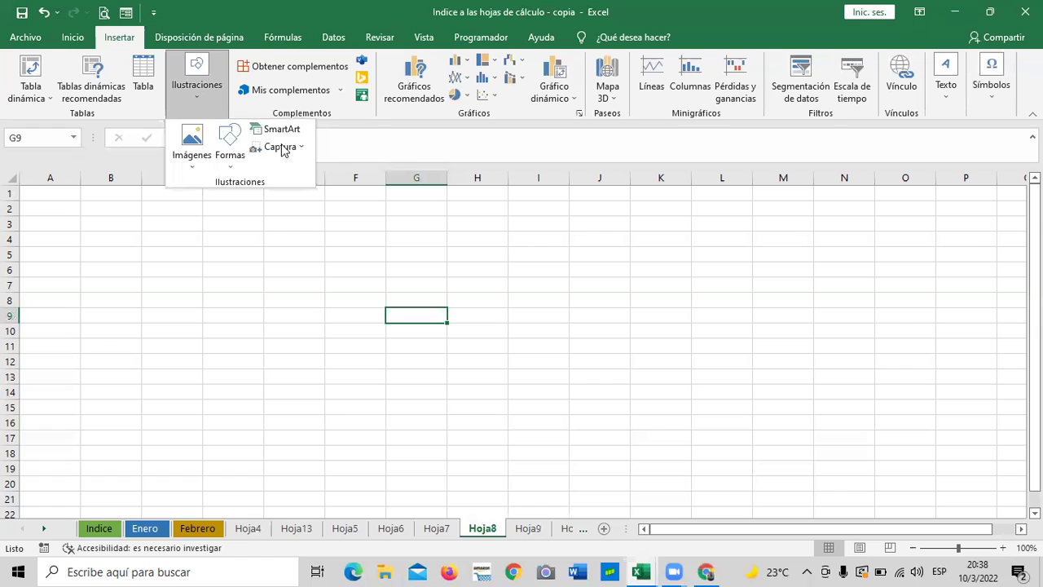
click(233, 168)
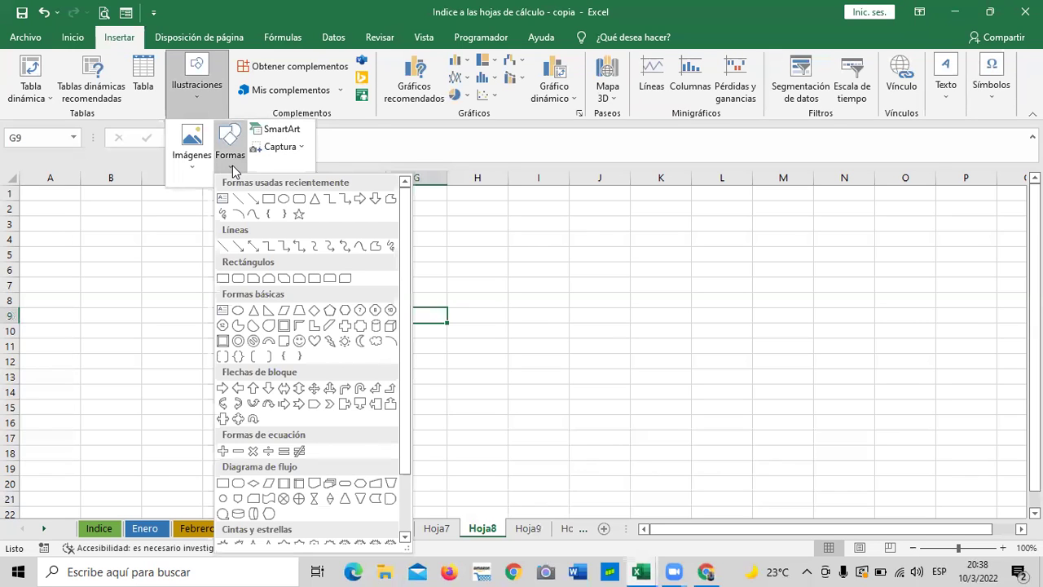
Step: Examine the SmartArt graphic categories, including Listas, Procesos, Ciclos, Jerarquía, Matriz and Pirámide, and close the chooser without inserting anything
click(273, 130)
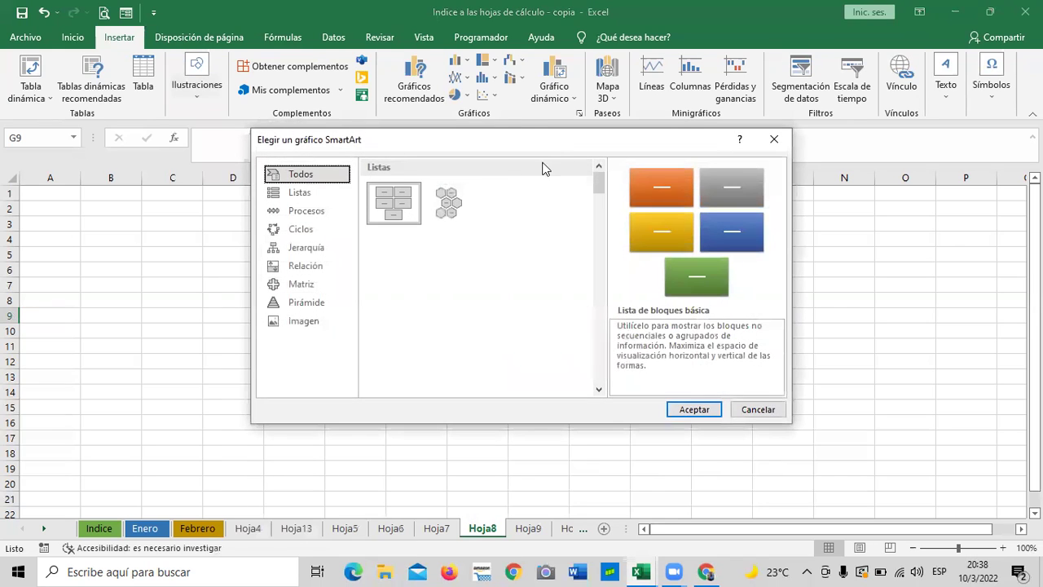
drag(459, 133, 384, 131)
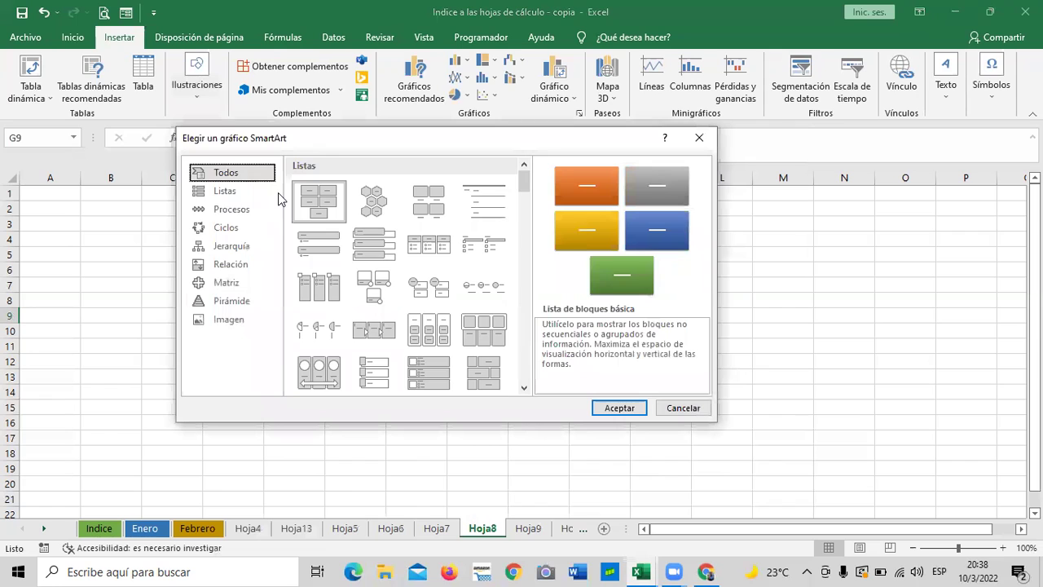
click(243, 193)
click(234, 211)
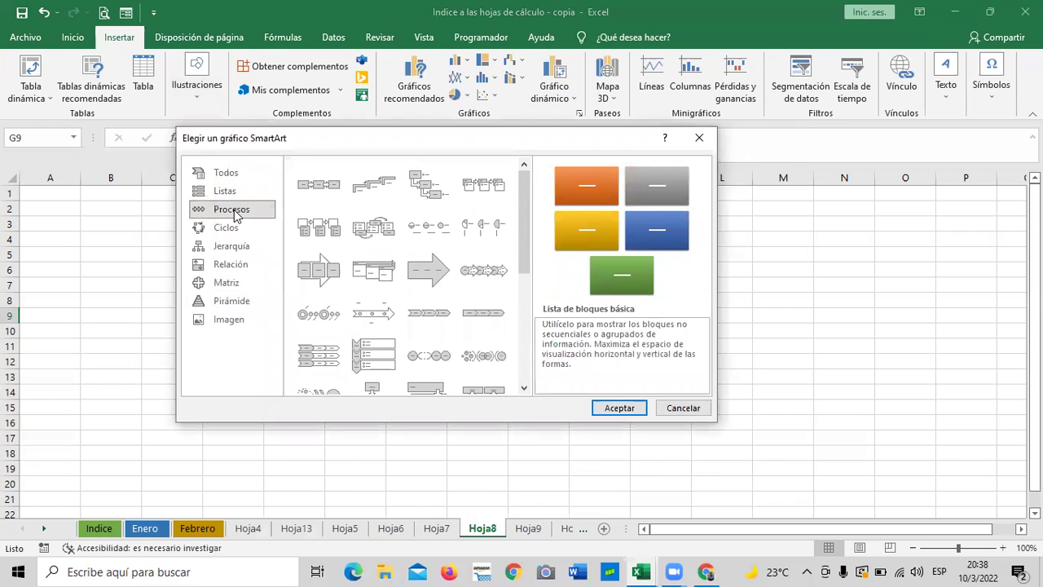
click(235, 229)
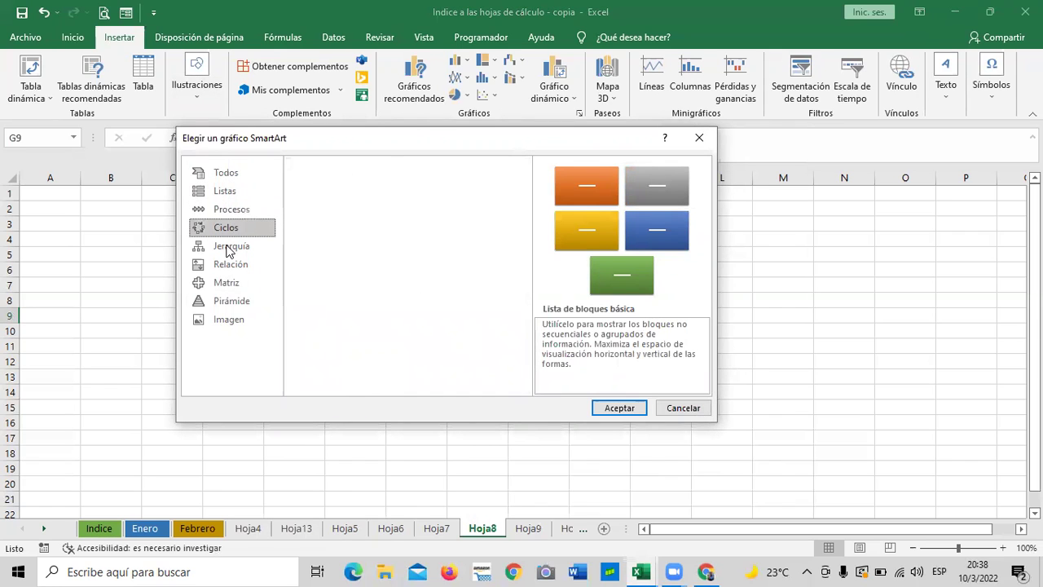
click(222, 249)
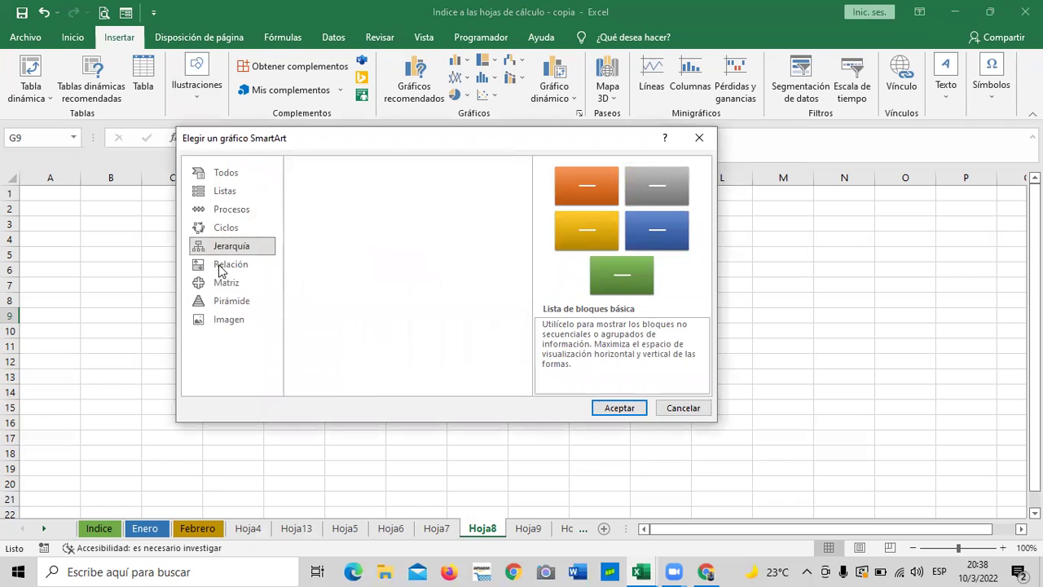
click(238, 281)
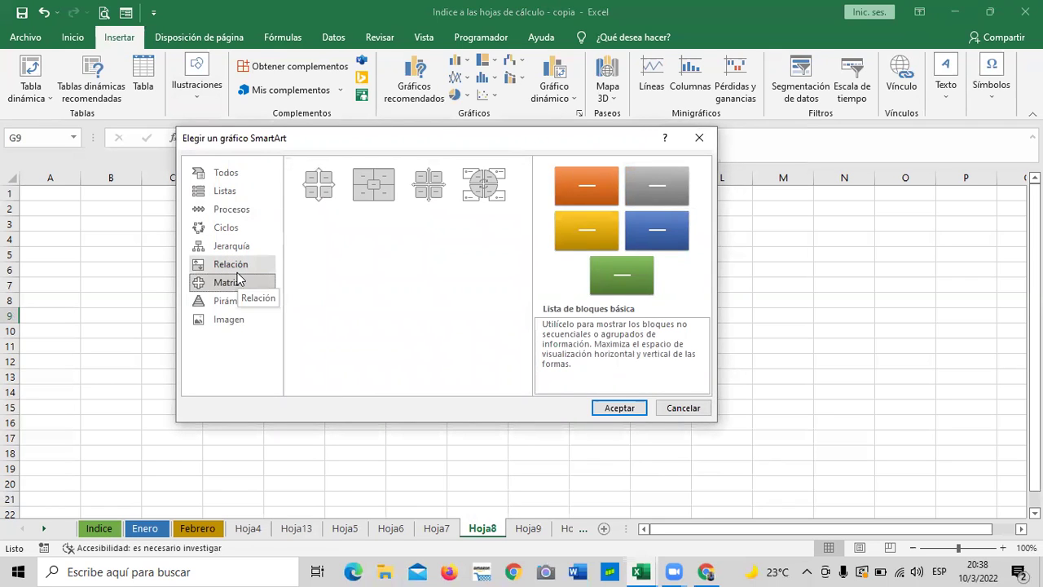
click(226, 301)
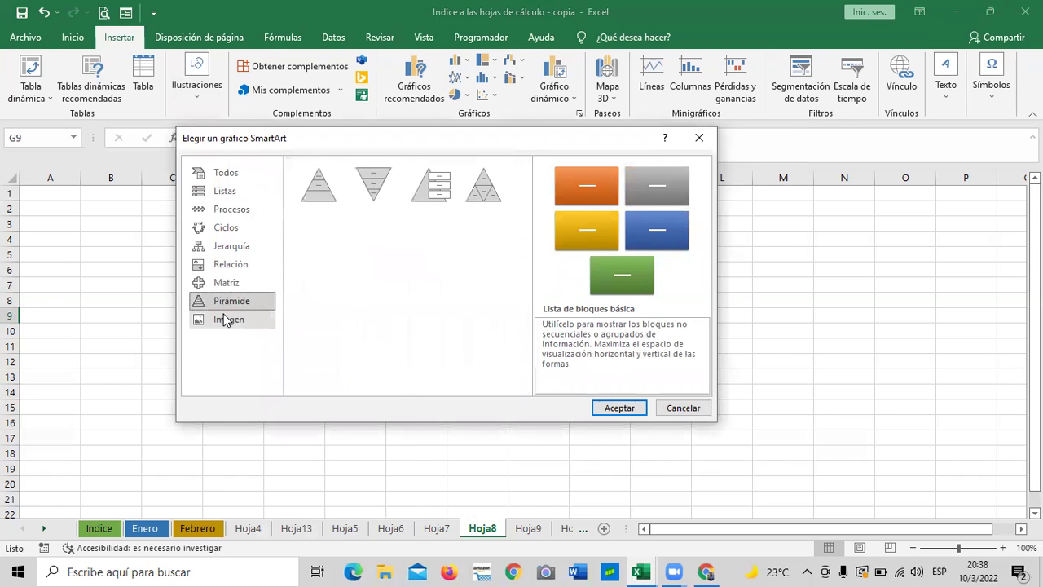
click(254, 172)
click(226, 190)
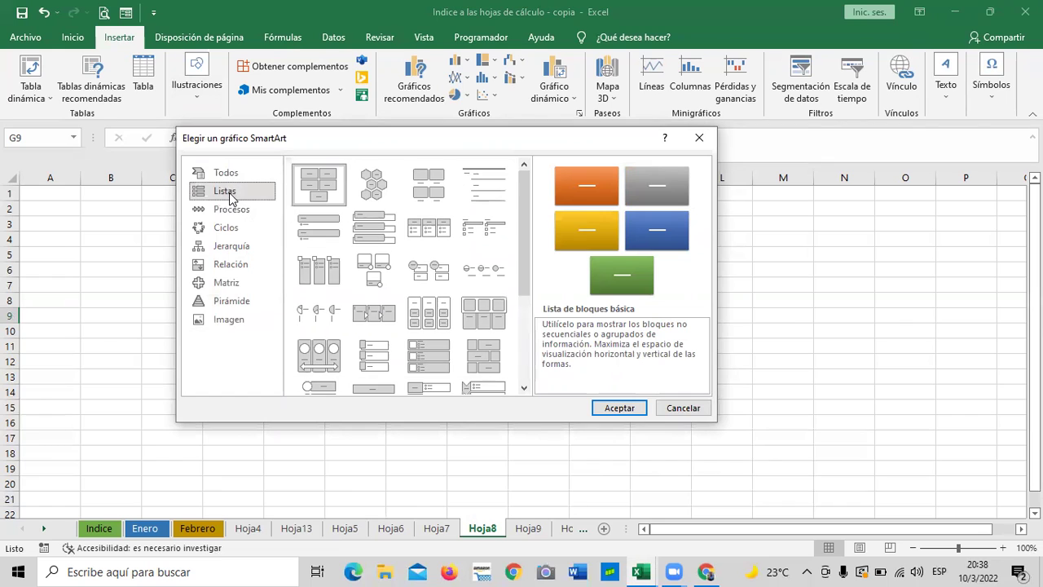
click(699, 139)
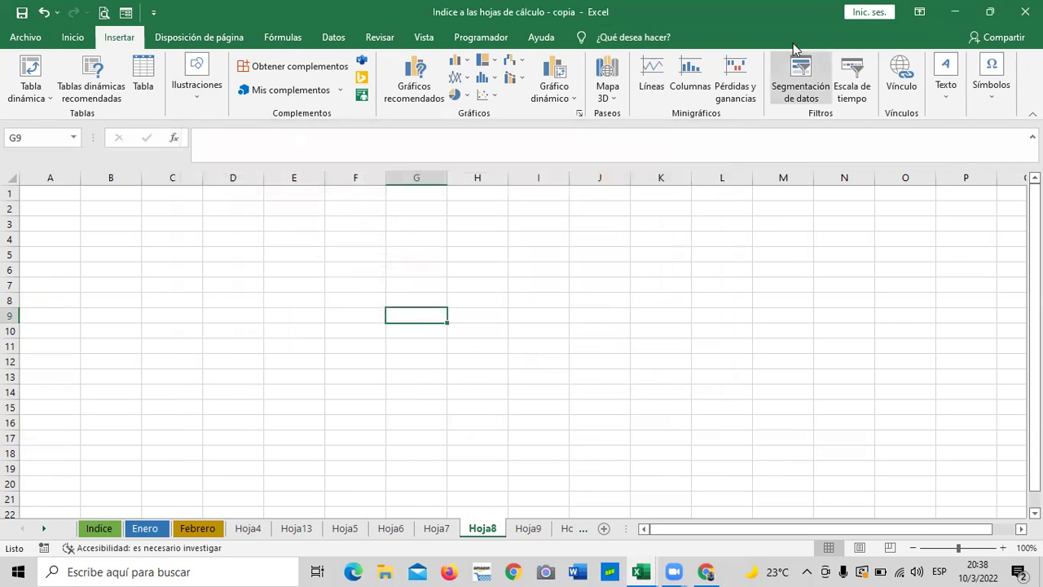
Step: Display the developer commands and go to the Enero sheet
click(559, 280)
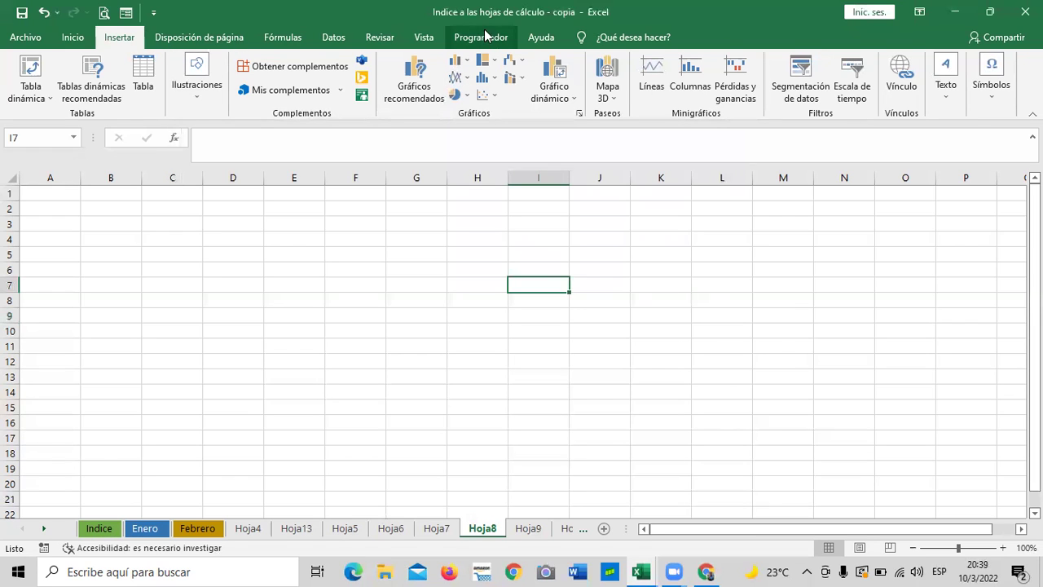
scroll(481, 122, down, 6)
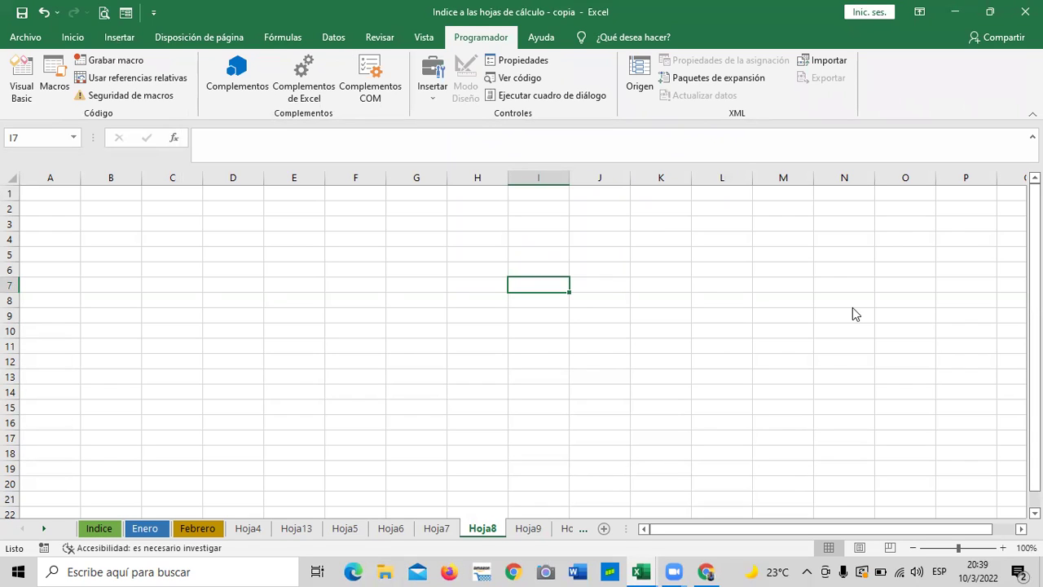
click(104, 529)
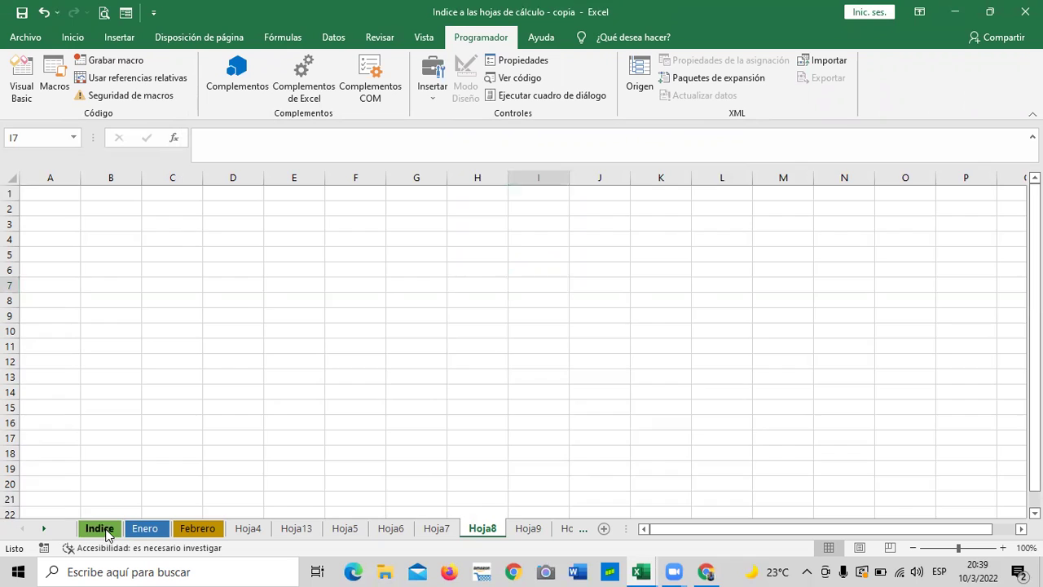
click(145, 529)
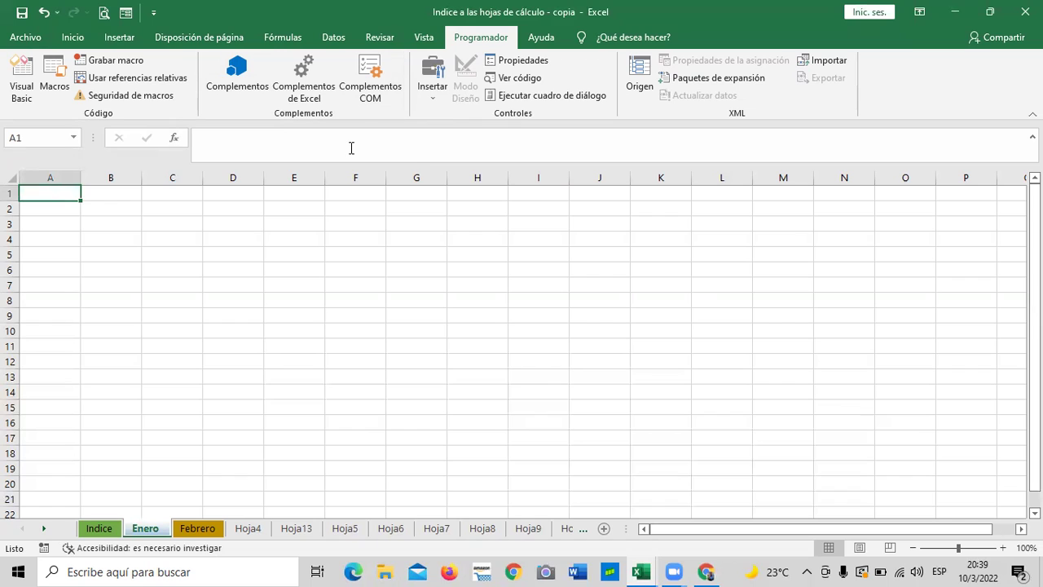
Step: Draw a form-control button over about cells D1 to E3 of the Enero sheet
click(432, 88)
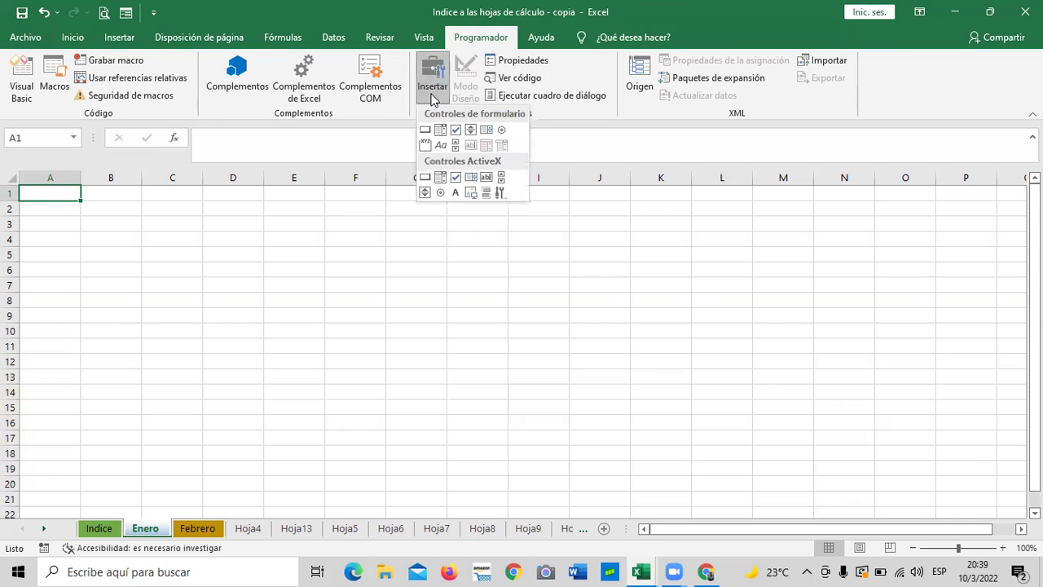
click(485, 36)
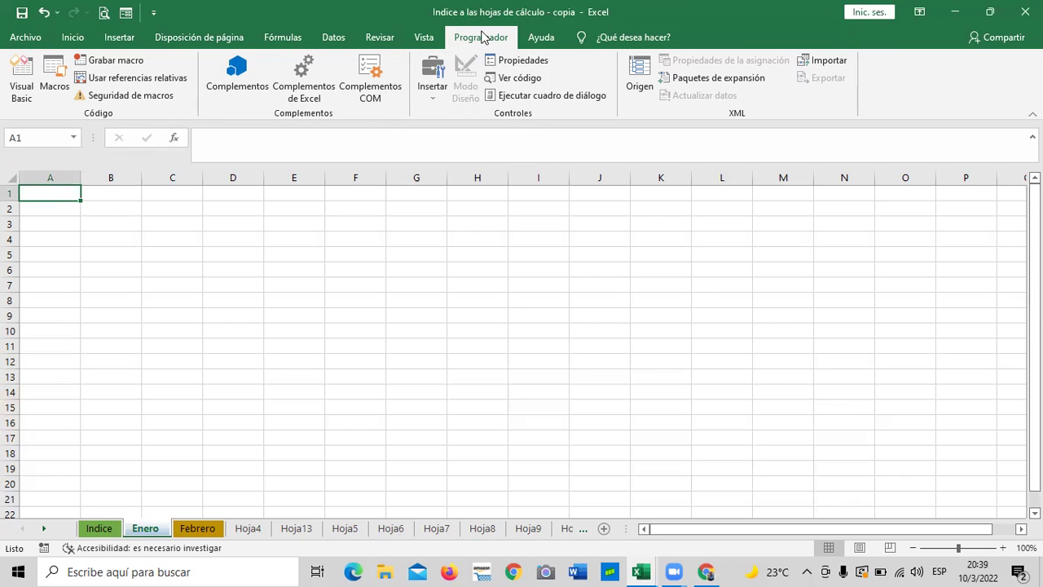
click(432, 98)
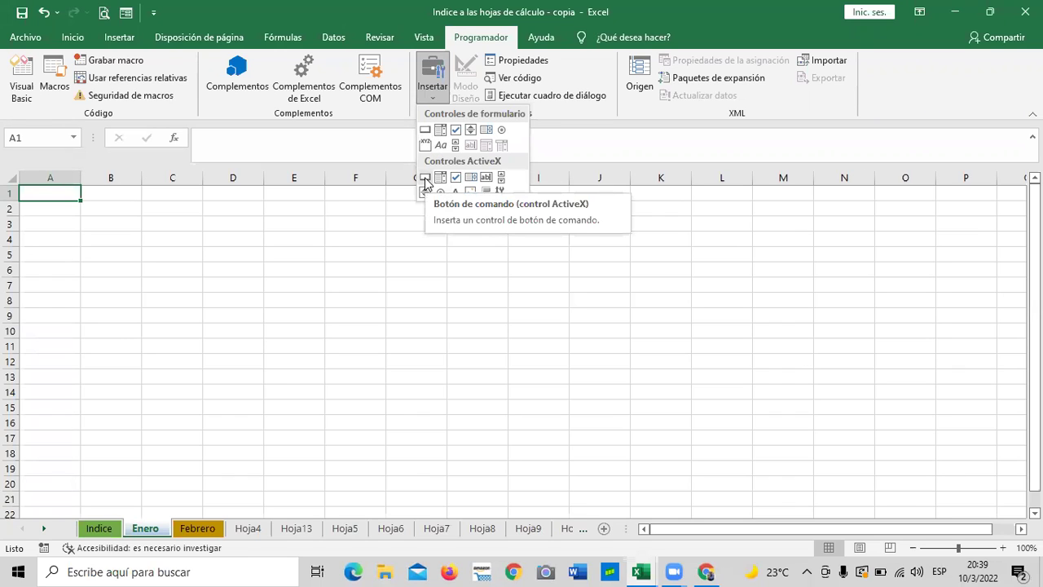
click(424, 133)
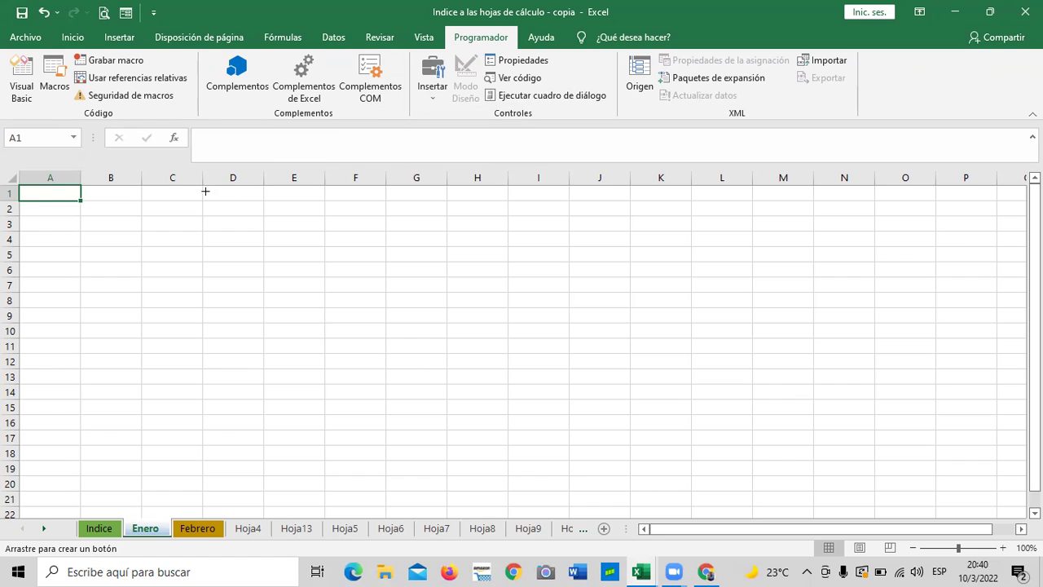
drag(203, 191, 202, 198)
drag(203, 192, 321, 229)
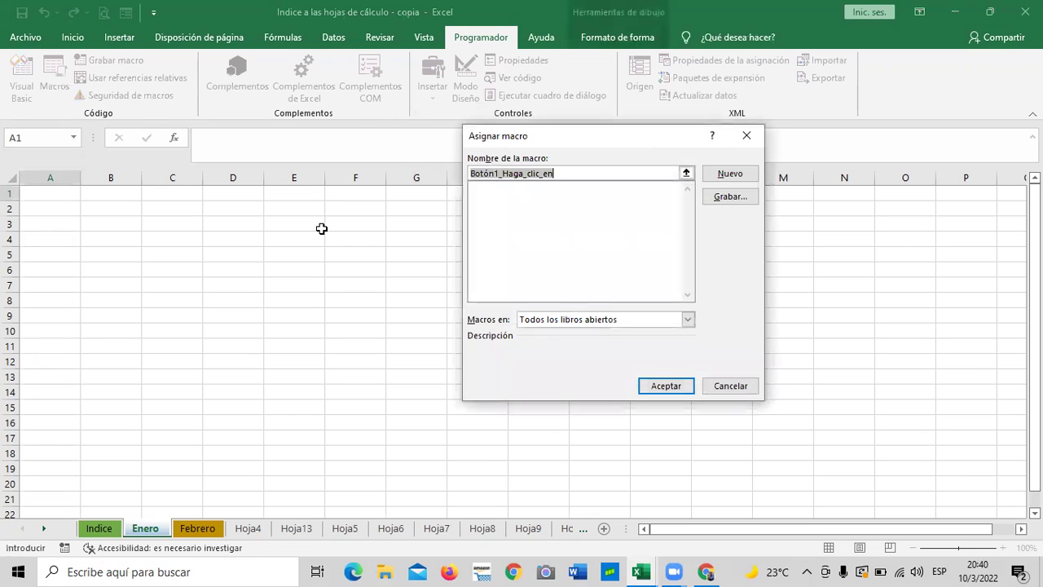
Step: Create a new macro for the button under the proposed name Botón1_Haga_clic_en
drag(631, 139, 595, 147)
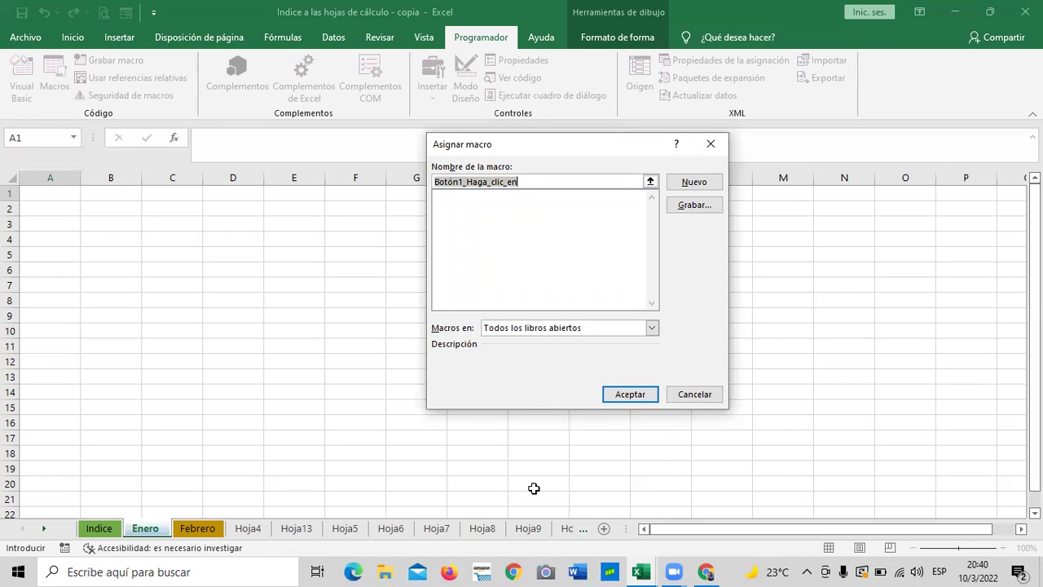
key(Escape)
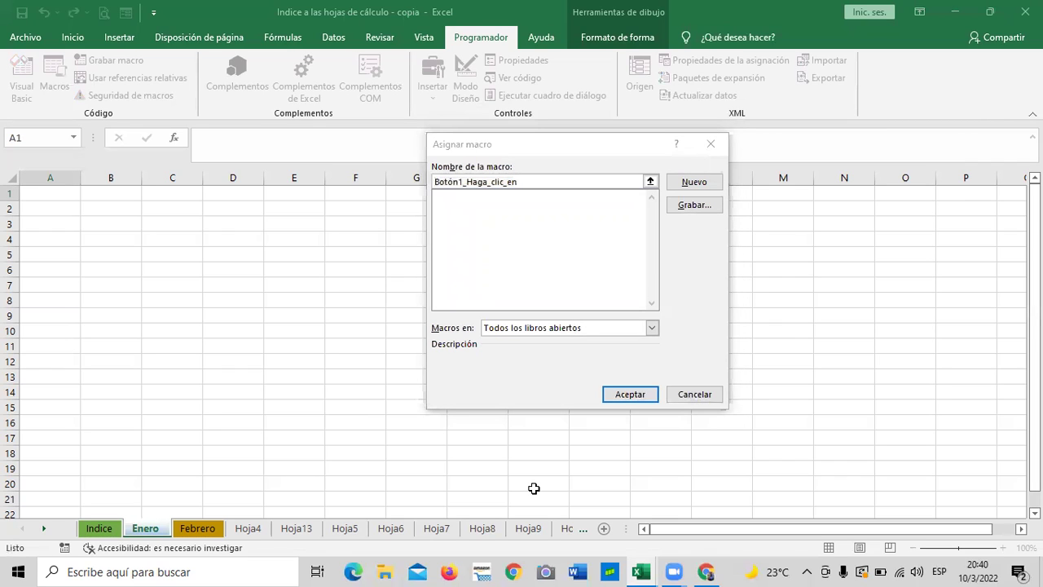
click(698, 182)
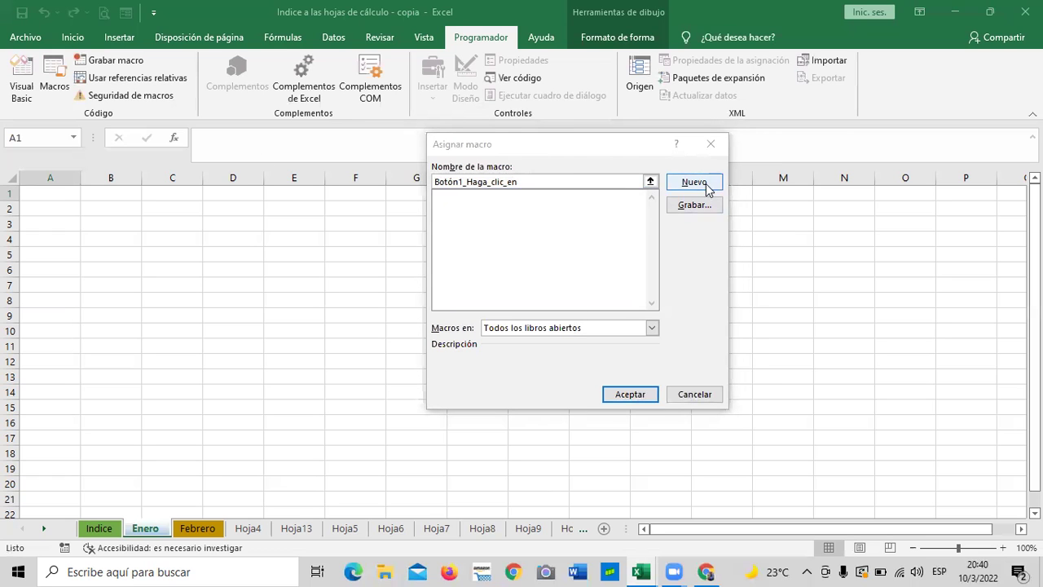
click(704, 184)
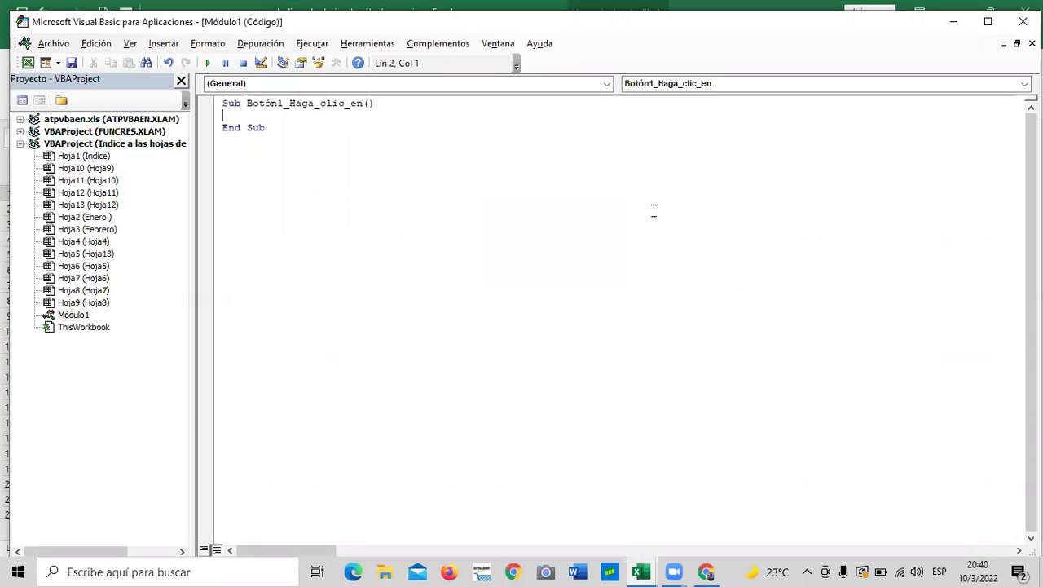
Step: Try writing Hoja5.Show as the statement inside the button's macro
text(Hoja5.)
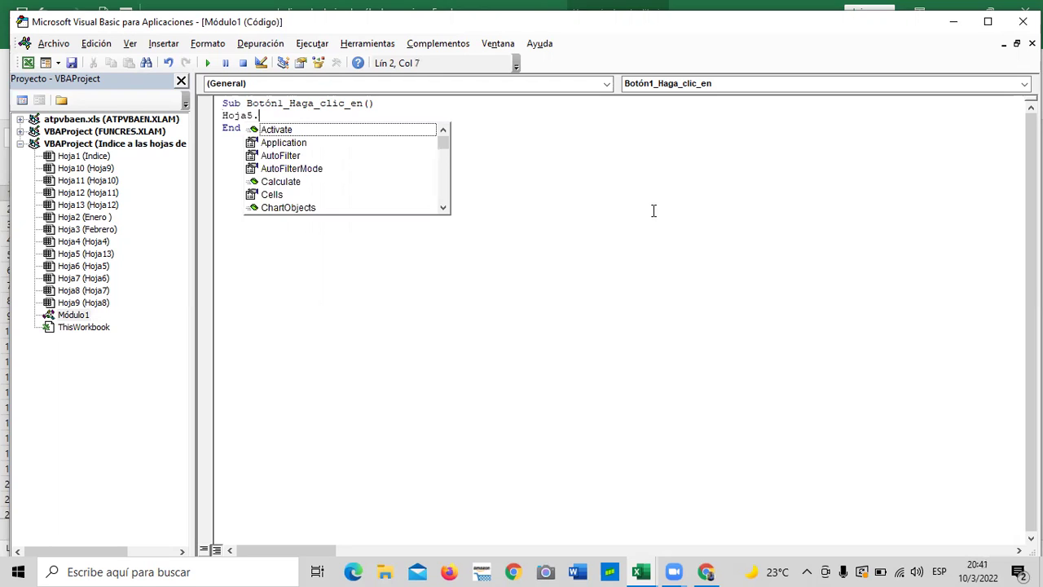
text(Sho)
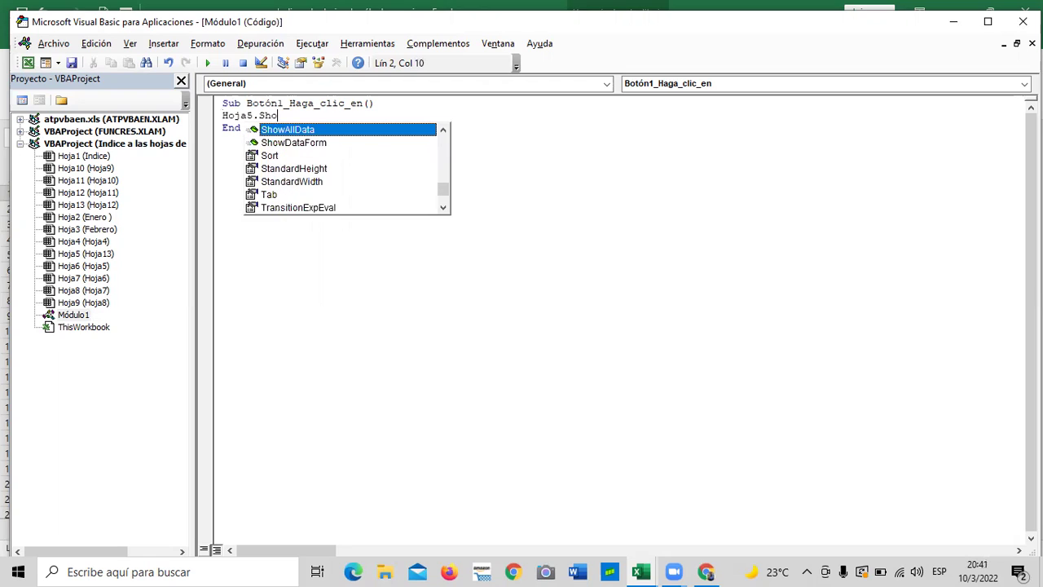
text(w)
Step: Examine the suggested members for Hoja5, around the entries beginning with Sh and back to the start of the list
click(442, 130)
click(442, 129)
click(442, 130)
click(443, 130)
click(443, 130)
click(442, 130)
click(442, 130)
click(443, 130)
click(442, 130)
click(442, 129)
click(442, 130)
click(442, 130)
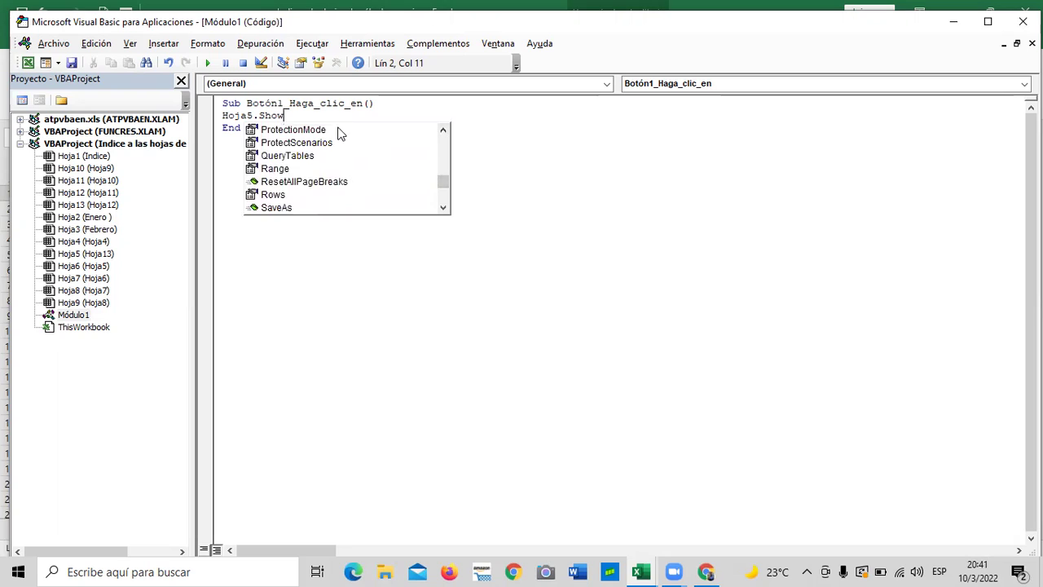
key(BackSpace)
key(BackSpace)
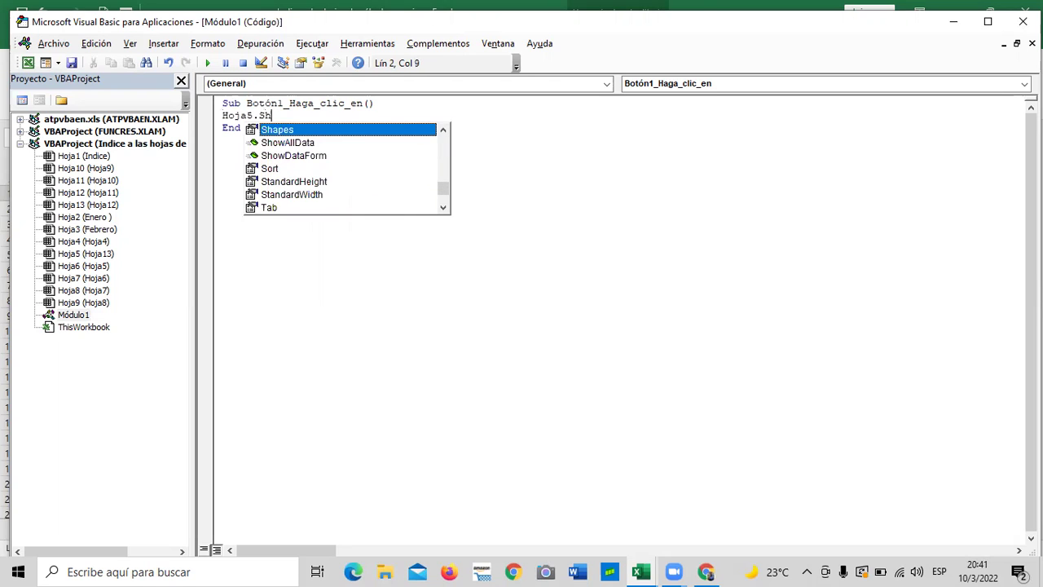
click(443, 207)
click(442, 207)
click(443, 207)
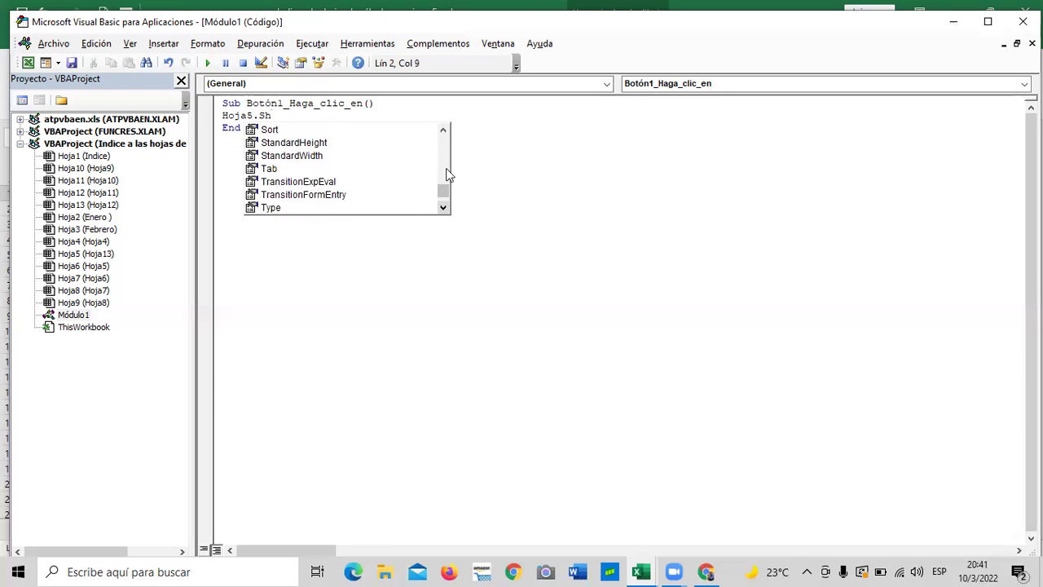
click(442, 130)
click(443, 129)
click(443, 129)
click(442, 129)
click(442, 130)
click(443, 130)
click(443, 130)
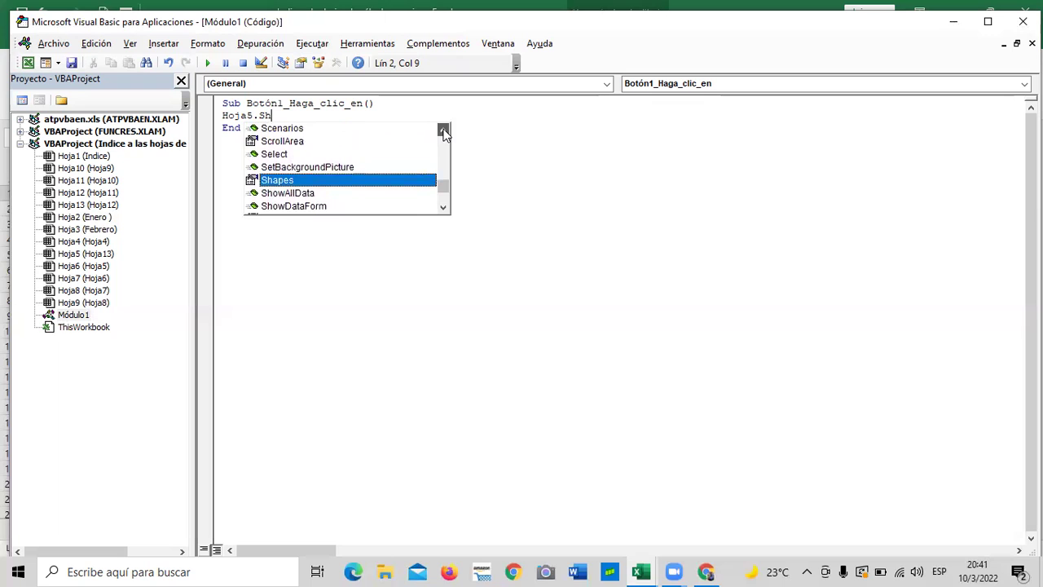
click(444, 131)
drag(439, 182, 441, 137)
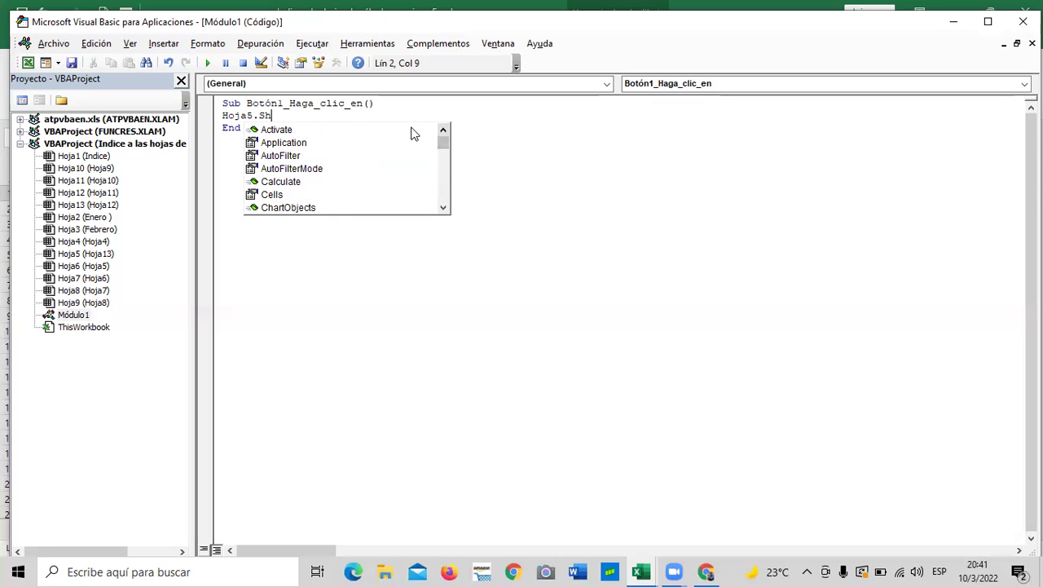
Step: Retype the Show method after Hoja5 and erase it again from the macro's statement
key(BackSpace)
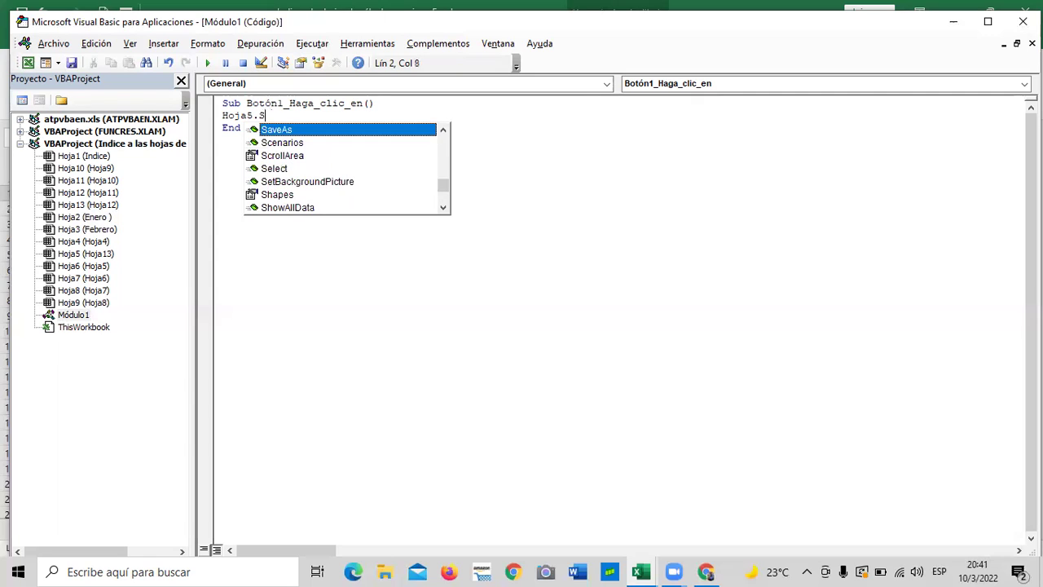
text(how)
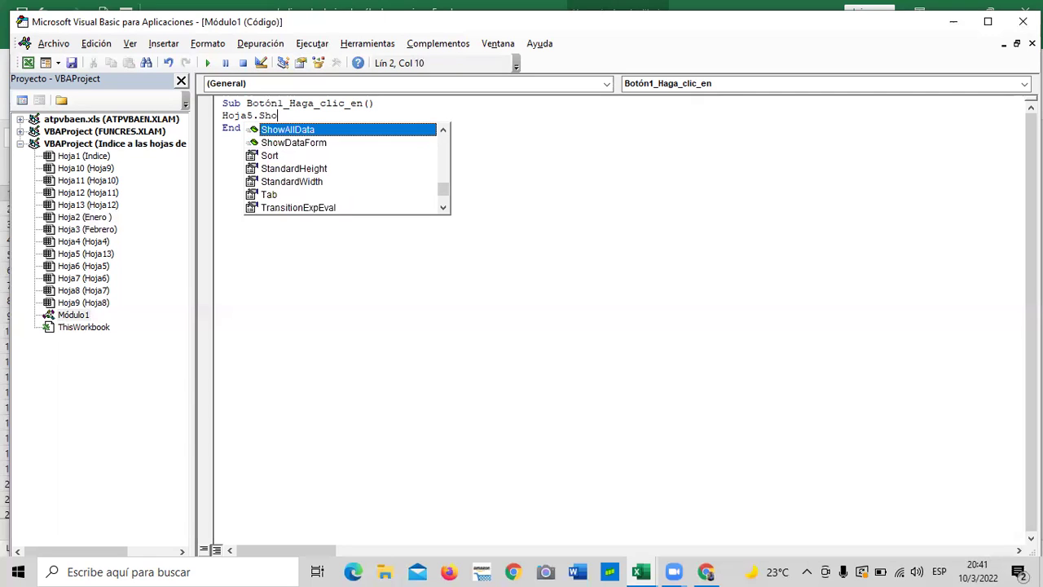
click(358, 128)
click(317, 139)
click(318, 116)
key(BackSpace)
key(BackSpace)
key(BackSpace)
key(BackSpace)
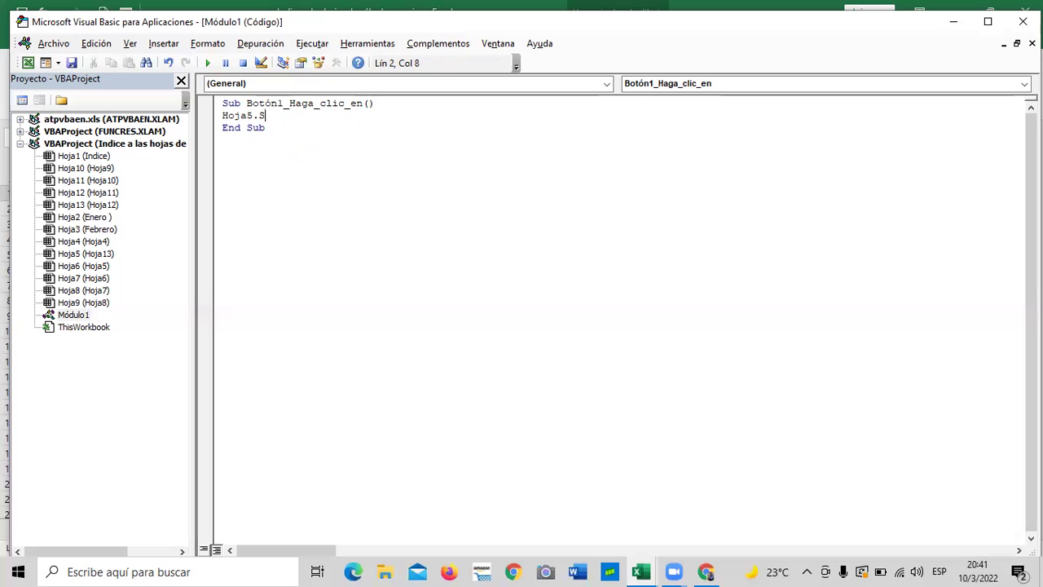
key(BackSpace)
Step: Complete the macro's statement as Hoja5.Show
text(.)
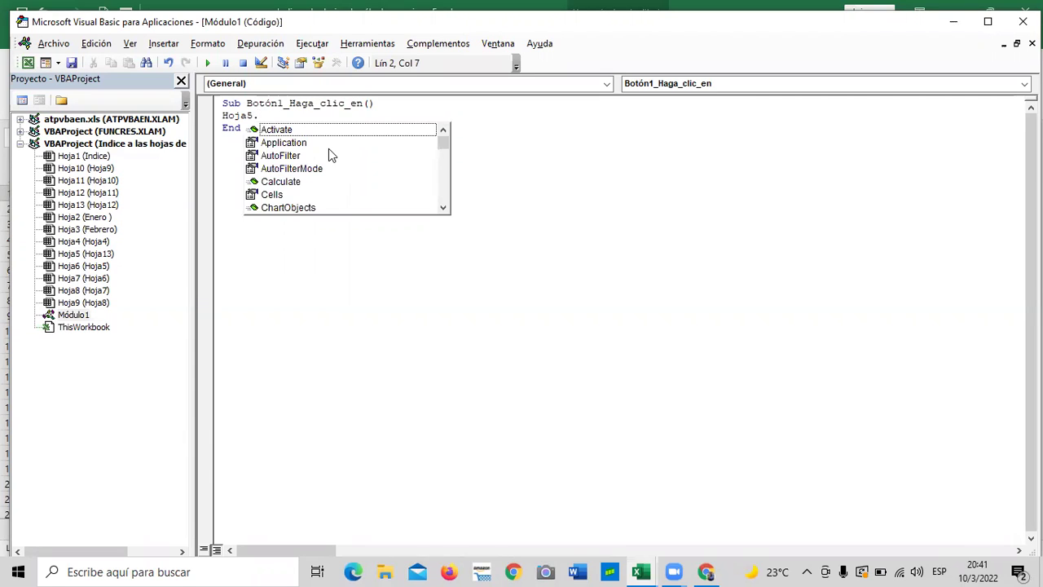
text(Sh)
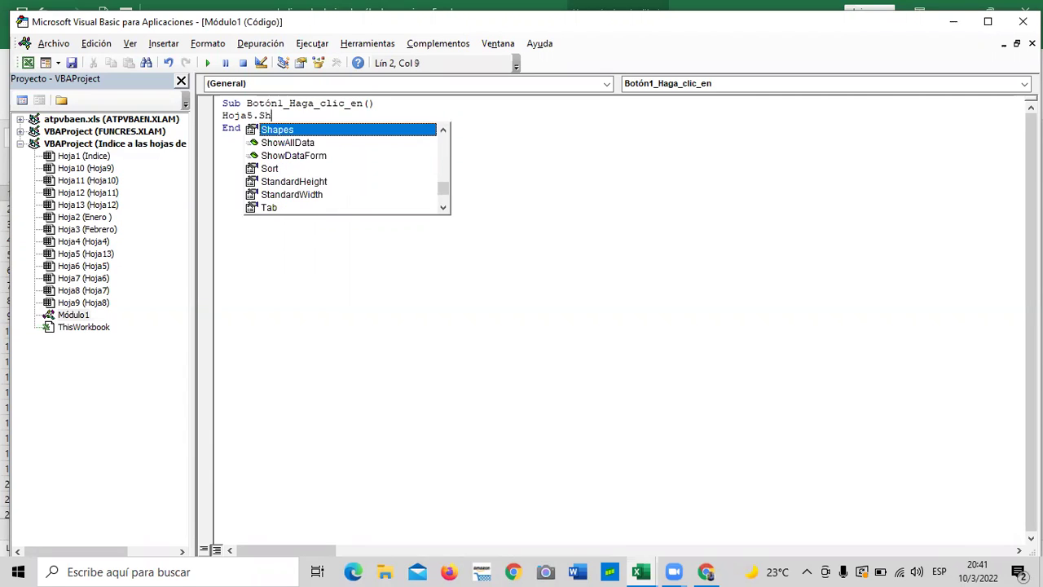
text(o)
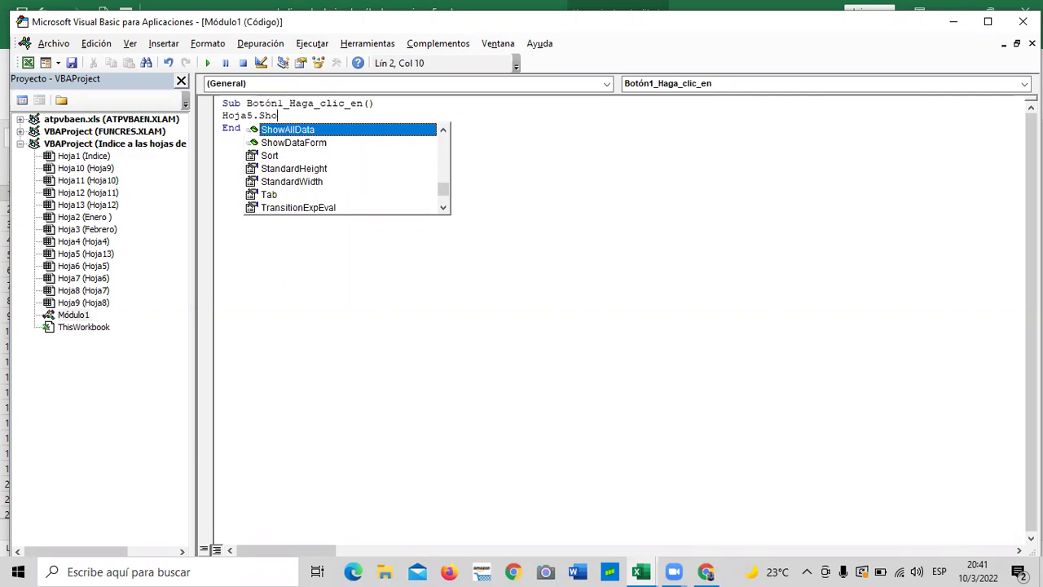
text(w)
click(512, 182)
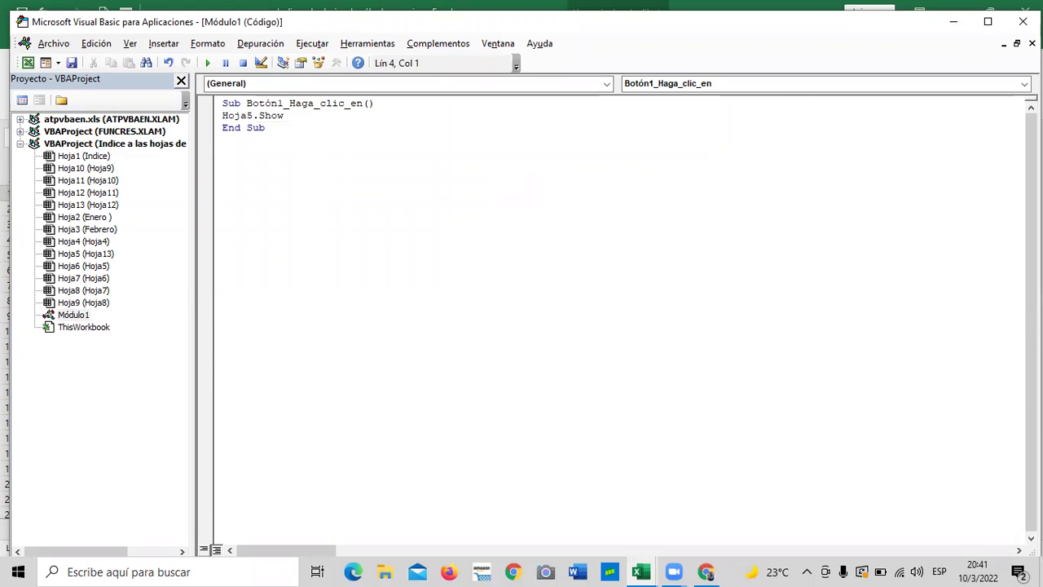
Step: Return to the Enero sheet, test the new button by running its macro, and dismiss the resulting message
click(954, 21)
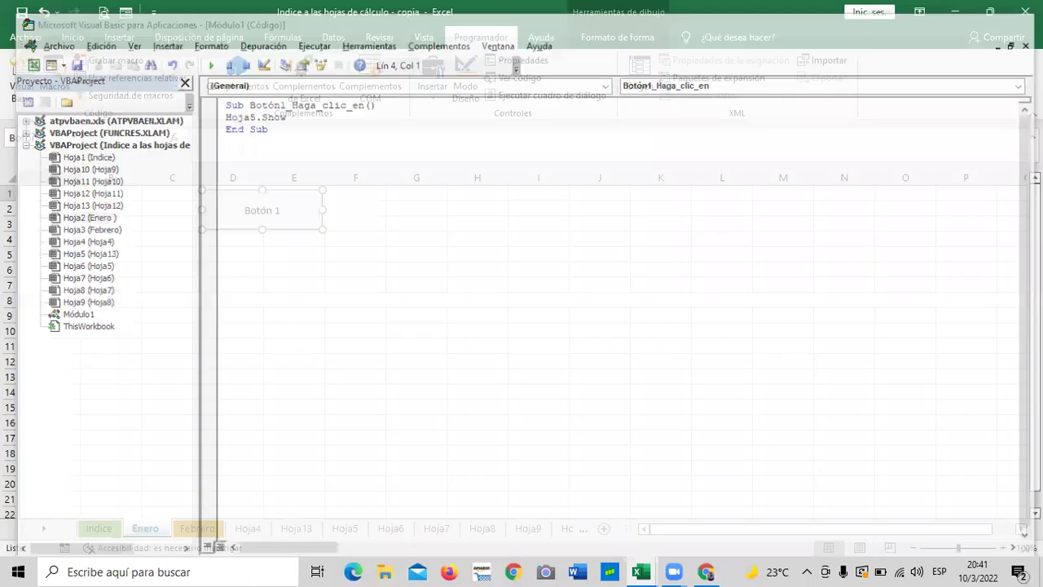
click(670, 281)
click(433, 77)
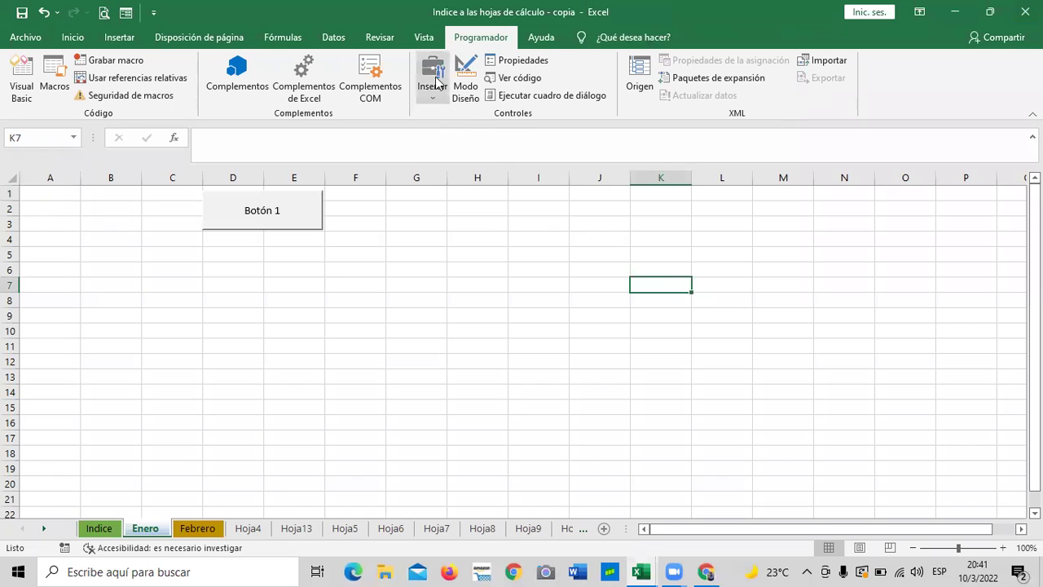
click(466, 82)
click(401, 349)
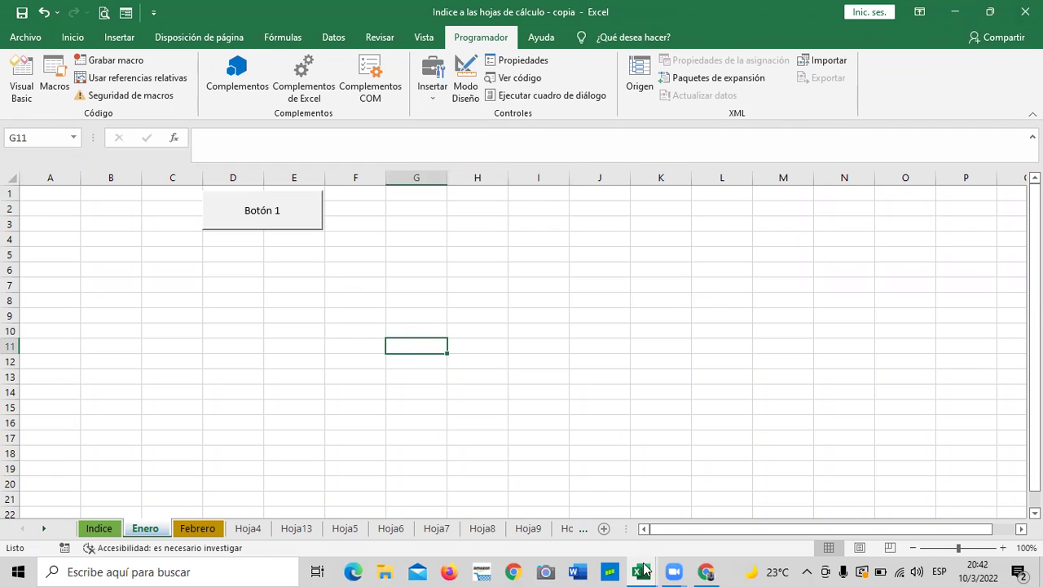
click(283, 222)
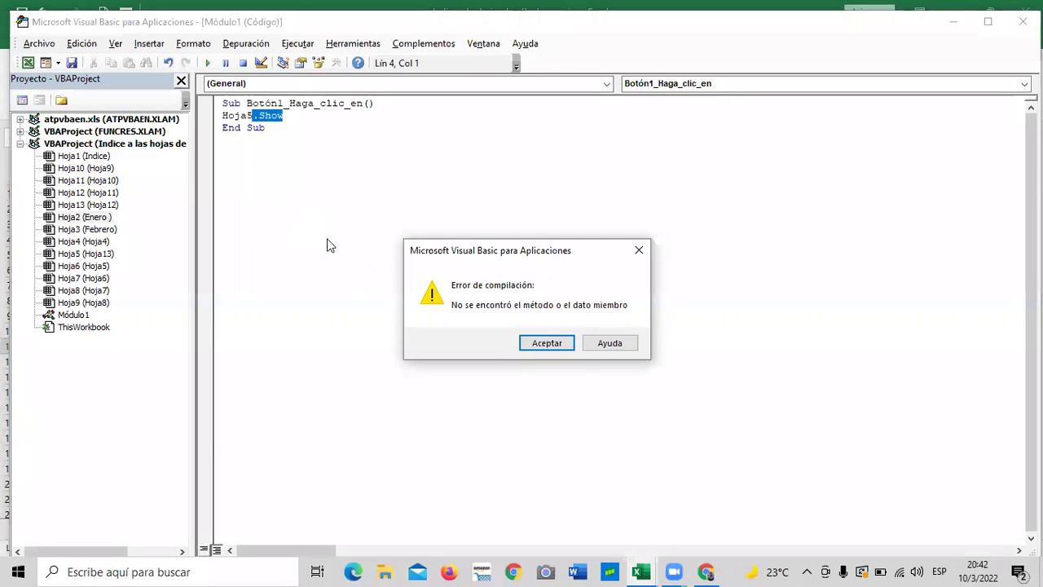
click(546, 342)
Step: Replace the statement in the button's macro with Indice.Show
click(328, 136)
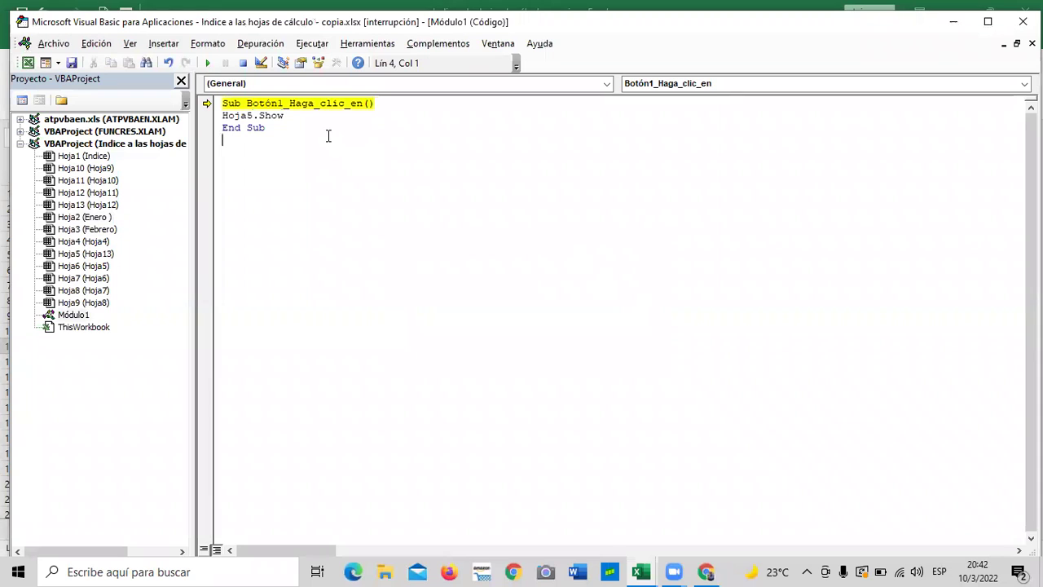
click(291, 117)
key(BackSpace)
key(BackSpace)
key(BackSpace)
key(BackSpace)
key(BackSpace)
key(BackSpace)
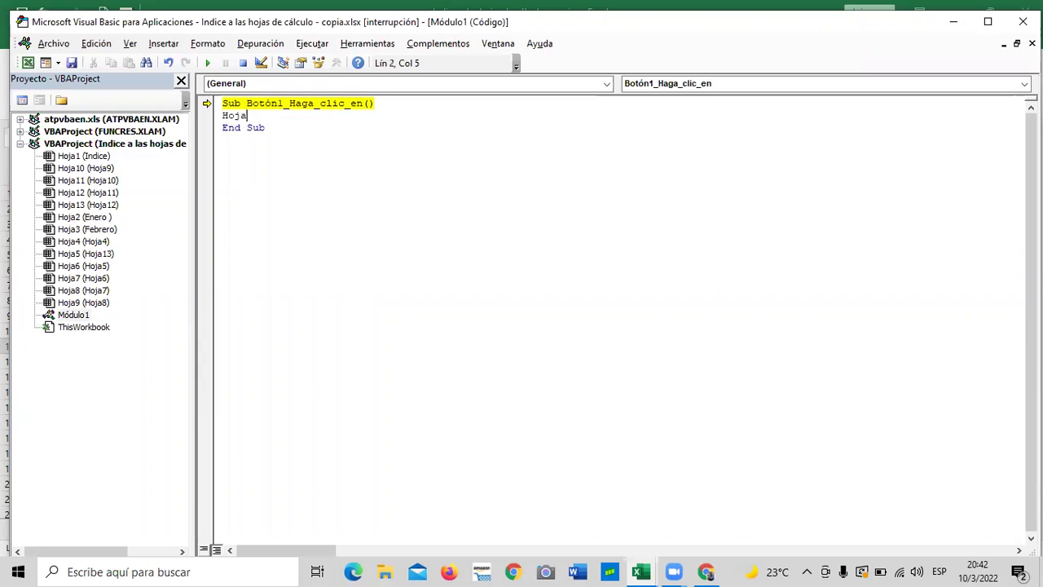
key(BackSpace)
key(BackSpace)
key(BackSpace)
key(BackSpace)
text(Indice.)
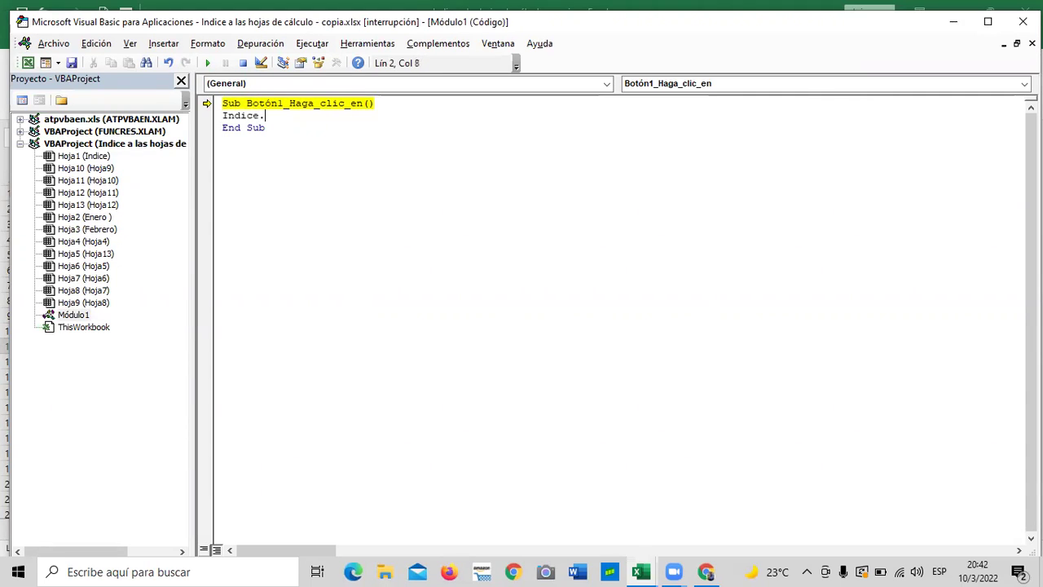
text(S)
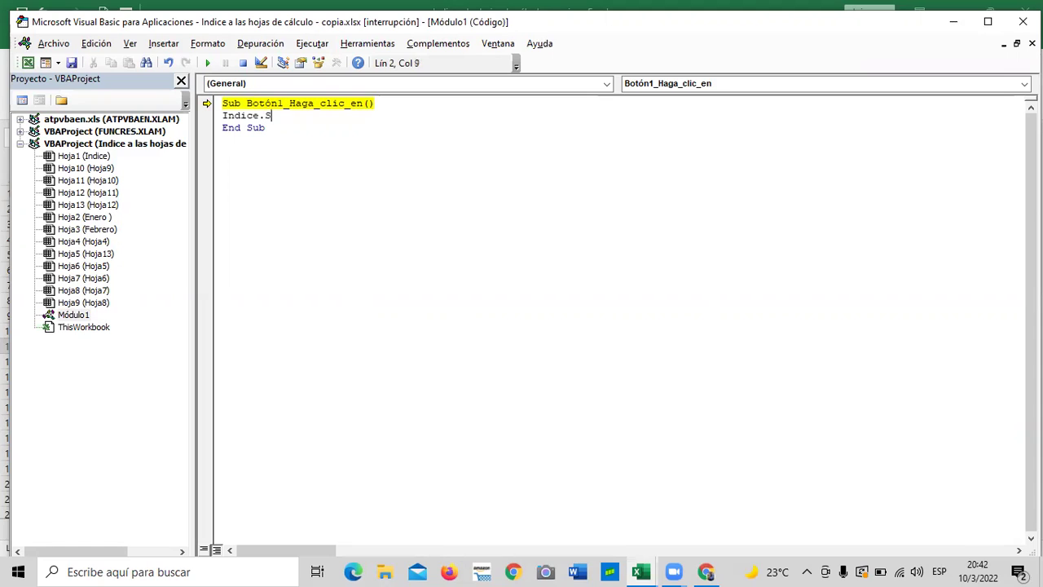
text(how)
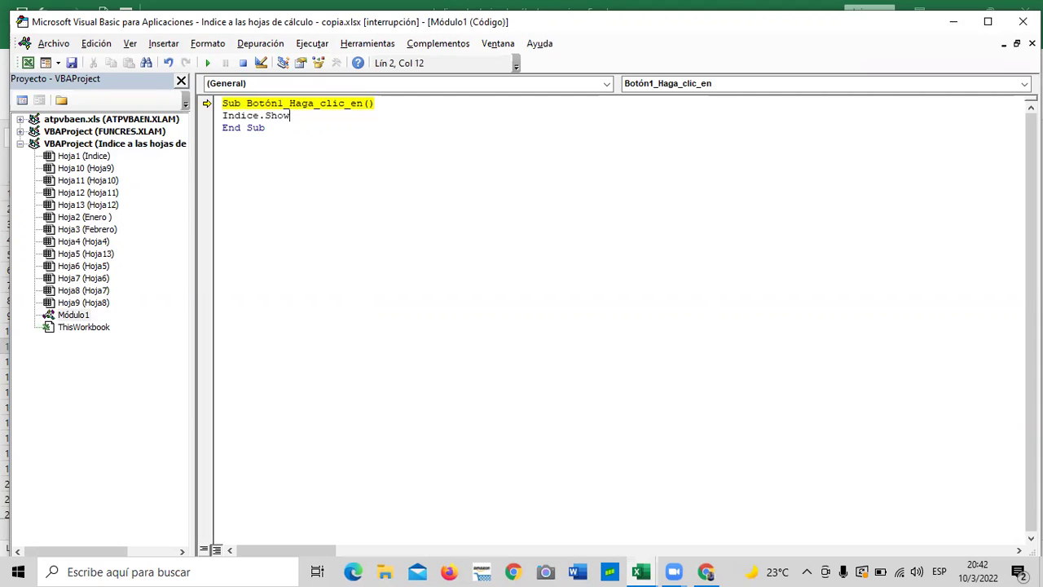
key(Return)
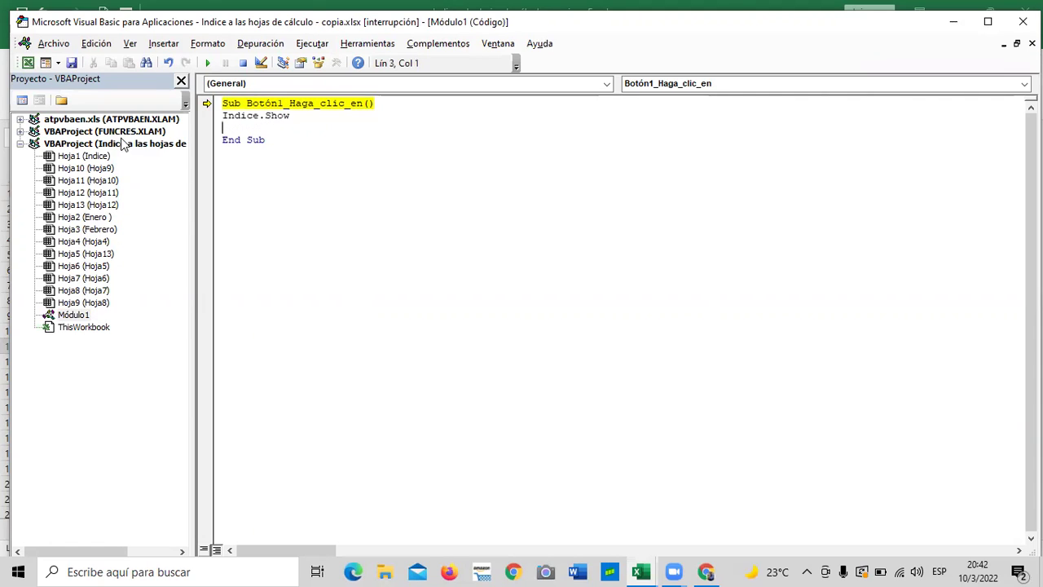
Step: Delete the Indice.Show statement from the button's macro
key(BackSpace)
key(BackSpace)
key(BackSpace)
key(BackSpace)
key(BackSpace)
key(BackSpace)
key(BackSpace)
key(BackSpace)
key(BackSpace)
key(BackSpace)
key(BackSpace)
key(BackSpace)
key(BackSpace)
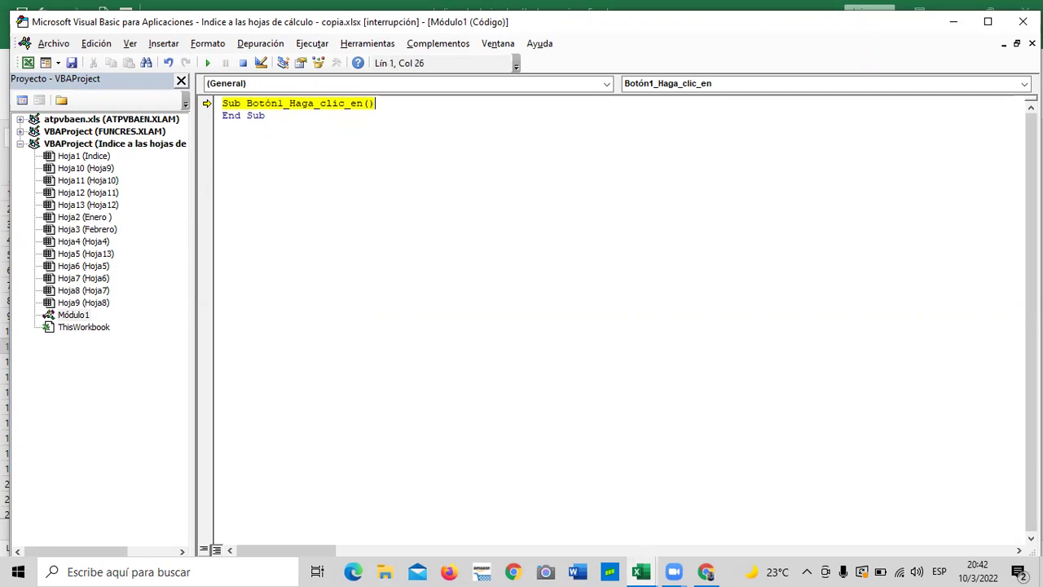
Step: Insert an empty line in the macro's body and close the code editor, accepting that the debugger stops
click(429, 209)
click(384, 105)
key(Return)
click(1022, 21)
click(470, 340)
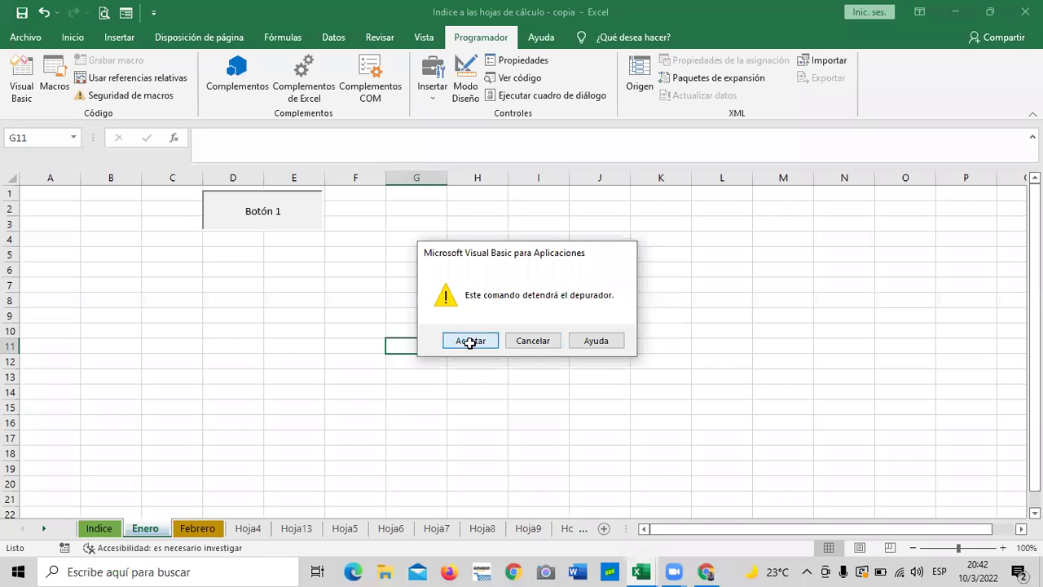
Step: Open the macro assigned to Botón 1 for editing and enter the statement Hoja1.Show in its body
click(592, 268)
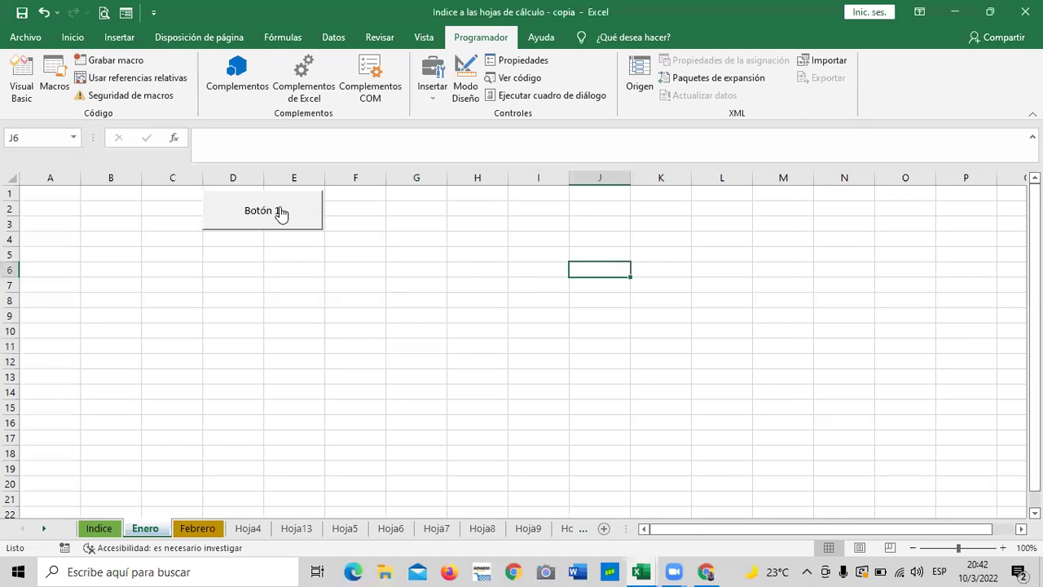
ctrl+click(280, 212)
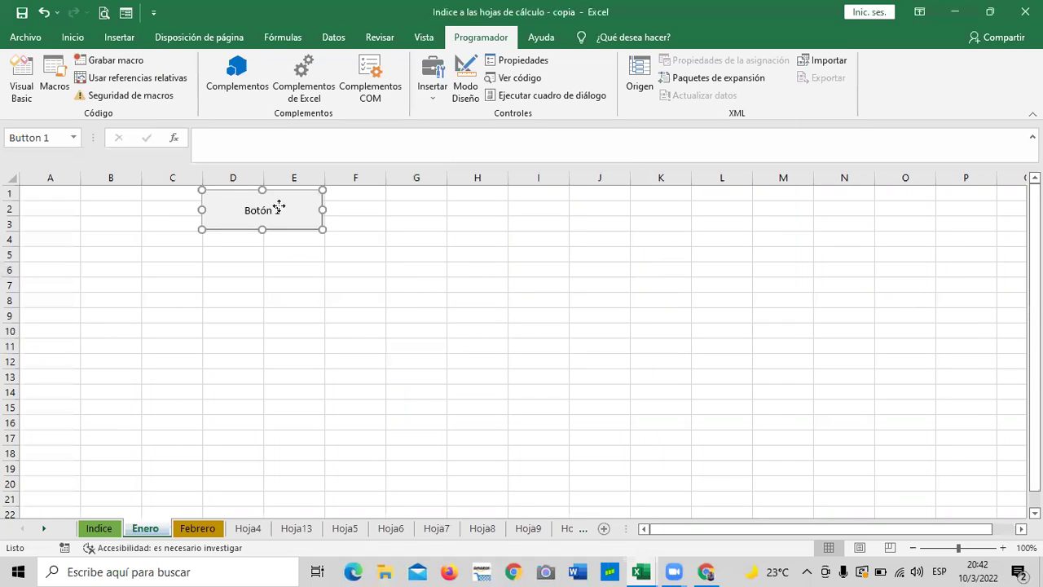
right_click(280, 207)
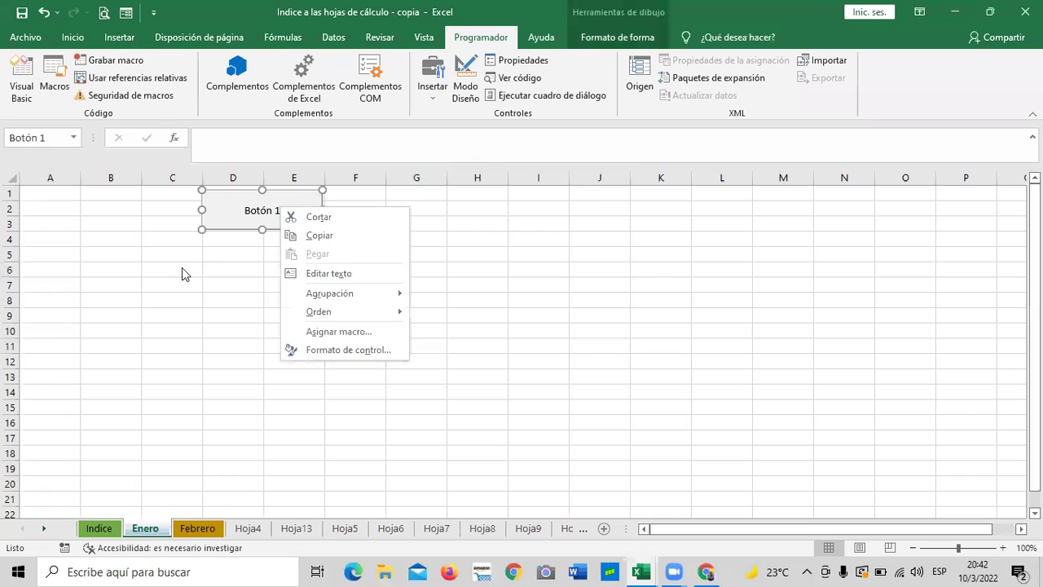
click(366, 332)
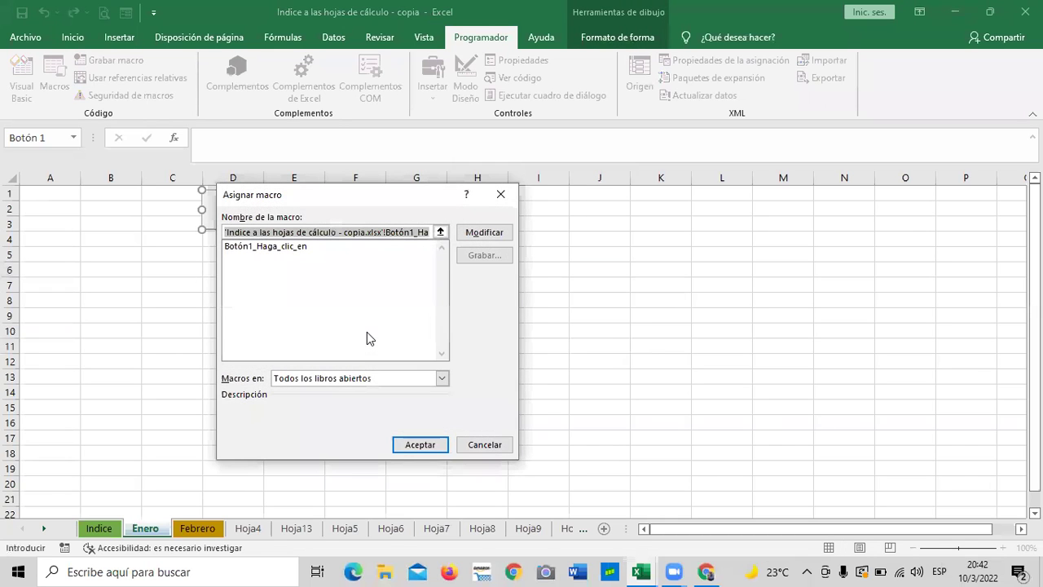
click(491, 233)
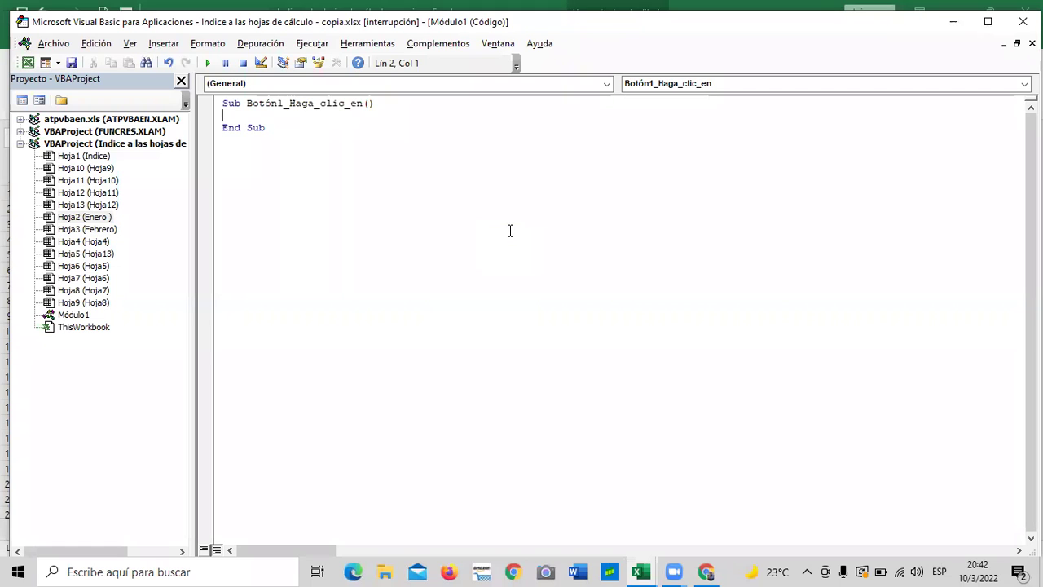
text(Hoja1.)
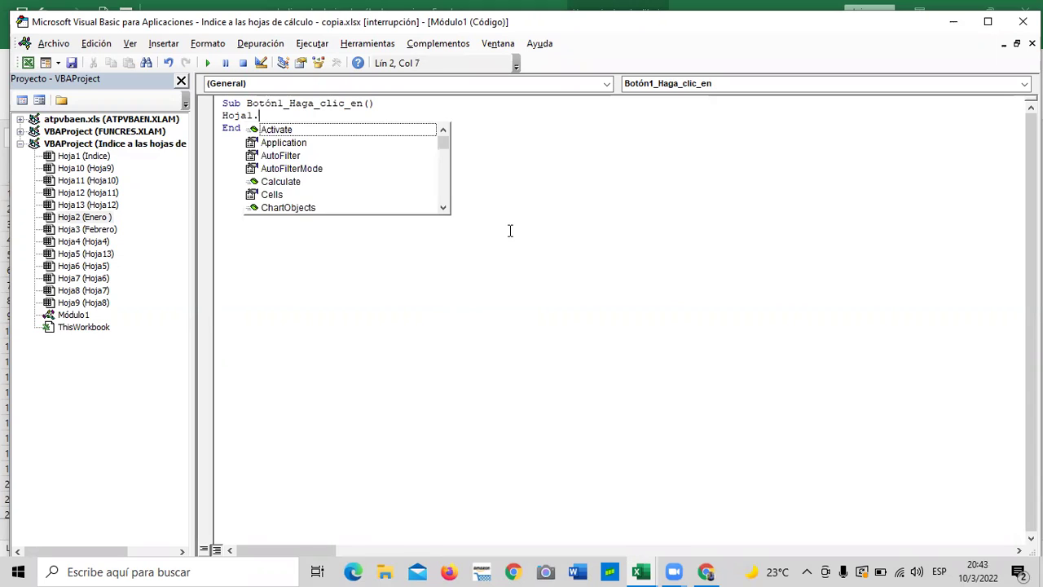
text(S)
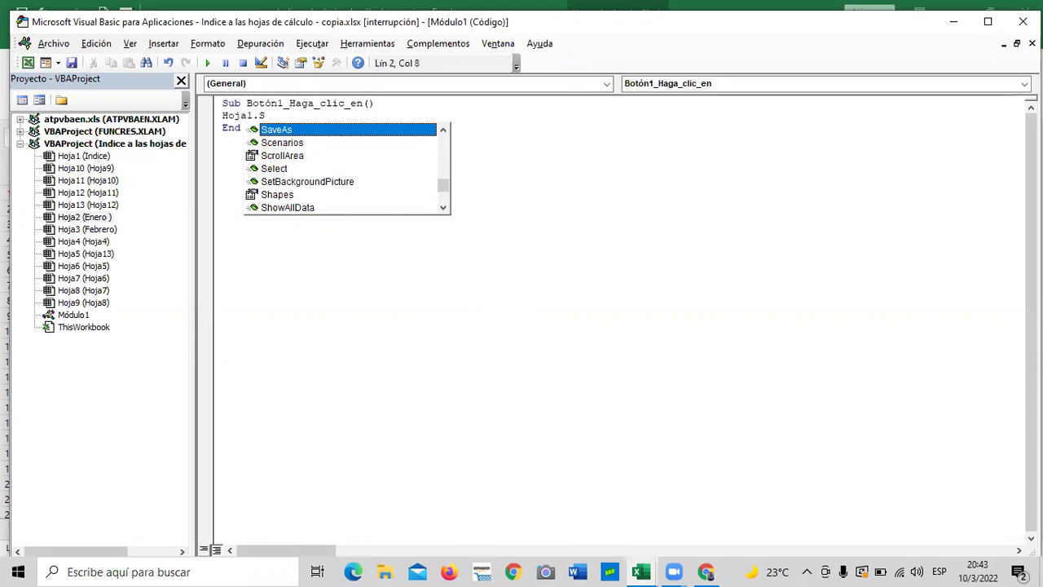
text(h)
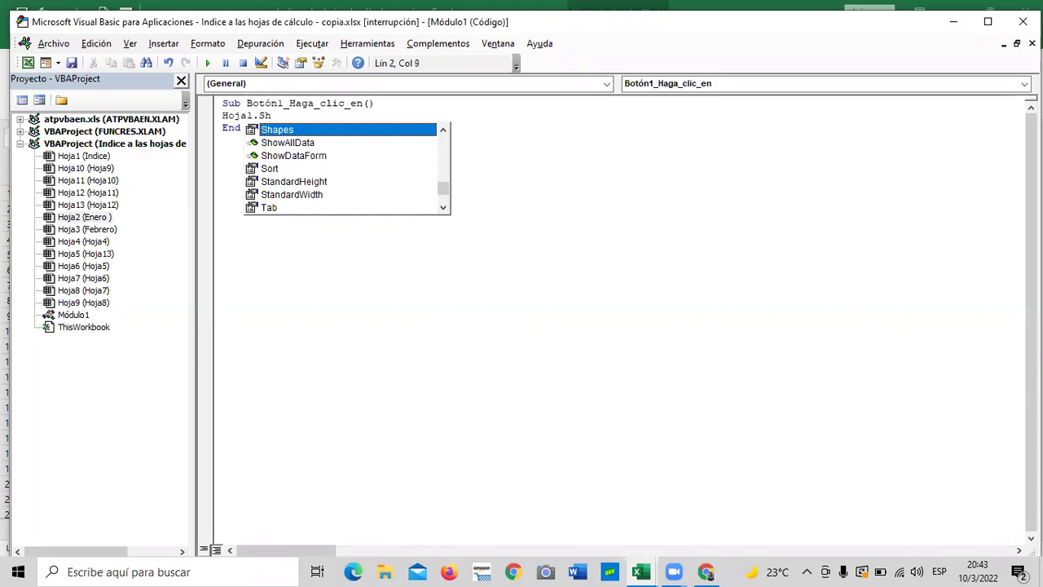
text(ow)
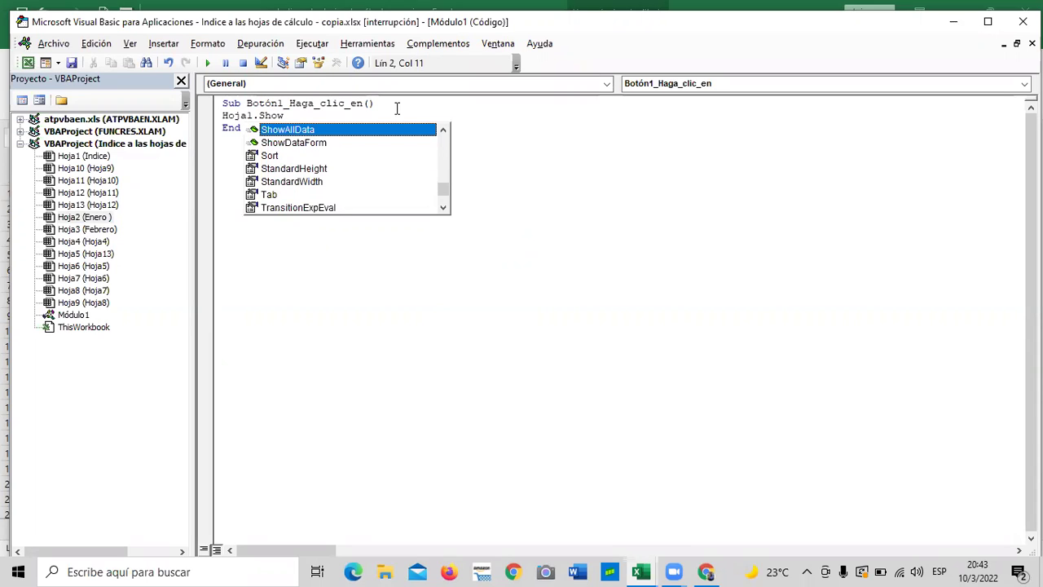
Step: Look through the list of members available for Hoja1 in the macro code
click(443, 129)
click(443, 129)
click(444, 129)
click(443, 129)
click(443, 129)
click(444, 129)
click(444, 129)
click(443, 129)
click(443, 128)
drag(443, 187, 443, 159)
click(368, 259)
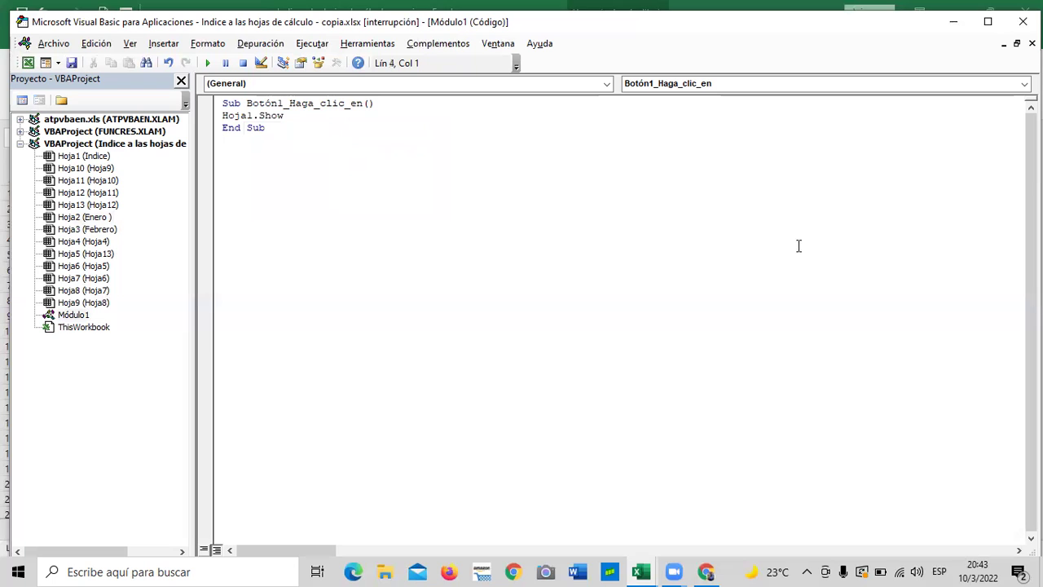
Step: Close the code editor, test the button's macro on the Enero sheet, and dismiss the resulting message
click(1023, 21)
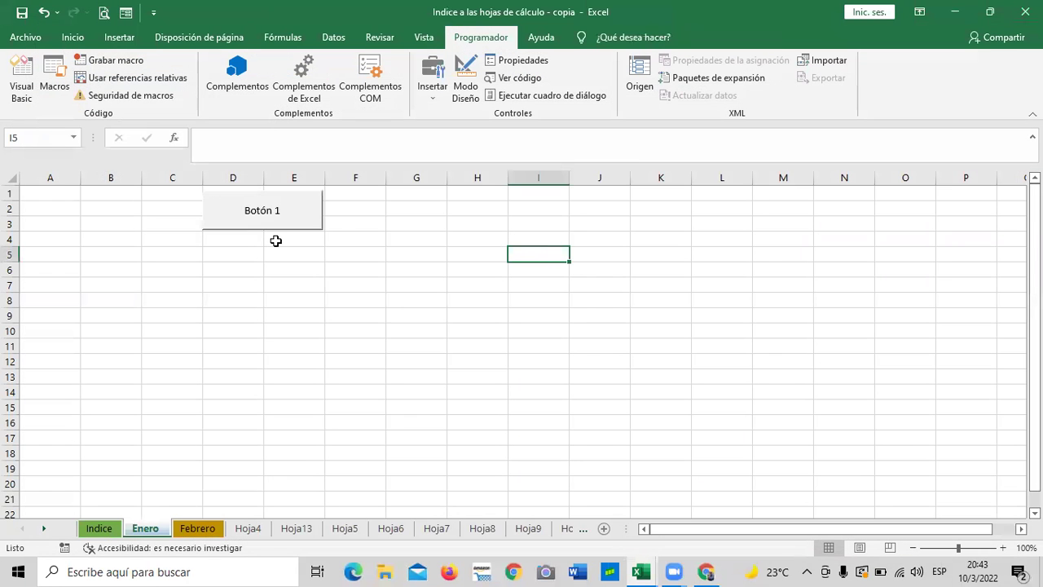
click(285, 214)
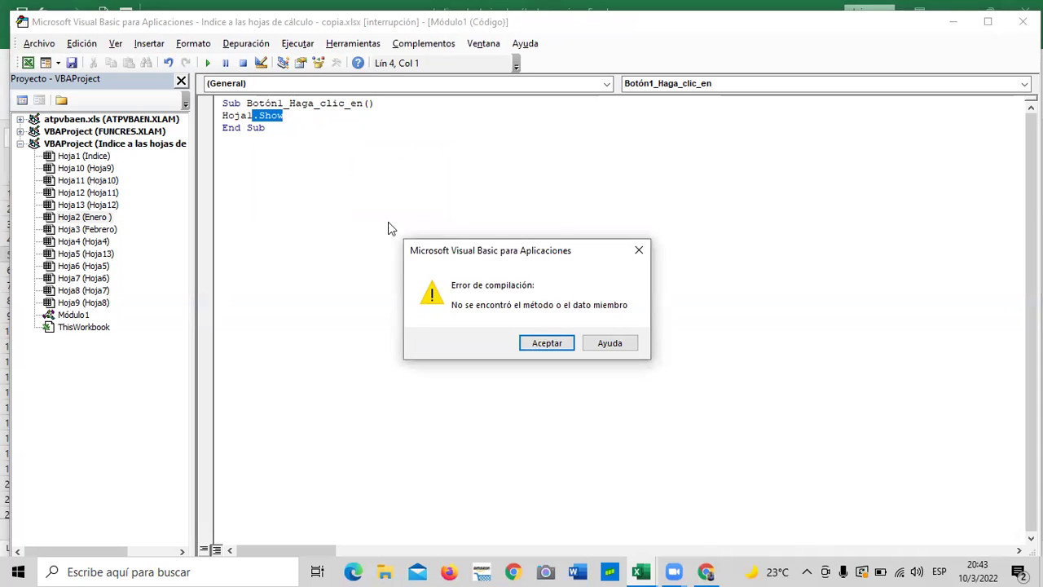
click(541, 343)
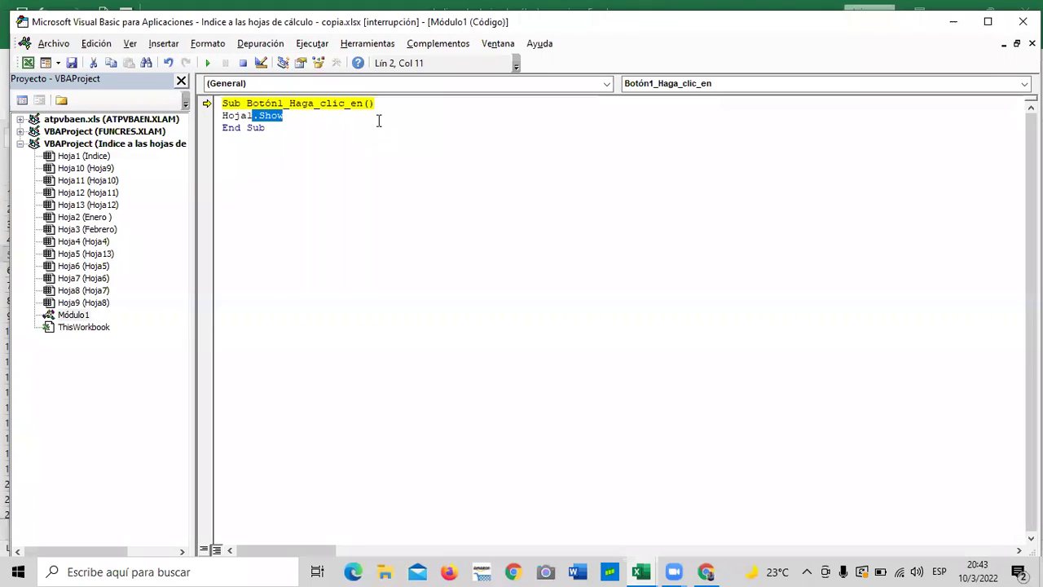
Step: Try to remove the Hoja1.Show statement from the button's macro, accepting the project reset, and close the code editor
click(258, 116)
key(BackSpace)
key(BackSpace)
key(BackSpace)
key(BackSpace)
key(BackSpace)
key(BackSpace)
key(BackSpace)
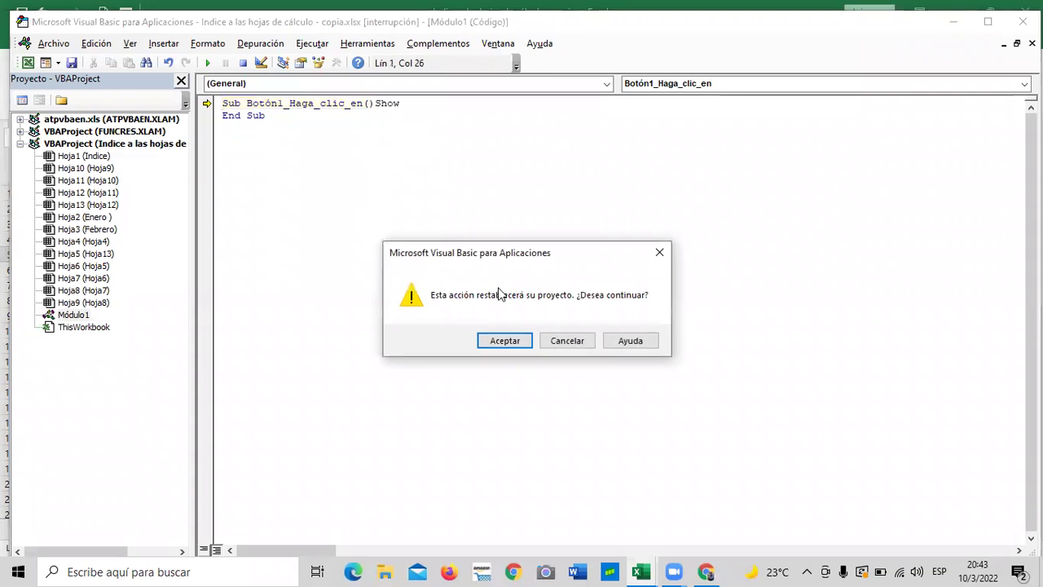
click(503, 343)
click(419, 106)
key(Delete)
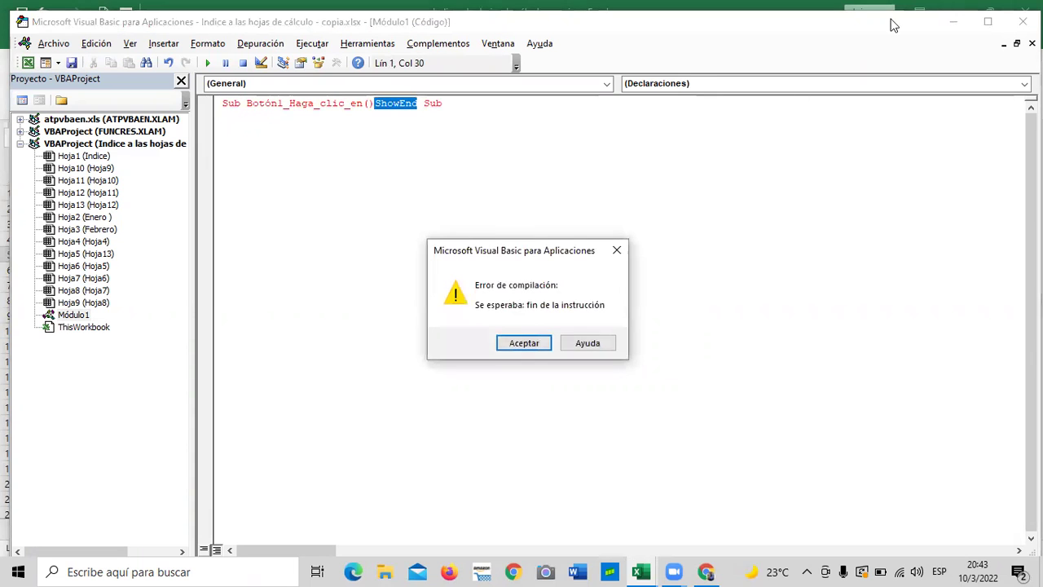
click(534, 341)
click(1023, 21)
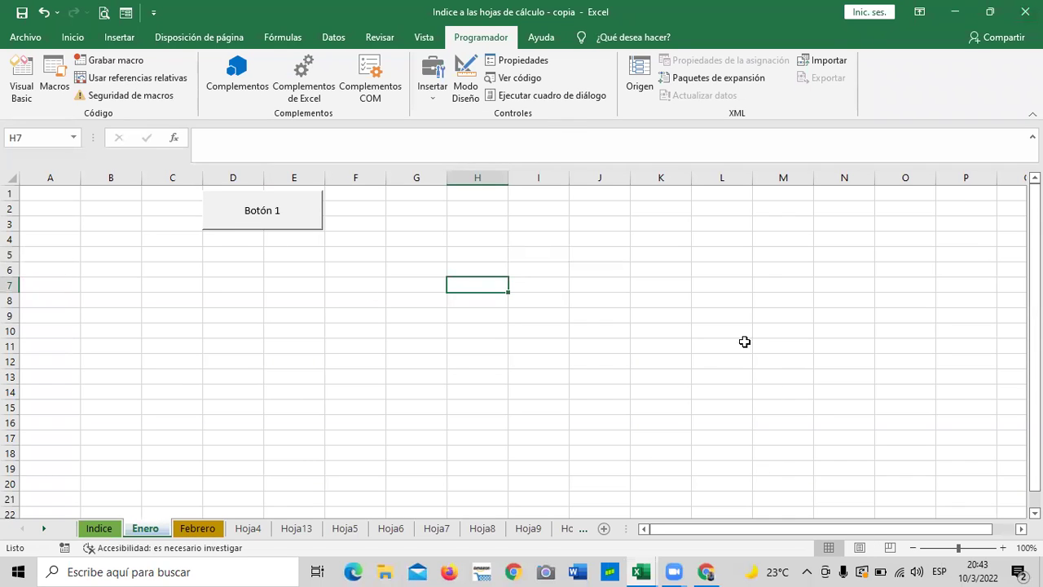
Step: Delete the Botón 1 form control from the Enero sheet
ctrl+click(319, 226)
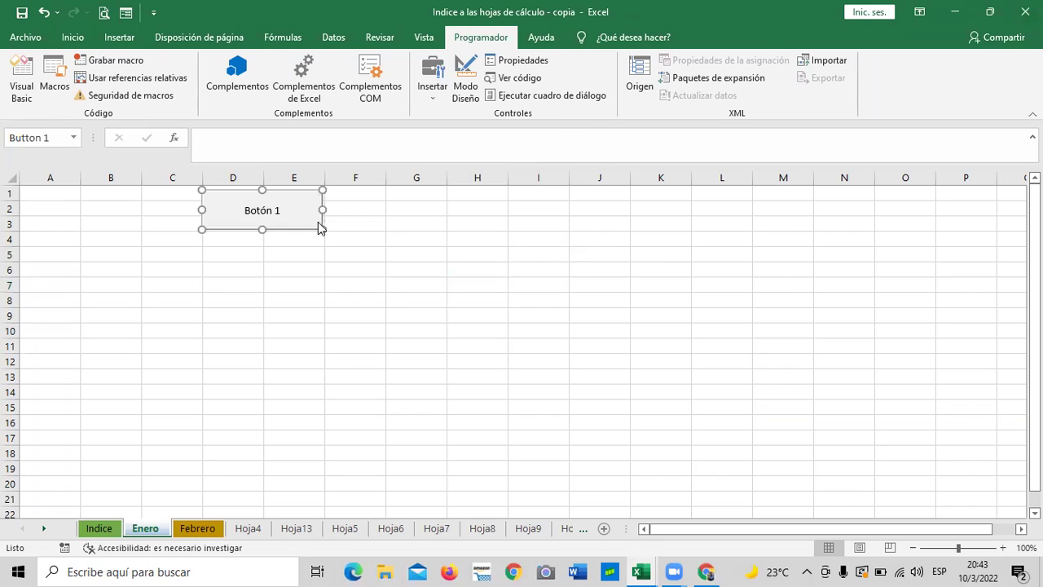
right_click(319, 227)
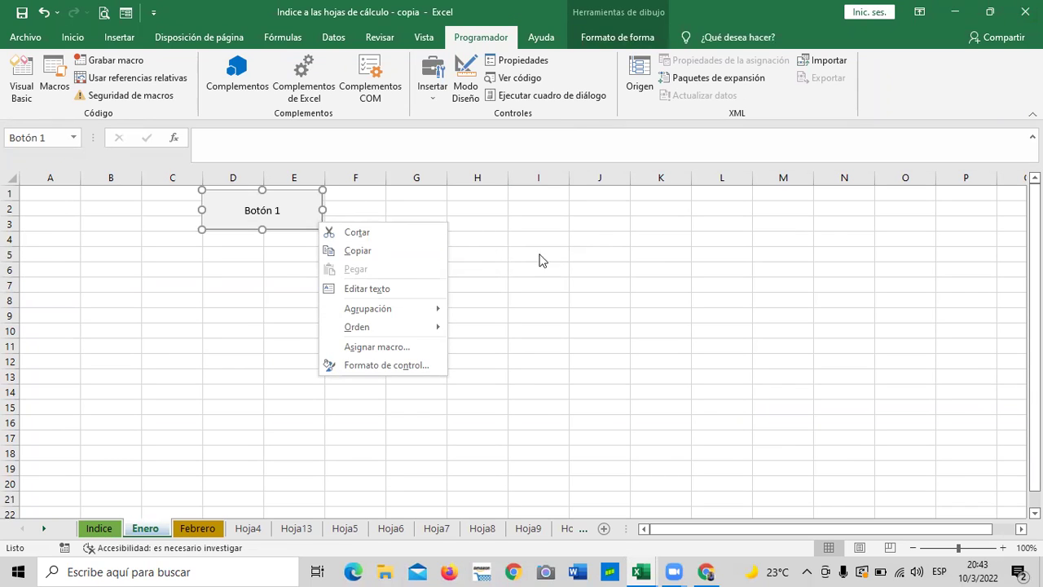
key(Escape)
key(Delete)
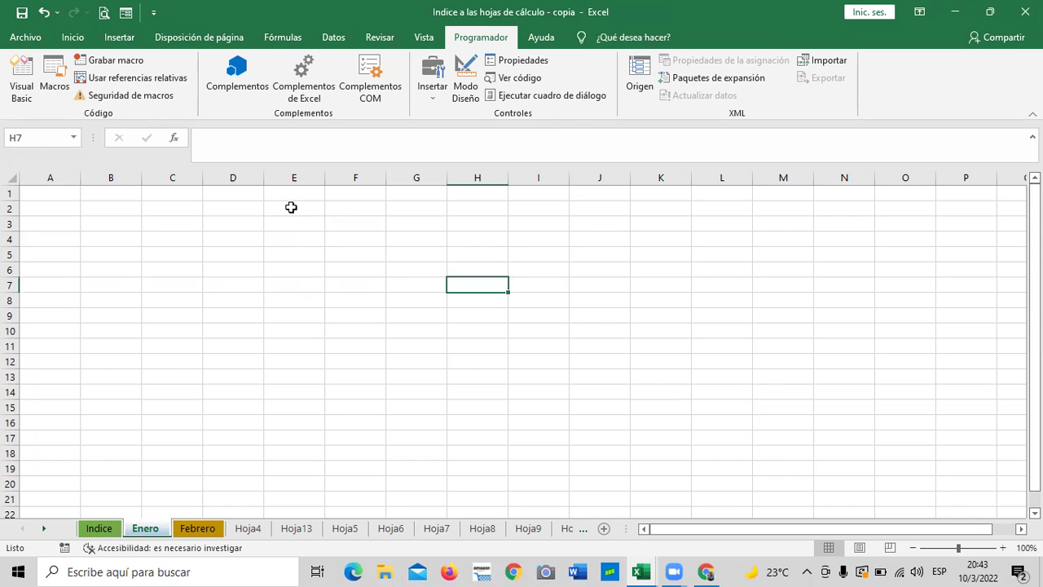
click(369, 250)
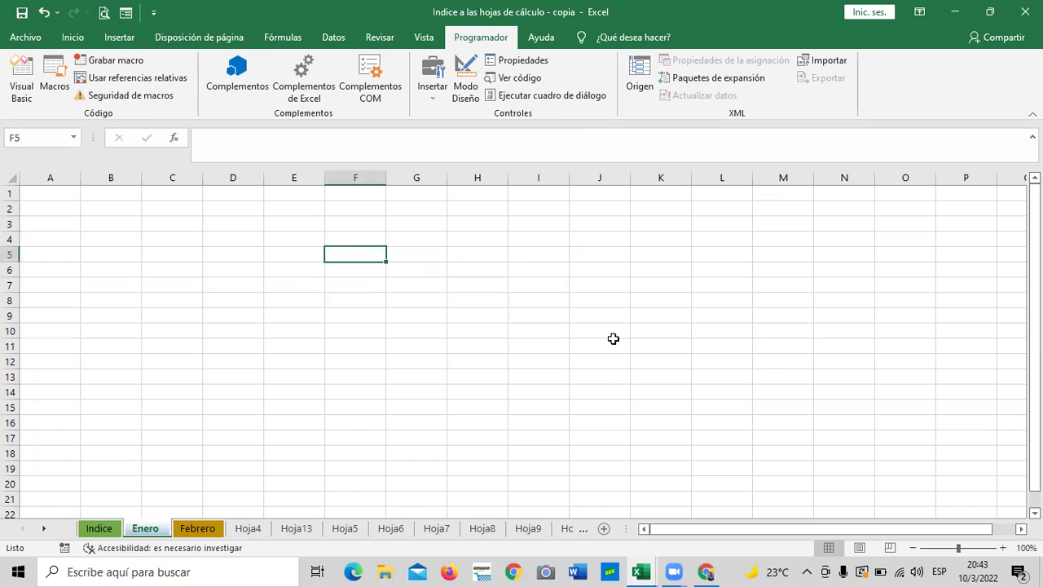
click(570, 319)
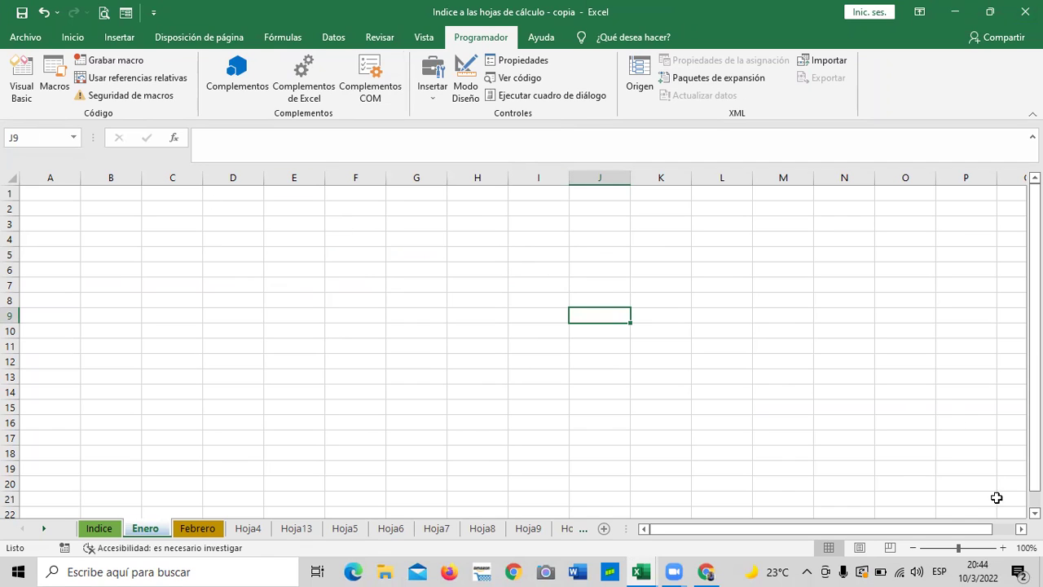
key(alt+F11)
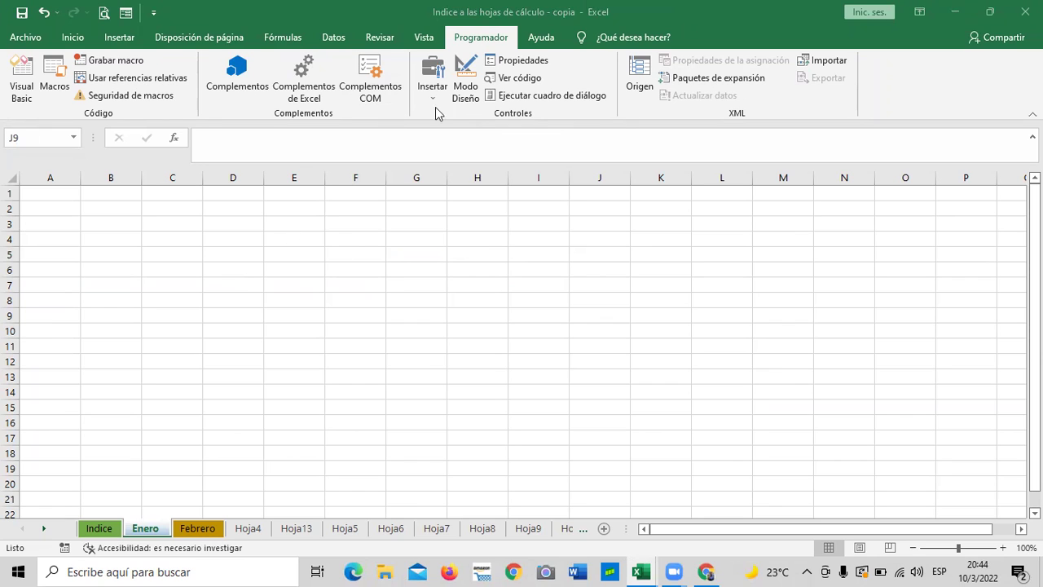
key(alt+F11)
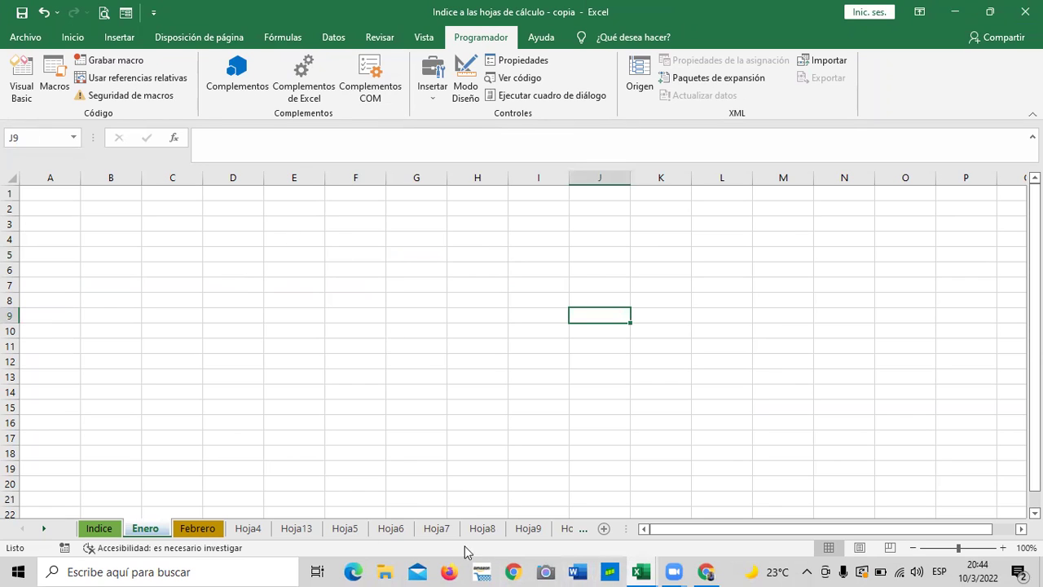
Step: Switch to the open workbook "Indice a las hojas de cálculo - copia (3)" and look through its month sheets from Septiembre back to Enero
mouse_move(647, 569)
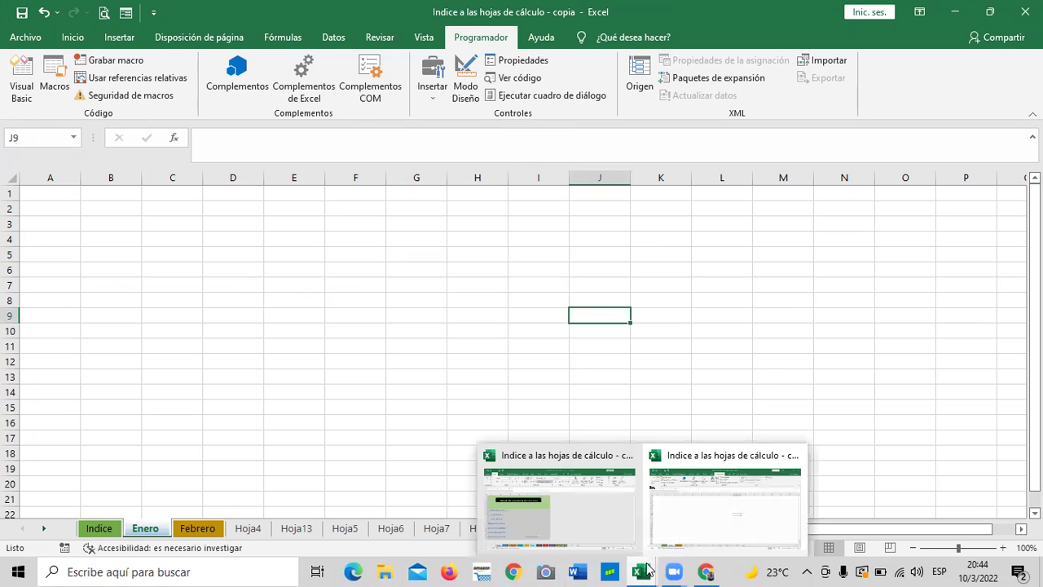
click(588, 521)
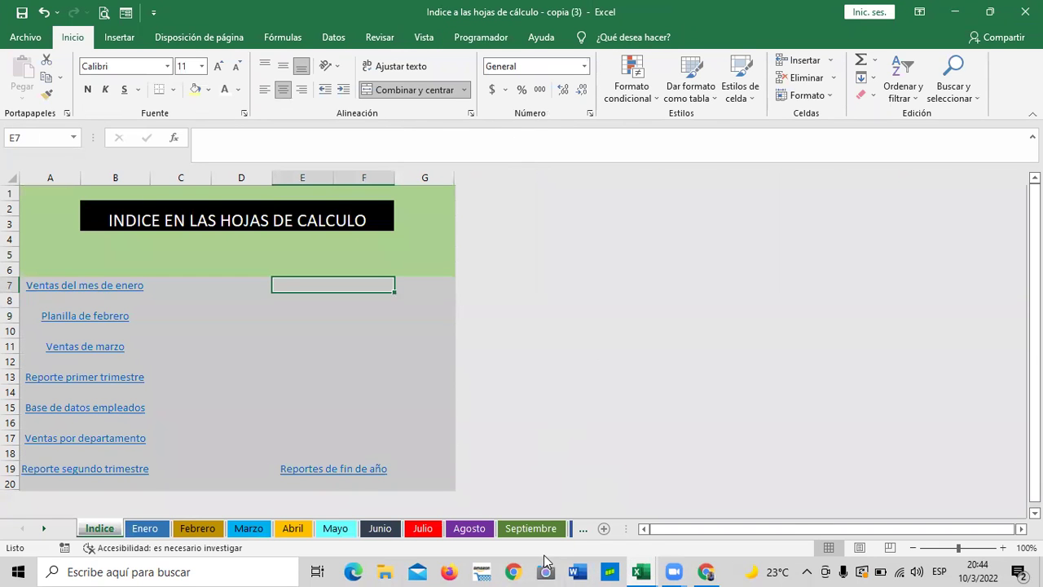
click(530, 528)
click(479, 529)
click(423, 528)
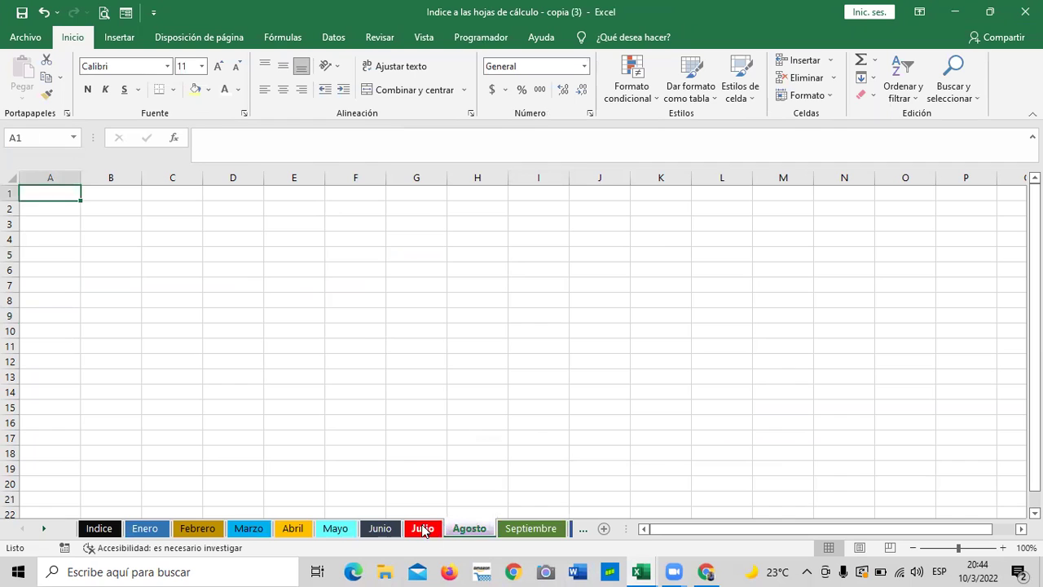
click(380, 528)
click(337, 529)
click(295, 529)
click(248, 528)
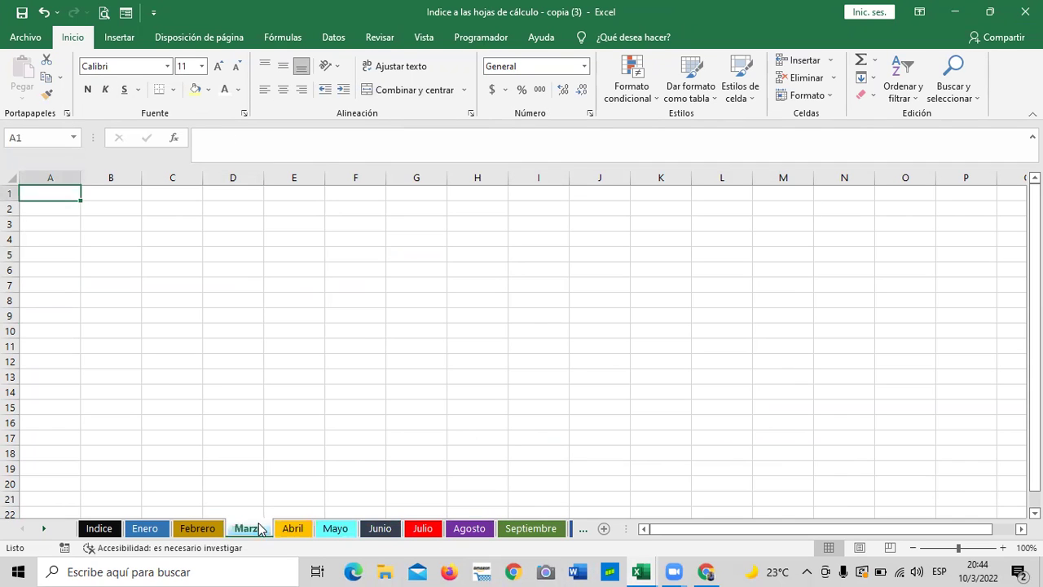
click(209, 528)
click(145, 528)
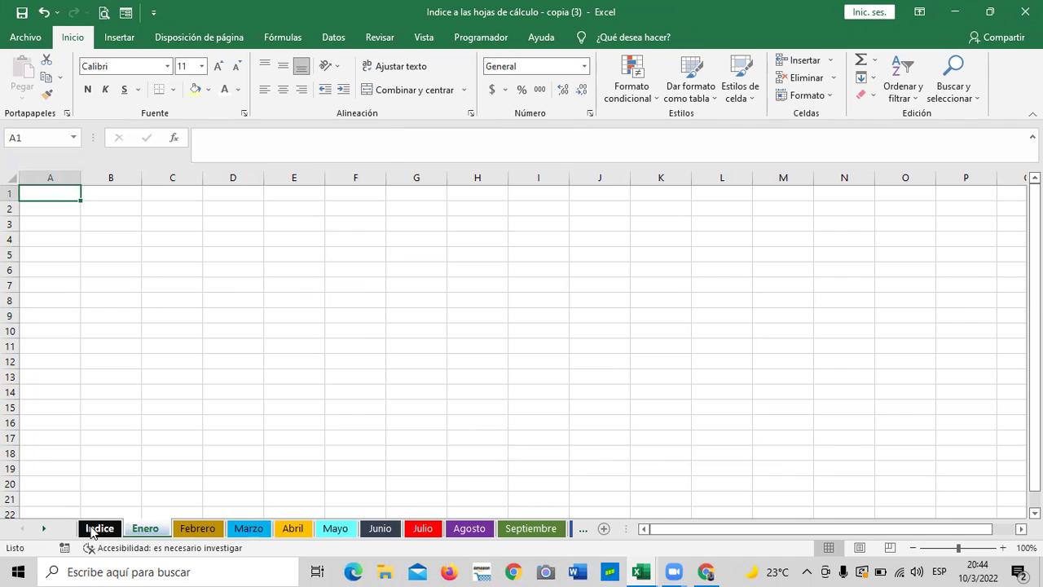
Step: From the Indice sheet, test the Reportes de fin de año hyperlink and return through the INDICE link on the Diciembre sheet
click(93, 528)
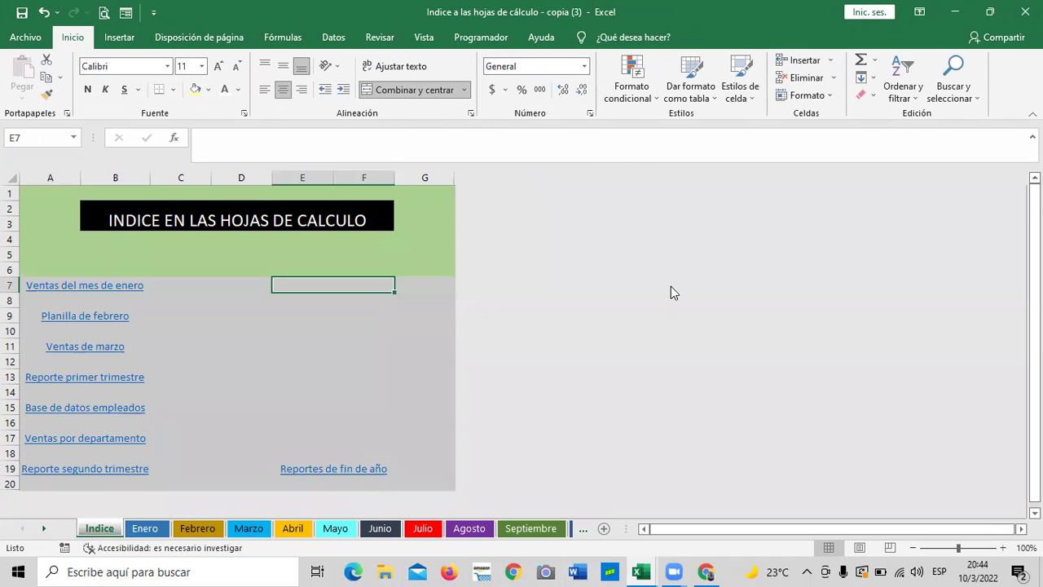
click(371, 472)
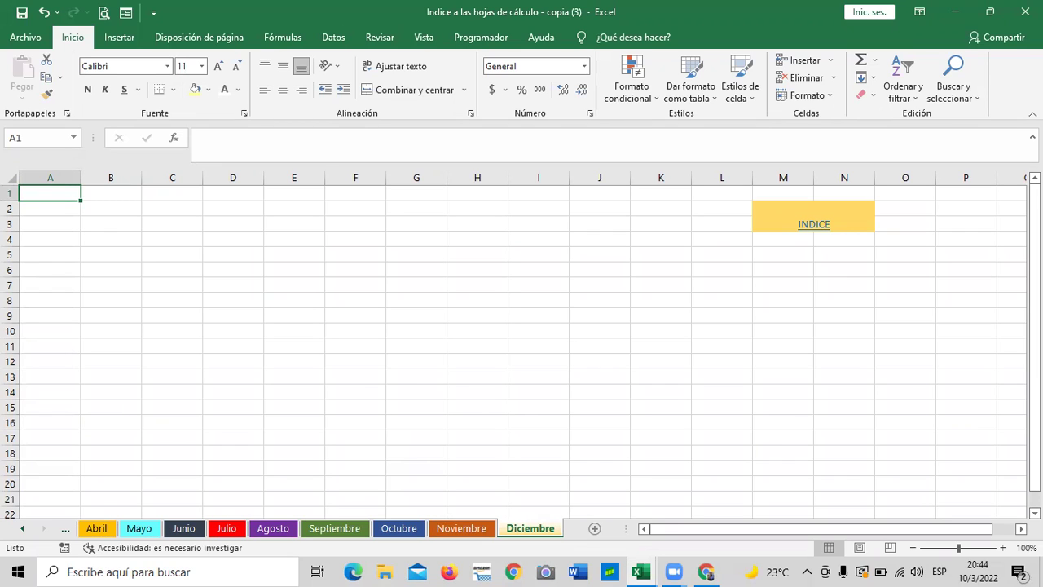
click(815, 223)
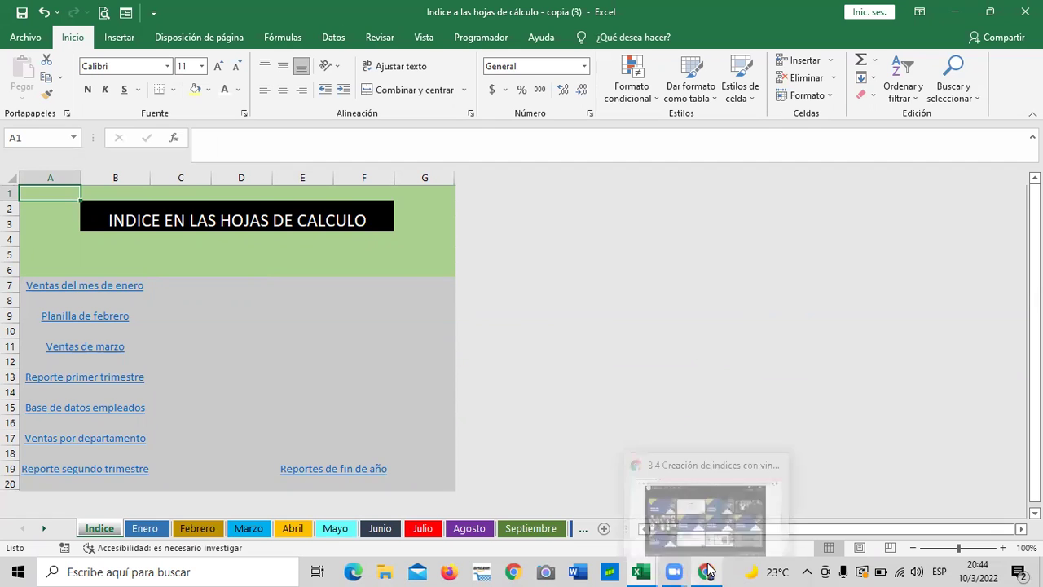
Step: Switch to the course page in Chrome and open the lesson unit 3.5 Laboratorio 2
click(707, 571)
scroll(588, 417, up, 3)
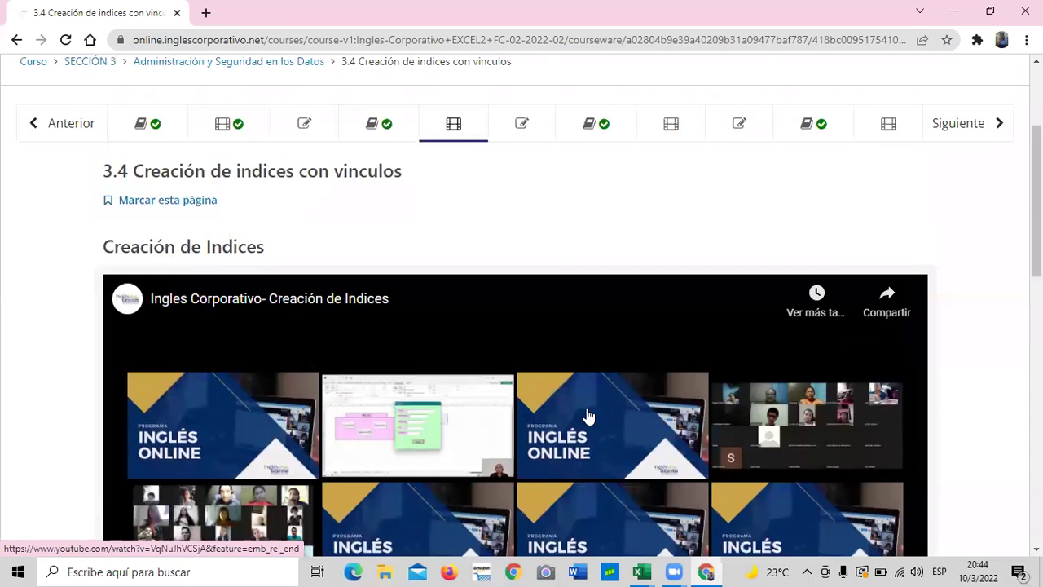
scroll(589, 416, up, 2)
scroll(584, 415, down, 1)
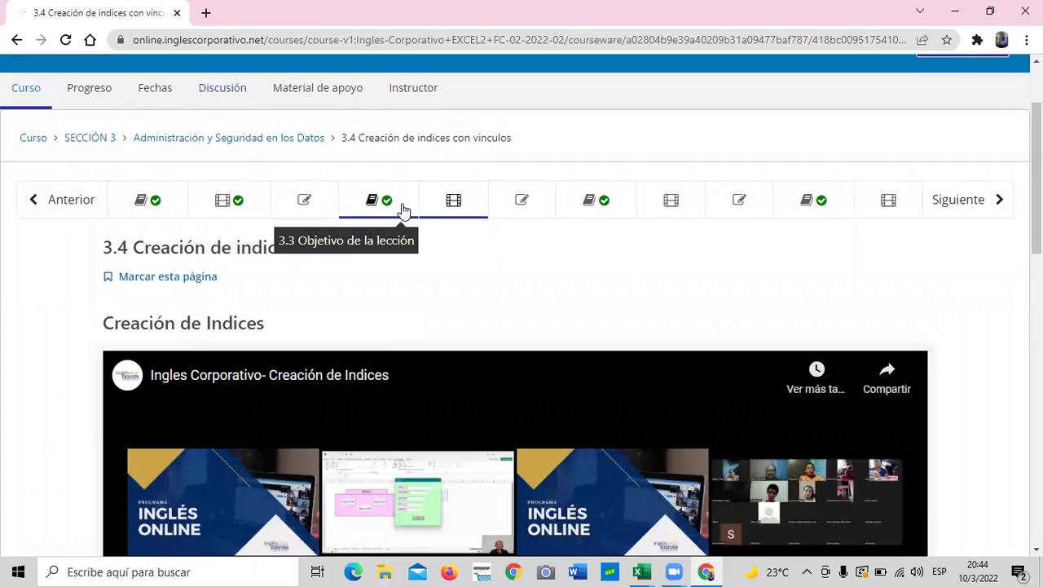
click(403, 211)
click(454, 205)
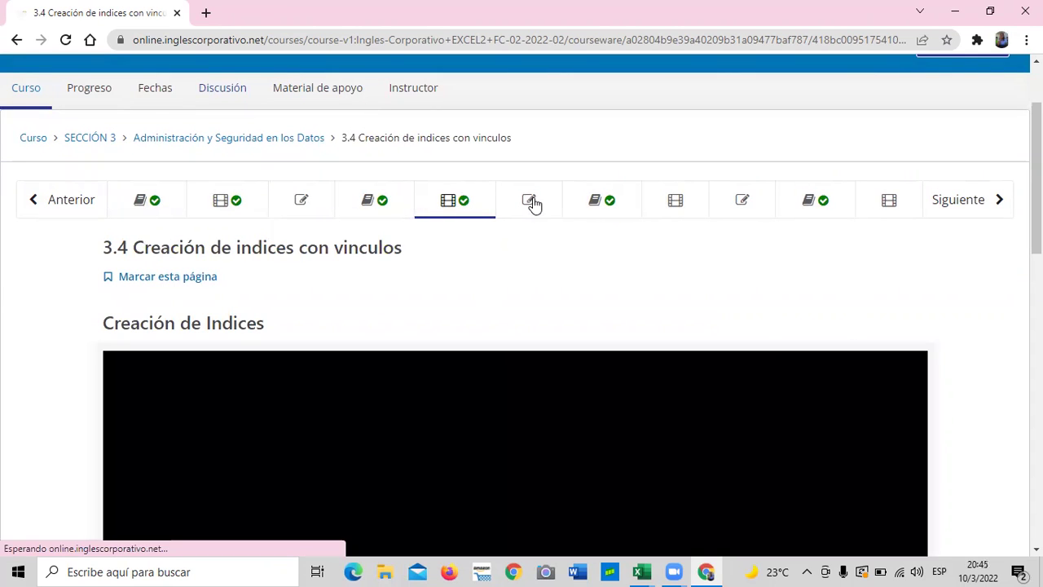
click(532, 203)
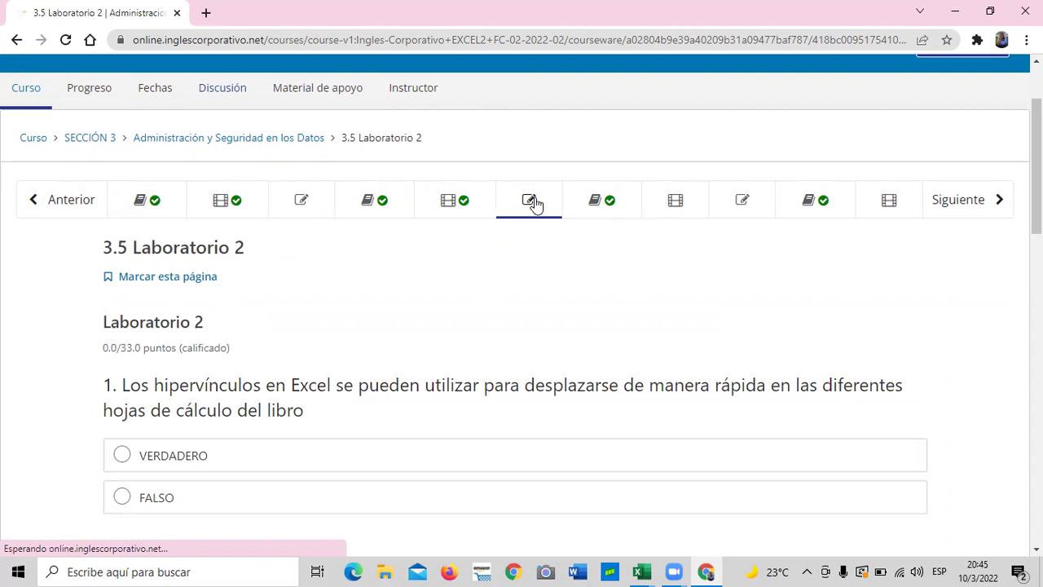
Step: Look through the four Laboratorio 2 questions on hyperlinks and workbook protection, and return to the start of the lesson page
scroll(368, 292, down, 8)
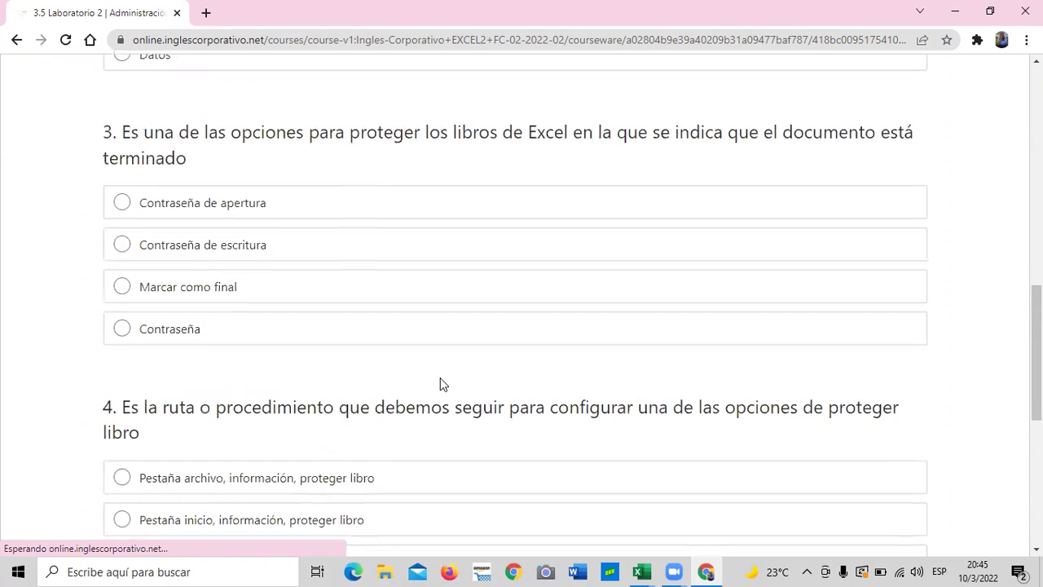
scroll(440, 384, down, 7)
scroll(441, 384, up, 1)
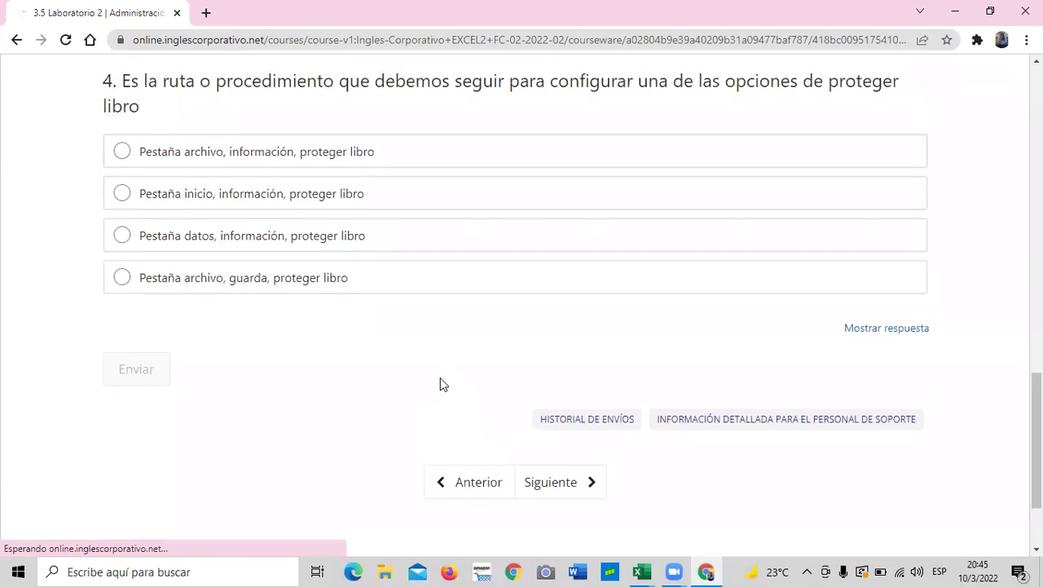
scroll(440, 384, up, 10)
scroll(440, 384, down, 5)
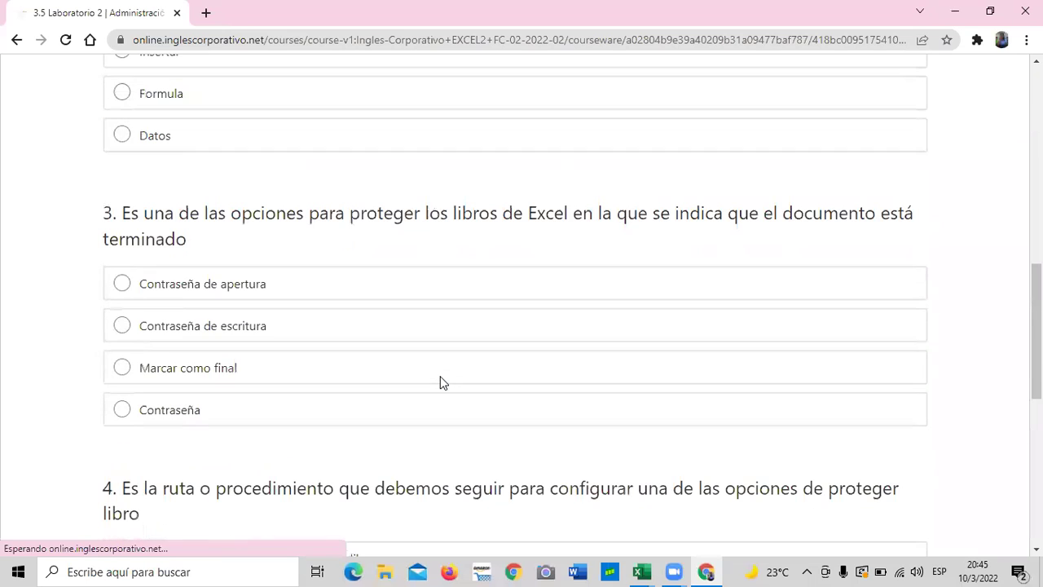
scroll(440, 384, down, 1)
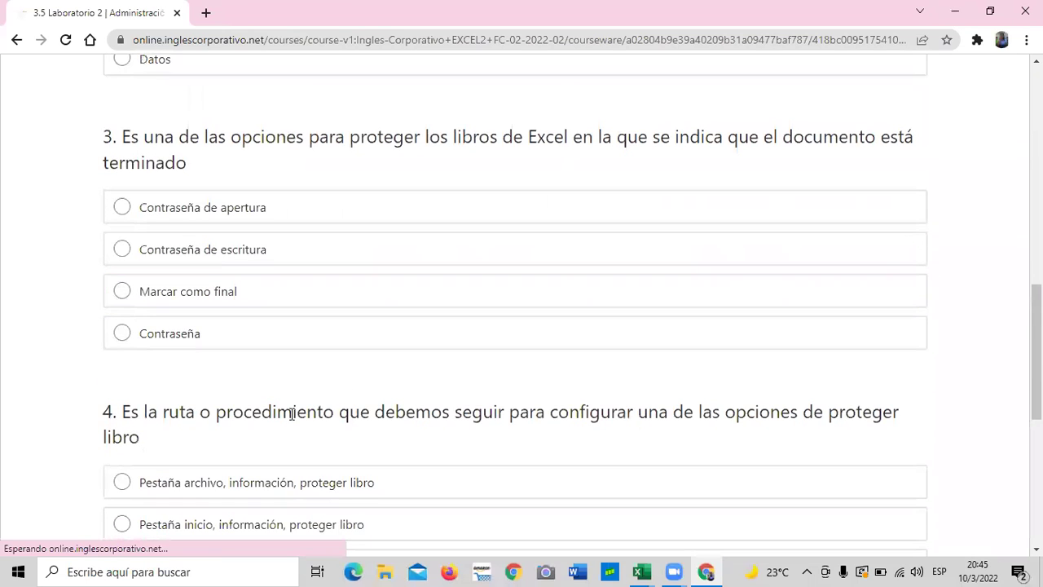
scroll(354, 410, down, 1)
scroll(355, 410, down, 2)
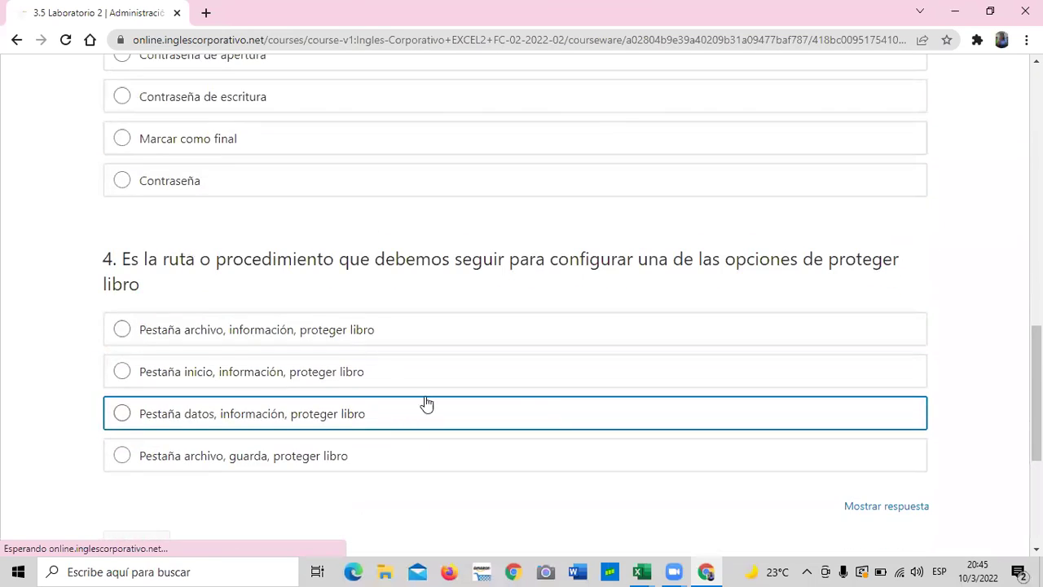
scroll(473, 453, up, 2)
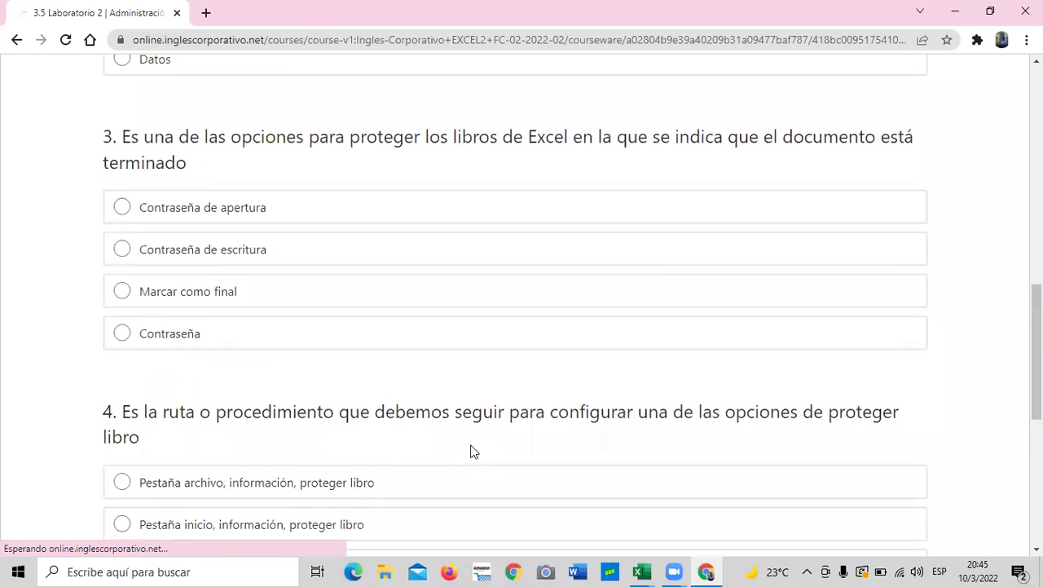
scroll(473, 453, up, 3)
scroll(473, 453, up, 7)
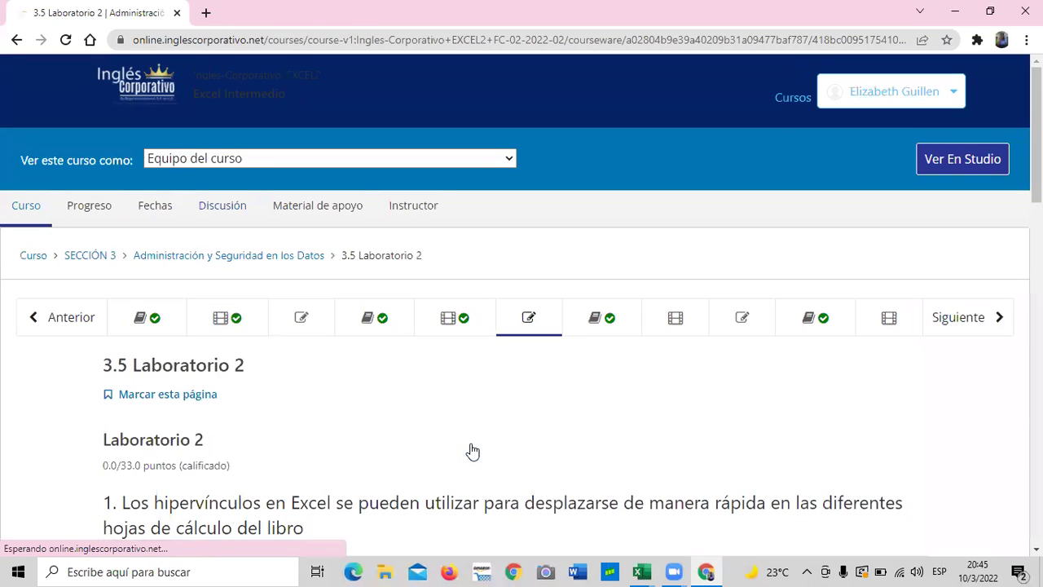
Step: Open the lesson unit 3.6 Objetivo de la lección and look through its content on protection and security in Excel
click(612, 322)
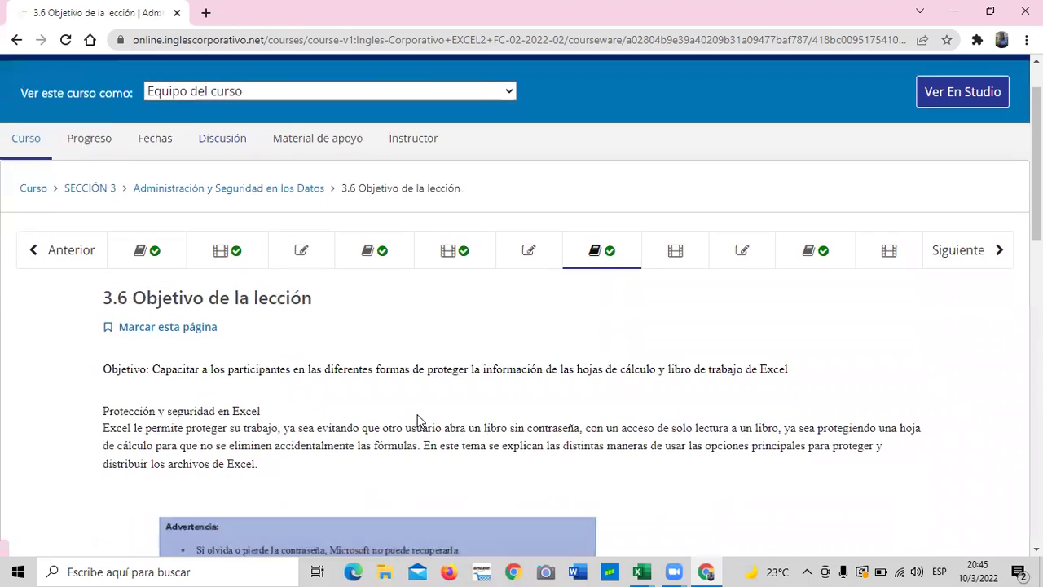
scroll(417, 420, down, 1)
scroll(417, 421, down, 12)
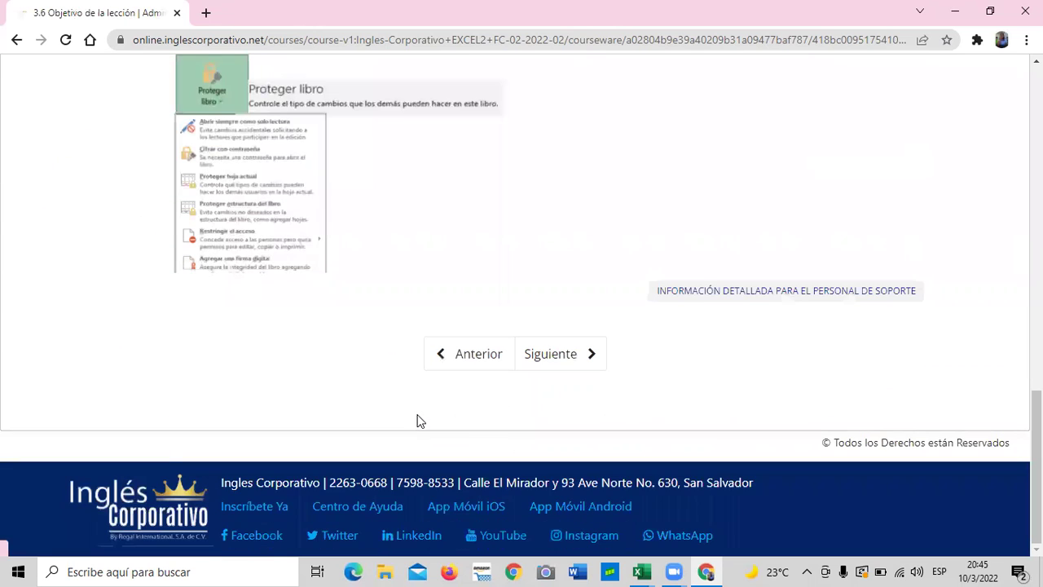
scroll(418, 420, up, 2)
scroll(418, 420, up, 10)
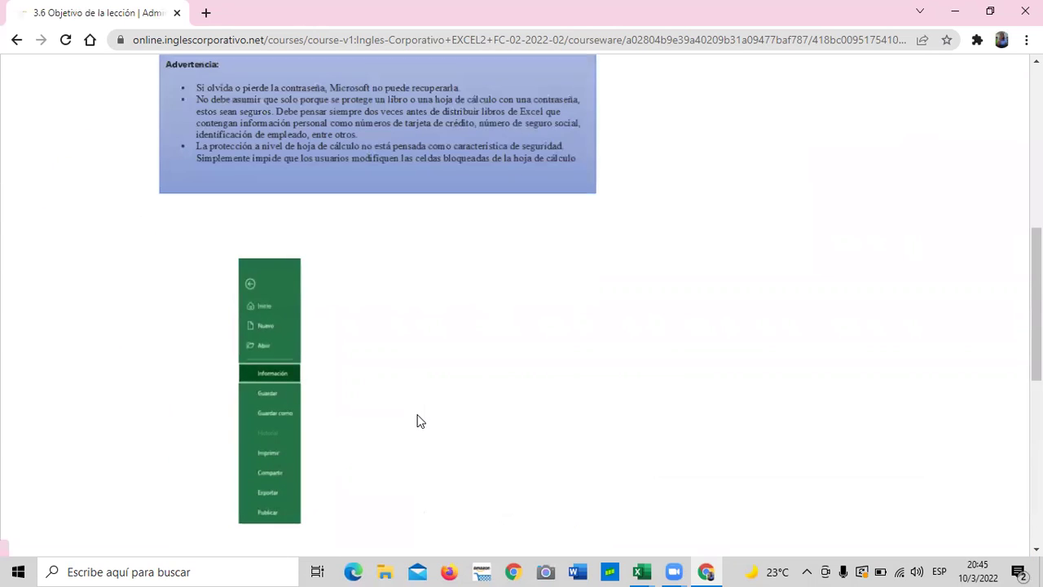
scroll(422, 421, up, 2)
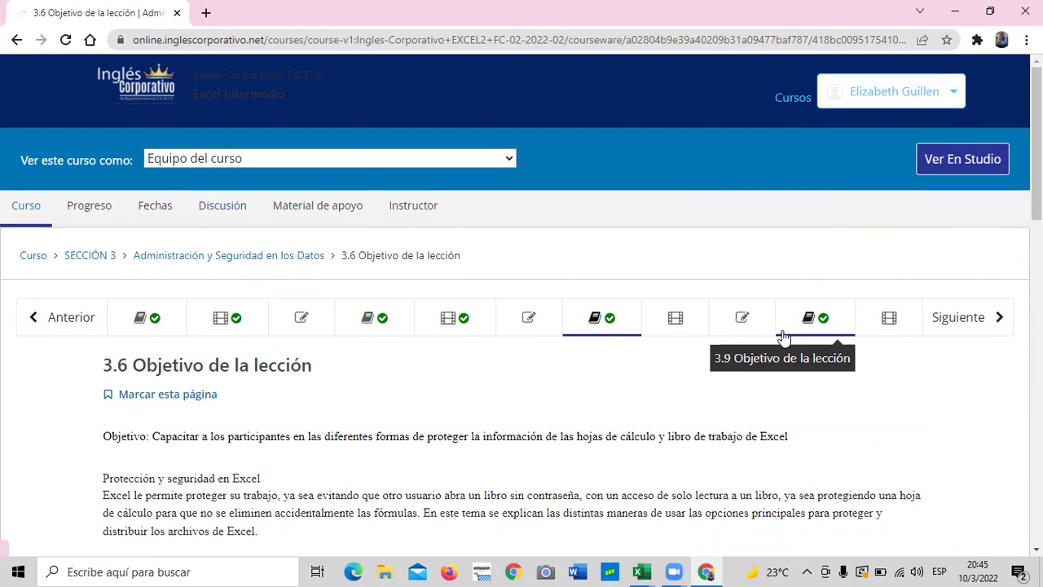
Step: Reopen the lesson unit 3.5 Laboratorio 2 and read its questions 1 to 3
click(529, 319)
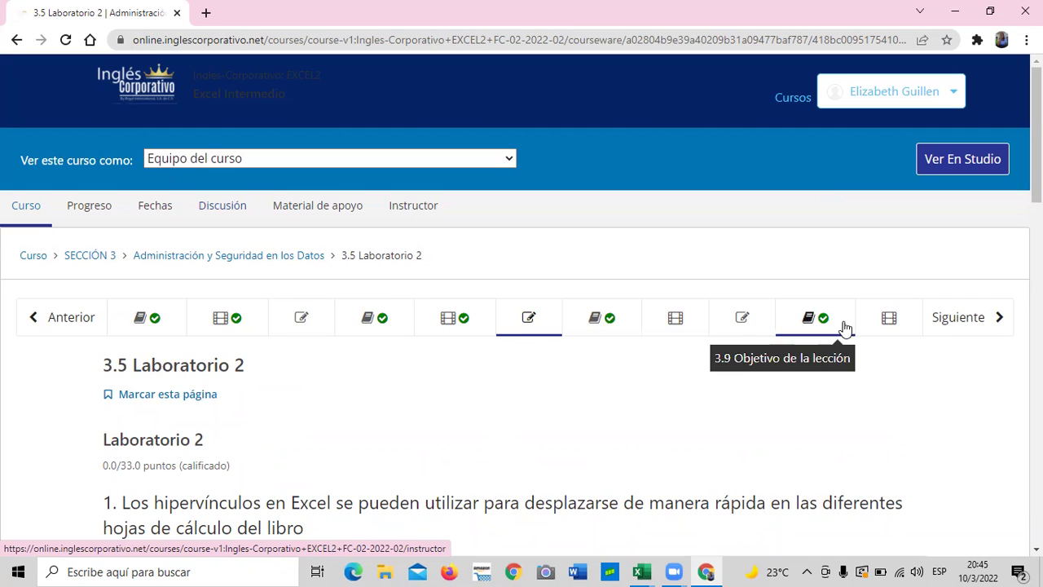
scroll(571, 407, down, 2)
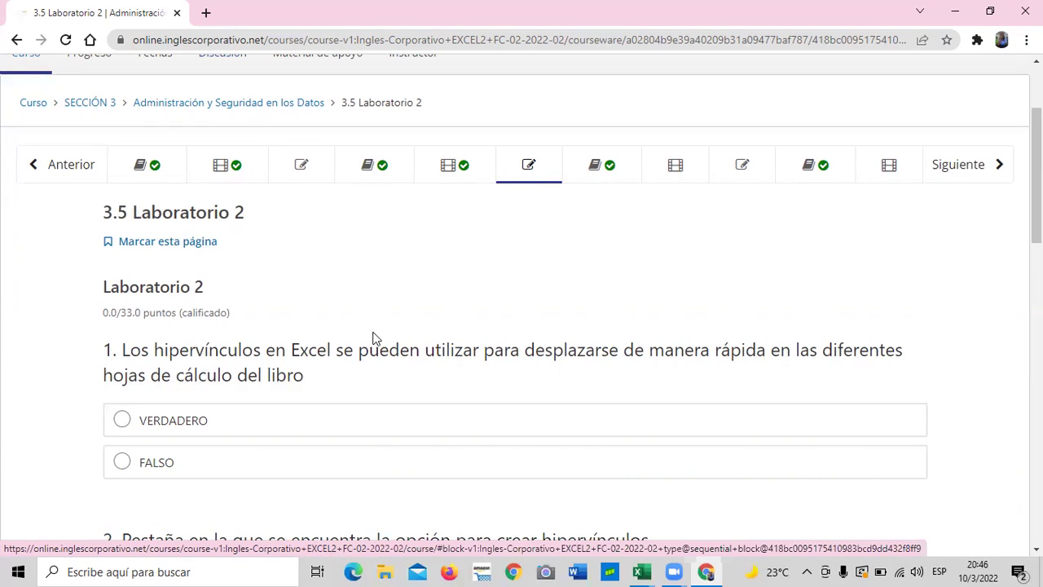
scroll(423, 330, down, 3)
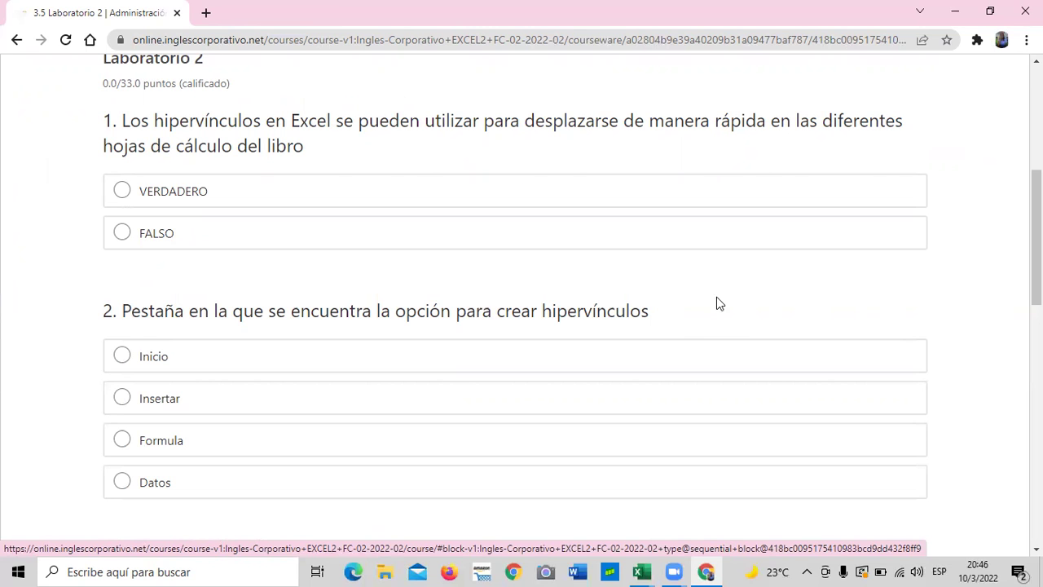
scroll(513, 364, down, 3)
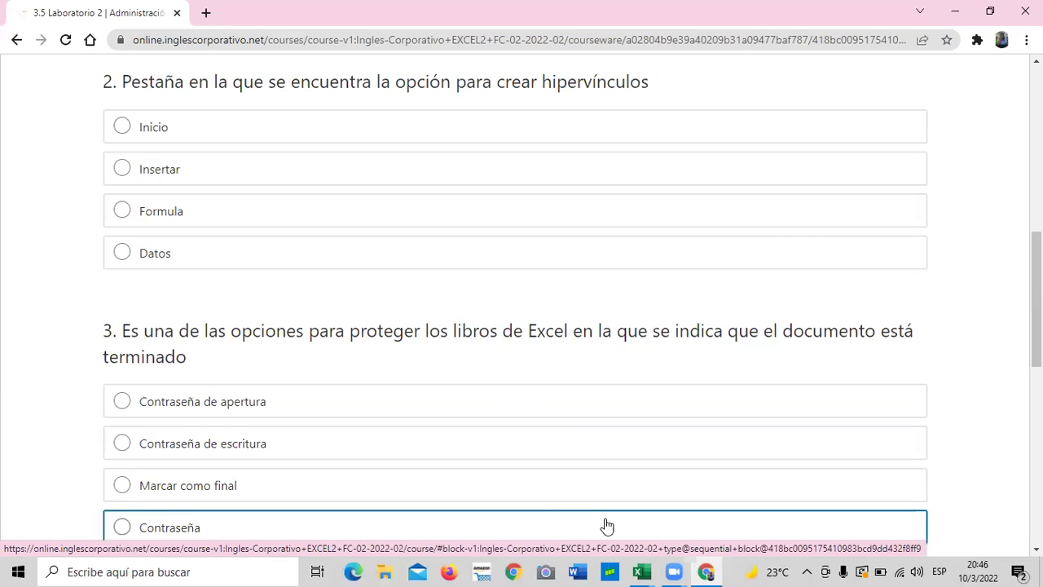
Step: Switch to the Excel workbook "Indice a las hojas de cálculo - copia" and display the Proteger libro options in its file information
mouse_move(642, 568)
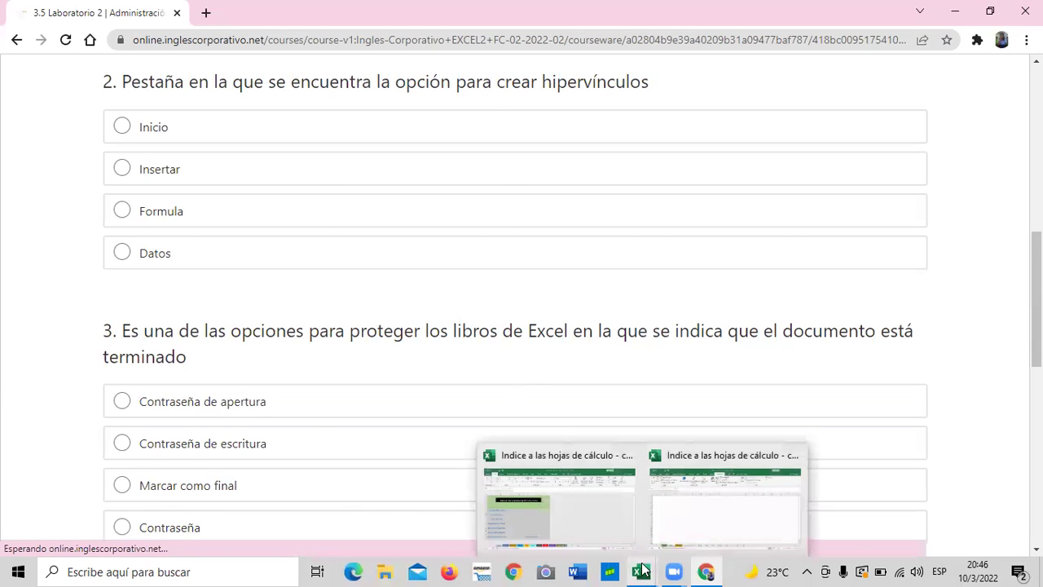
click(710, 515)
click(295, 405)
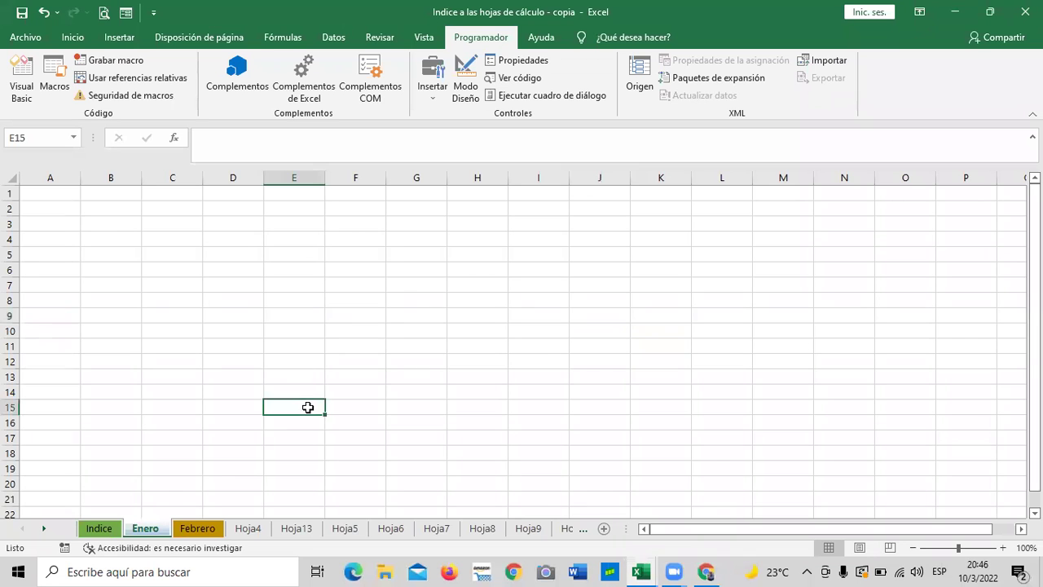
click(35, 43)
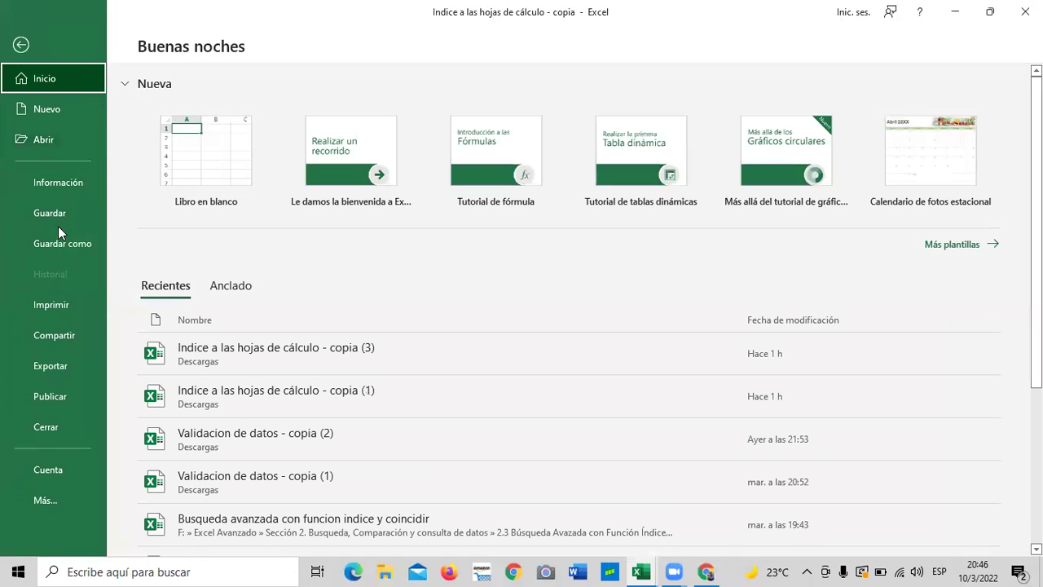
click(68, 186)
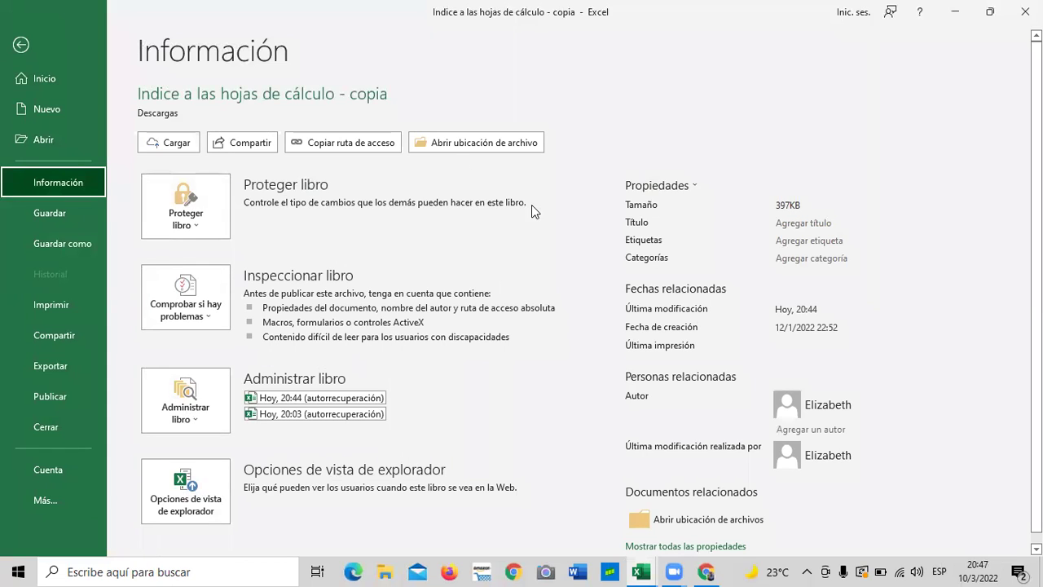
click(193, 226)
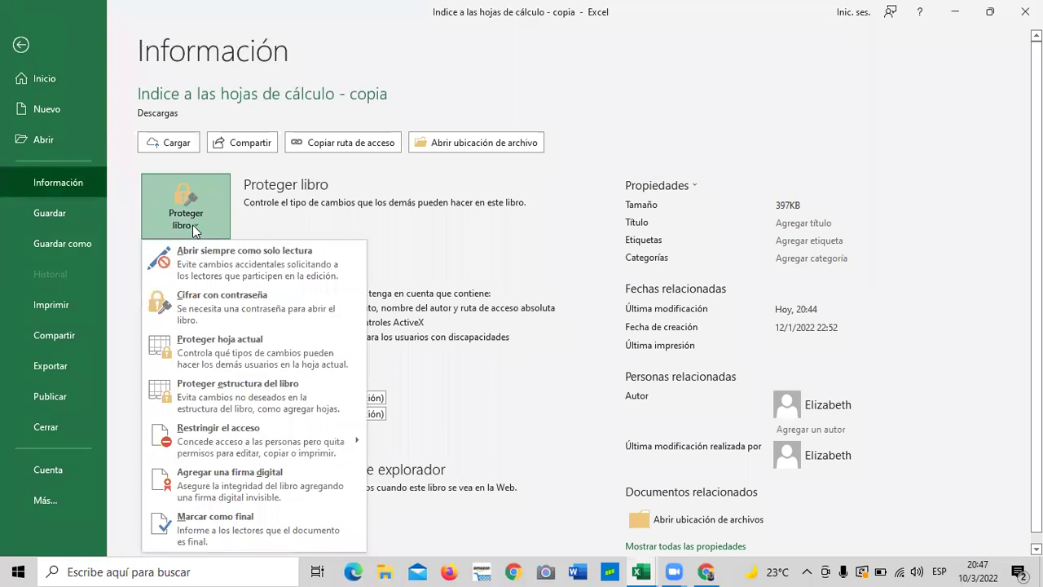
scroll(902, 327, down, 2)
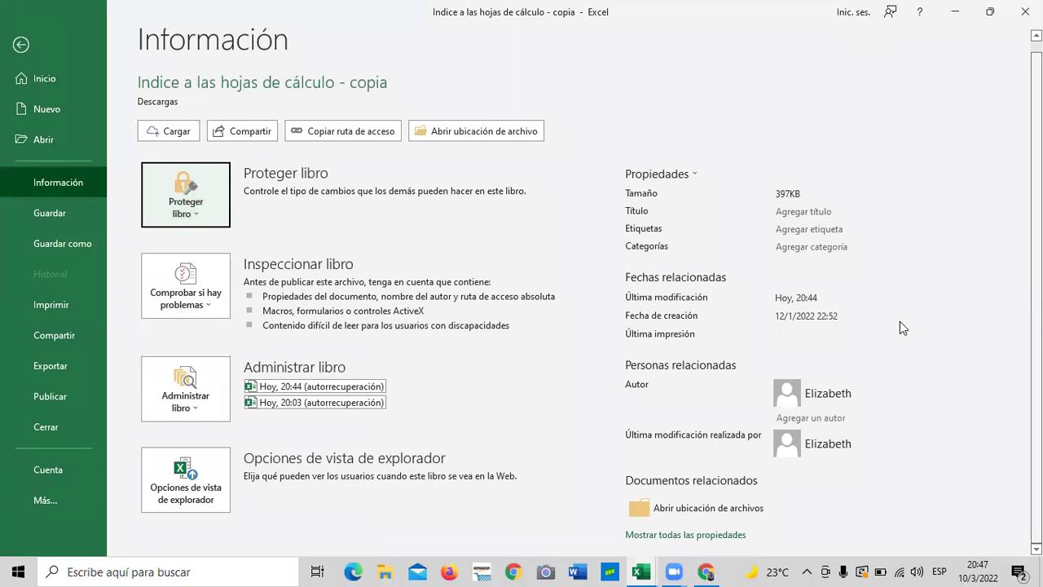
click(201, 212)
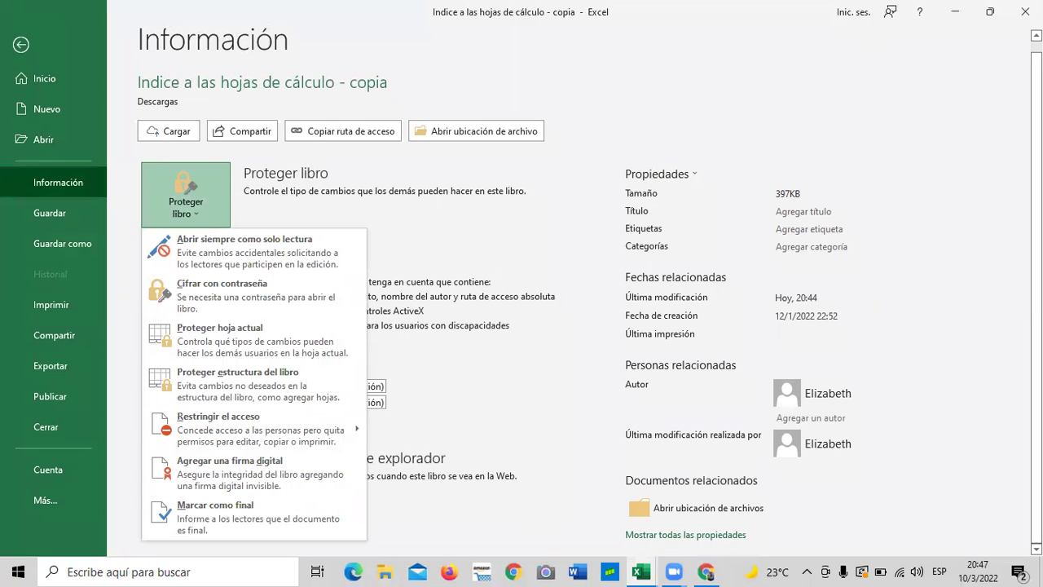
key(Escape)
click(189, 214)
Step: Switch back to the Laboratorio 2 page in Chrome and review questions 2 to 4 with their answer options
mouse_move(651, 568)
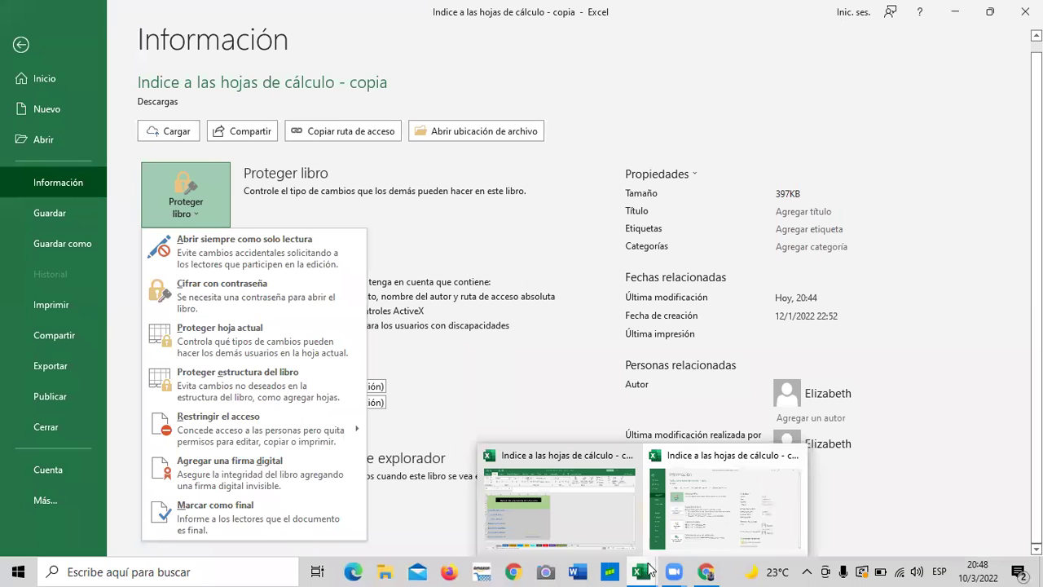
mouse_move(705, 571)
click(711, 538)
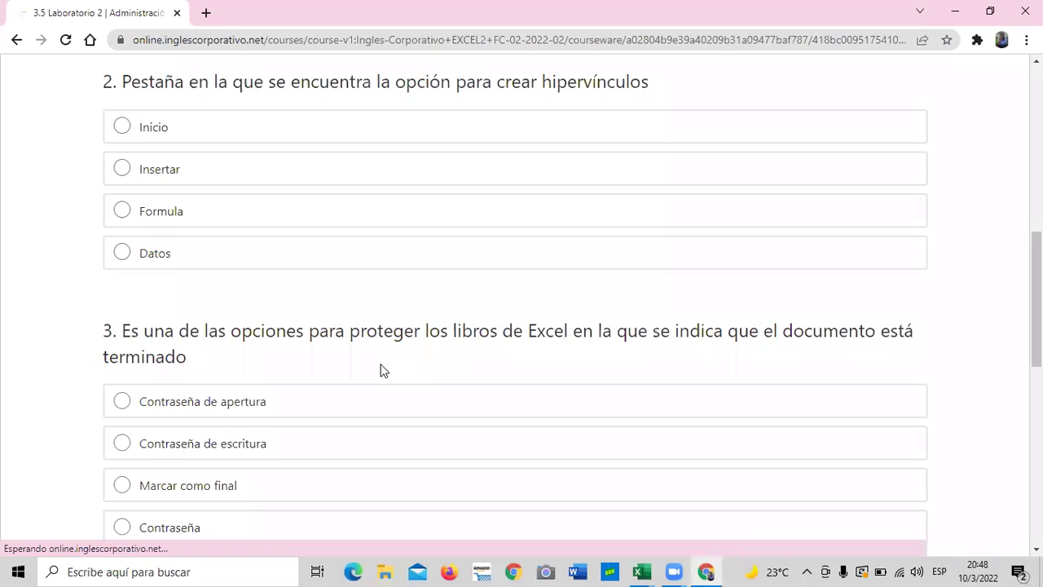
scroll(152, 394, down, 1)
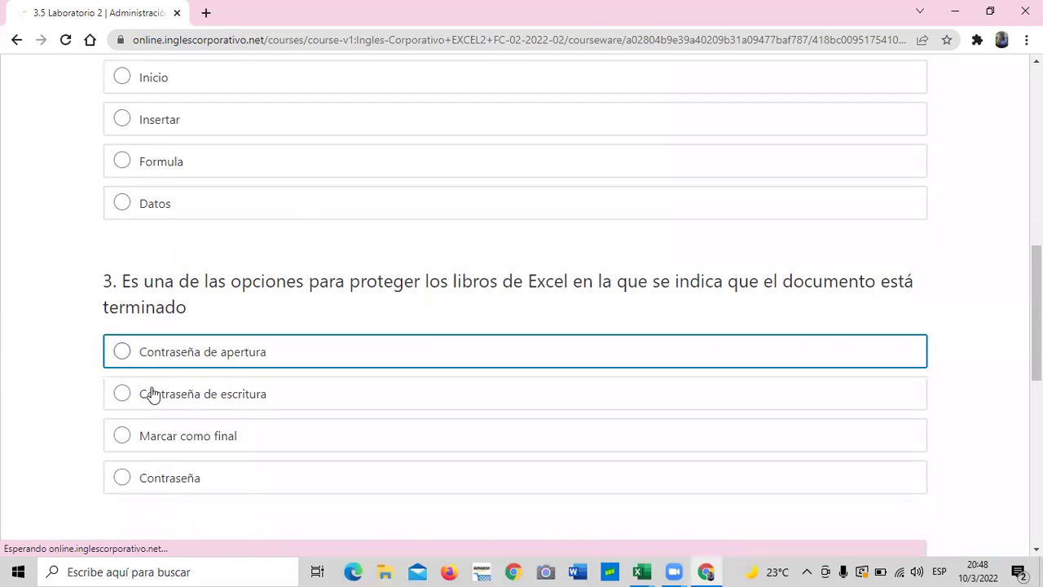
scroll(153, 394, down, 1)
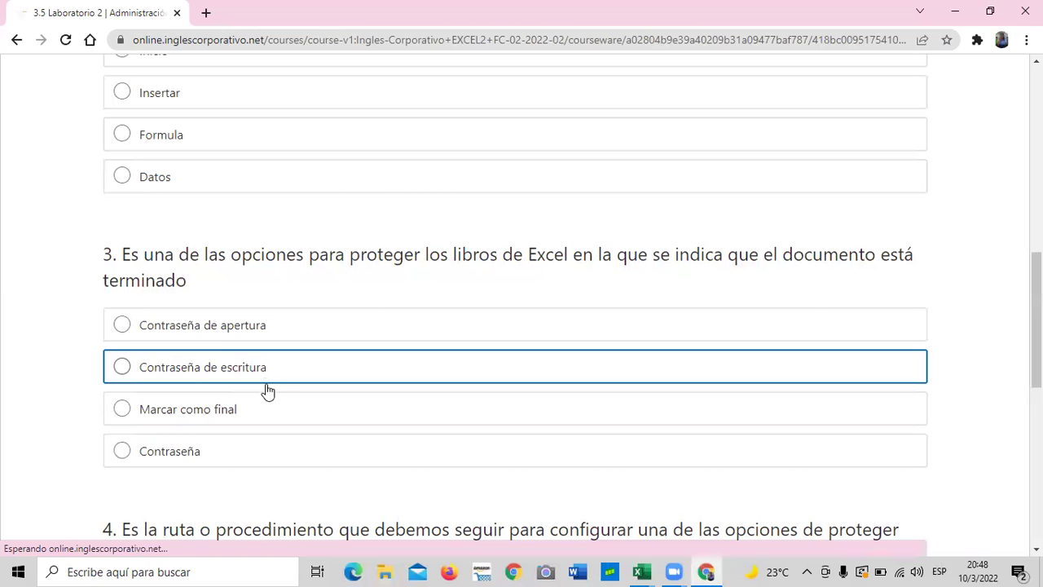
scroll(267, 391, up, 3)
scroll(268, 391, down, 1)
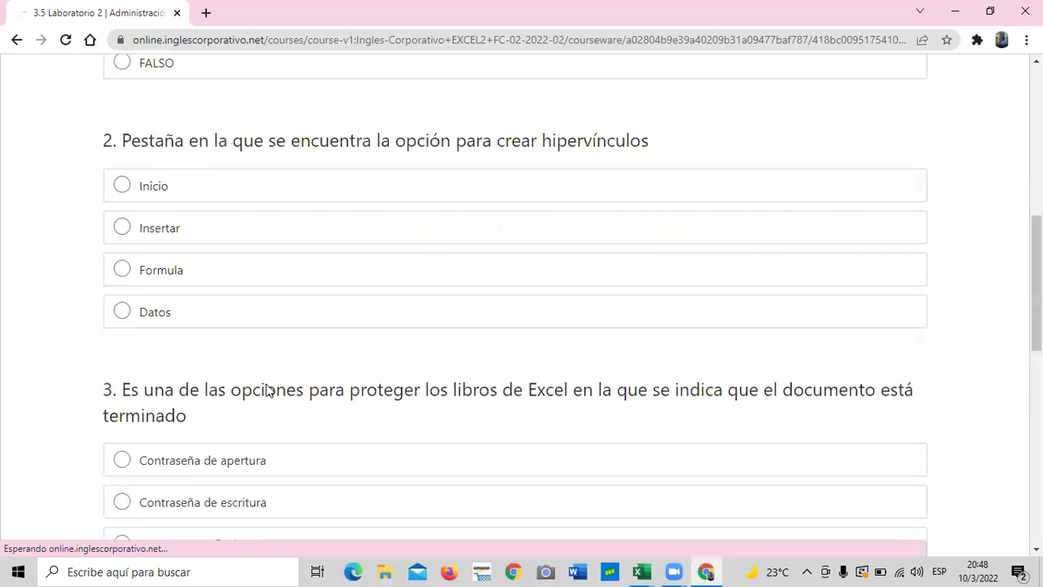
scroll(267, 391, down, 4)
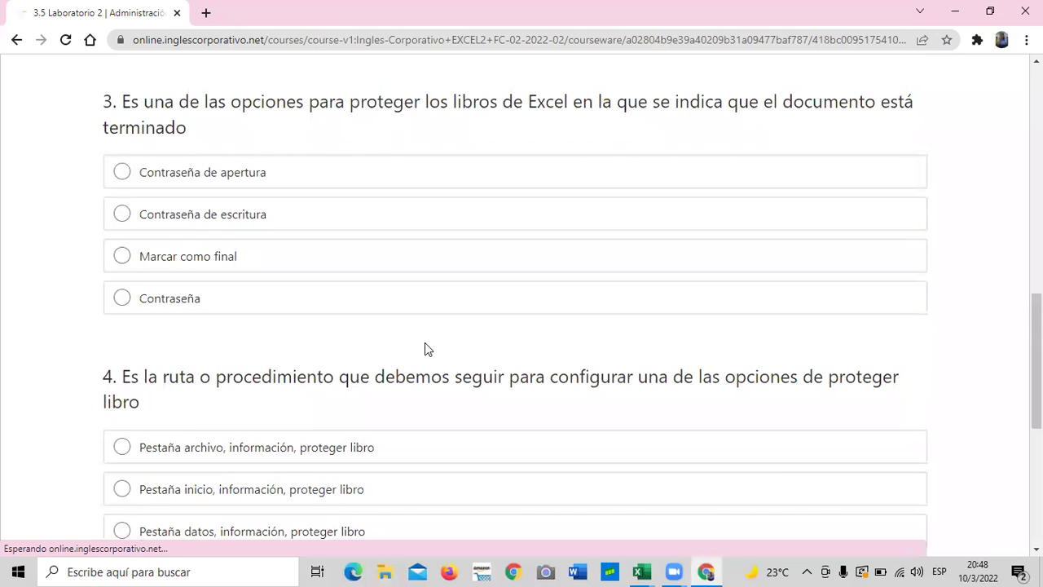
scroll(425, 349, down, 2)
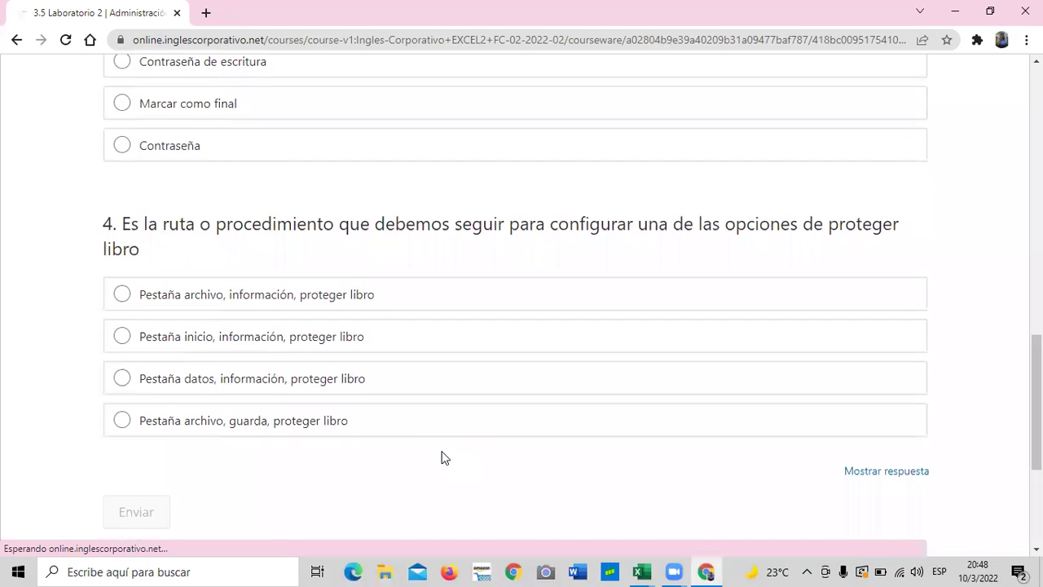
Step: Return to the Enero sheet of "Indice a las hojas de cálculo - copia" in Excel and show the hyperlink and sheet protection commands
click(642, 570)
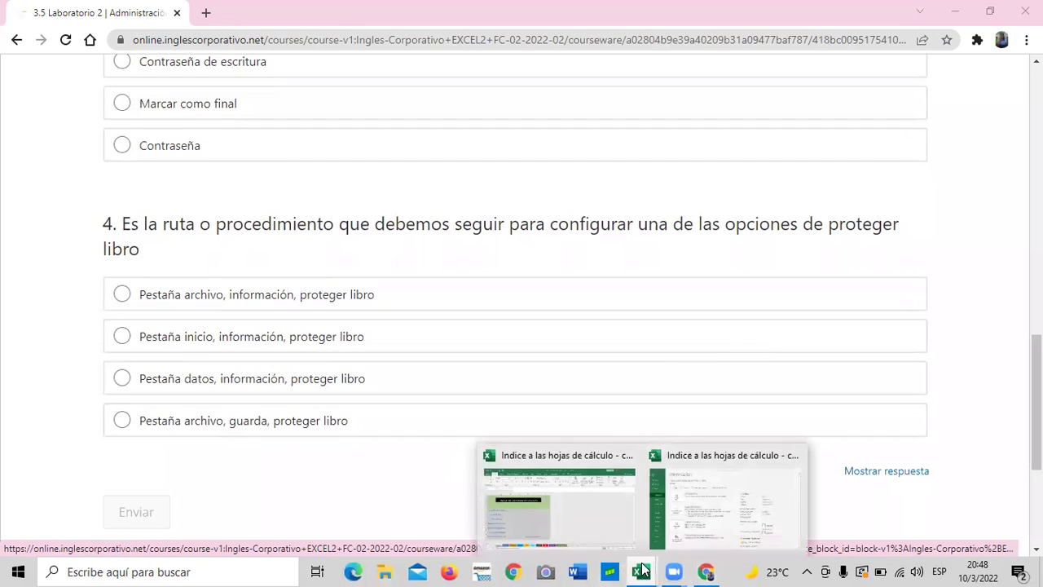
click(606, 510)
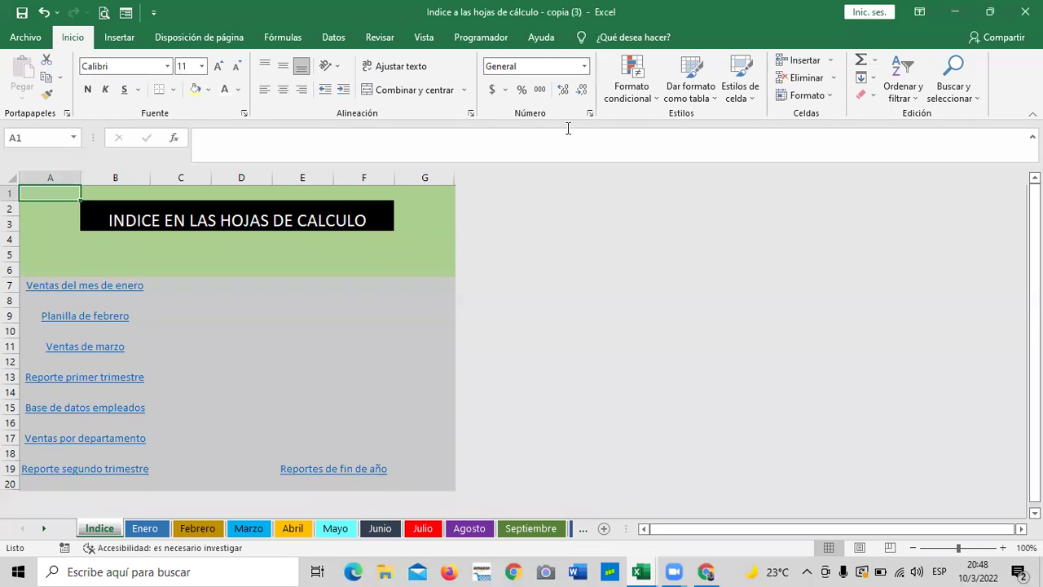
click(643, 569)
click(731, 510)
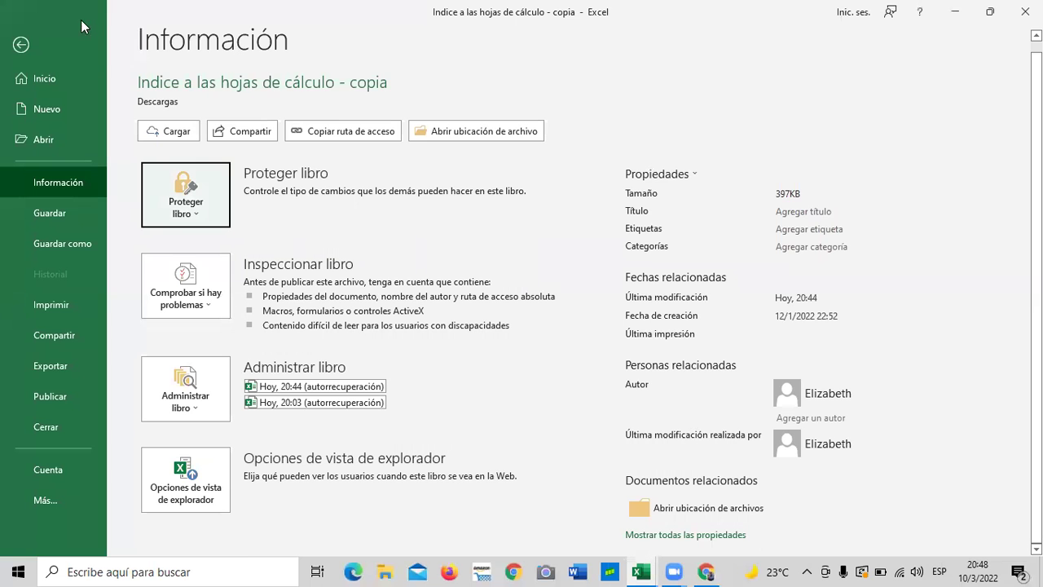
click(21, 45)
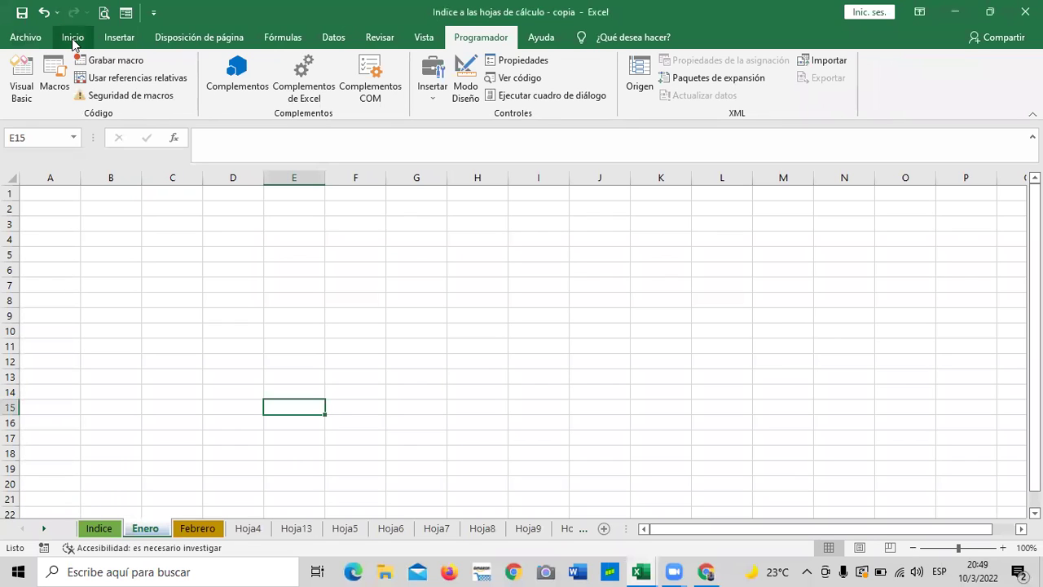
click(126, 39)
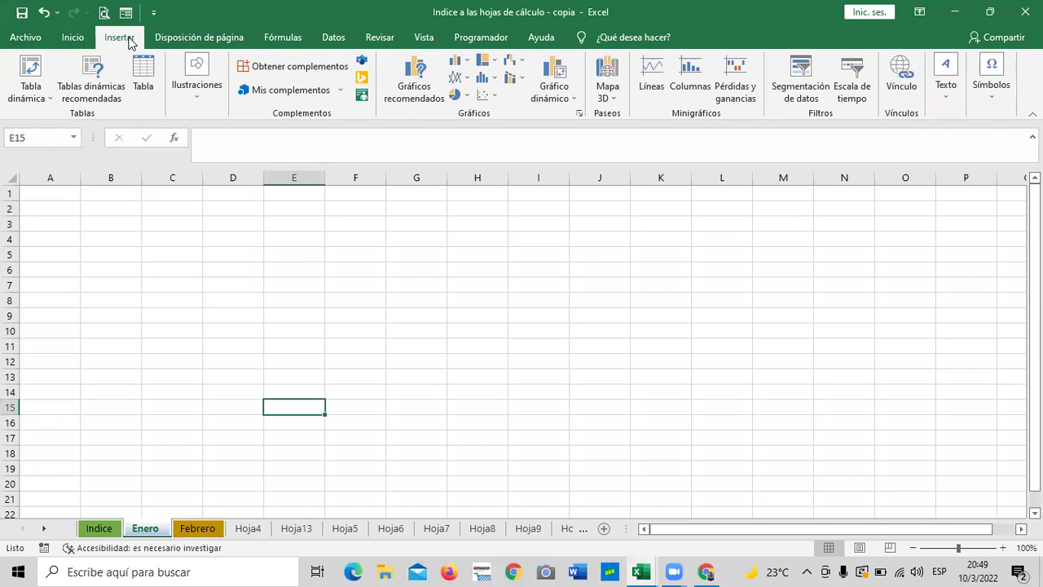
click(385, 37)
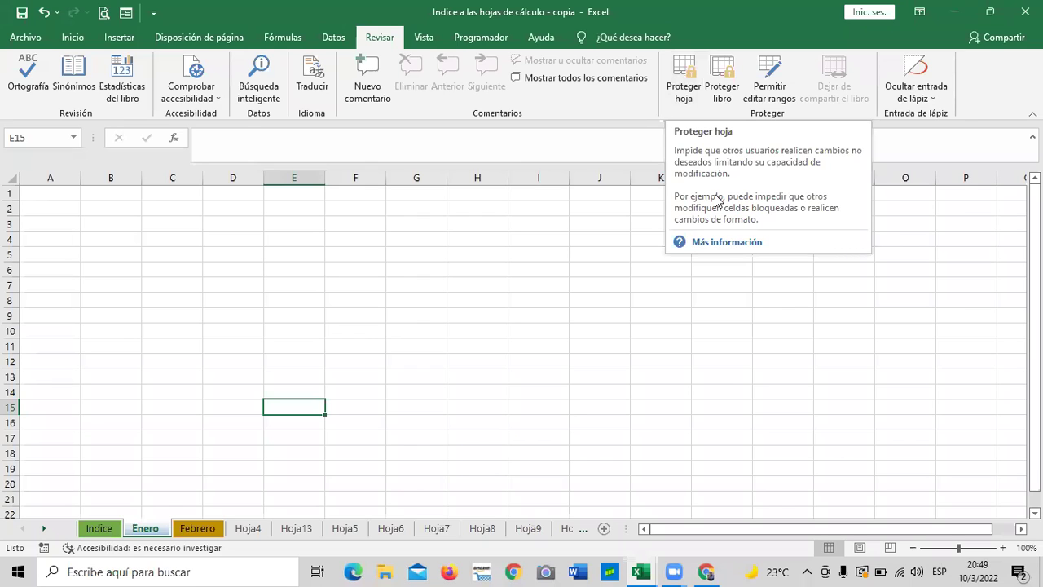
Step: Display the Proteger libro settings for structure and windows, then dismiss them without protecting the workbook
click(726, 78)
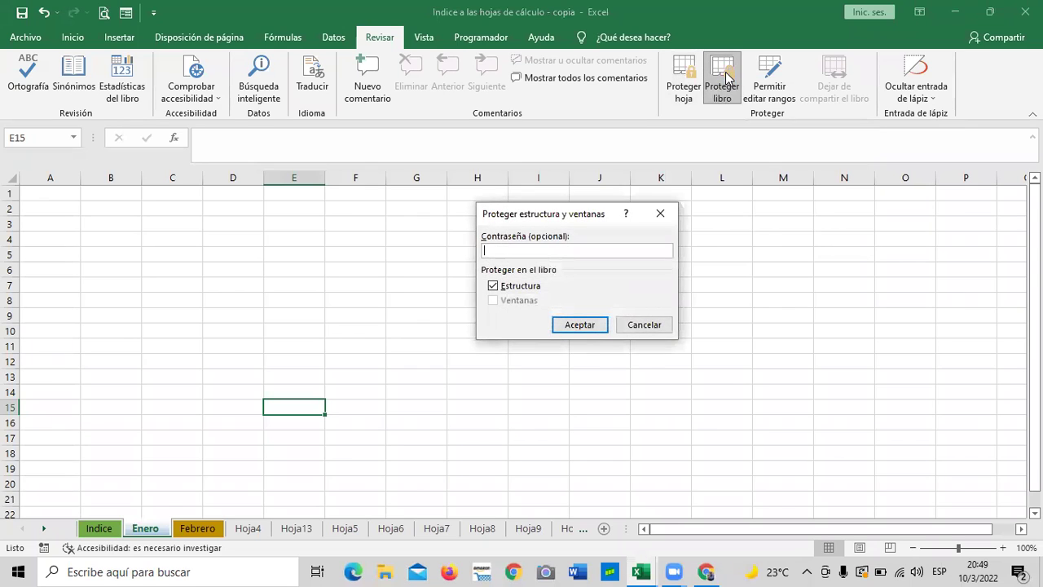
click(658, 212)
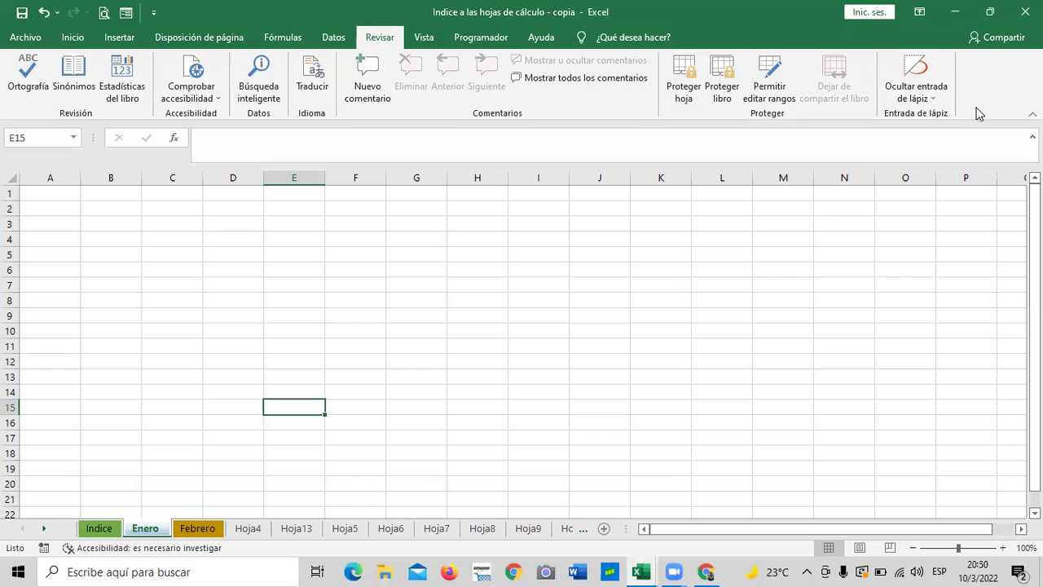
click(595, 380)
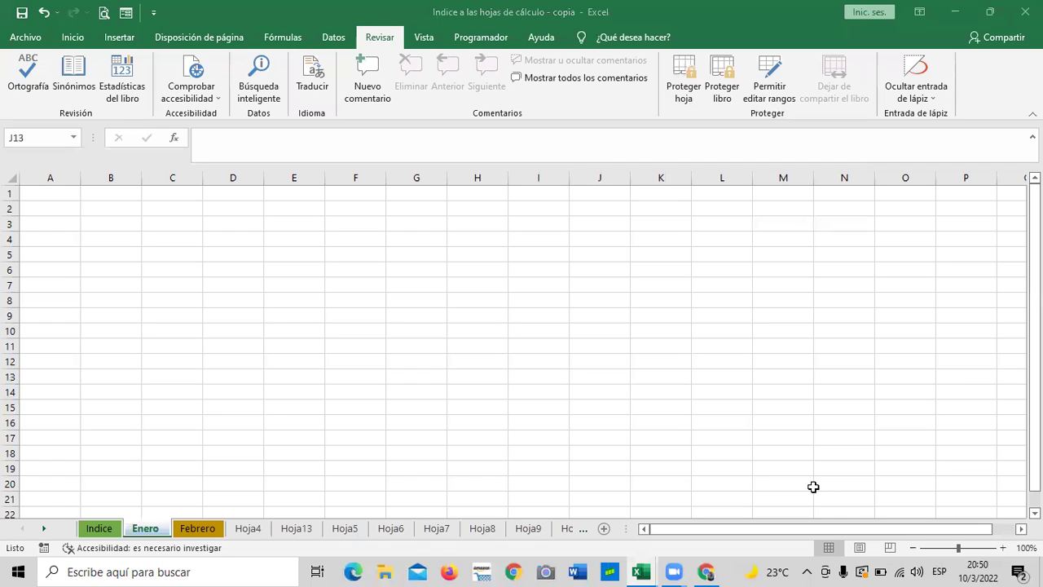
Step: Switch to the Laboratorio 2 page in Chrome and reread question 4 with its answer options
mouse_move(706, 570)
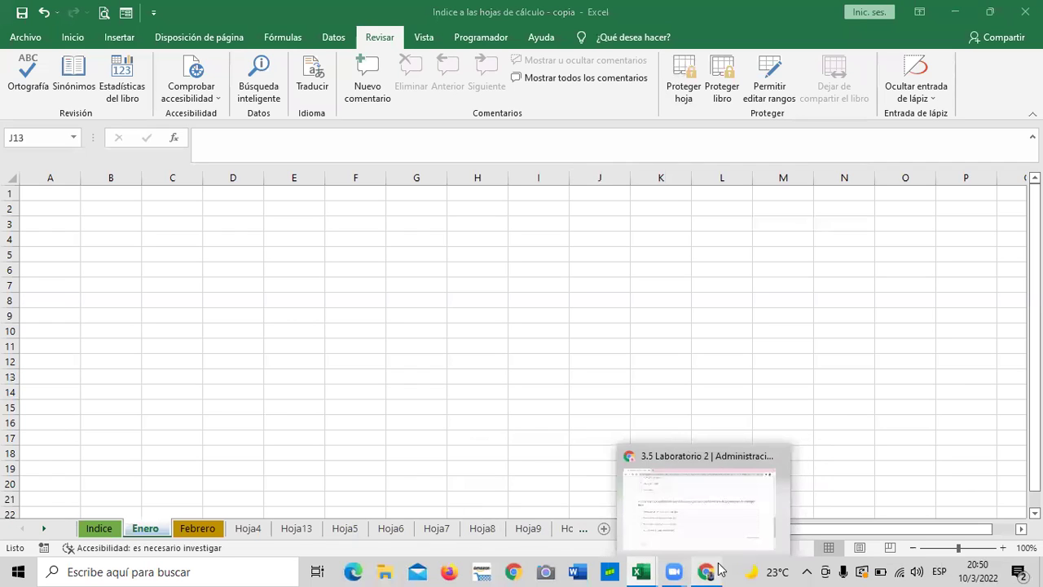
click(710, 527)
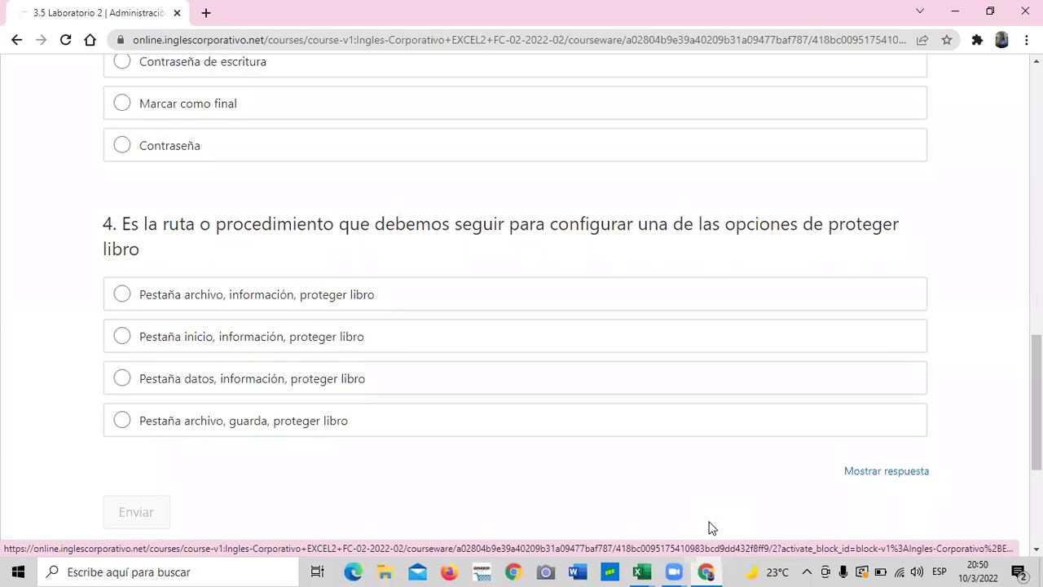
click(715, 514)
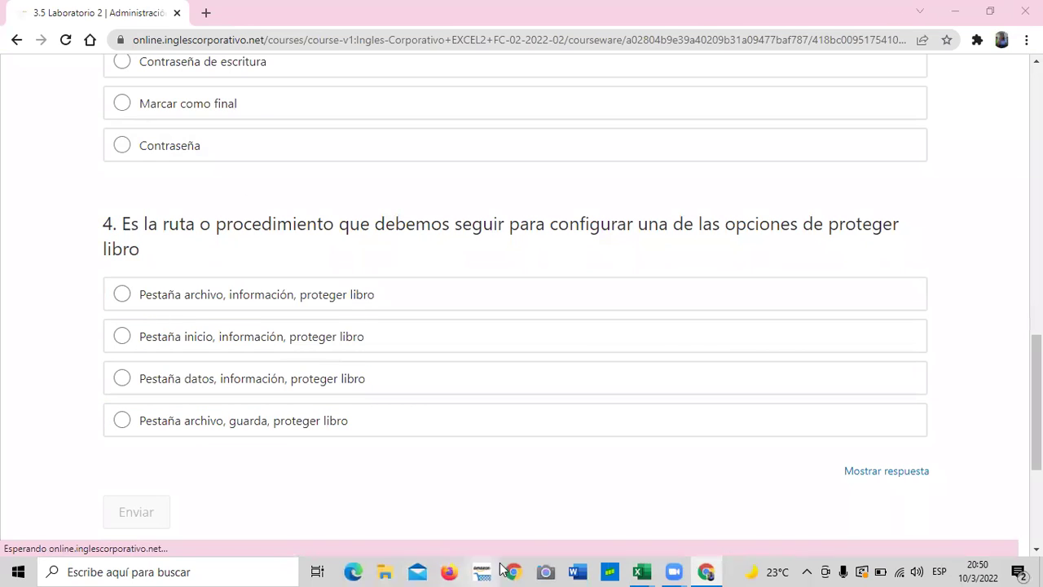
Step: Switch to "Indice a las hojas de cálculo - copia" in Excel, show the Proteger libro options in its file information, and return to the sheet
mouse_move(644, 569)
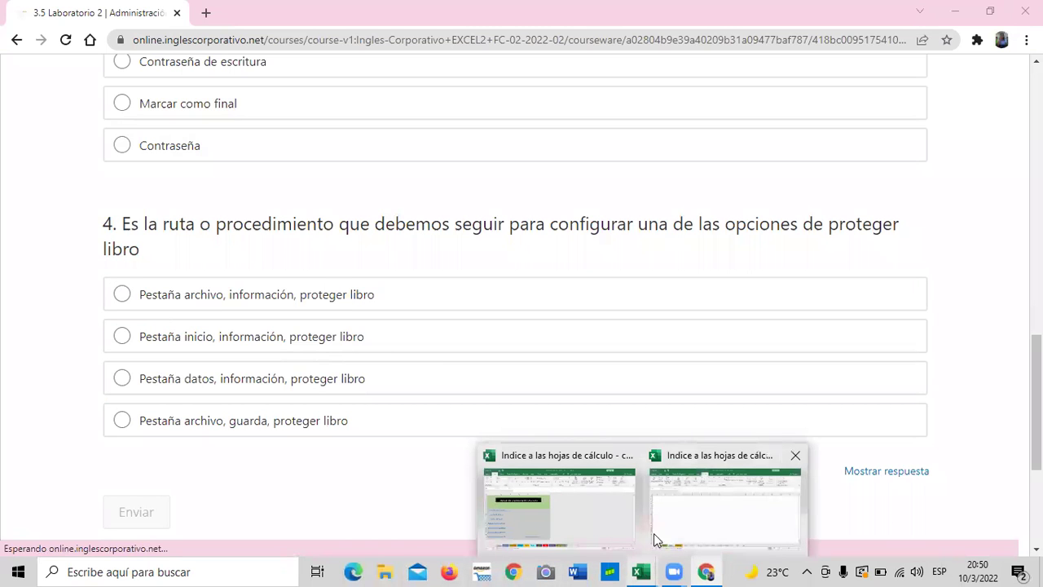
click(689, 528)
click(31, 38)
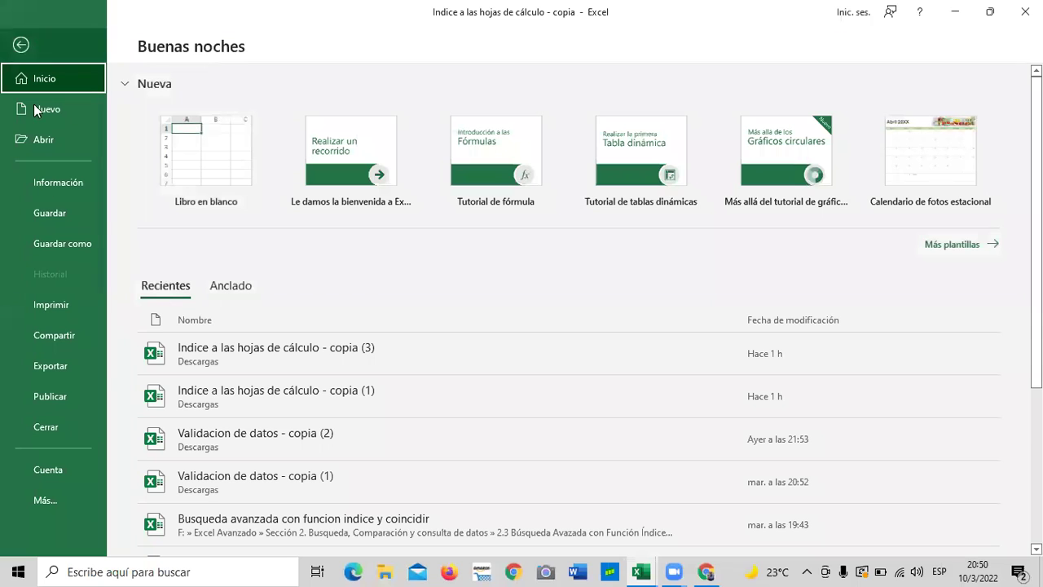
click(56, 179)
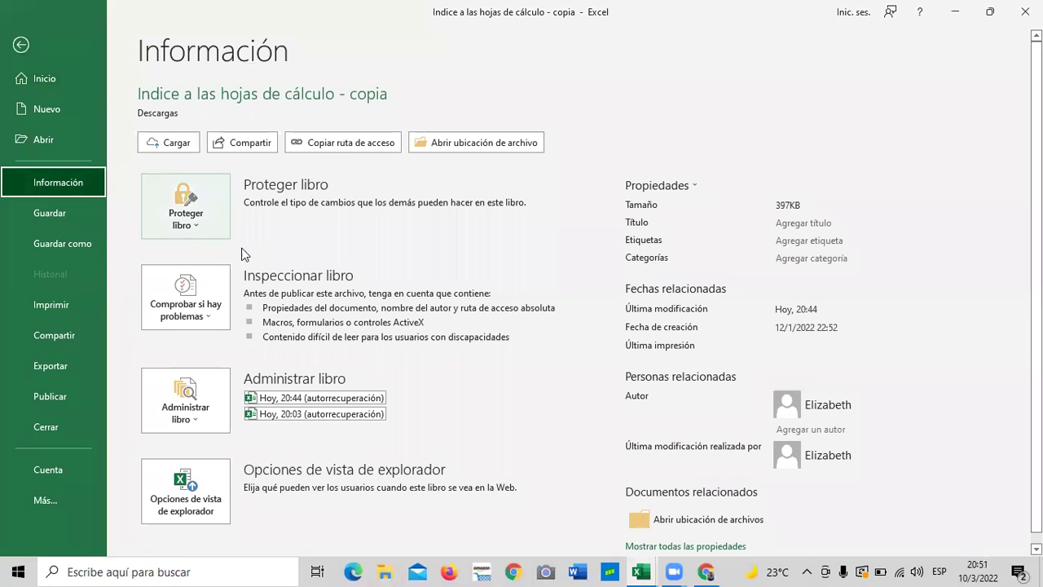
click(195, 224)
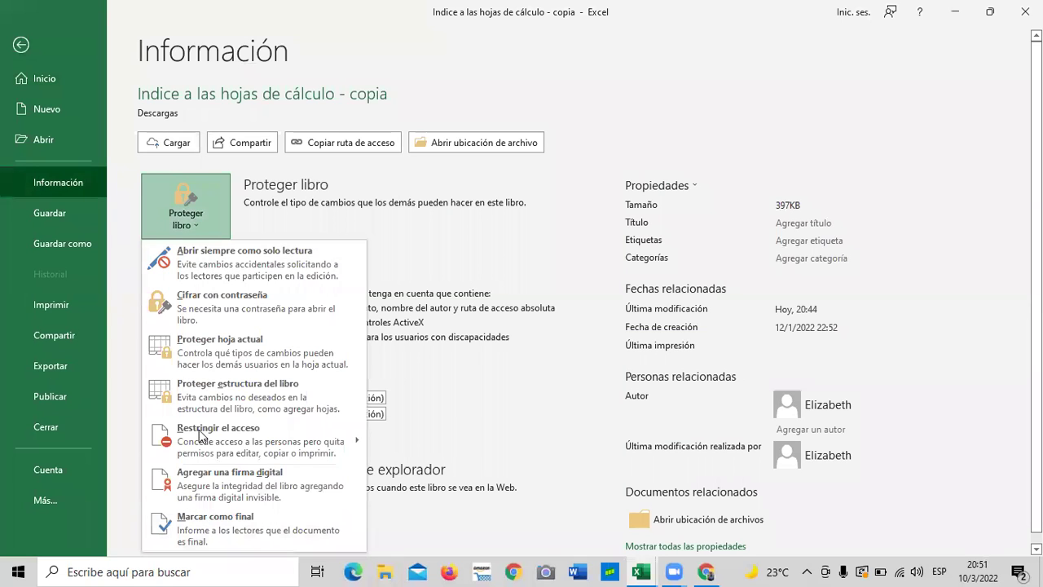
click(24, 44)
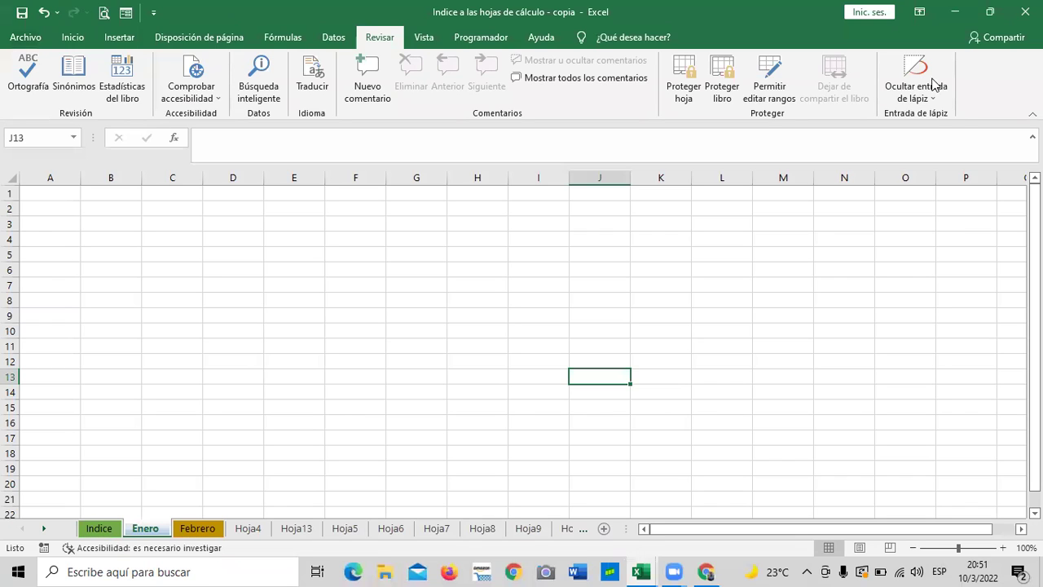
Step: Switch back to the Laboratorio 2 page in Chrome and reveal the correct answers to its questions
mouse_move(702, 568)
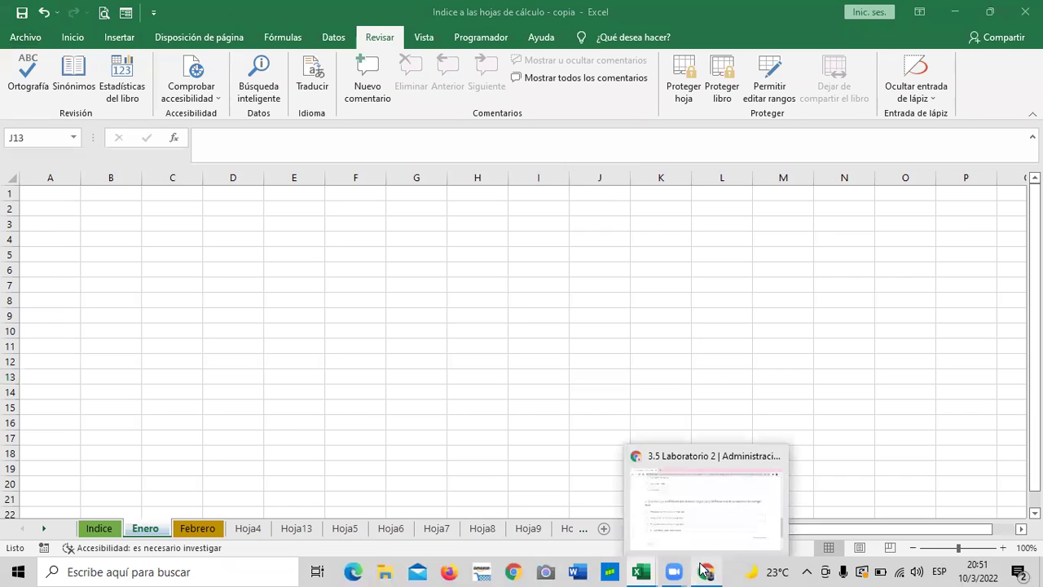
click(693, 517)
click(882, 479)
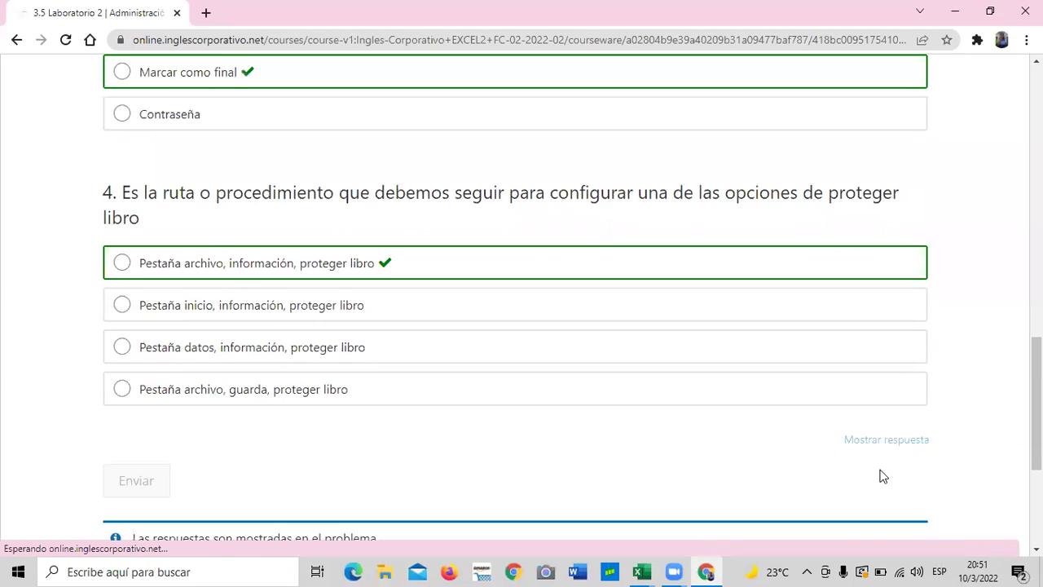
Step: Review the marked correct answers for questions 1 to 4 of Laboratorio 2
scroll(328, 354, up, 7)
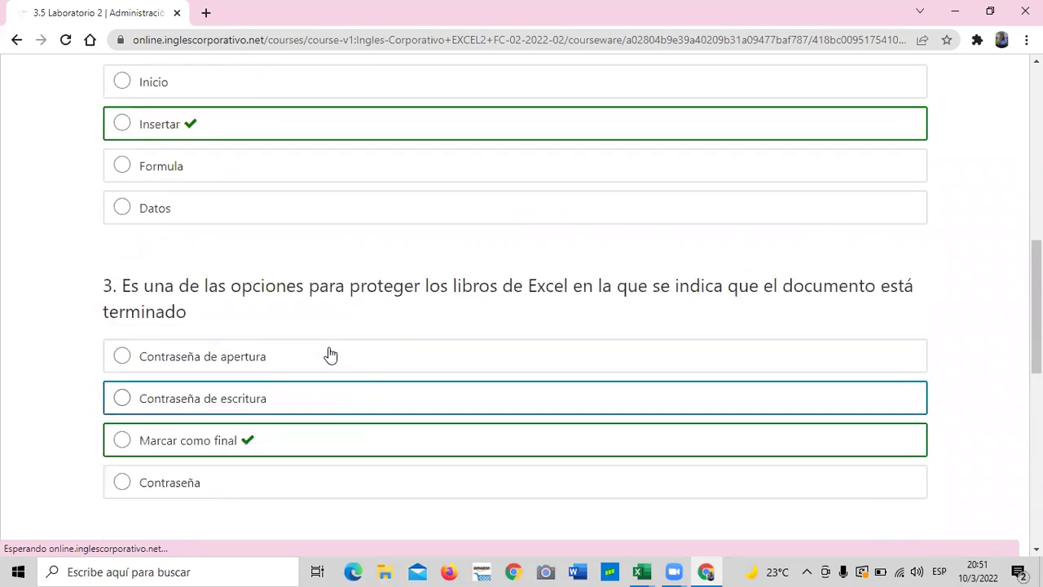
scroll(330, 353, up, 3)
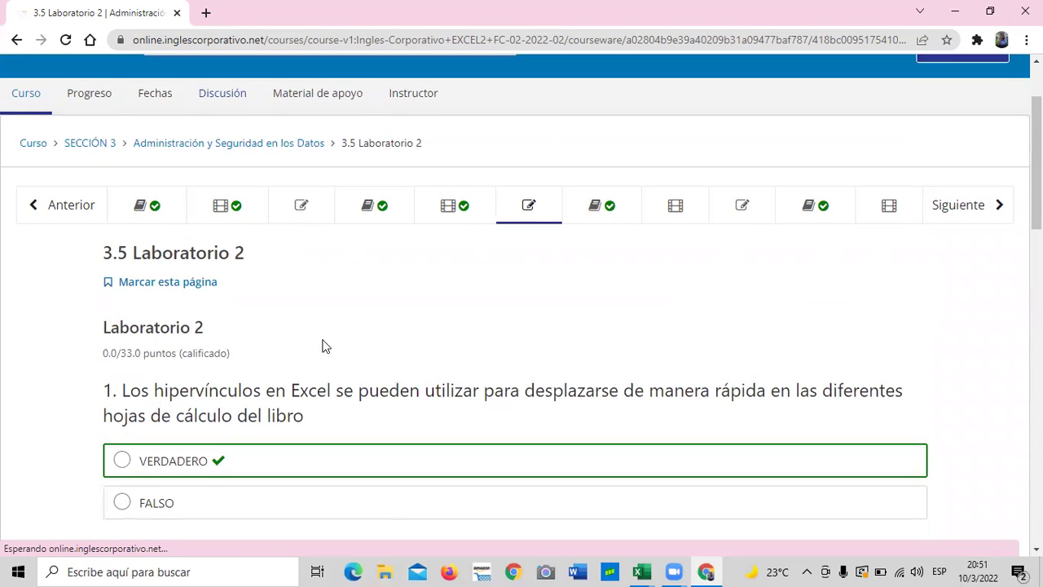
scroll(326, 347, down, 1)
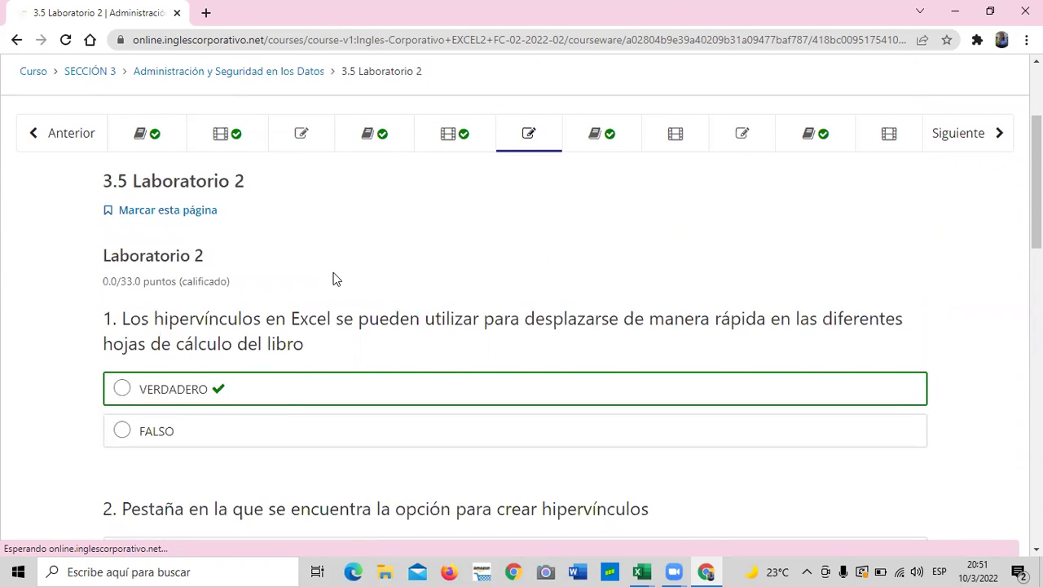
scroll(333, 279, down, 6)
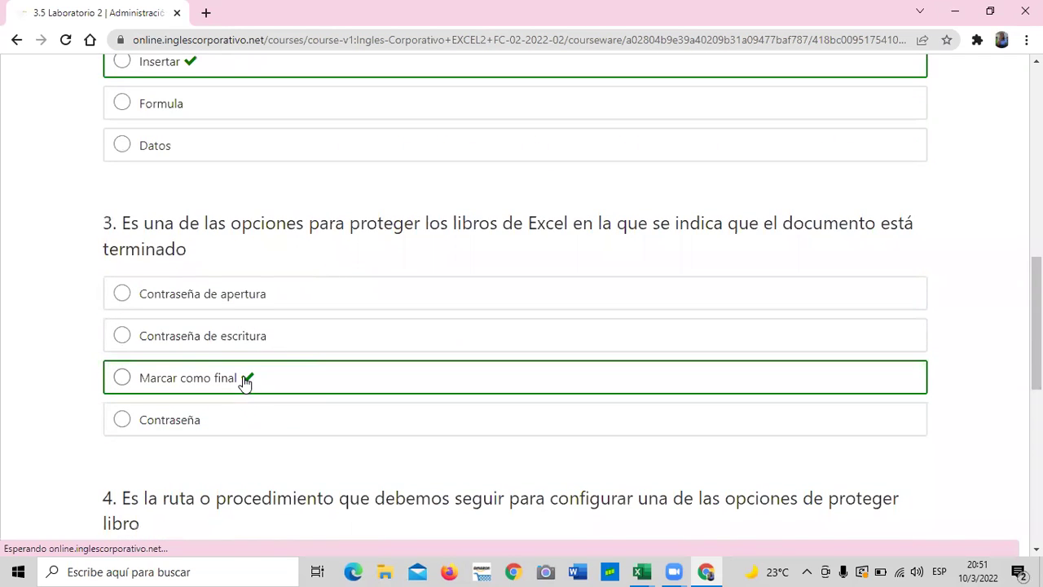
scroll(244, 382, down, 2)
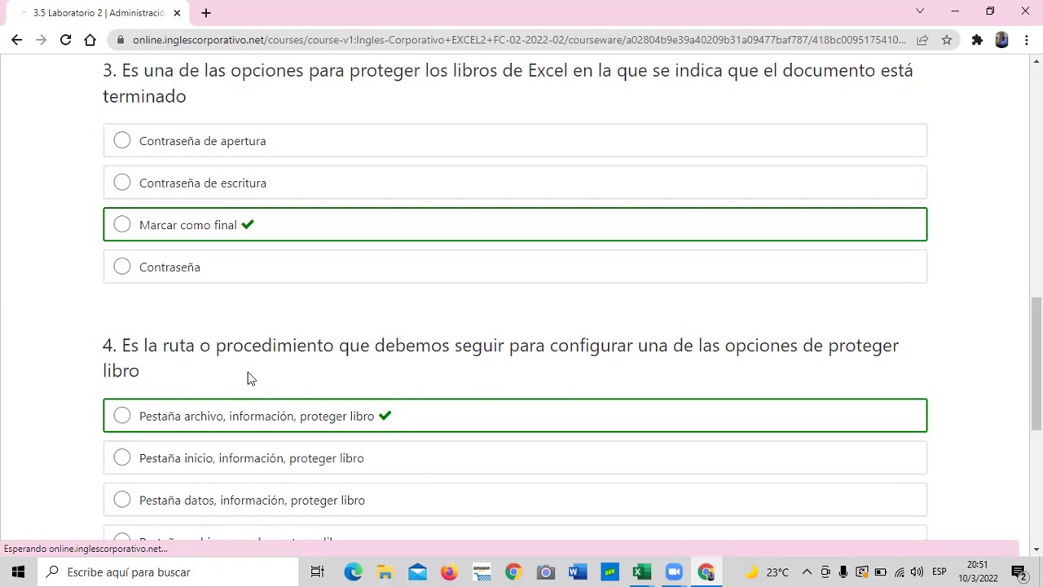
scroll(308, 277, down, 5)
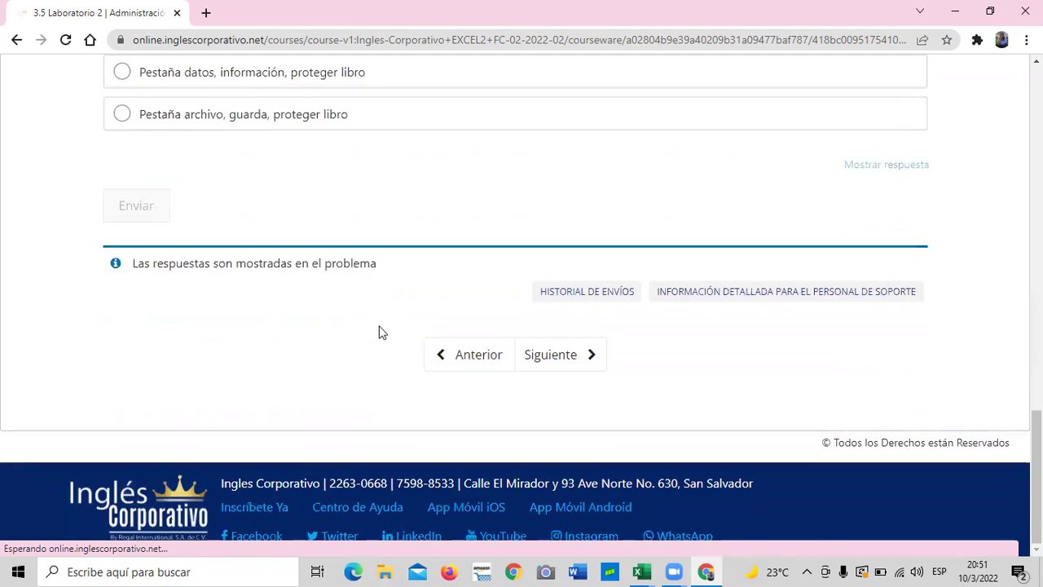
scroll(367, 326, up, 7)
scroll(359, 322, up, 10)
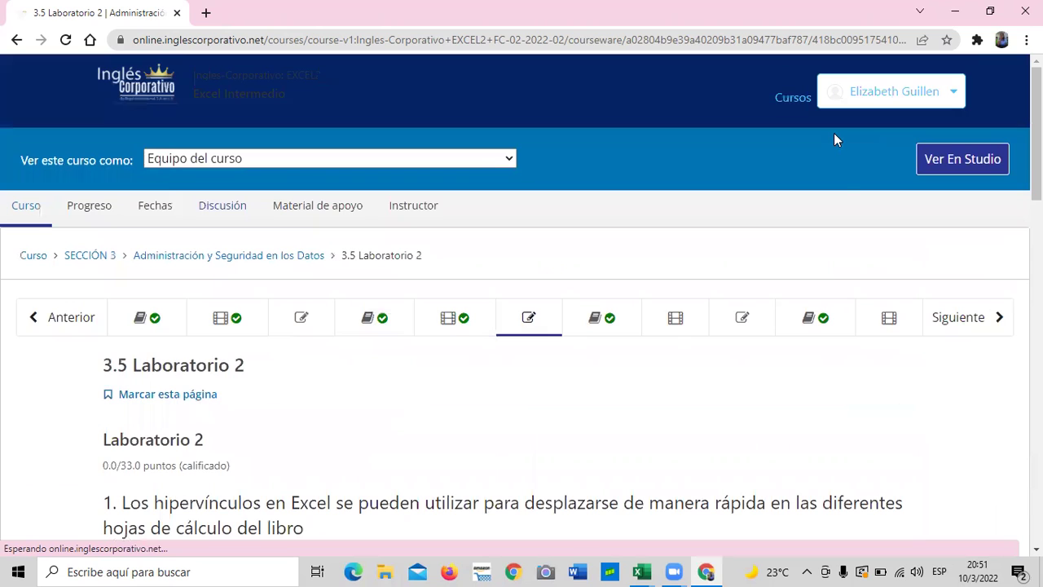
Step: Open the unit 3.6 Objetivo de la lección and look over its introduction to protection and security in Excel
click(619, 328)
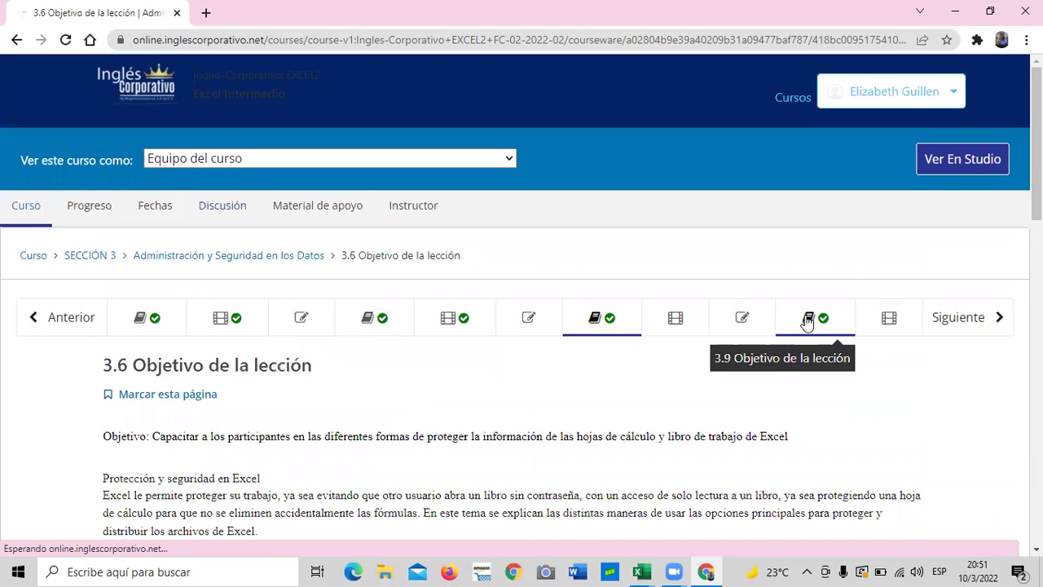
scroll(625, 315, down, 4)
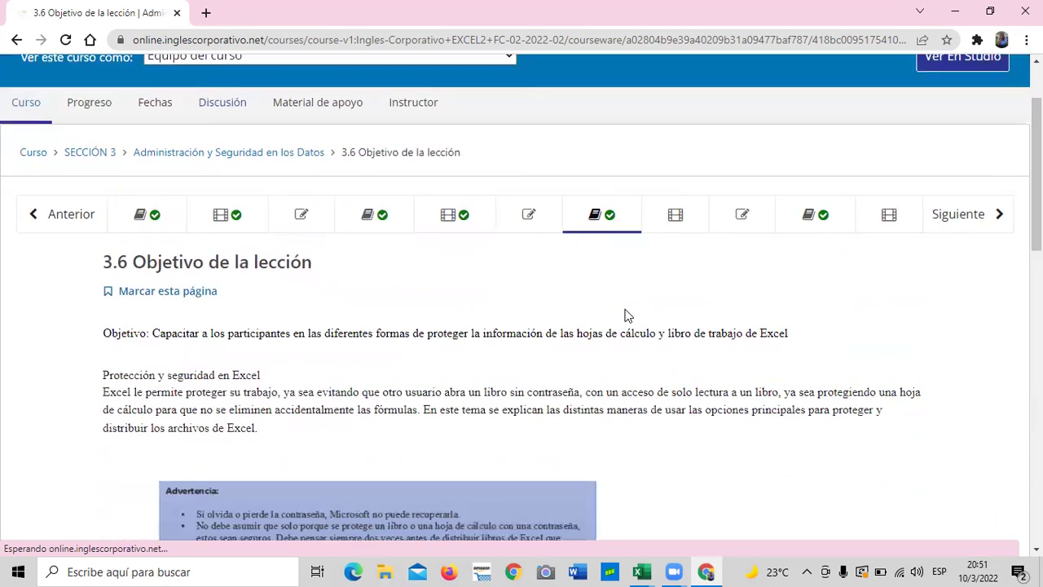
scroll(626, 315, up, 4)
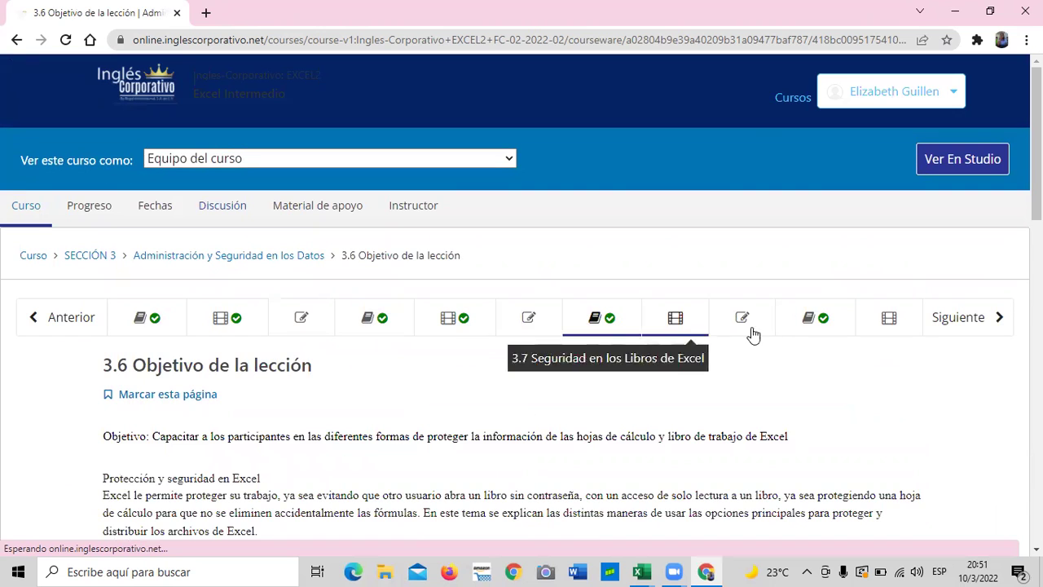
Step: Open the unit 3.9 Objetivo de la lección and read through the instructions for consolidating data from several worksheets
click(789, 311)
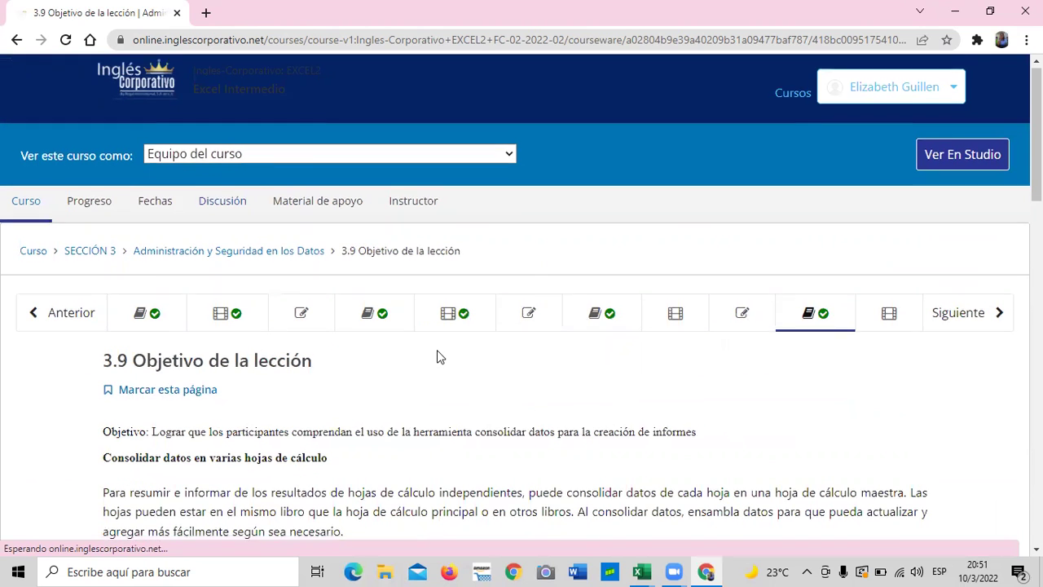
scroll(435, 350, down, 5)
scroll(437, 342, down, 7)
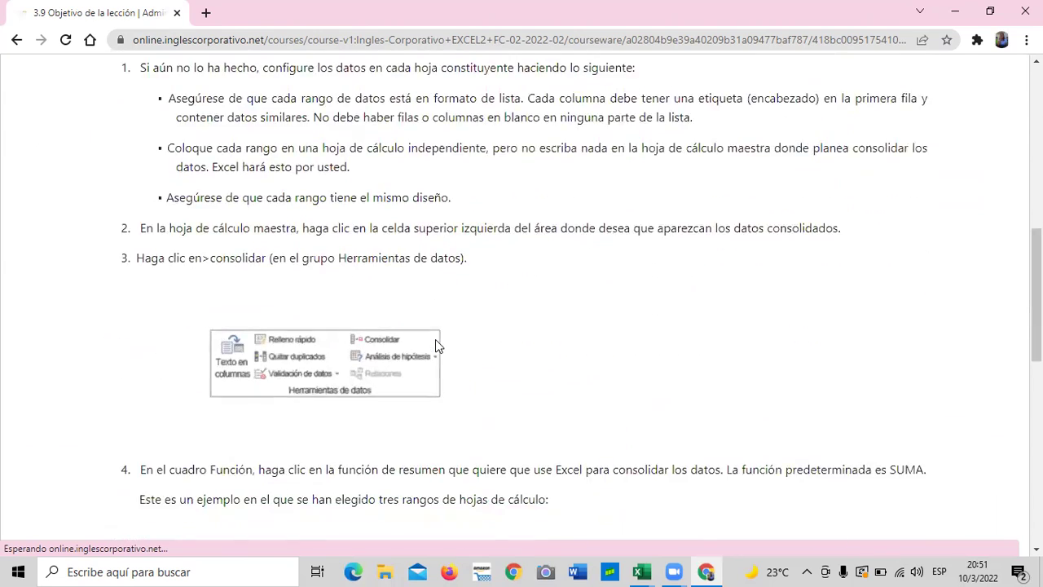
scroll(435, 345, down, 2)
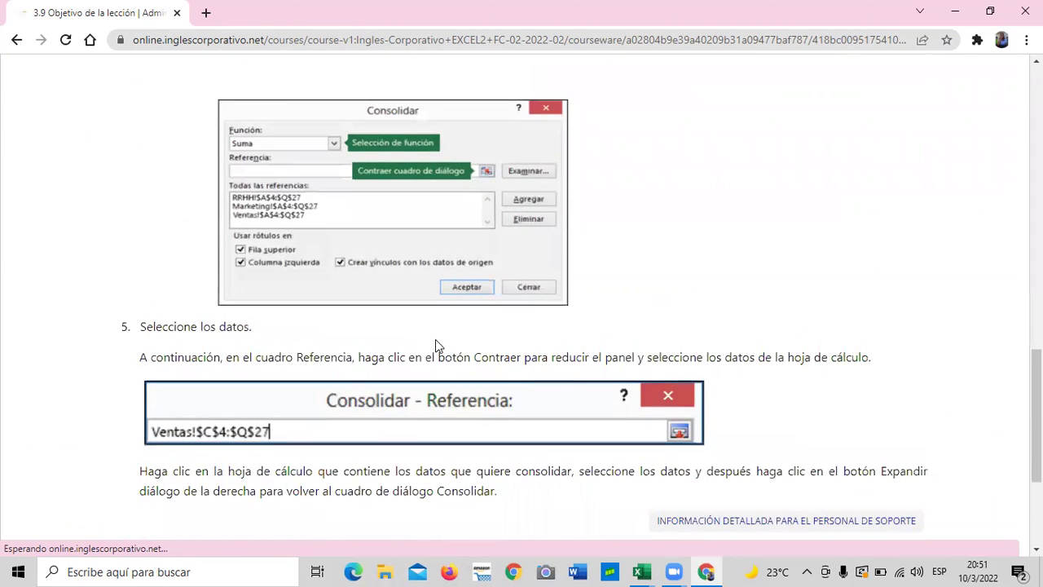
scroll(435, 345, down, 3)
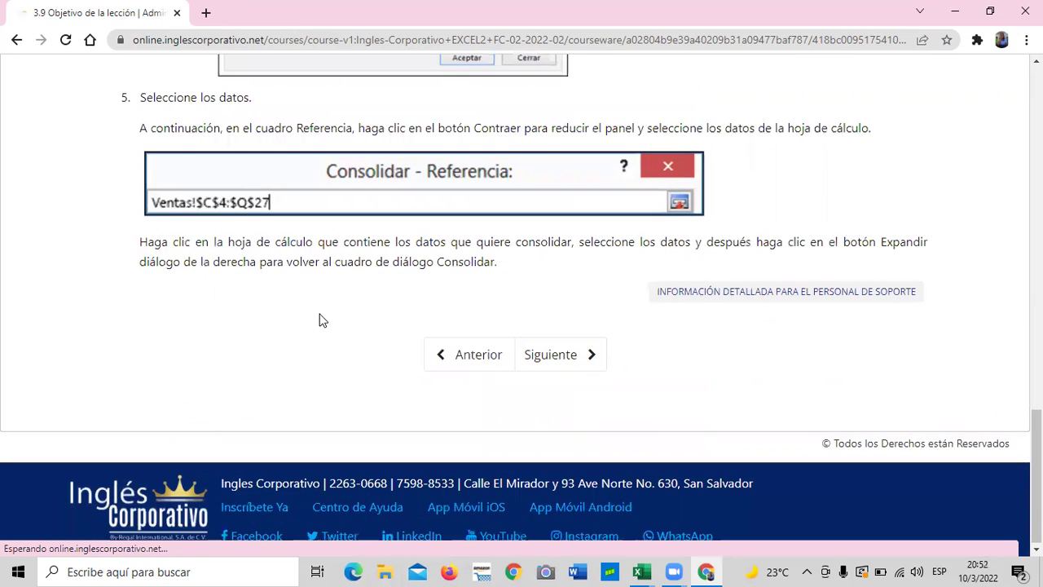
scroll(347, 307, up, 5)
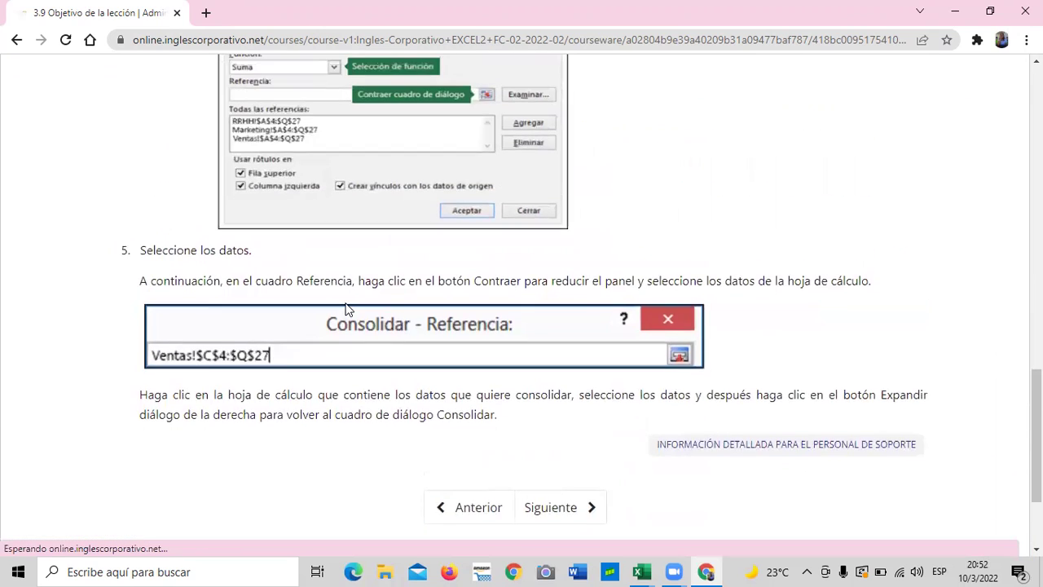
scroll(346, 307, up, 12)
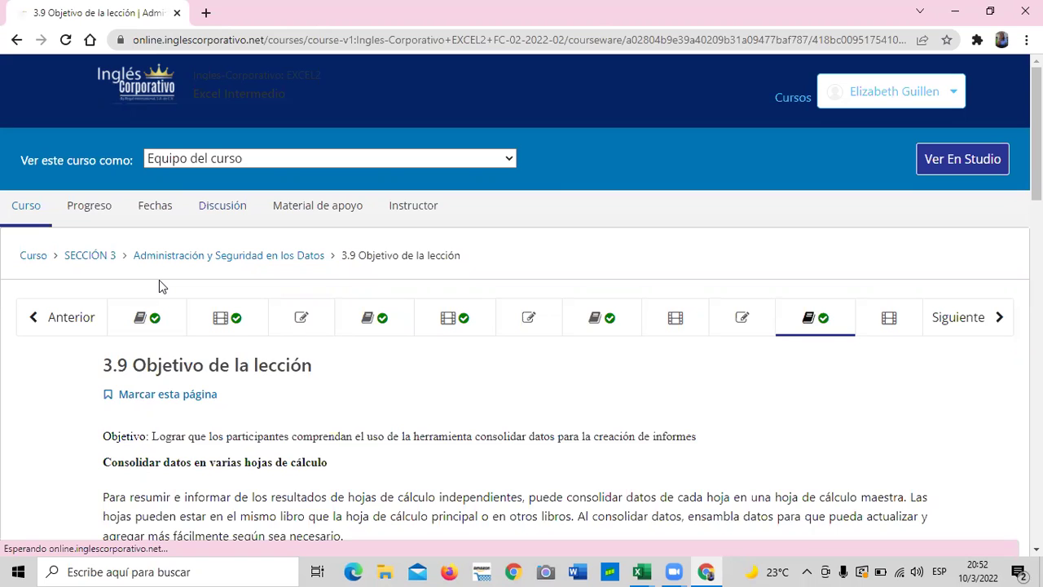
Step: From the course outline, open SECCIÓN 4 - Análisis de datos con Tablas y Gráficos Dinámicos and read unit 4.0 on creating pivot tables
click(34, 255)
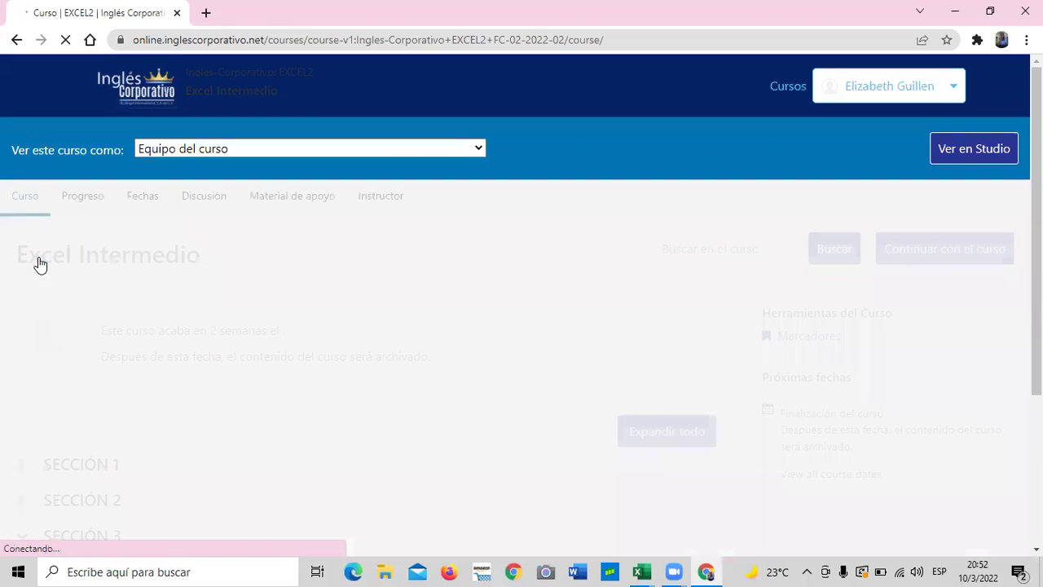
scroll(122, 399, down, 3)
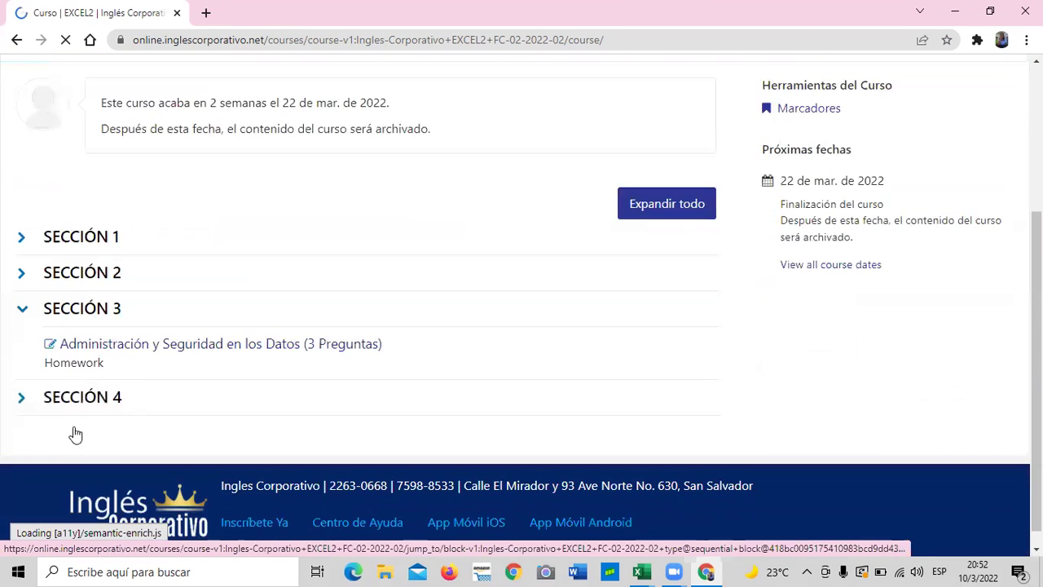
click(21, 399)
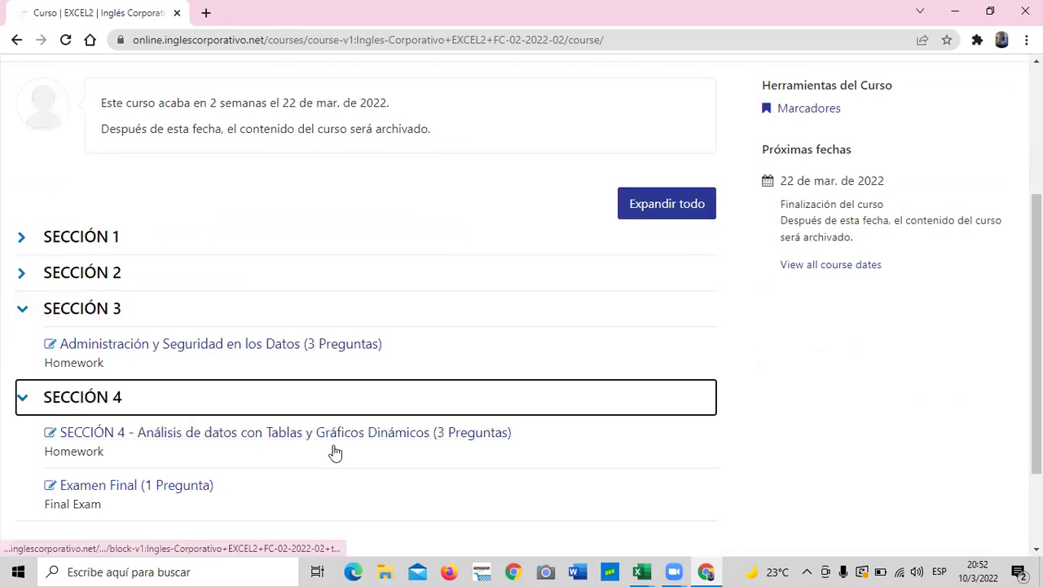
scroll(334, 451, down, 2)
click(233, 314)
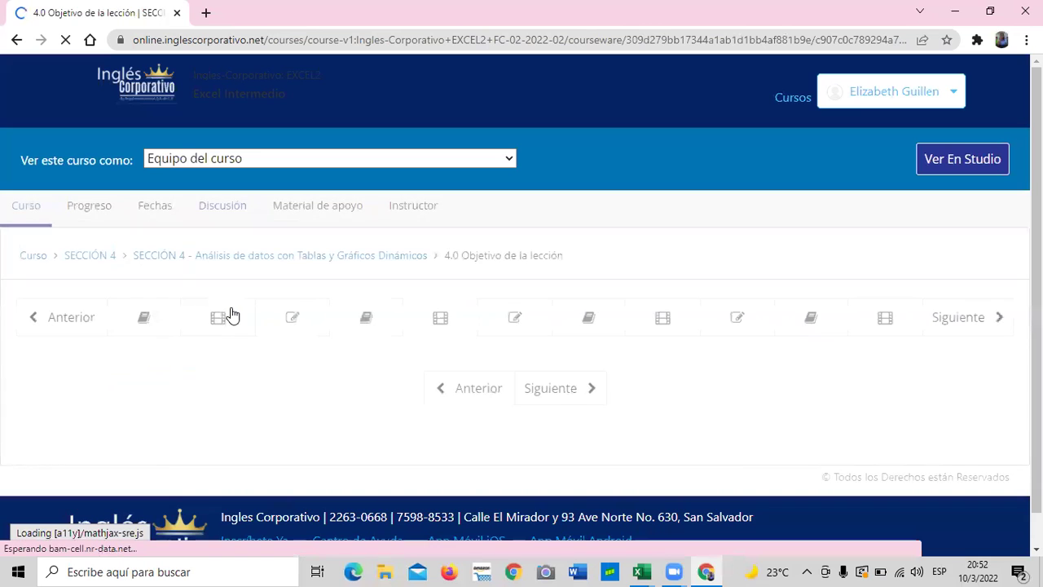
scroll(353, 384, down, 6)
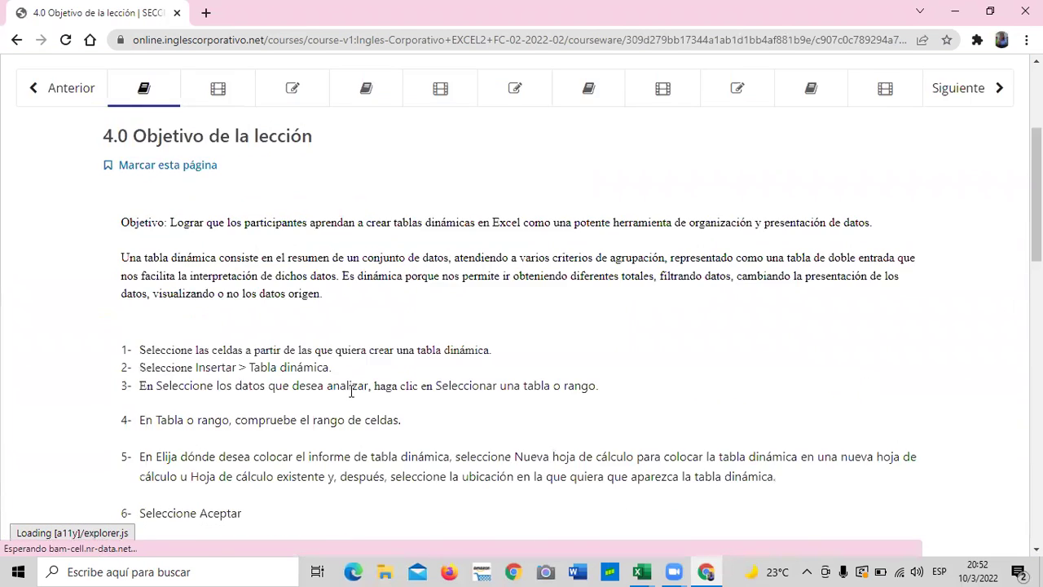
scroll(353, 384, down, 9)
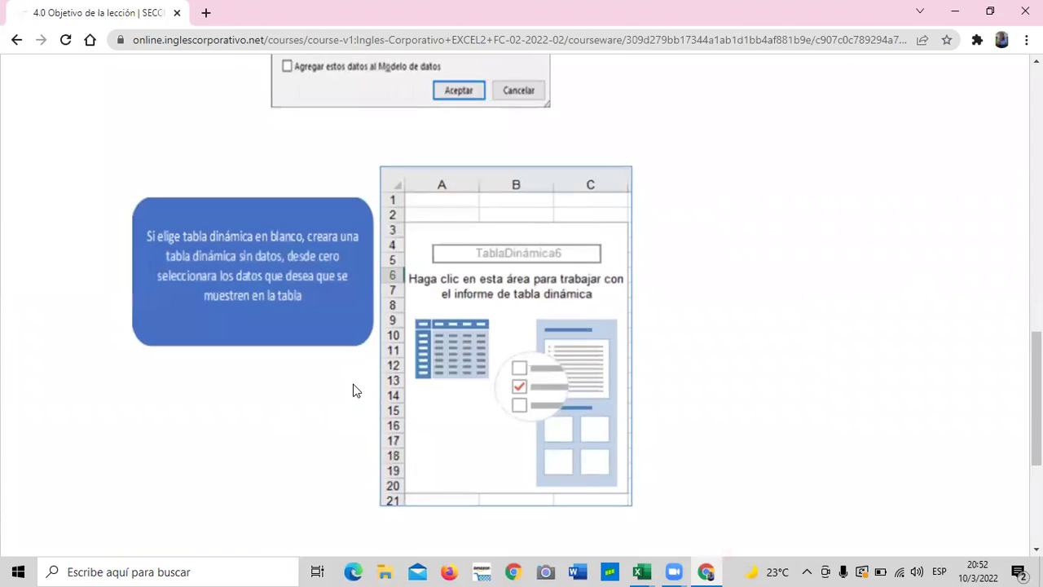
Step: Advance to unit 4.1 Tablas Dinámicas and look over its embedded video lesson
click(559, 356)
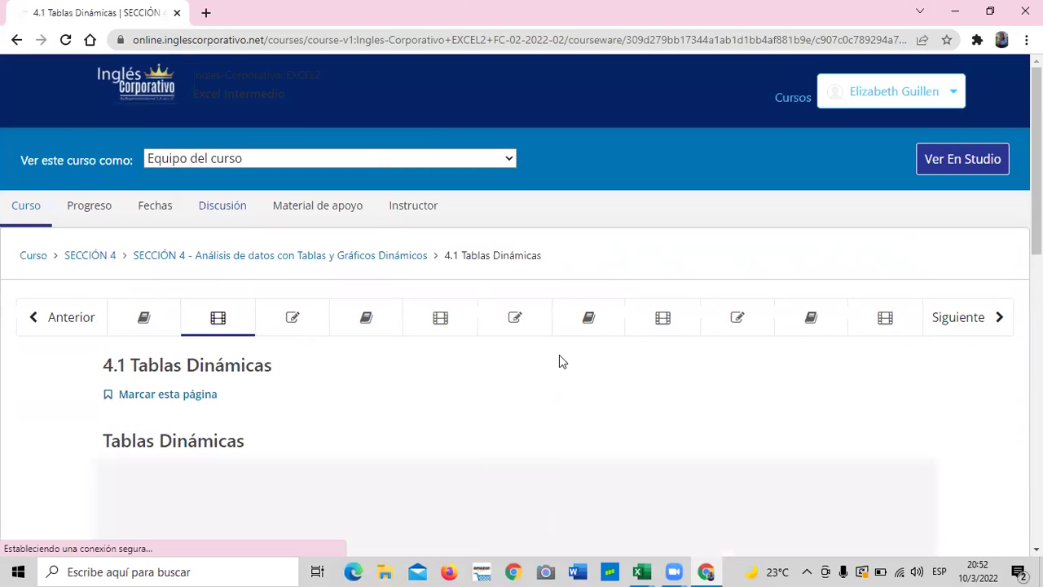
scroll(400, 342, down, 5)
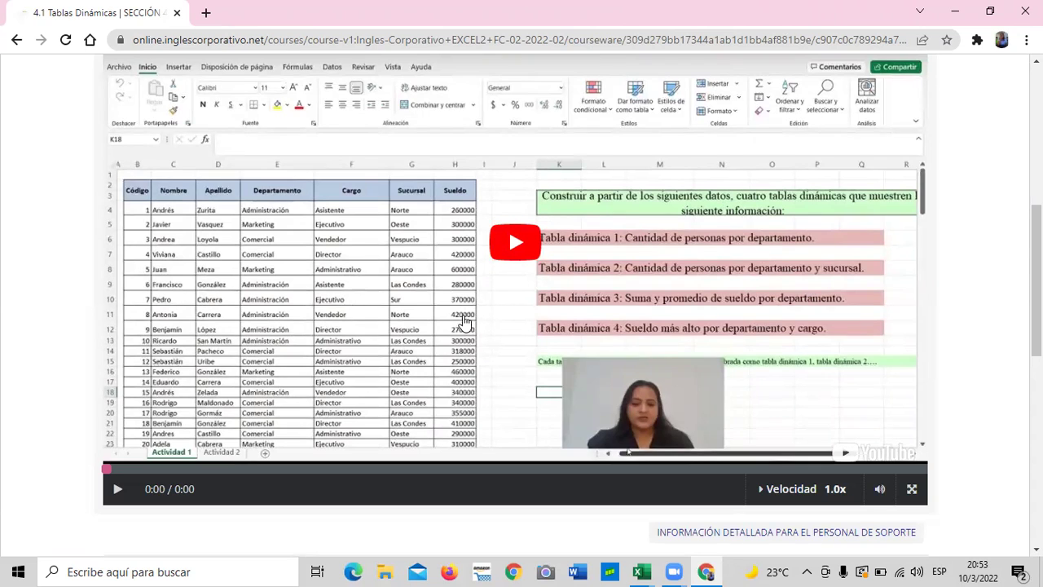
scroll(461, 322, up, 5)
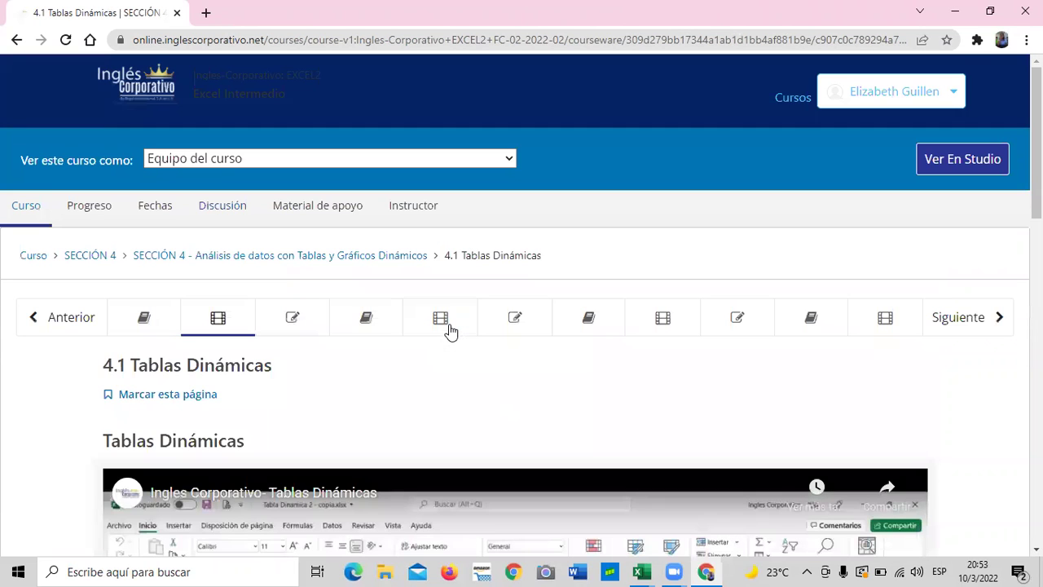
Step: From the course outline, reopen unit 3.9 Objetivo de la lección under SECCIÓN 3 and skim its data consolidation steps
click(33, 256)
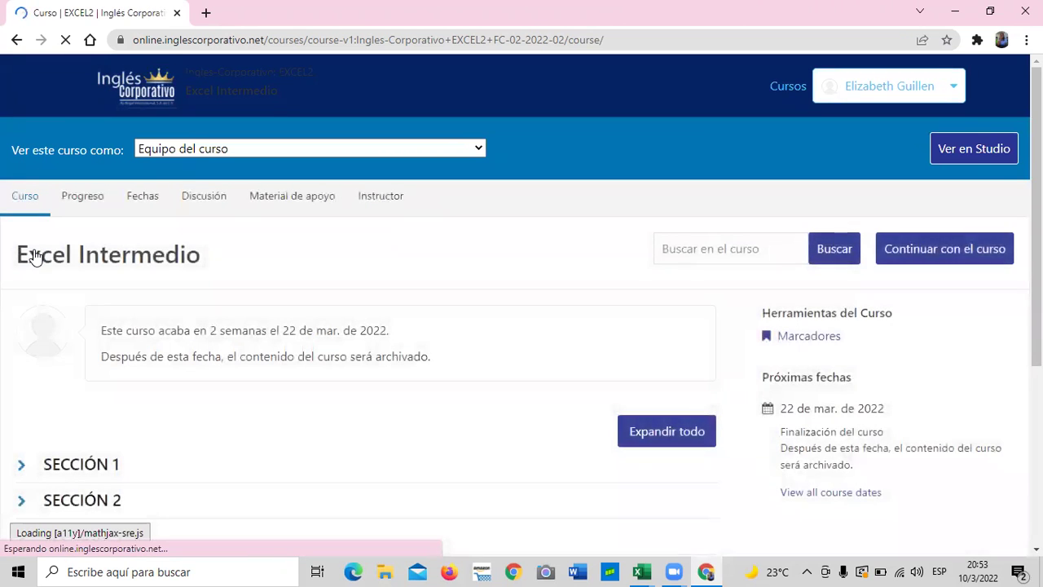
scroll(131, 398, down, 2)
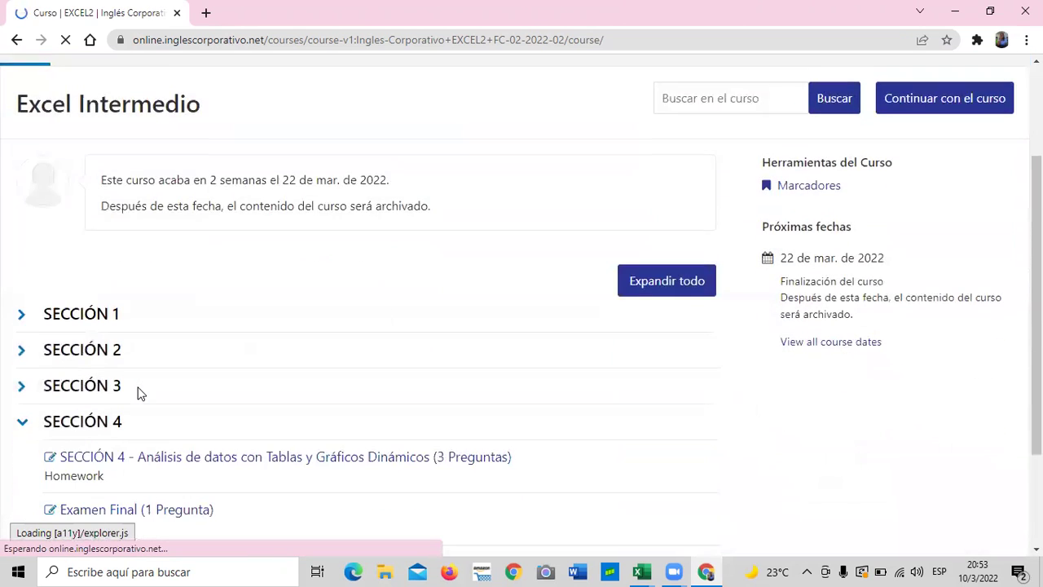
click(22, 386)
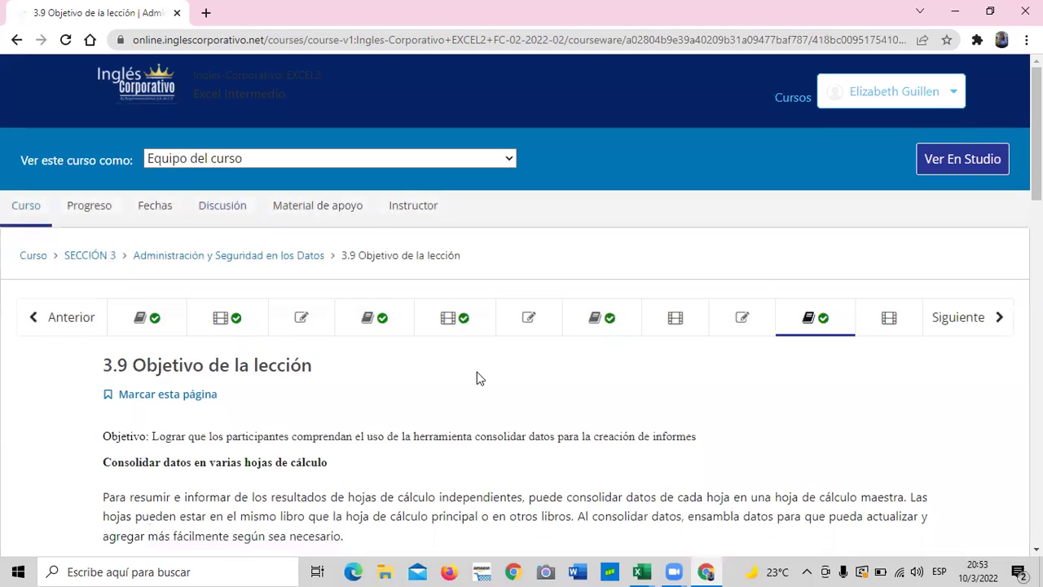
scroll(500, 380, down, 3)
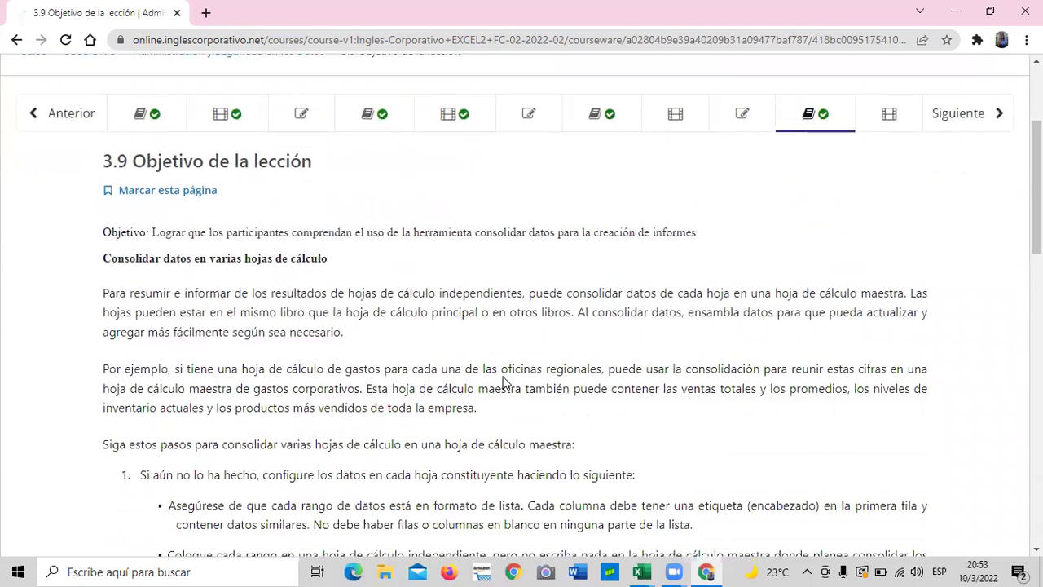
scroll(503, 382, down, 5)
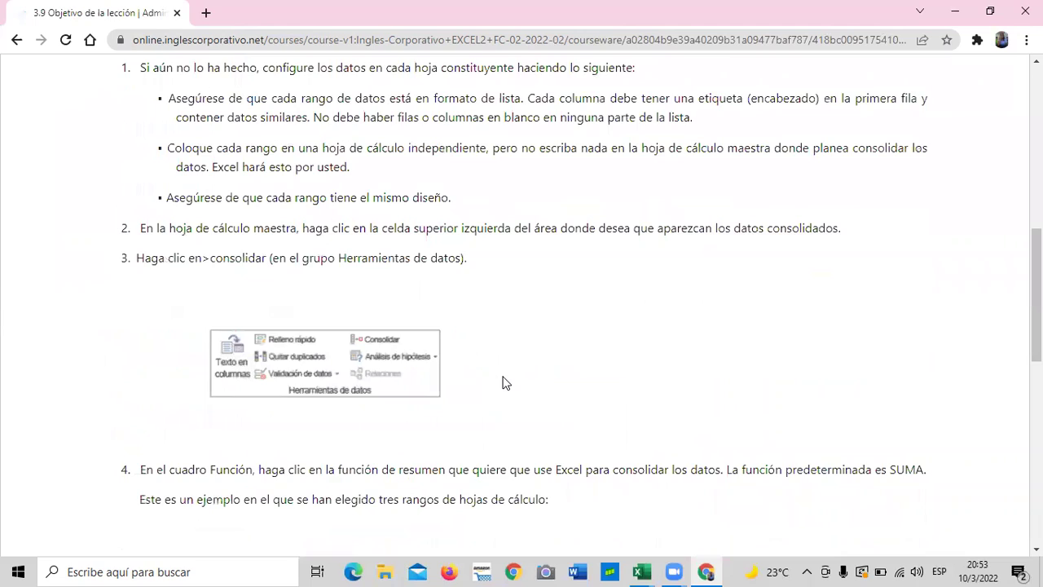
scroll(503, 382, down, 3)
scroll(502, 381, up, 6)
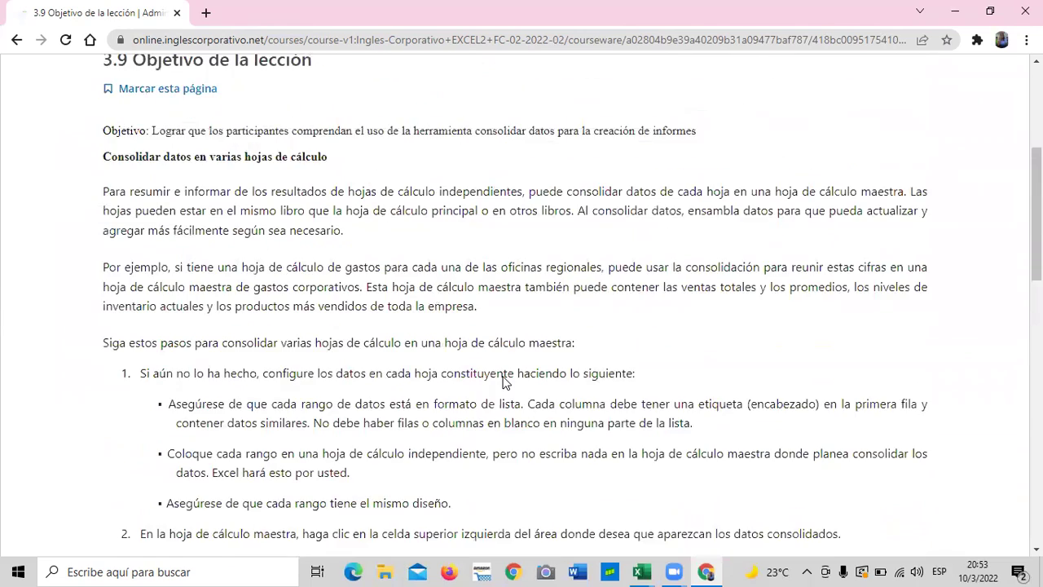
scroll(503, 382, up, 4)
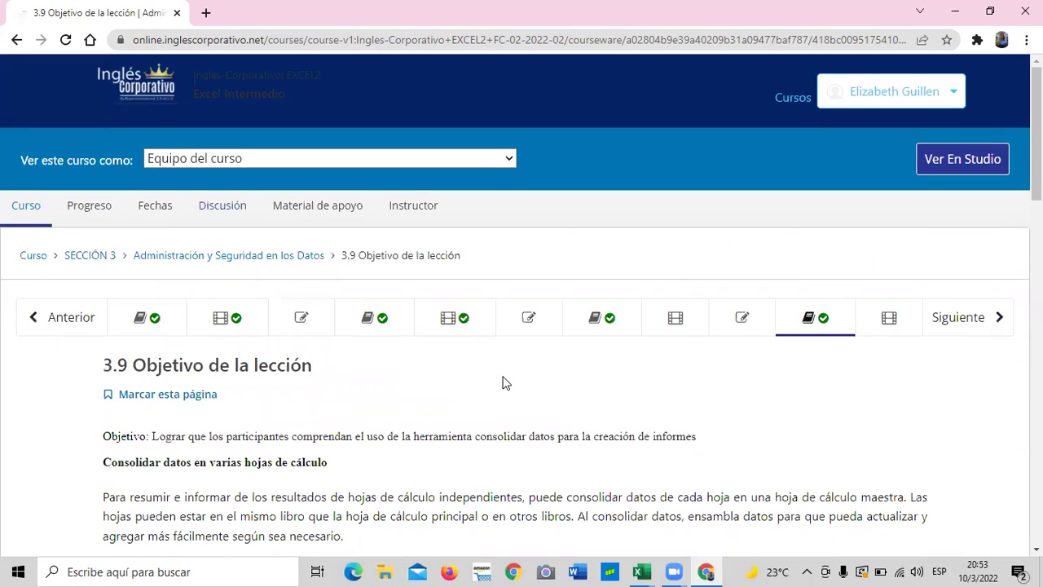
Step: Open unit 3.8 Laboratorio 3 and look through its four questions on consolidating data
click(762, 325)
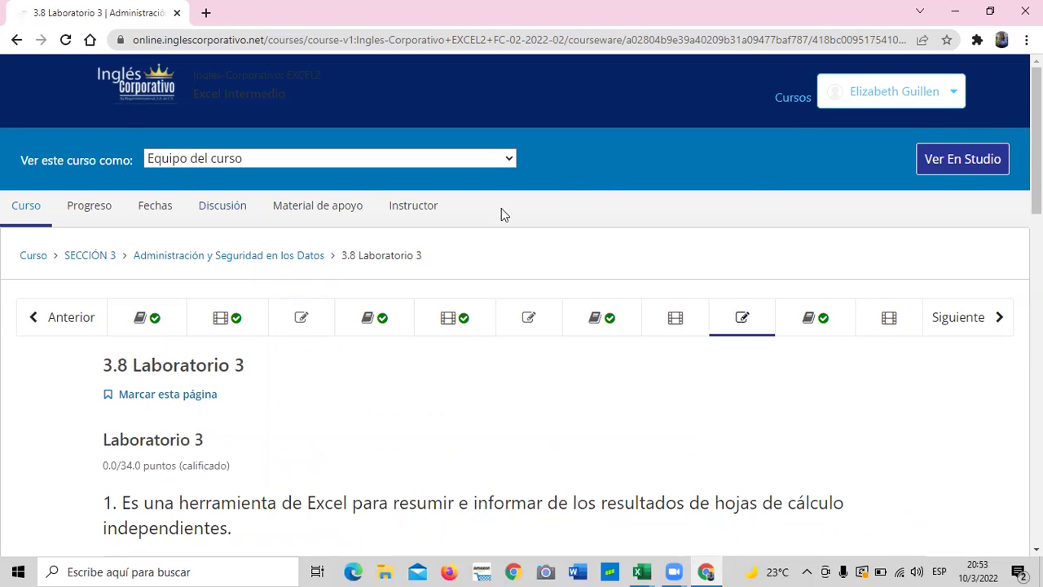
scroll(559, 354, down, 2)
scroll(559, 357, down, 13)
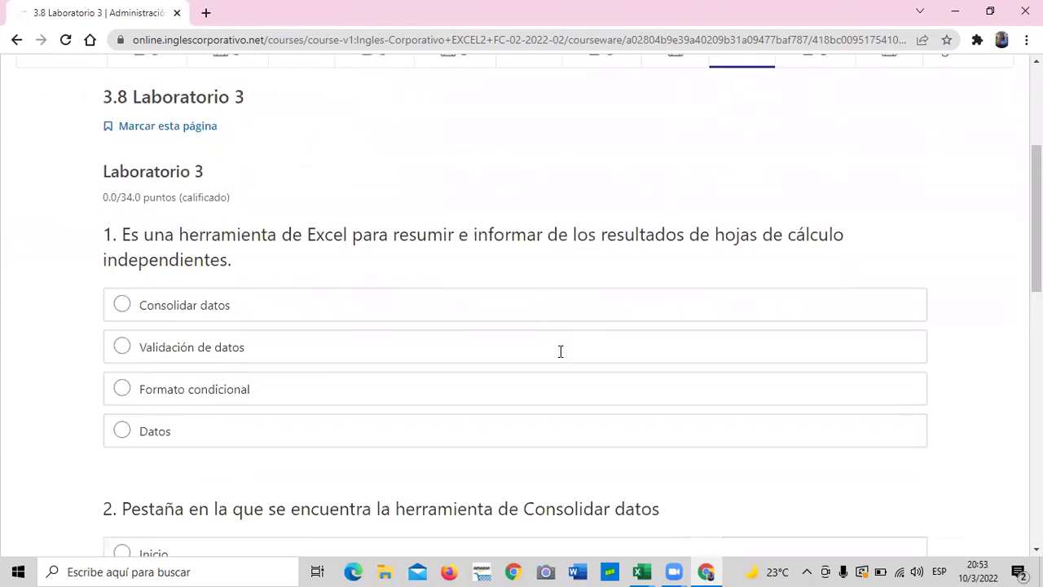
scroll(594, 389, up, 2)
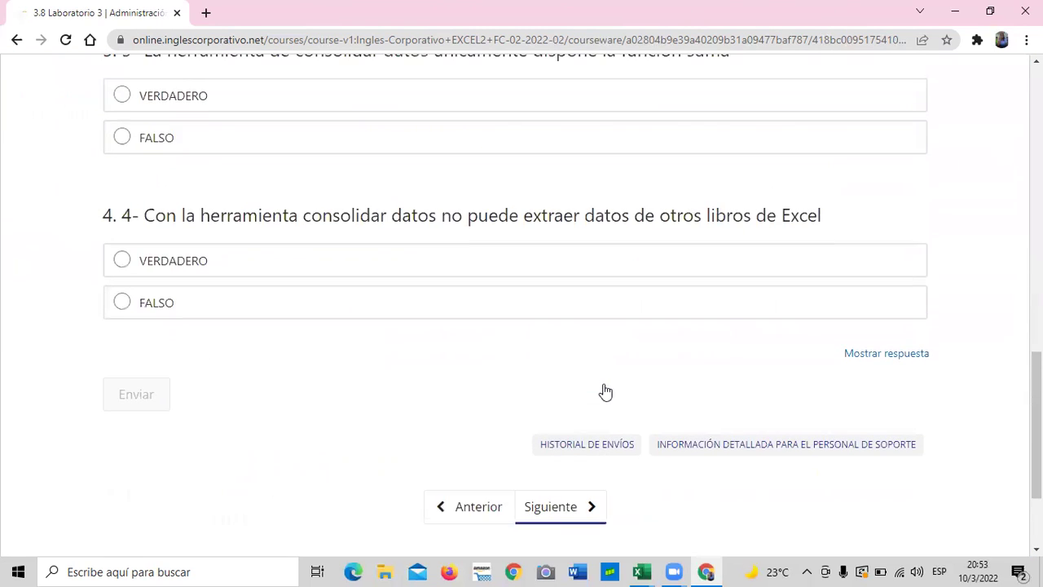
scroll(603, 391, up, 12)
scroll(606, 391, up, 3)
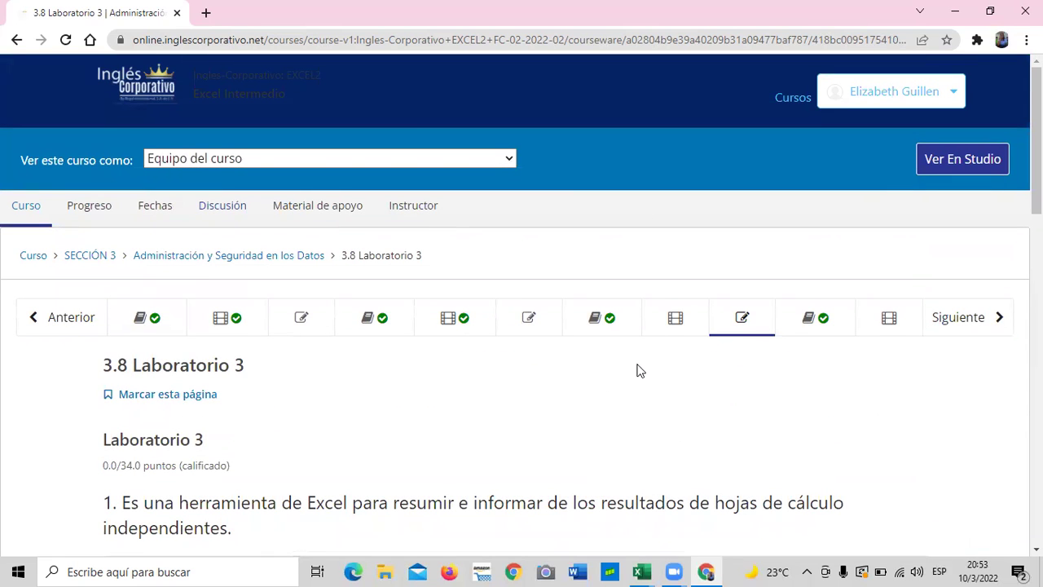
Step: Open the course's Progreso page and review the grade chart and the homework and exam scores by section
mouse_move(649, 569)
click(103, 209)
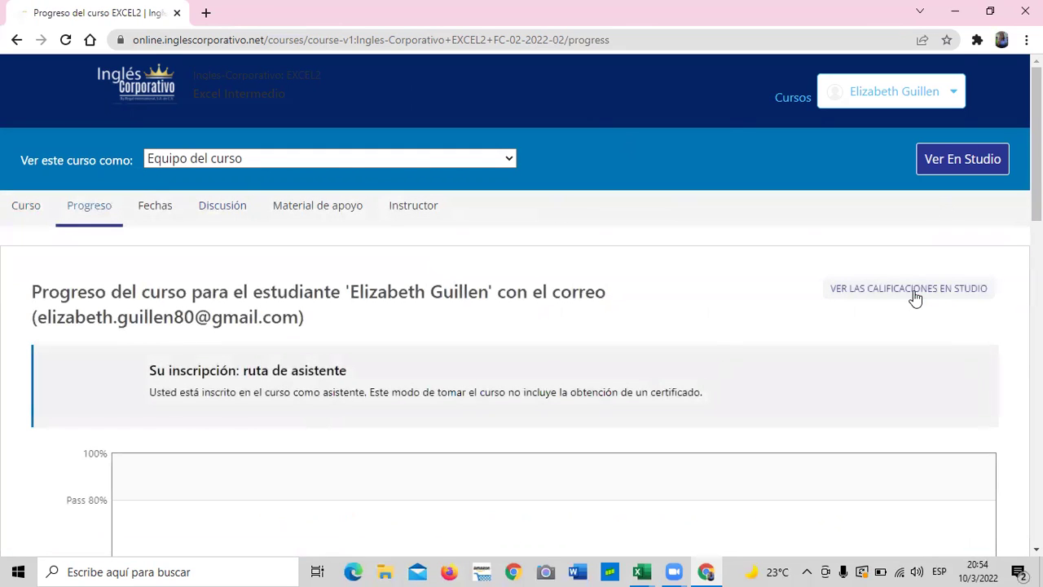
scroll(915, 298, down, 2)
scroll(839, 367, down, 3)
scroll(776, 327, up, 1)
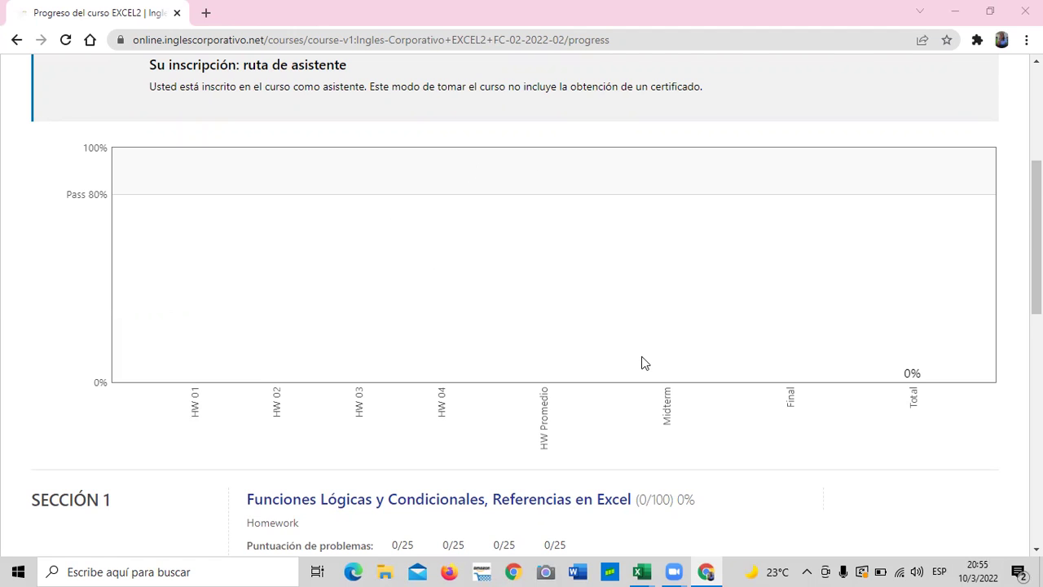
scroll(640, 363, down, 5)
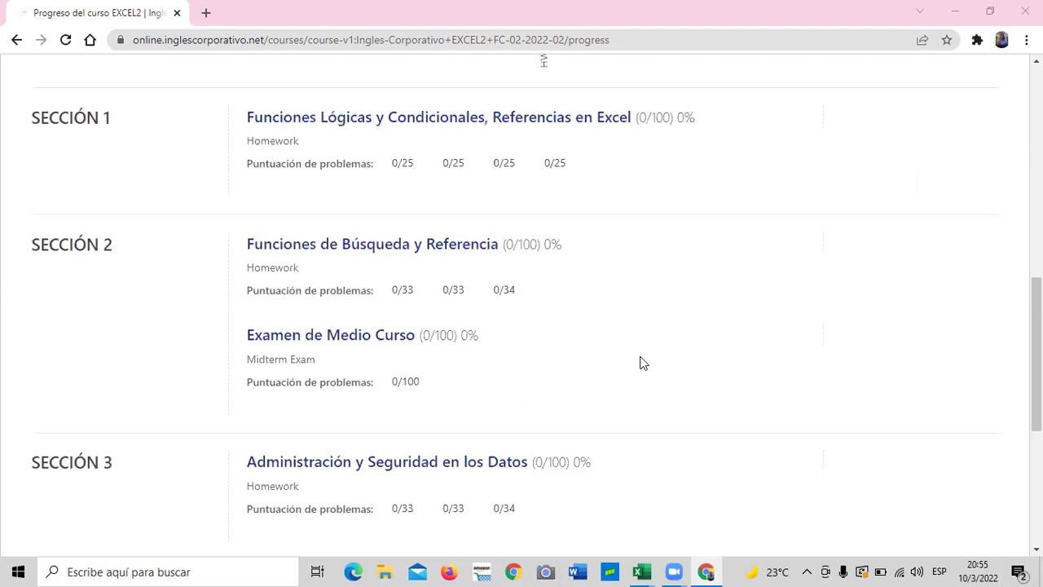
scroll(640, 363, up, 5)
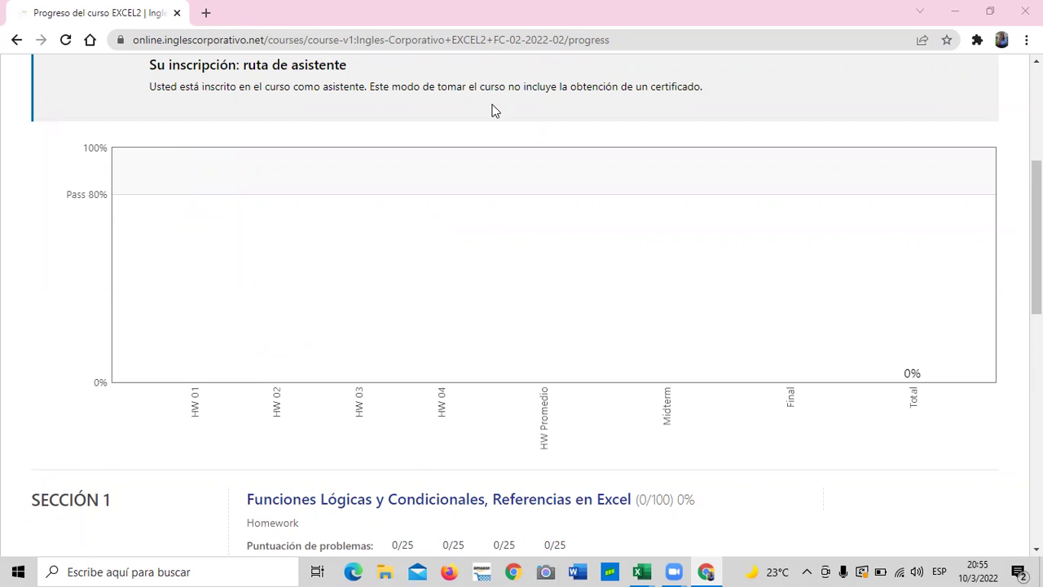
scroll(618, 145, up, 1)
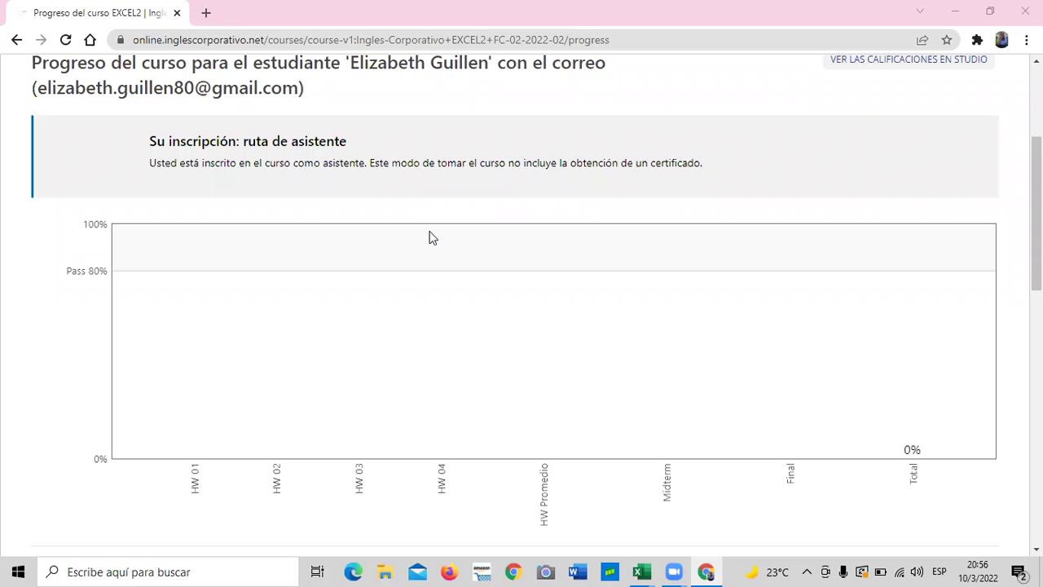
scroll(216, 289, up, 3)
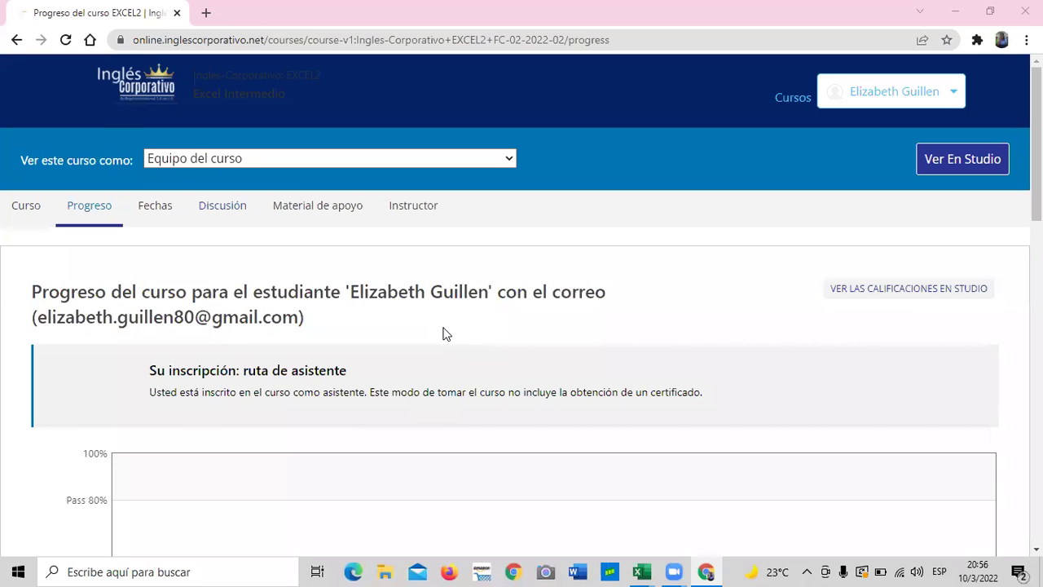
scroll(445, 333, down, 2)
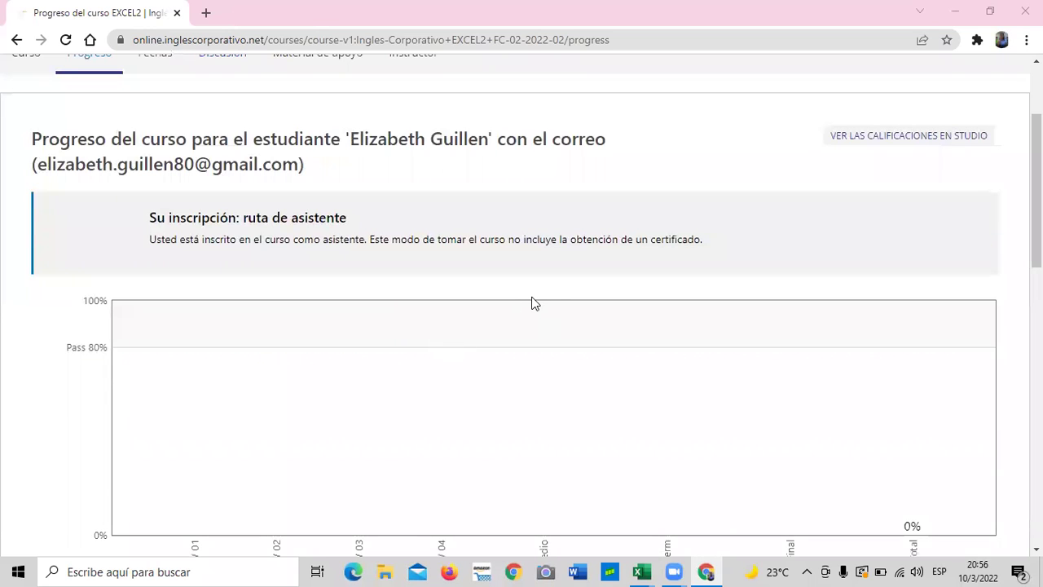
scroll(593, 289, down, 2)
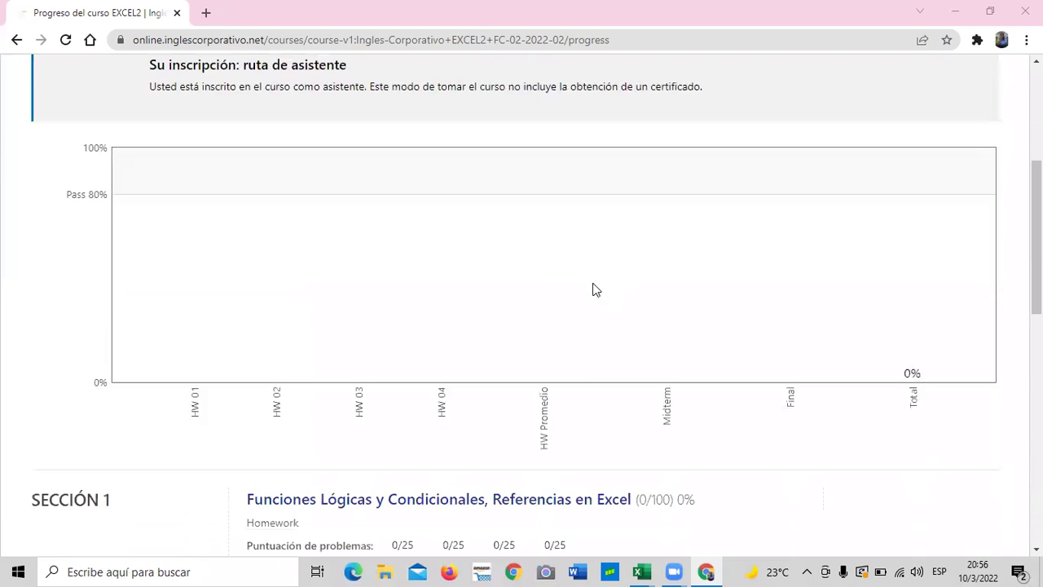
scroll(580, 337, up, 2)
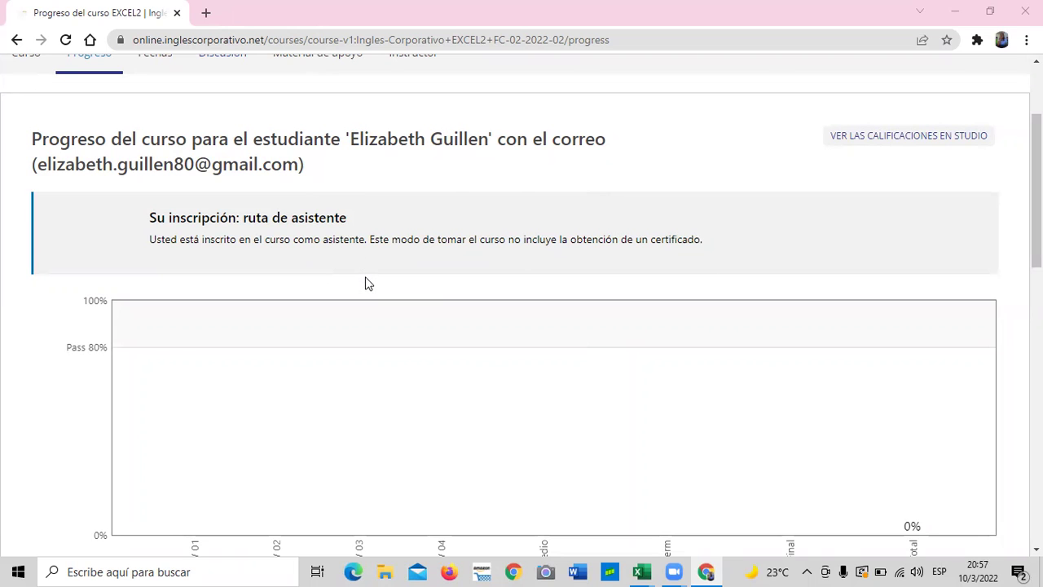
scroll(367, 281, up, 2)
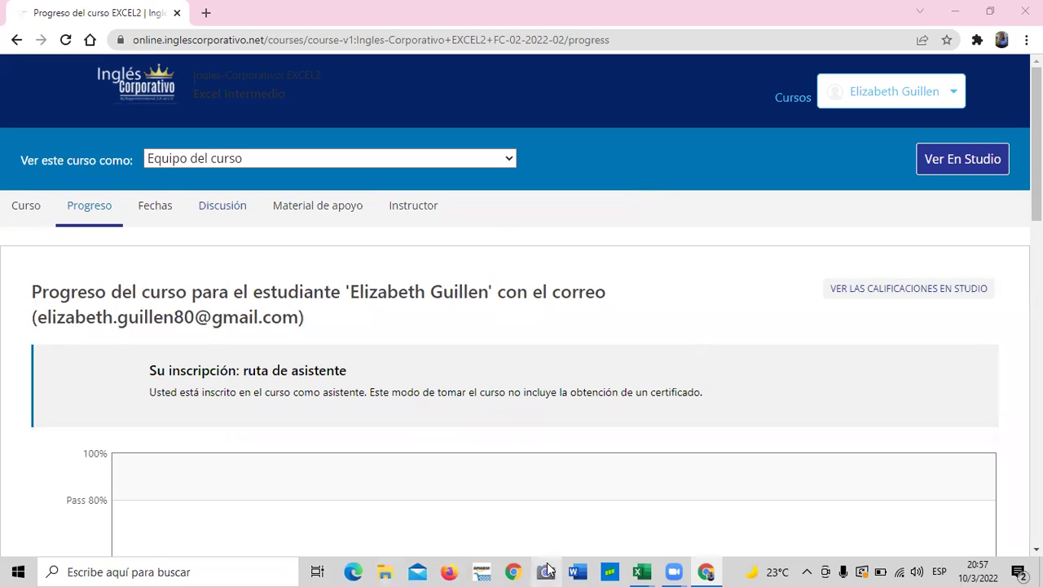
Step: Minimize the open windows, open the Excel Avanzado folder on the desktop, and open the Macro con Menu workbook in Excel
mouse_move(644, 569)
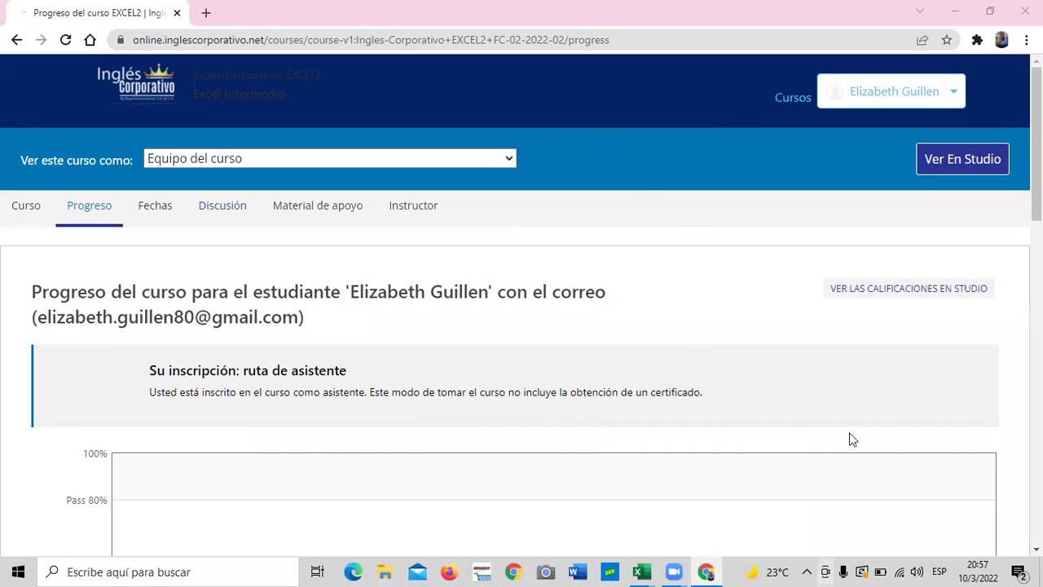
click(953, 14)
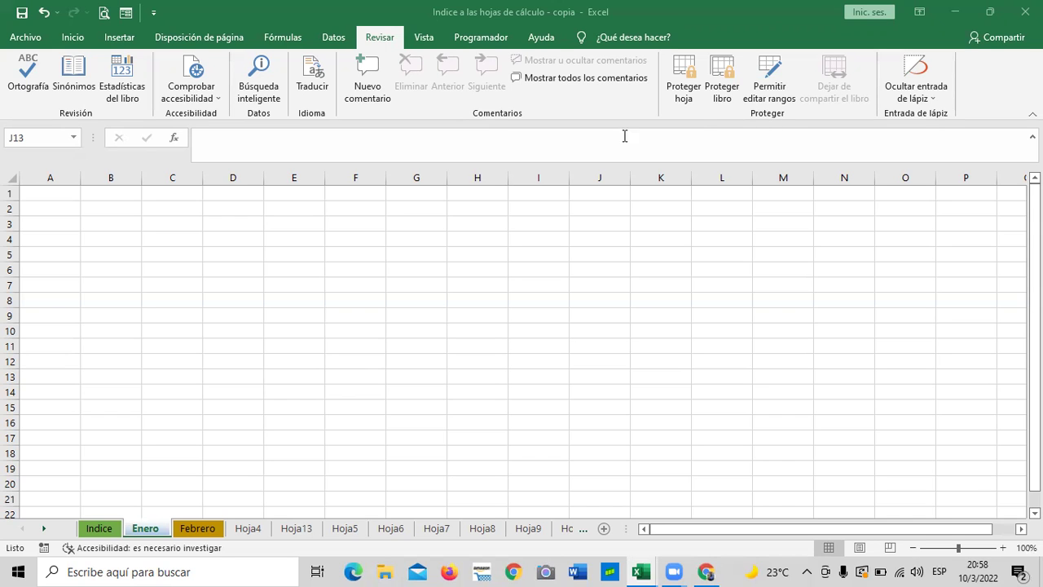
click(958, 12)
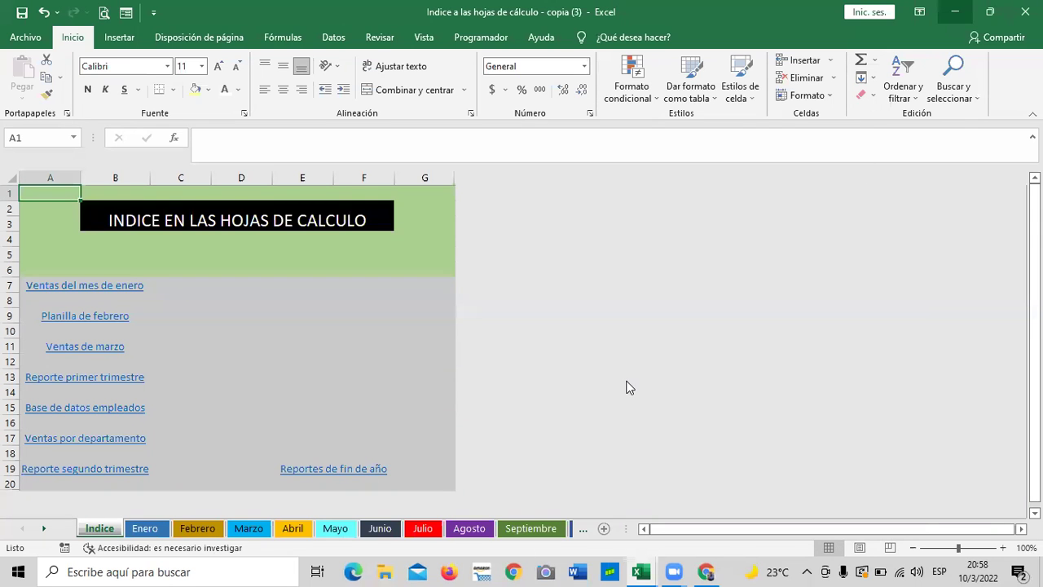
key(super+d)
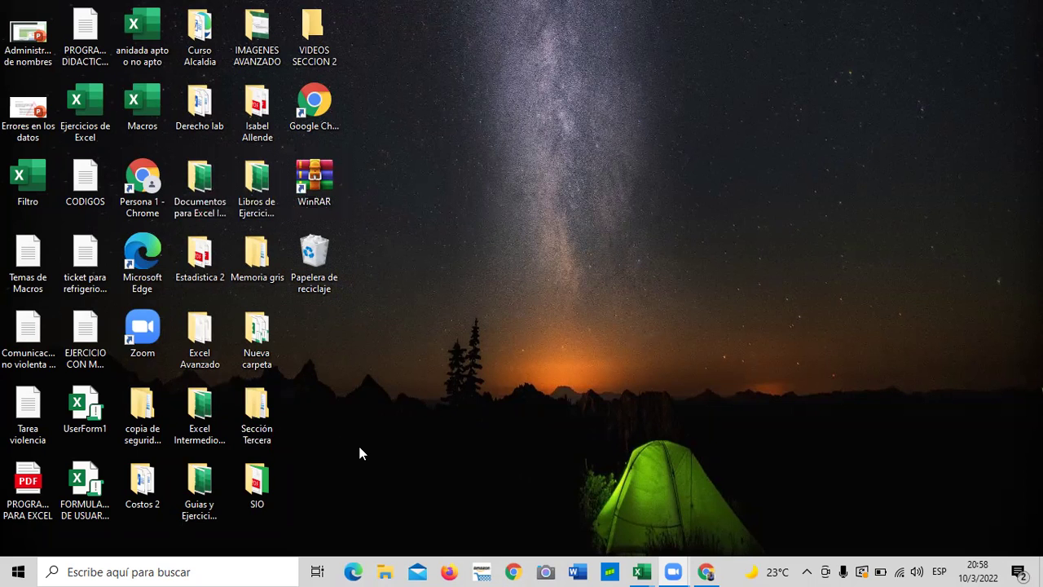
click(199, 344)
double_click(199, 344)
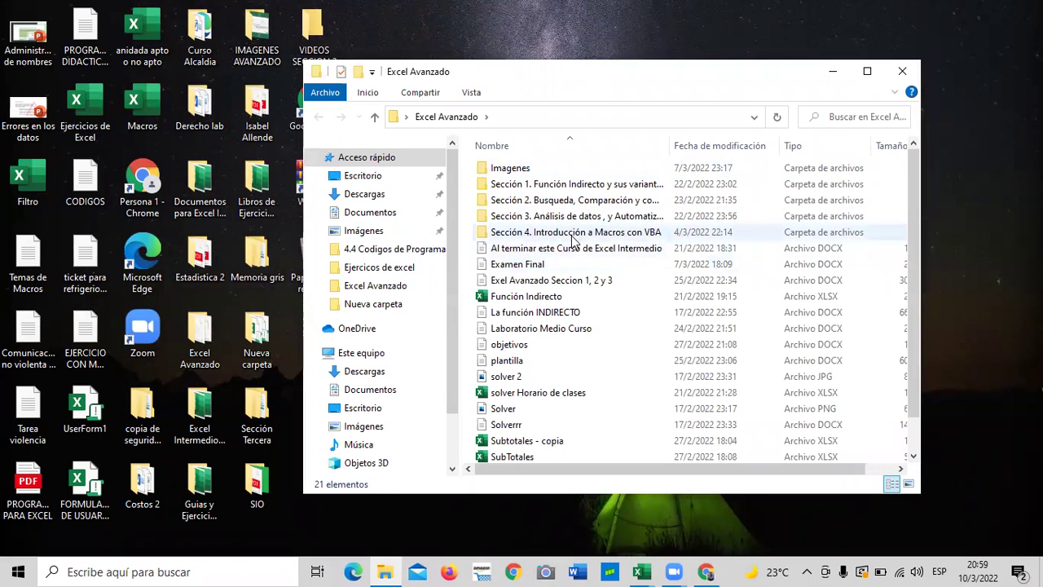
scroll(546, 326, down, 1)
scroll(563, 326, up, 1)
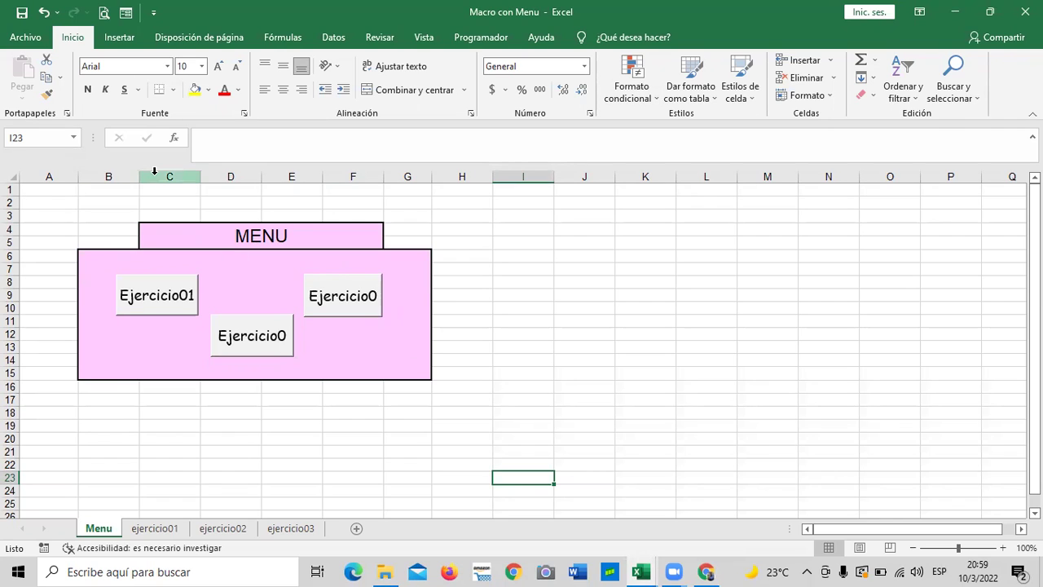
Step: Demonstrate the Menu sheet's macro buttons by jumping to ejercicio01 and ejercicio02, returning to Menu after each
click(580, 311)
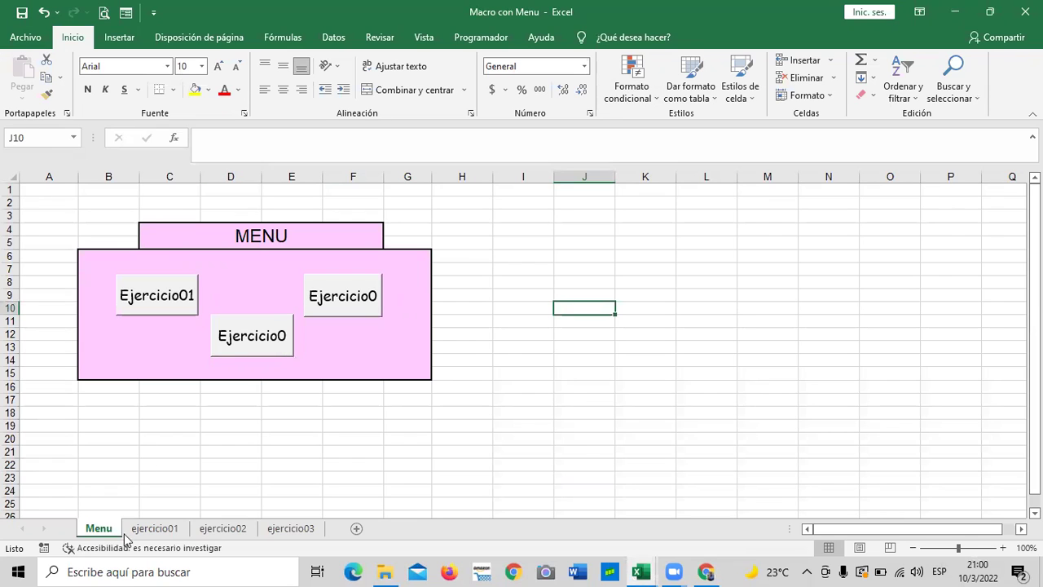
click(159, 296)
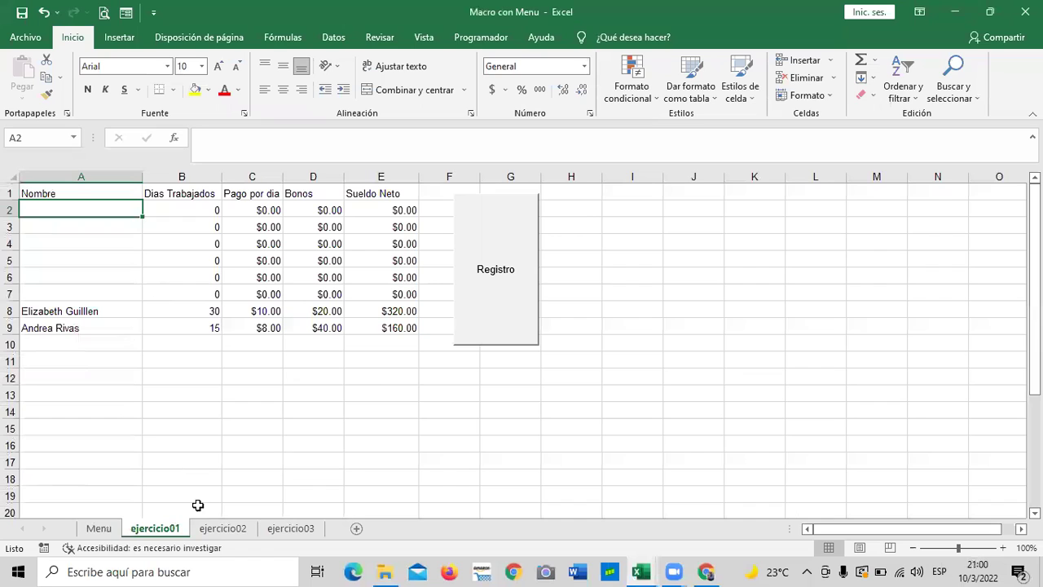
click(100, 528)
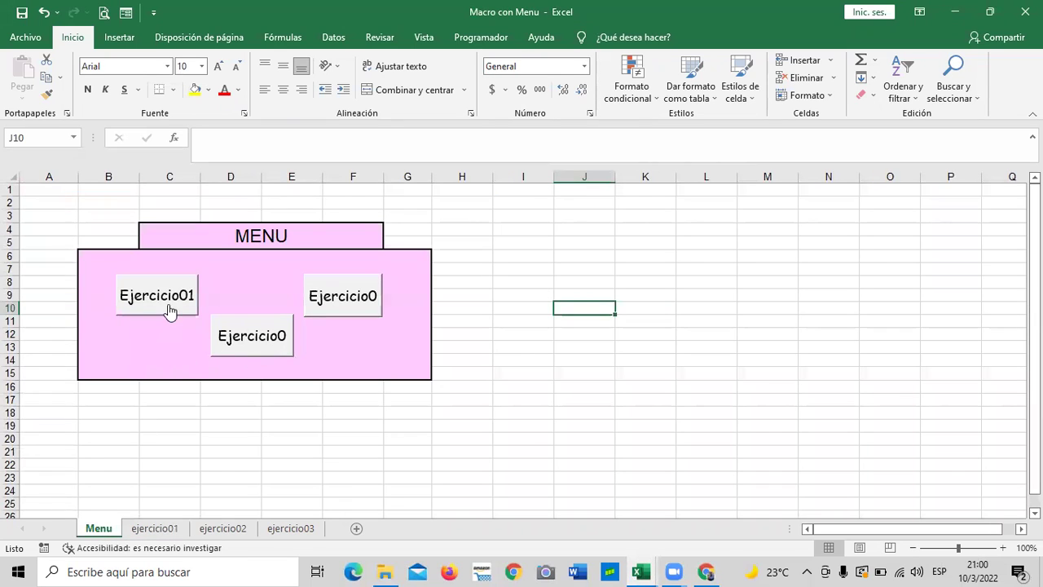
click(251, 335)
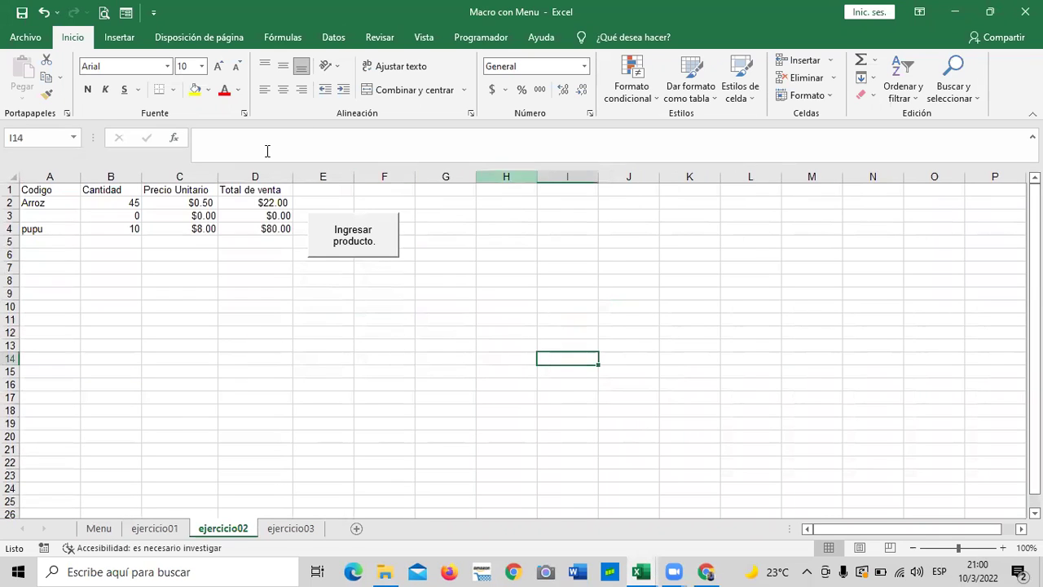
click(100, 528)
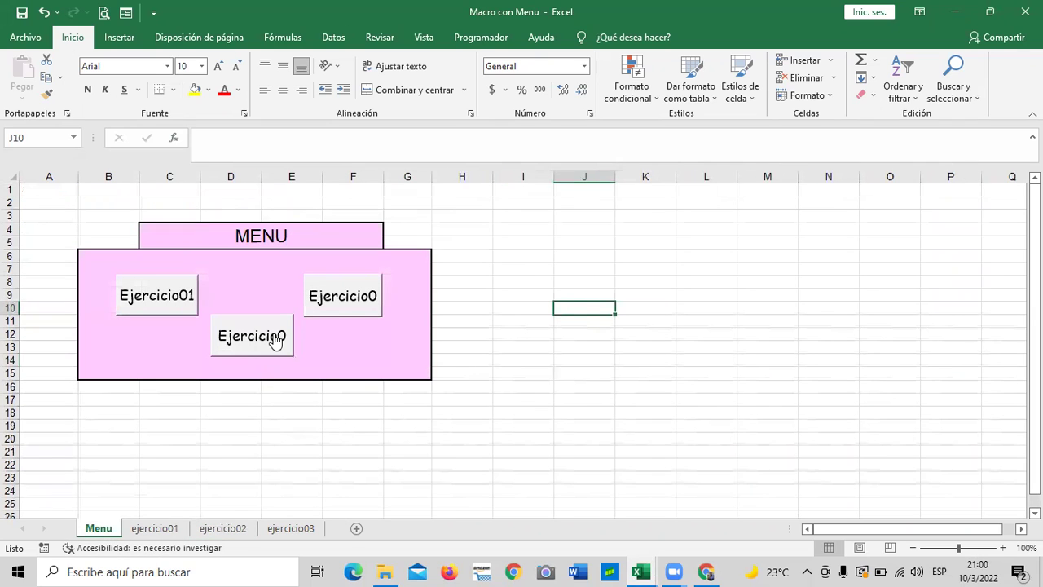
Step: Demonstrate the Menu sheet's button that jumps to ejercicio03, and inspect the VBA code of the Ejercicio03 macro assigned to it
click(344, 296)
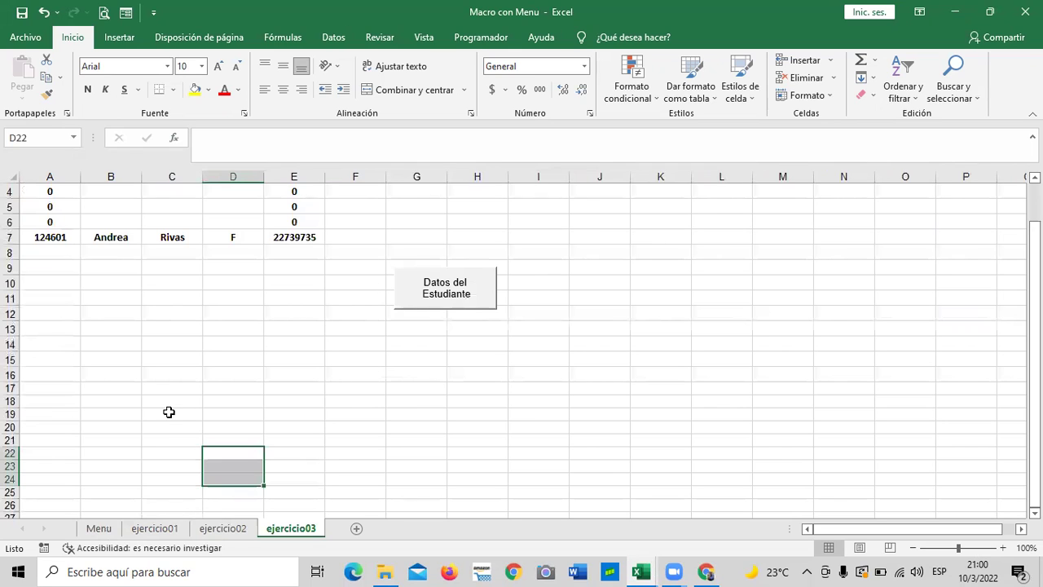
click(102, 529)
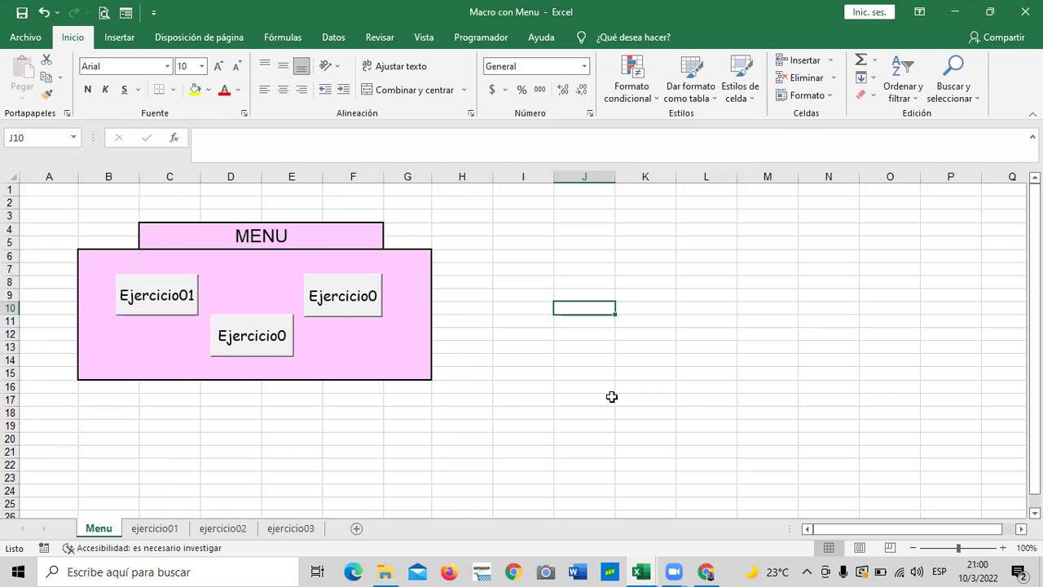
ctrl+click(324, 298)
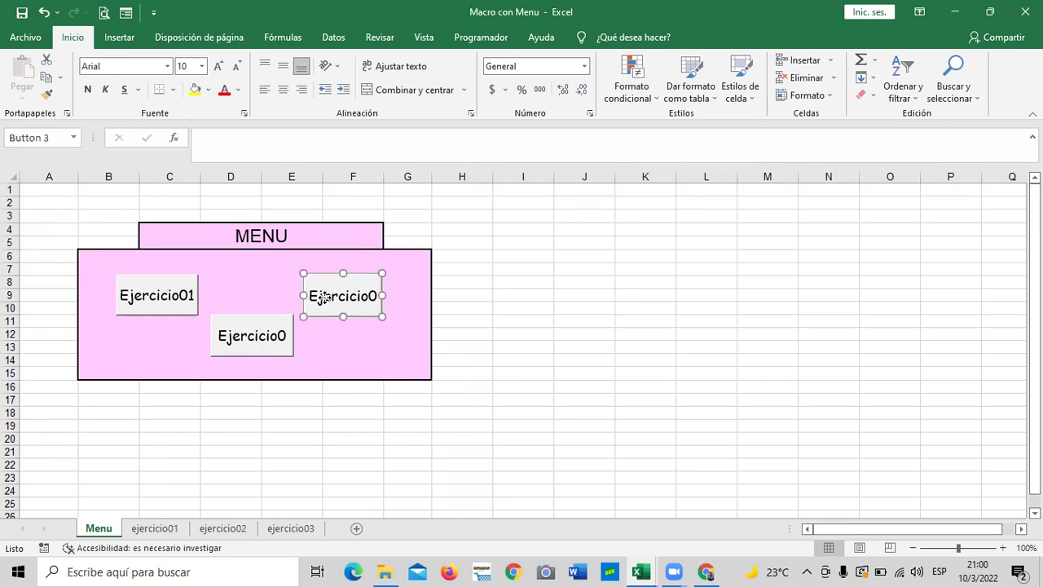
right_click(323, 297)
click(407, 424)
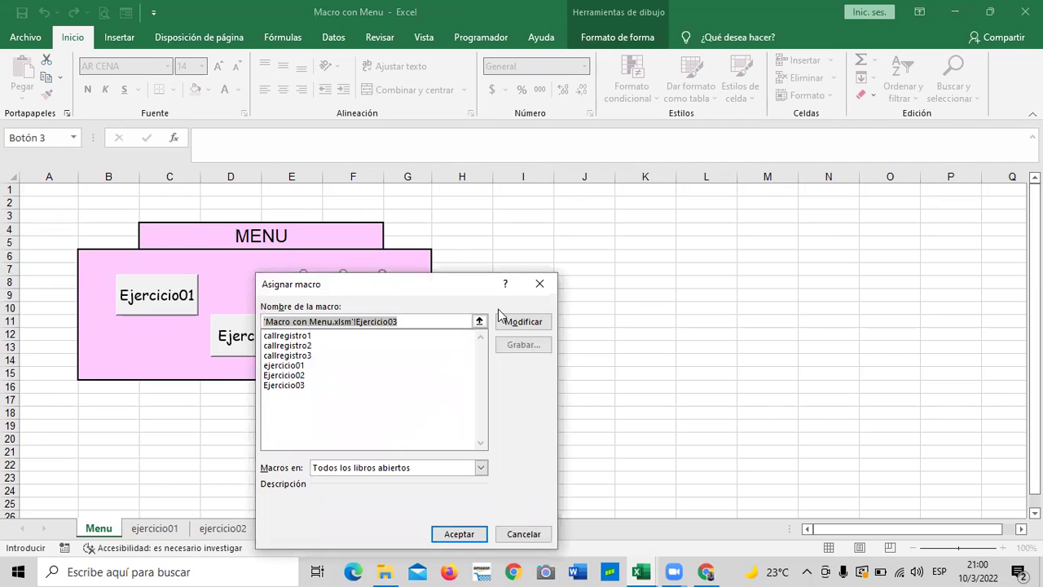
click(535, 321)
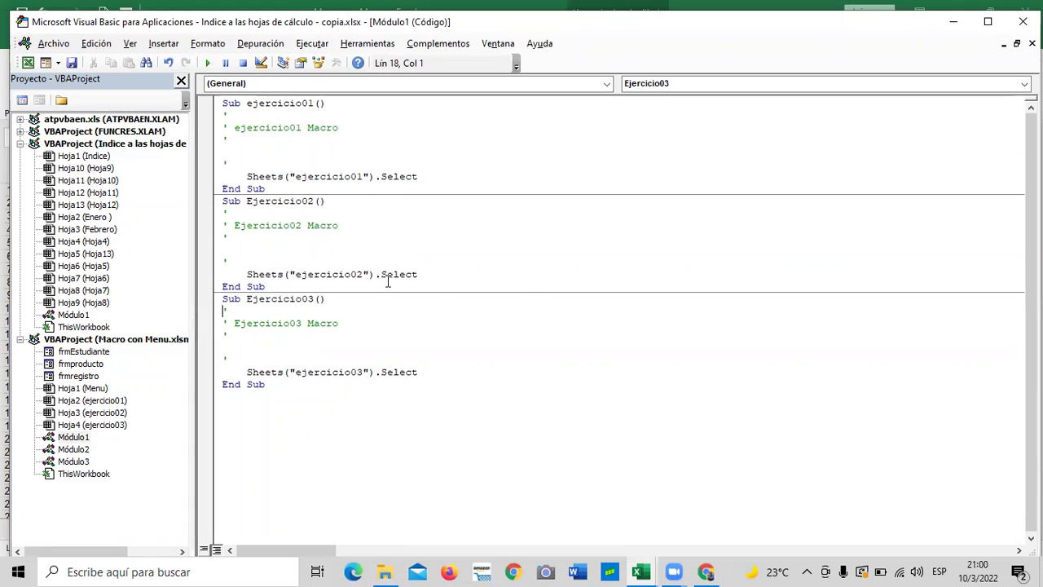
click(1023, 21)
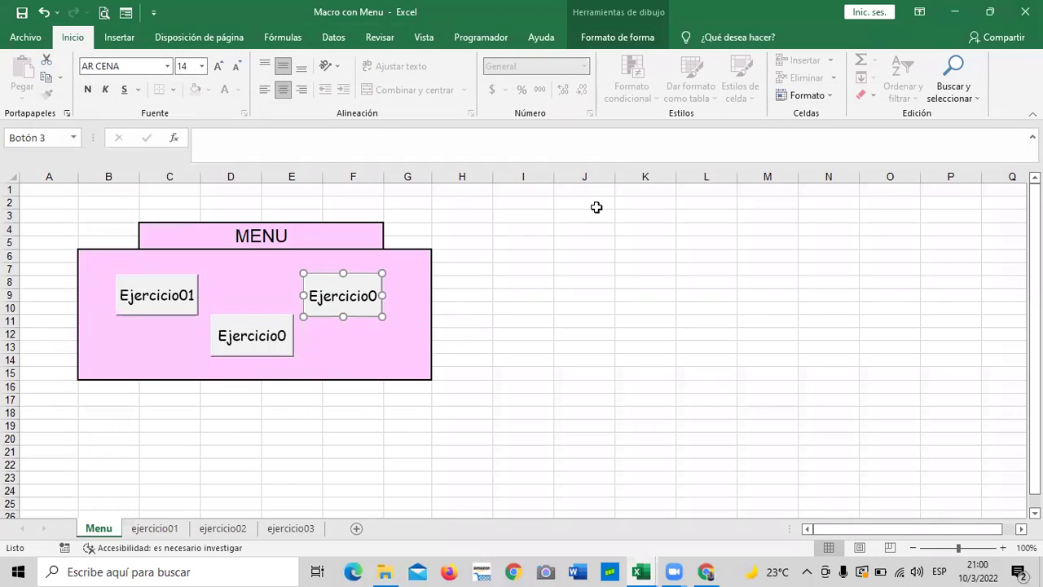
click(584, 231)
Step: Jump to ejercicio02 with its menu button, and close the Macro con Menu workbook, dismissing the Visual Basic compile error
click(272, 347)
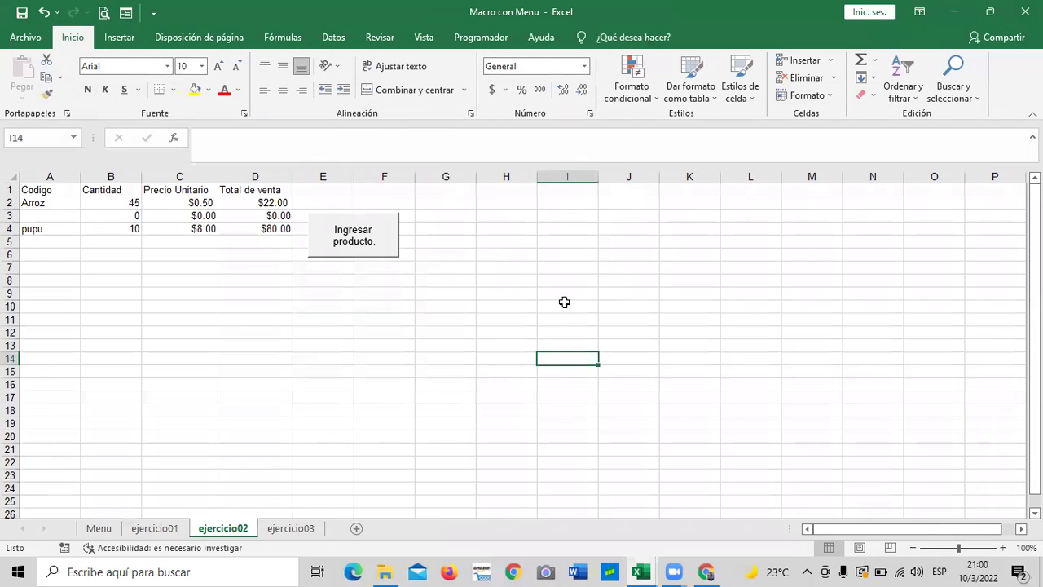
click(506, 294)
click(1025, 12)
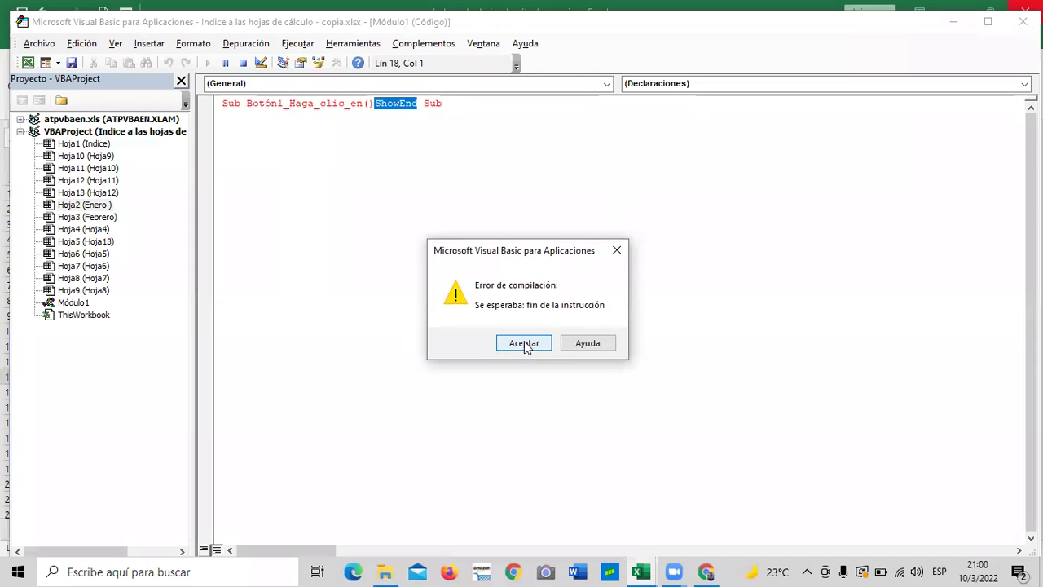
click(523, 342)
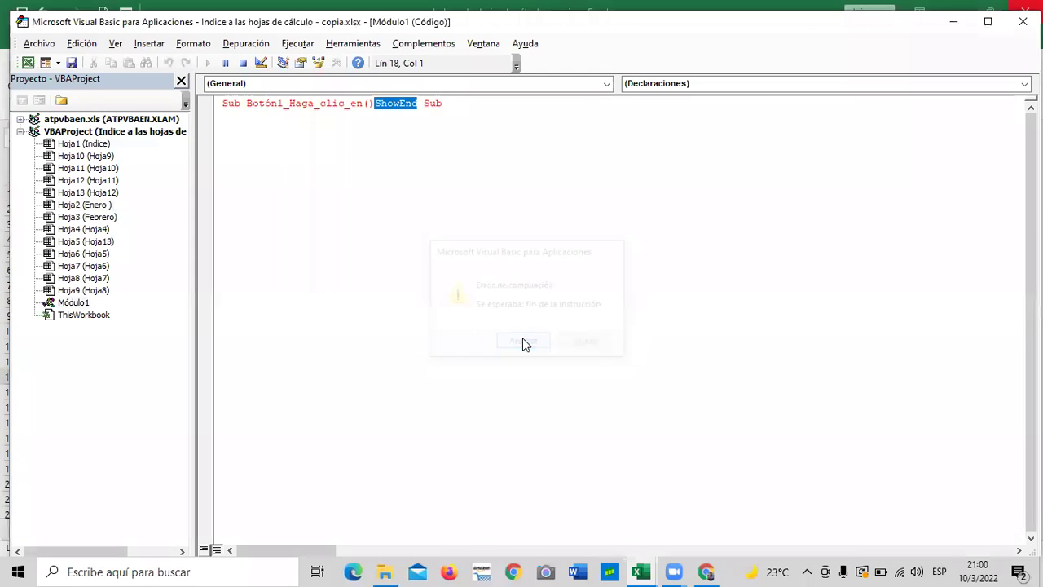
click(528, 316)
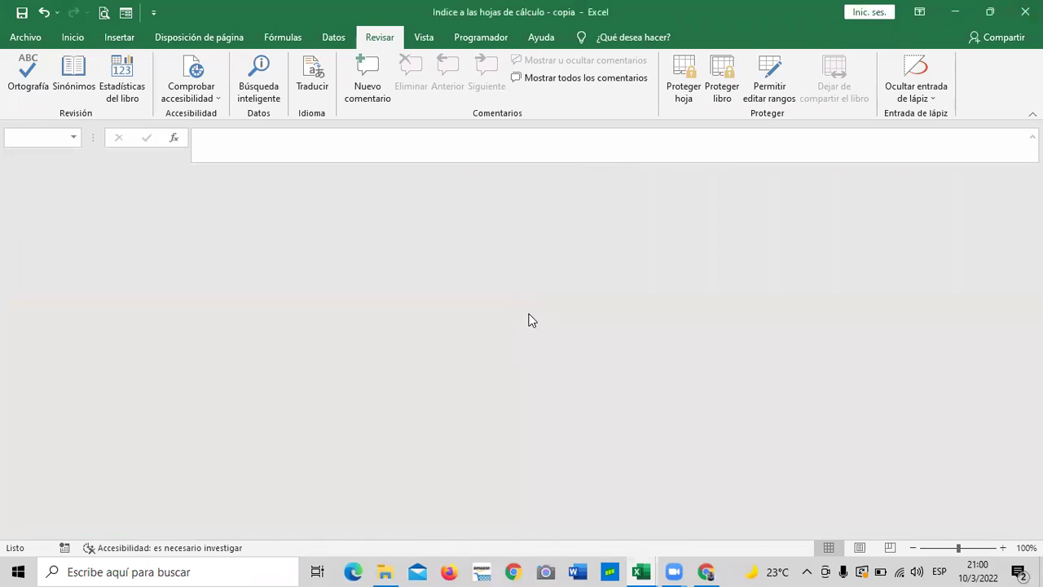